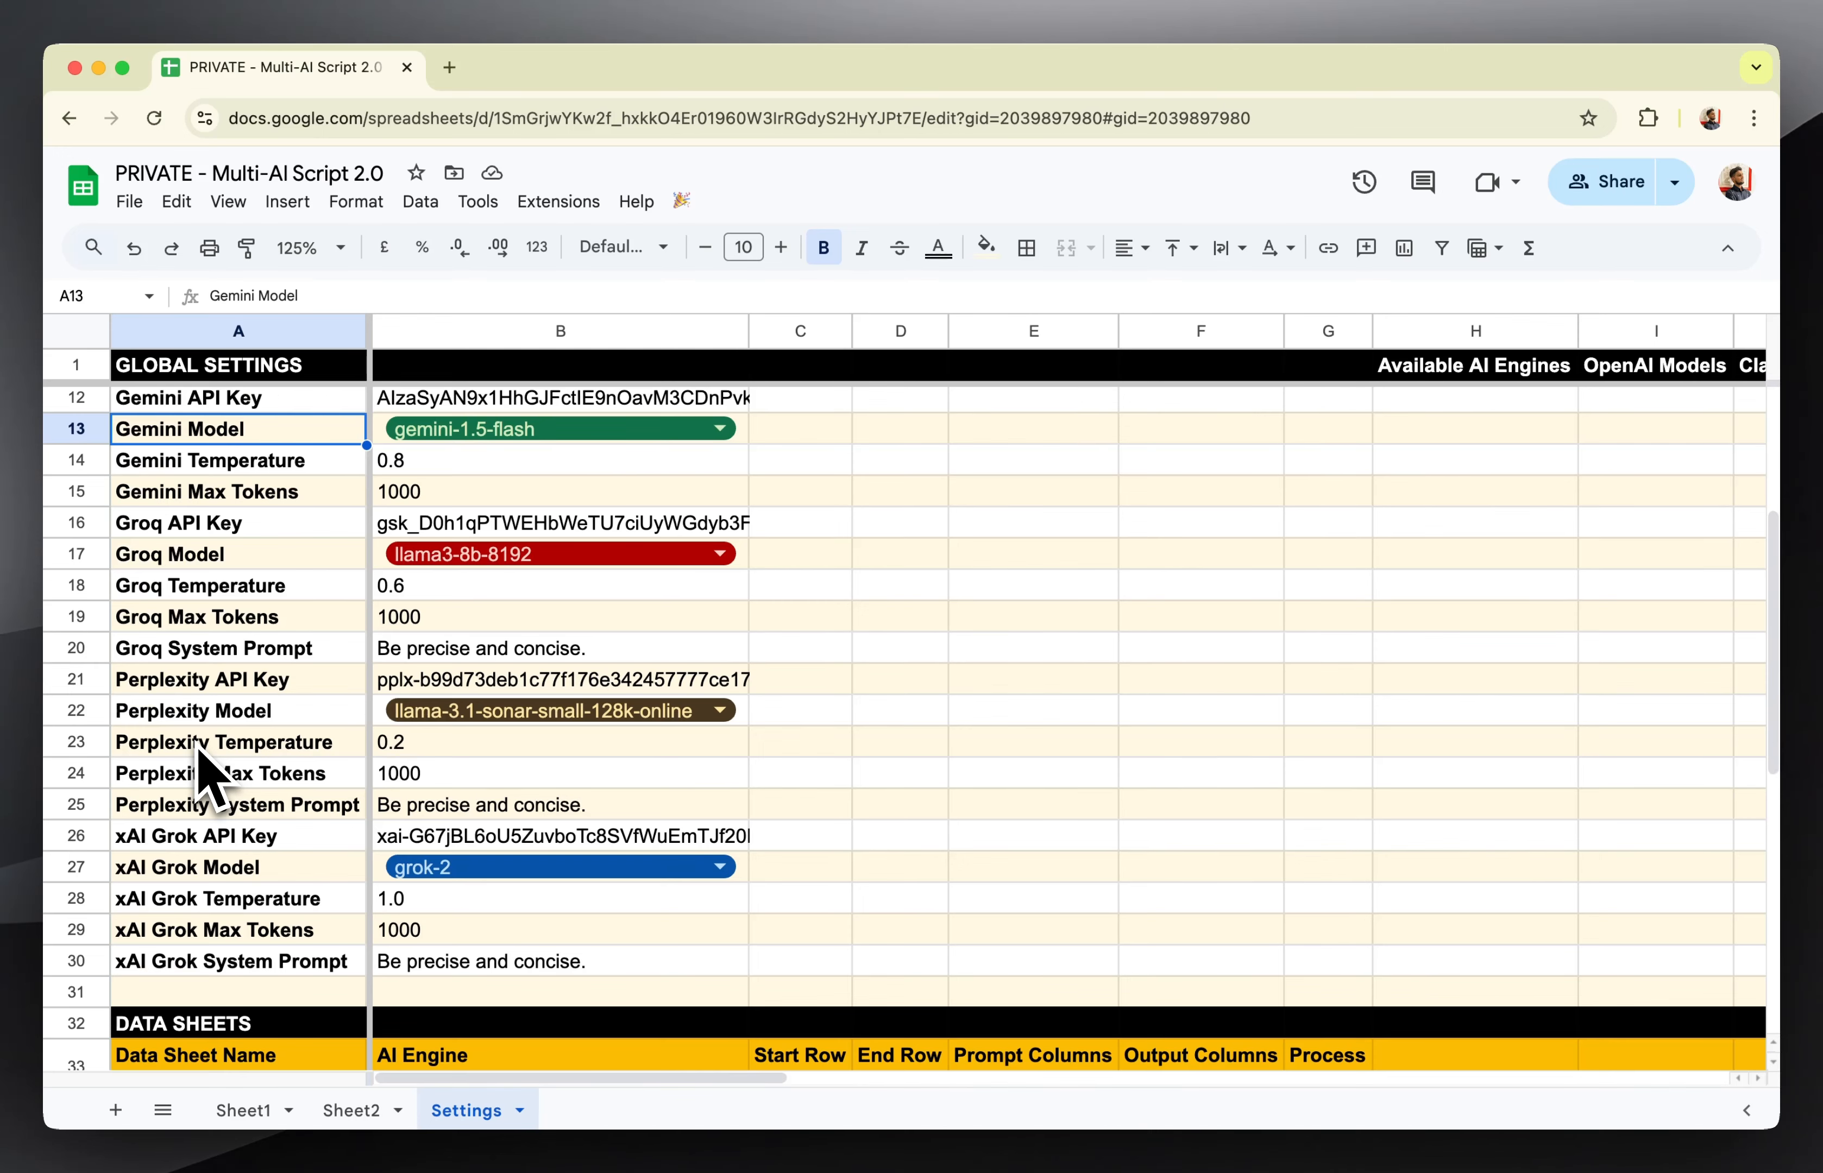
Review the global AI engine settings from OpenAI through xAI Grok and the empty data sheets table on the Settings sheet.
{"action": "scroll", "coordinate": [198, 754], "scroll_direction": "up", "scroll_amount": 5}
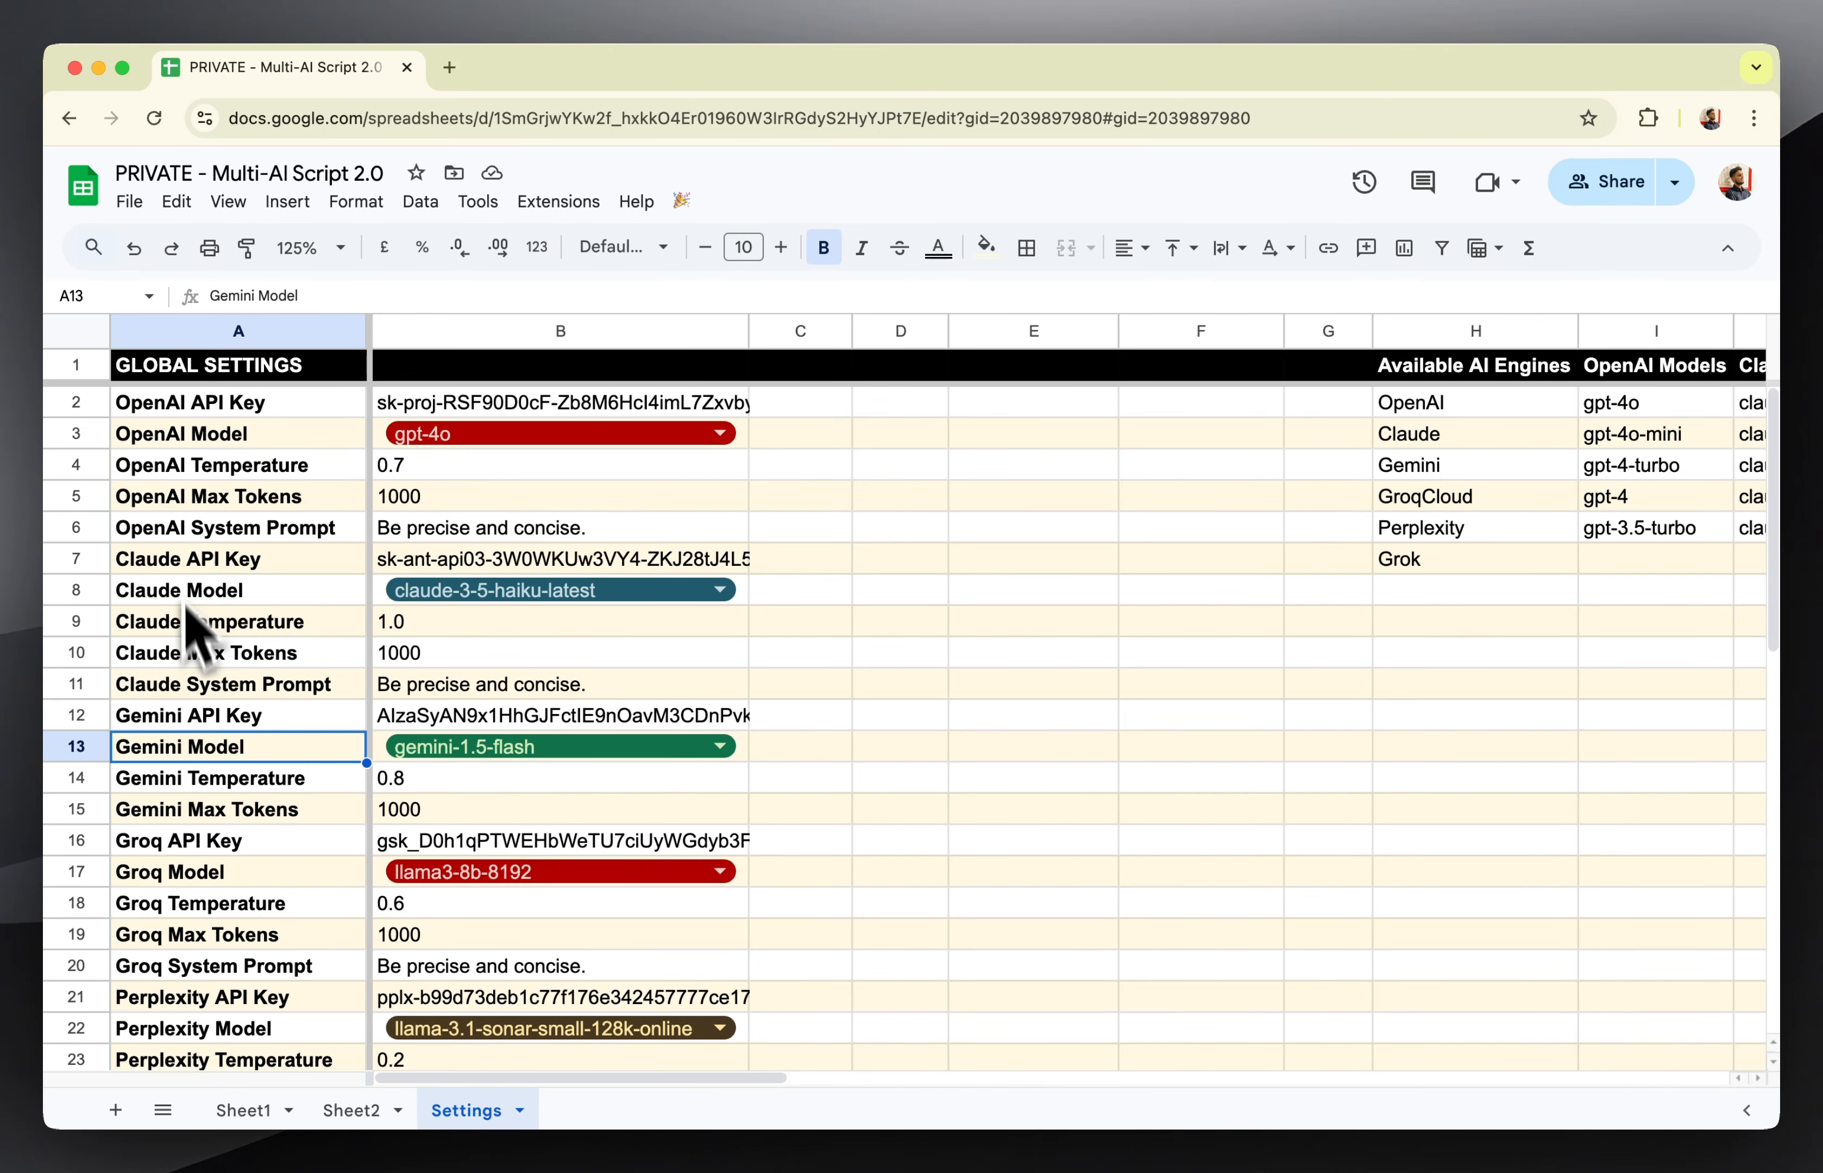
{"action": "left_click", "coordinate": [192, 563]}
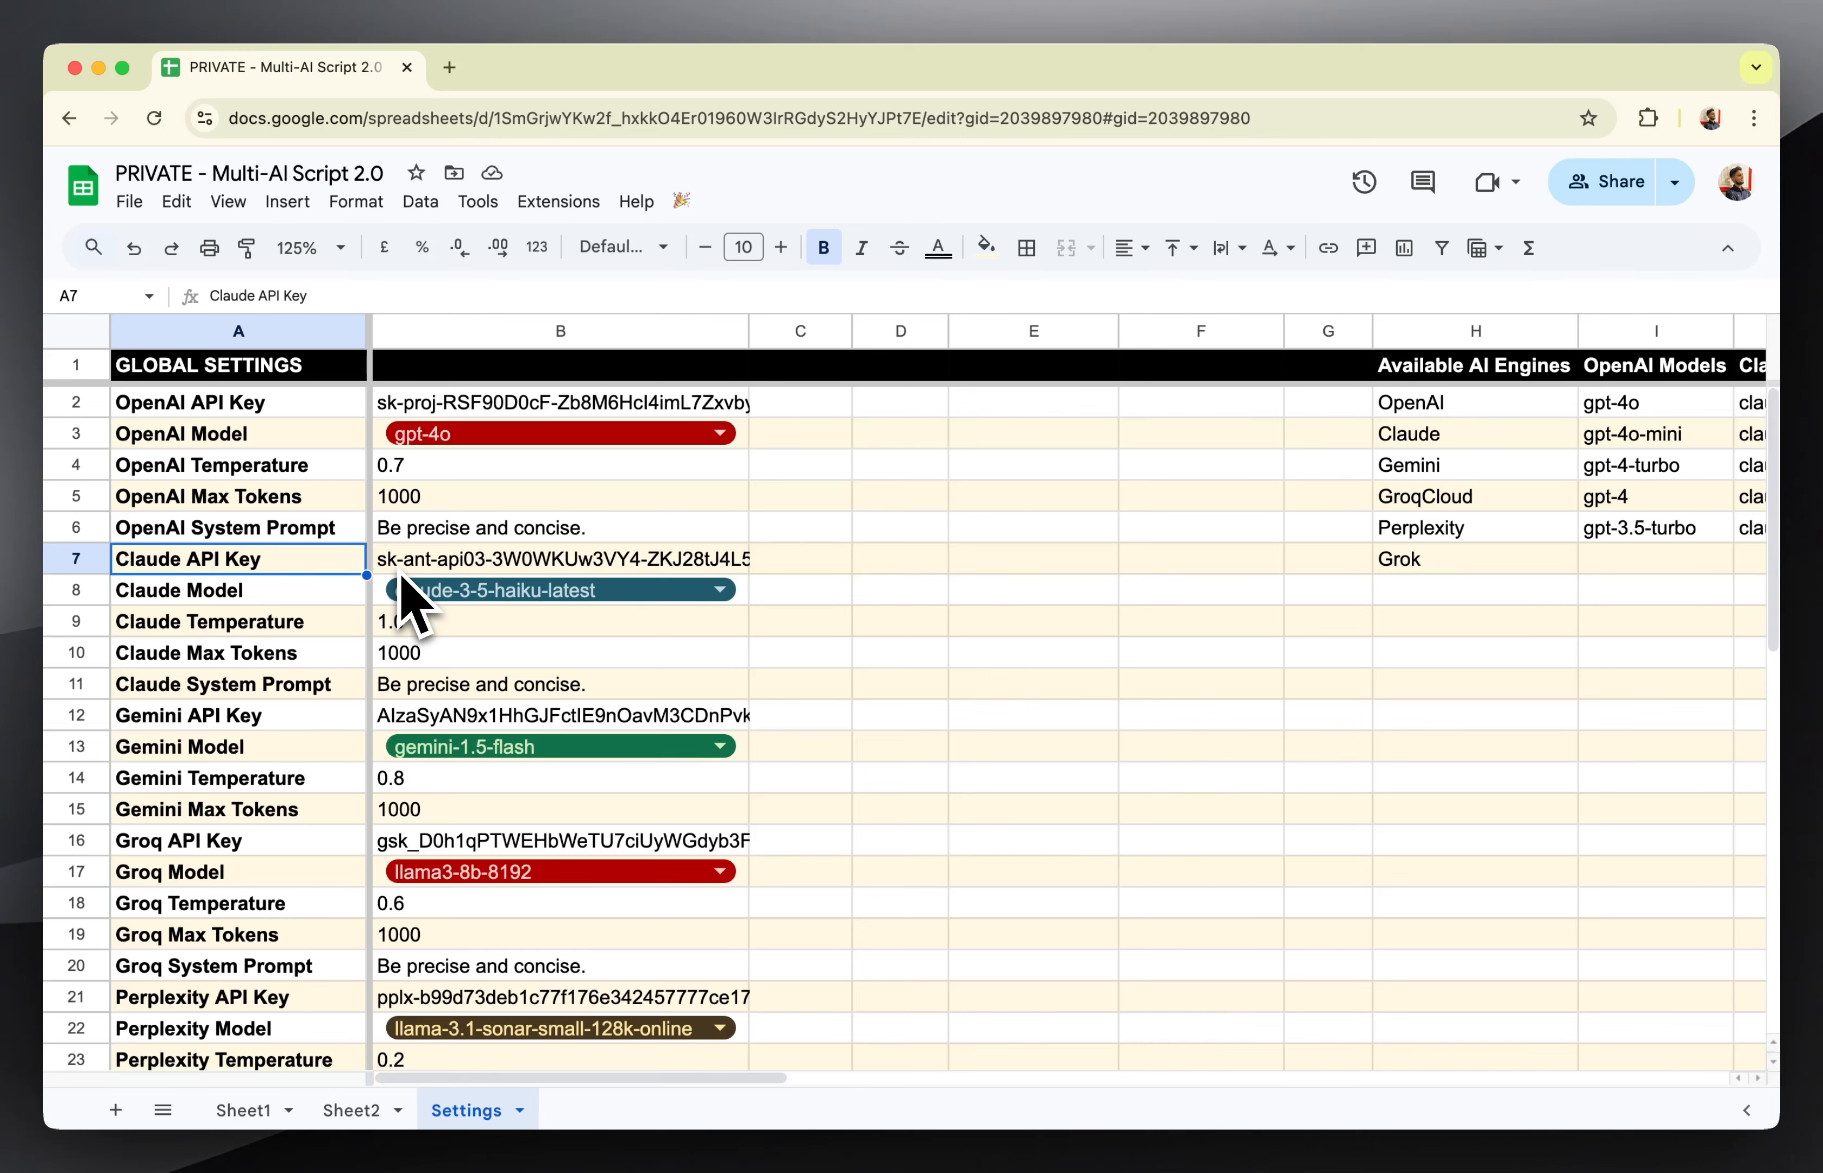
{"action": "scroll", "coordinate": [268, 720], "scroll_direction": "down", "scroll_amount": 5}
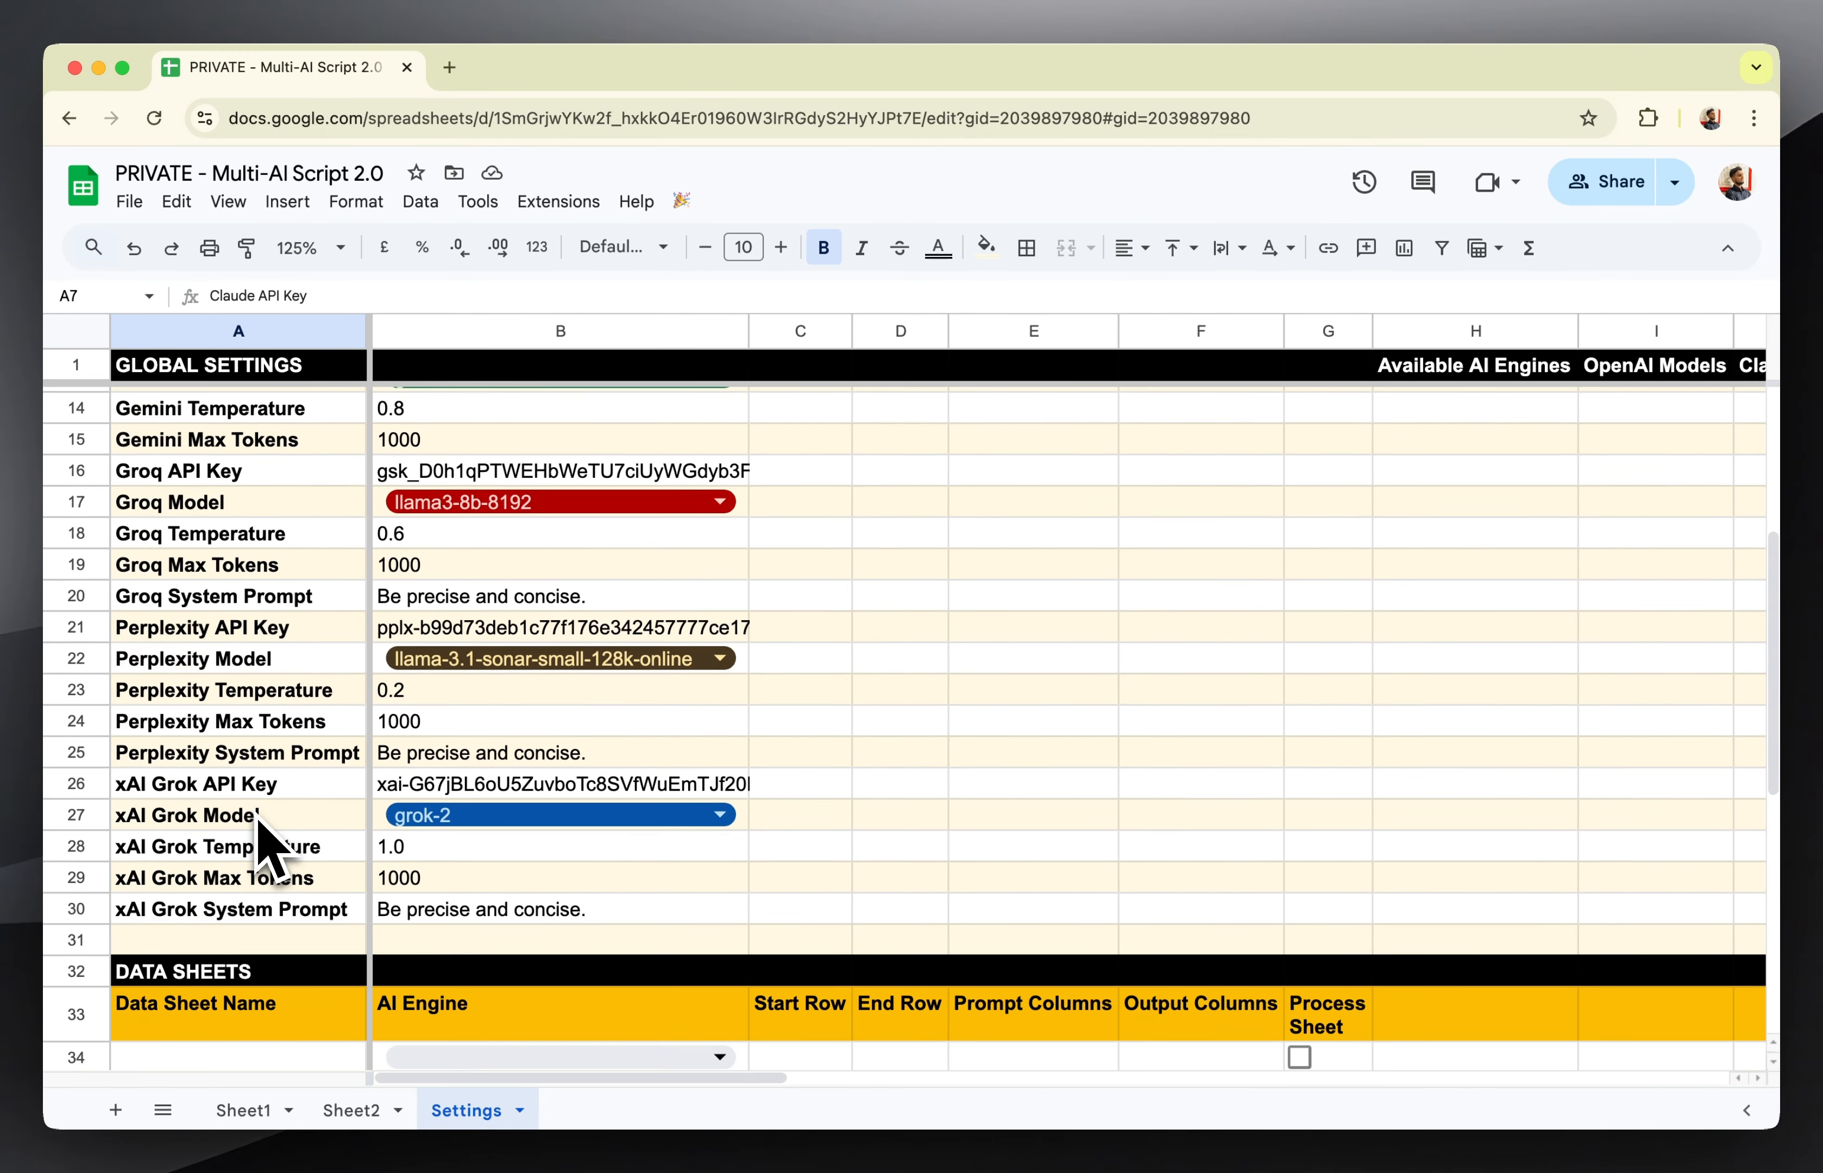
{"action": "left_click", "coordinate": [192, 796]}
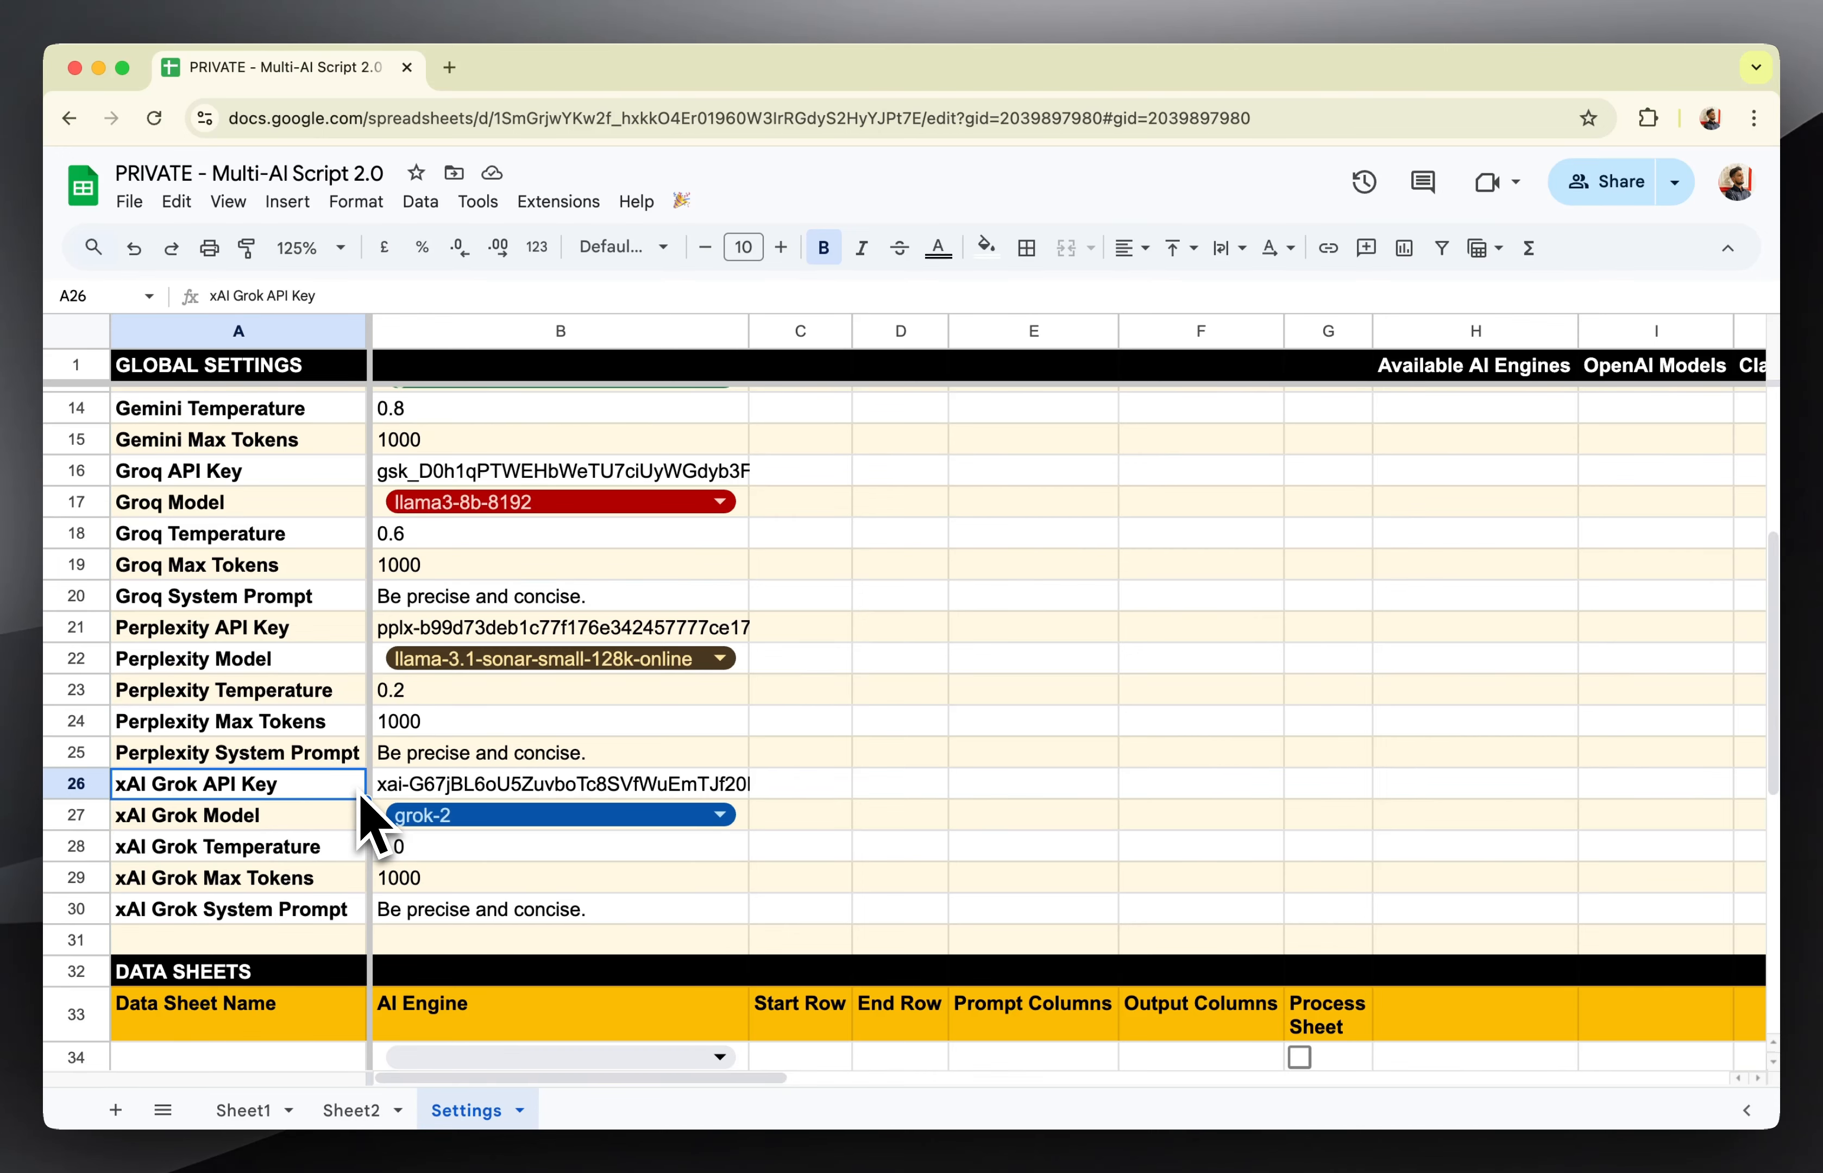
{"action": "scroll", "coordinate": [368, 813], "scroll_direction": "down", "scroll_amount": 5}
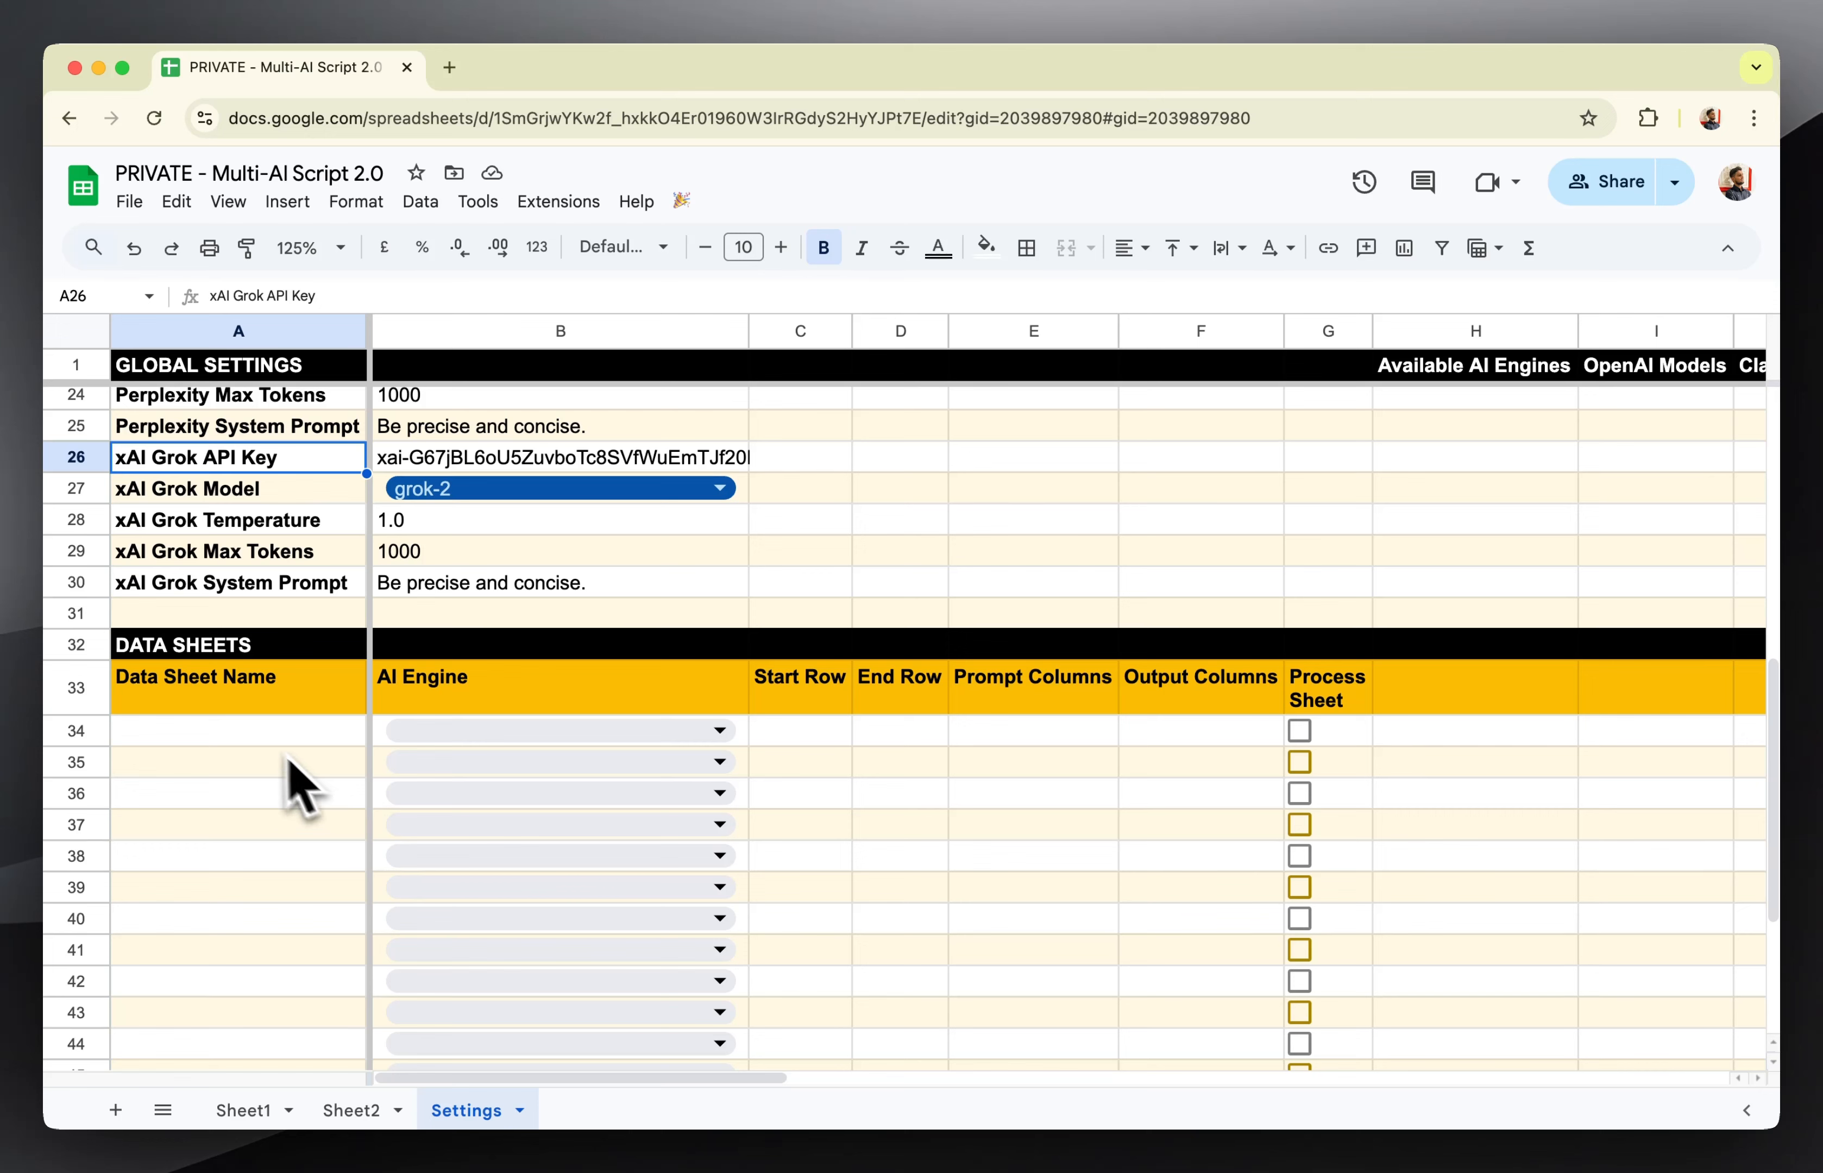
{"action": "left_click", "coordinate": [252, 734]}
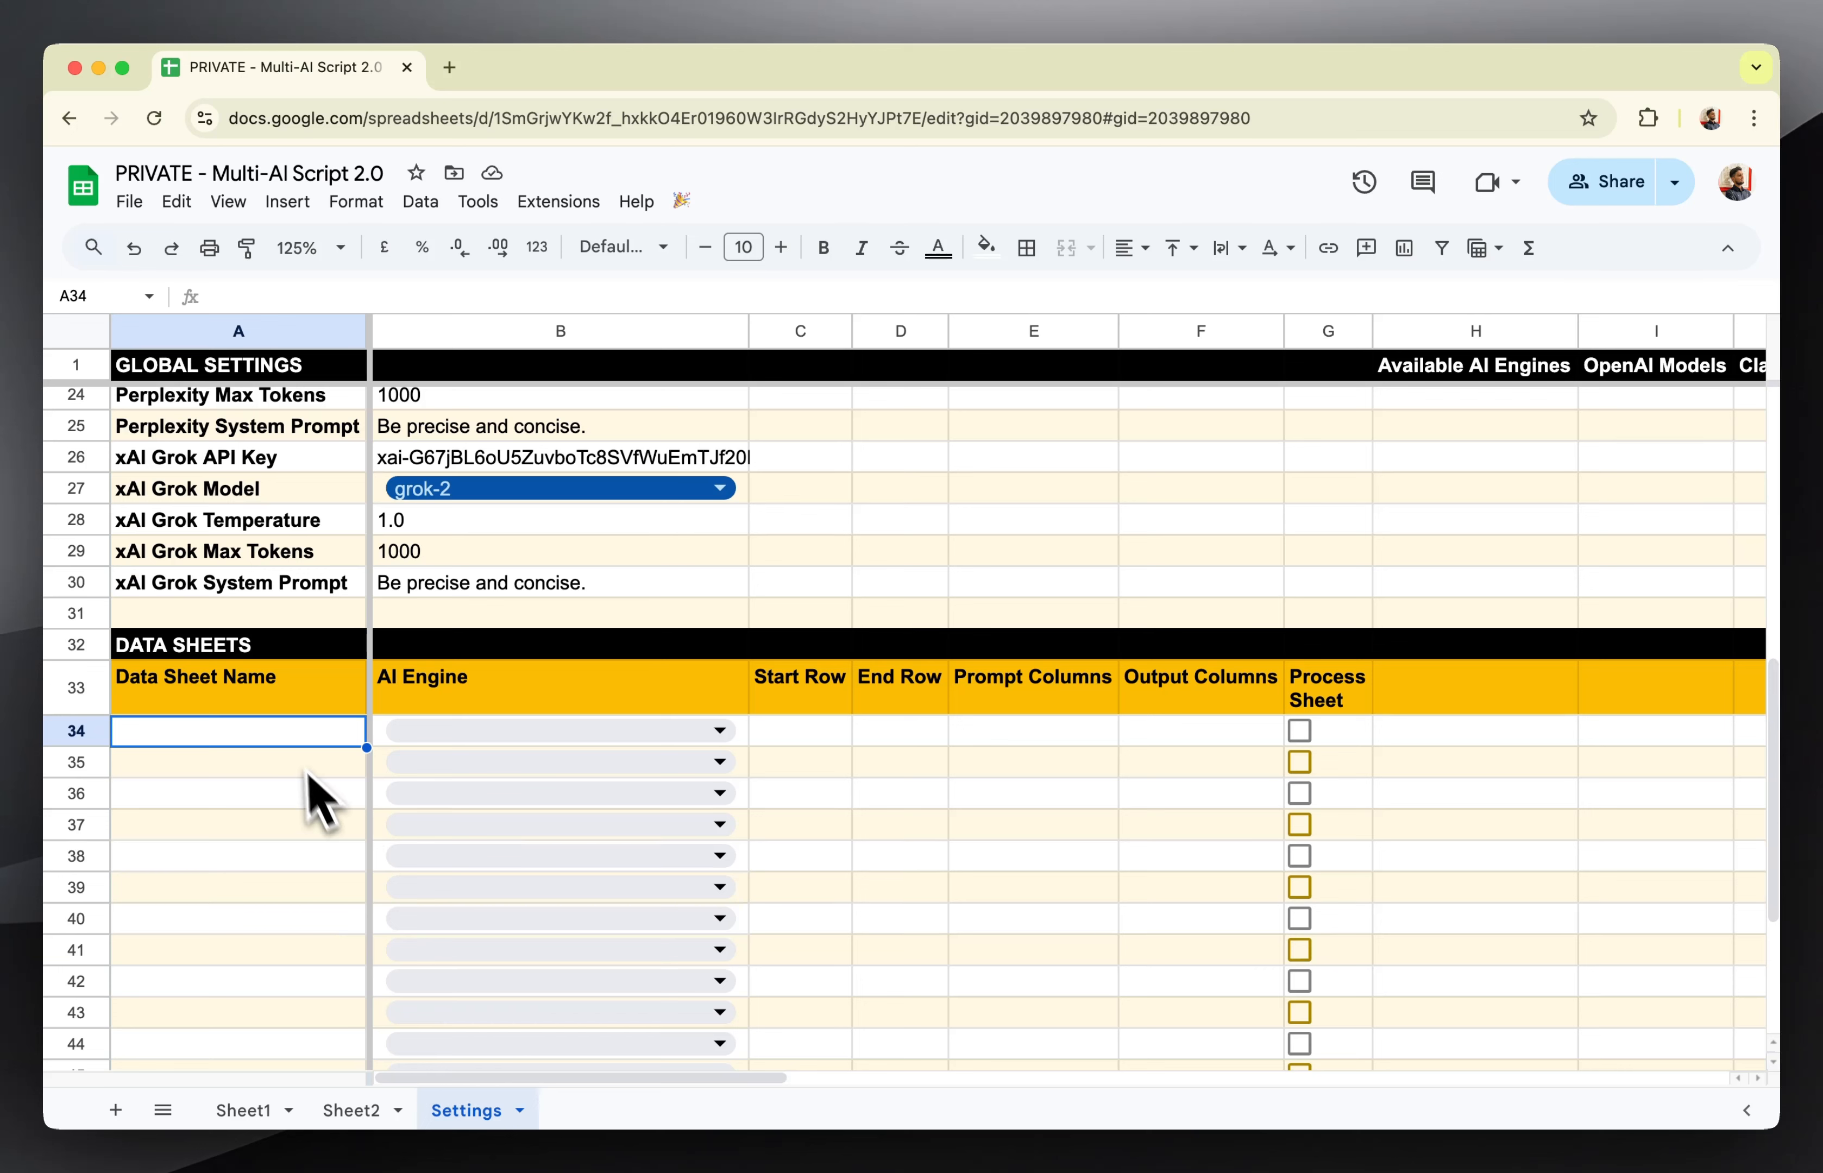
{"action": "left_click_drag", "start_coordinate": [223, 736], "coordinate": [239, 785]}
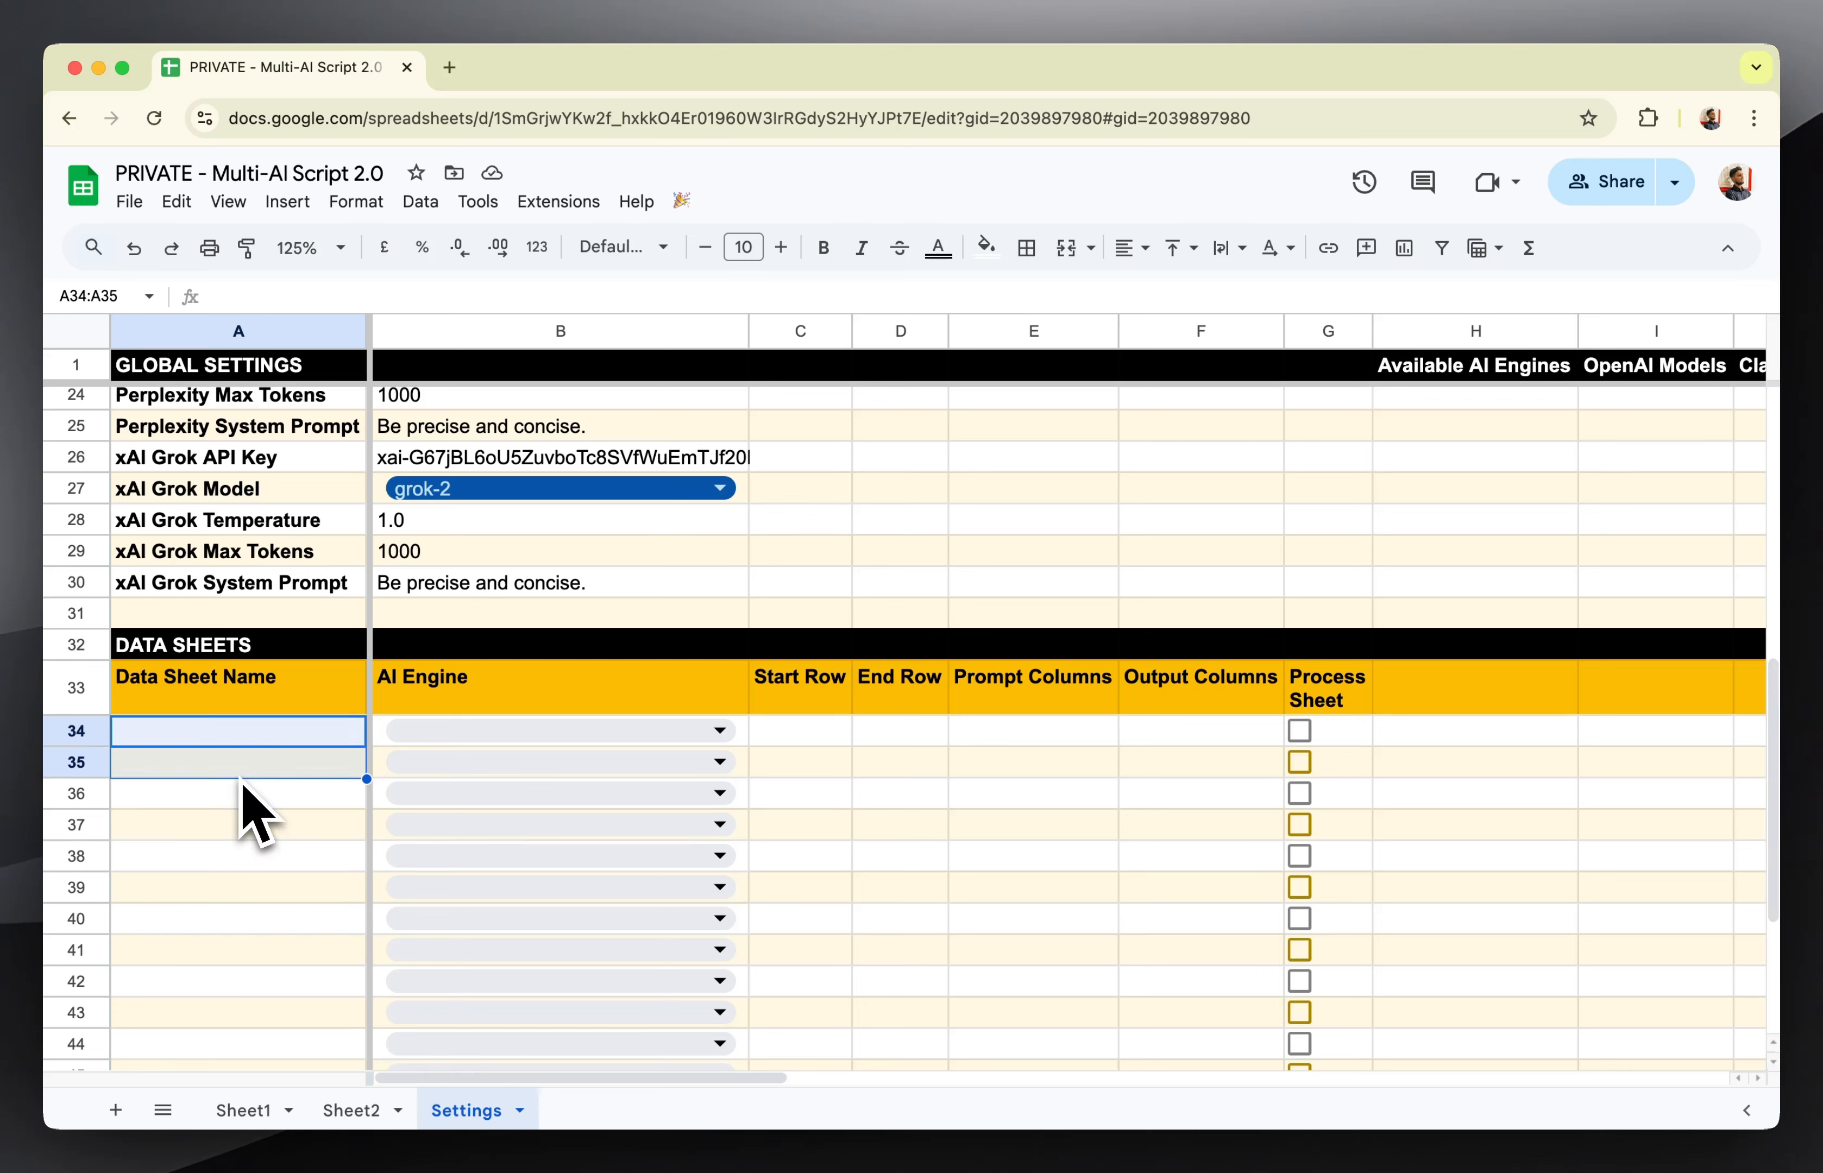
{"action": "left_click", "coordinate": [945, 795]}
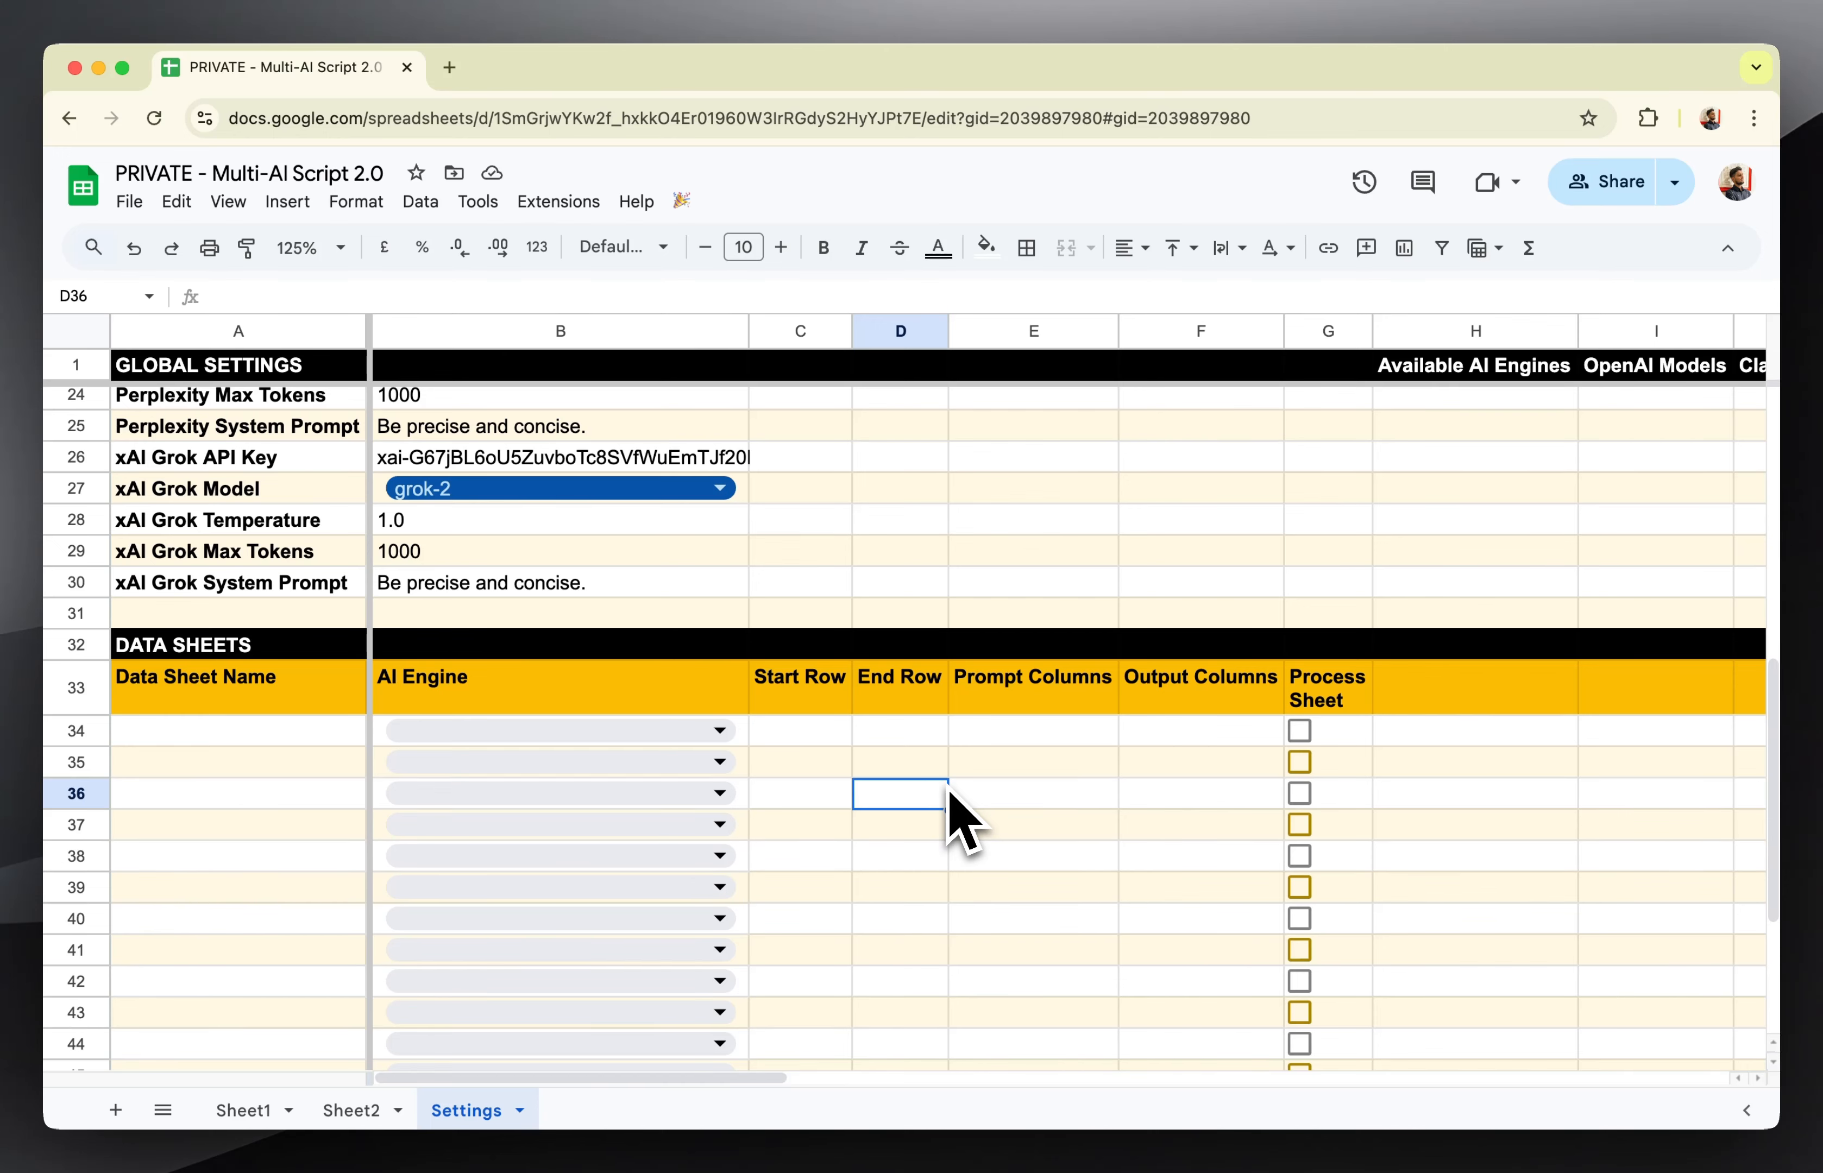
On Sheet1, enter the formula ="Write 50 words on "&A2 in Prompt cell B2.
{"action": "left_click", "coordinate": [244, 1110]}
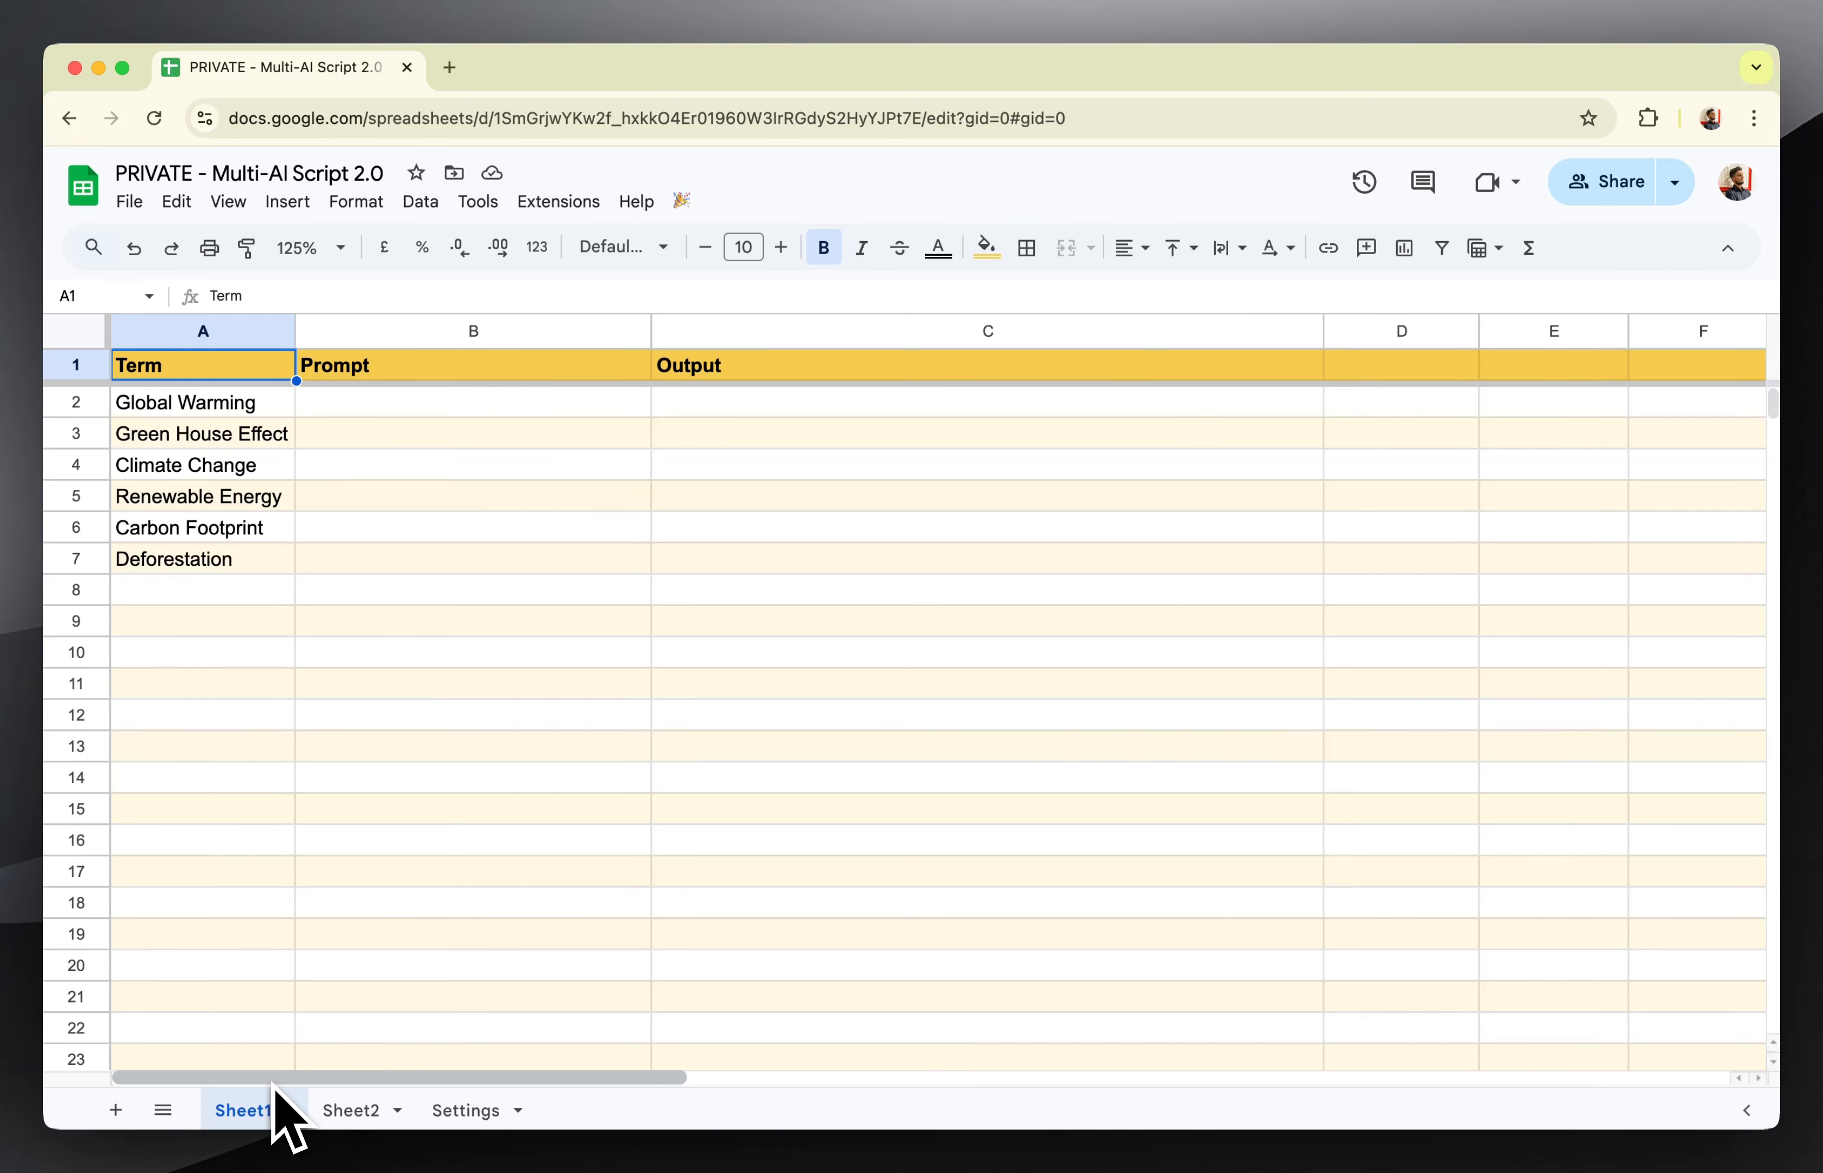
{"action": "left_click", "coordinate": [375, 406]}
{"action": "left_click_drag", "start_coordinate": [230, 407], "coordinate": [226, 574]}
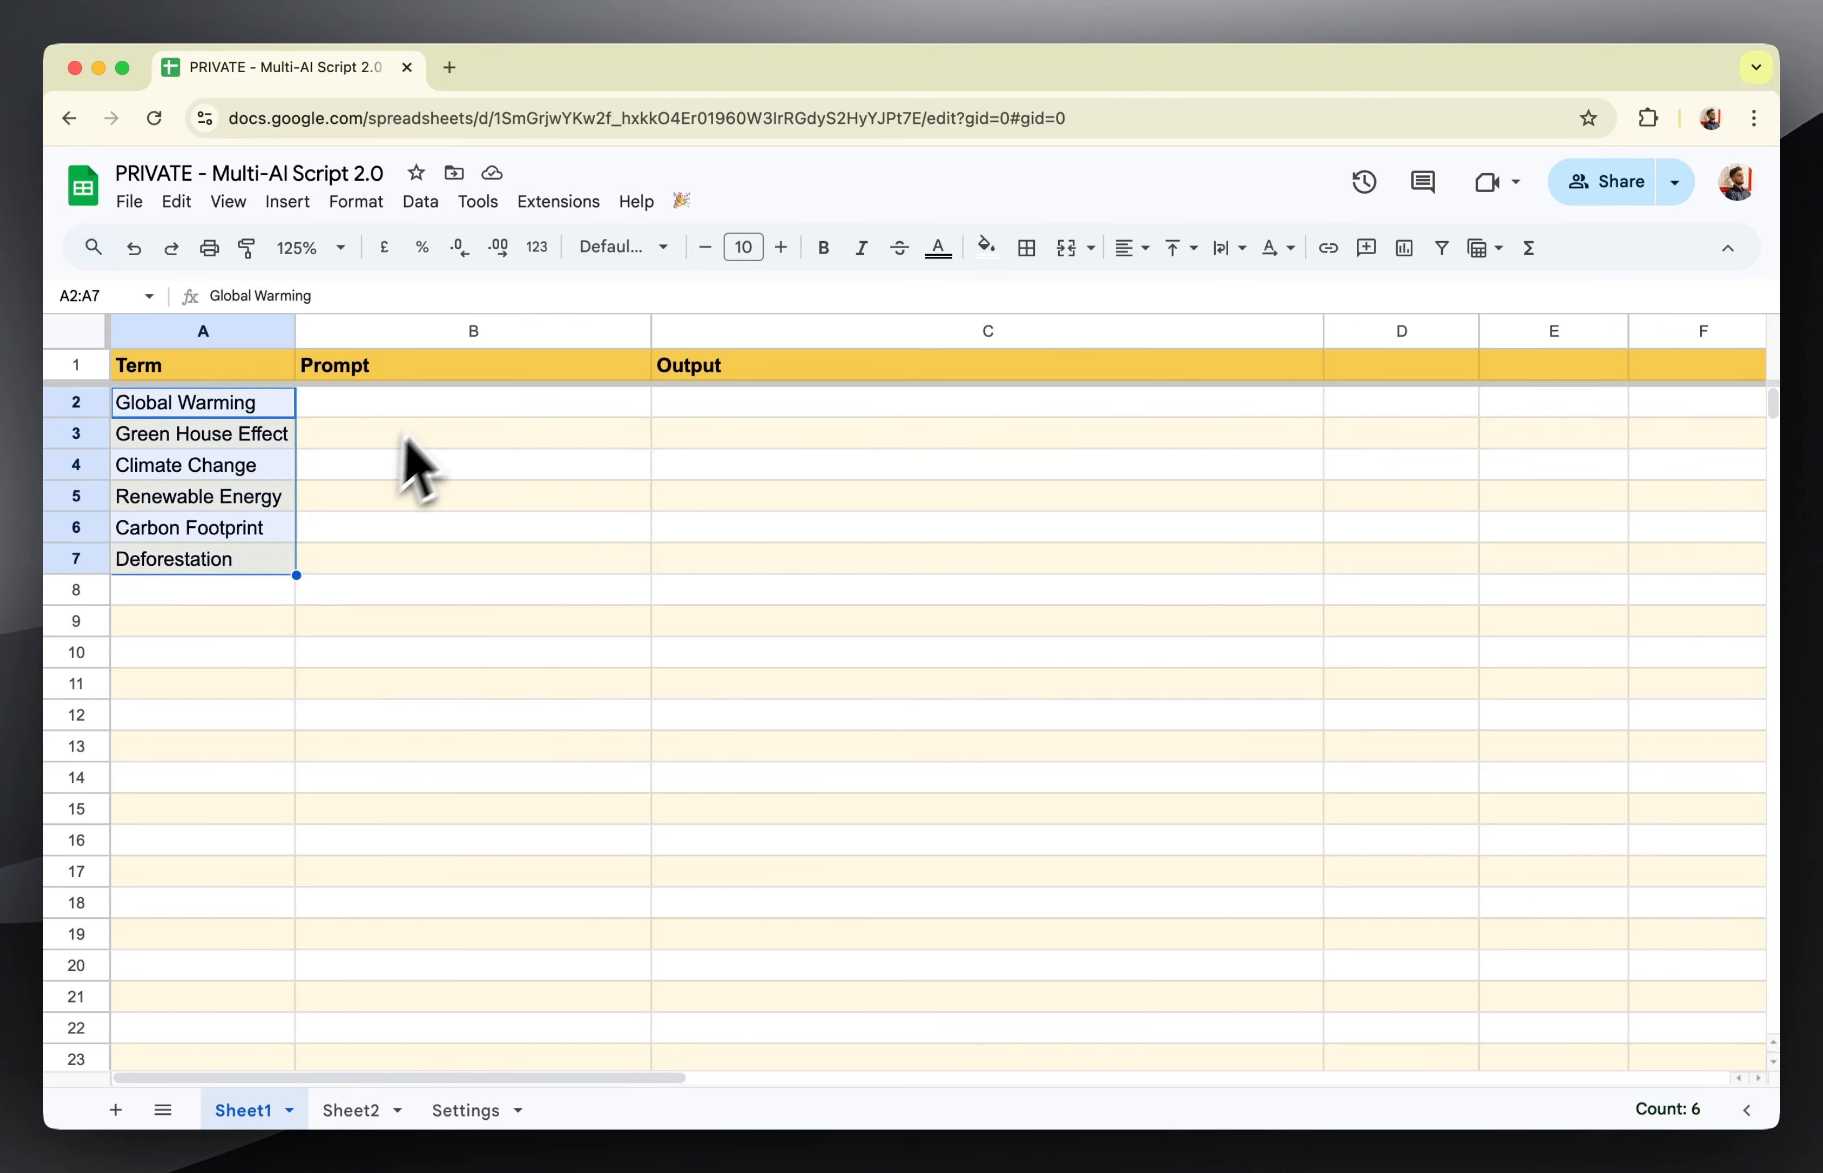
{"action": "left_click", "coordinate": [435, 406]}
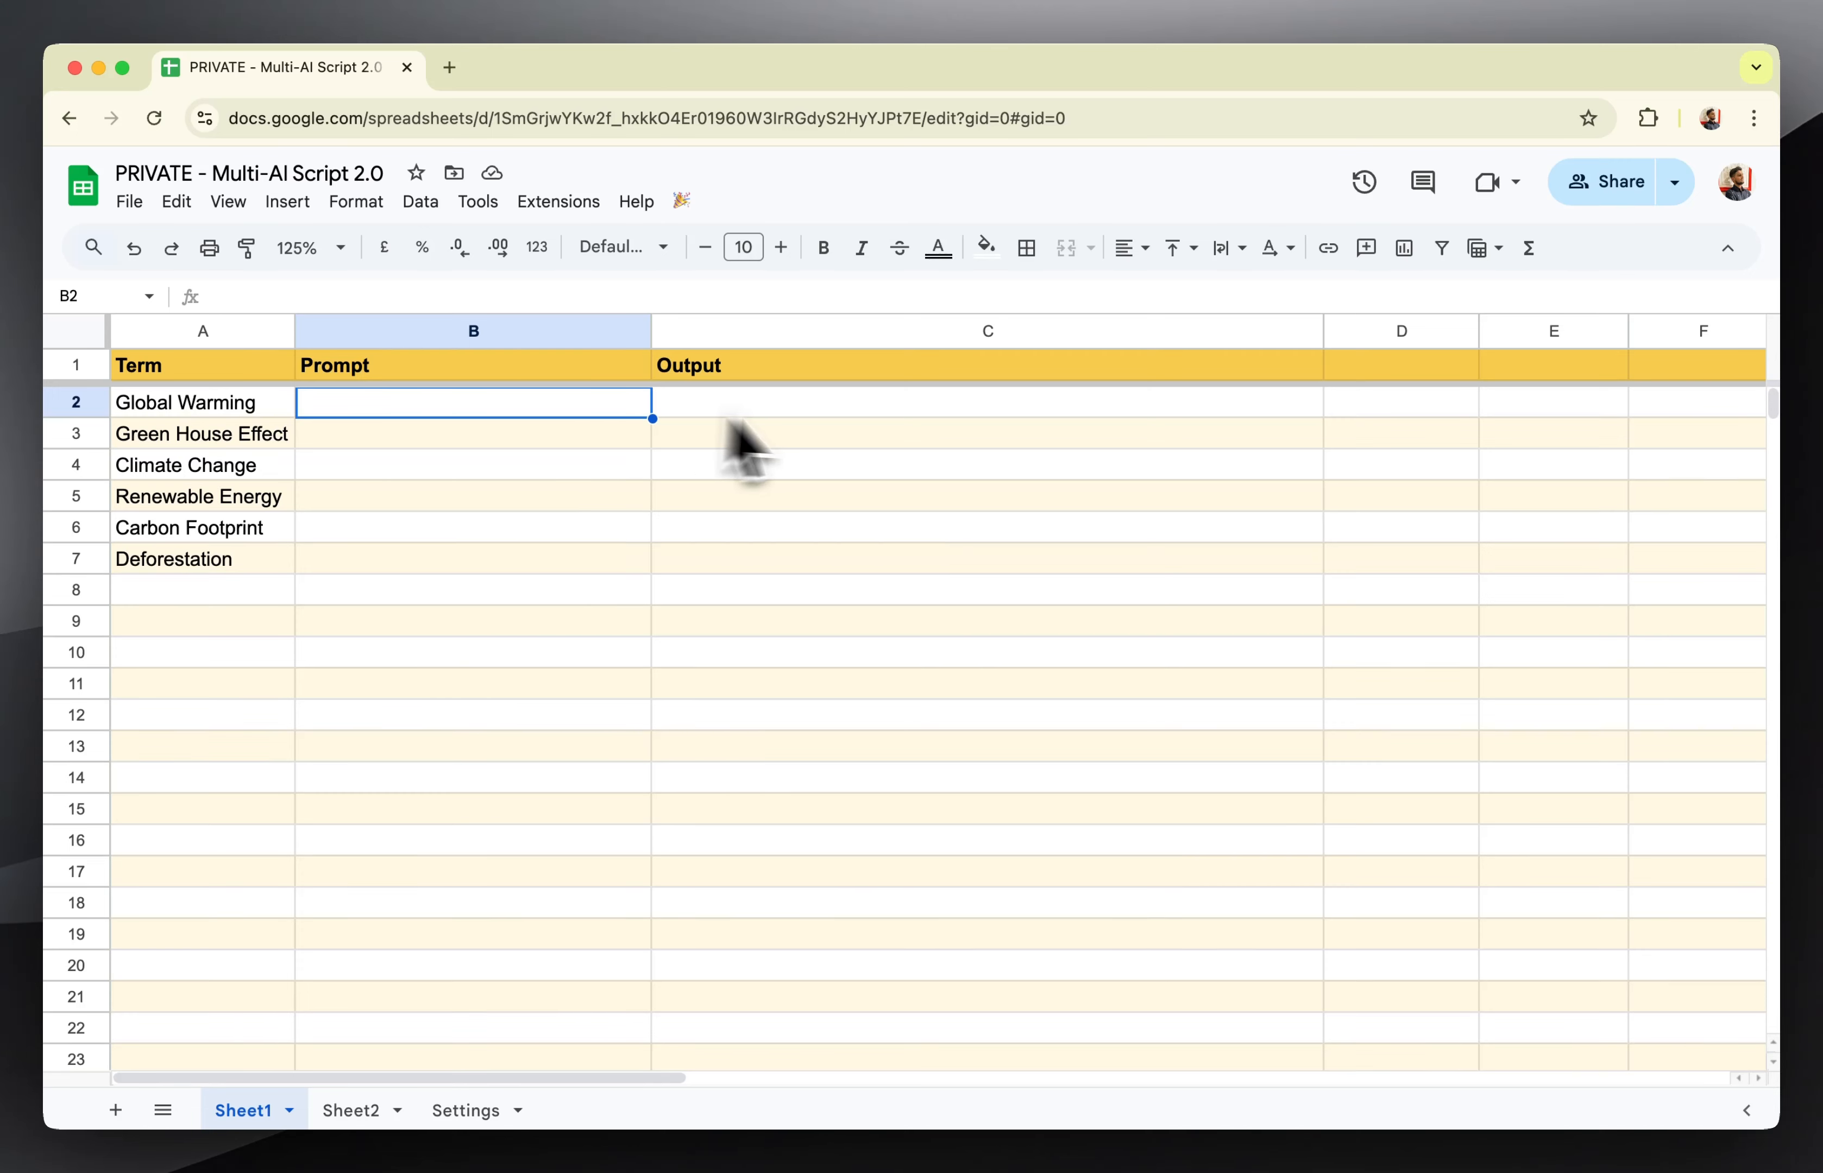
{"action": "left_click", "coordinate": [473, 501]}
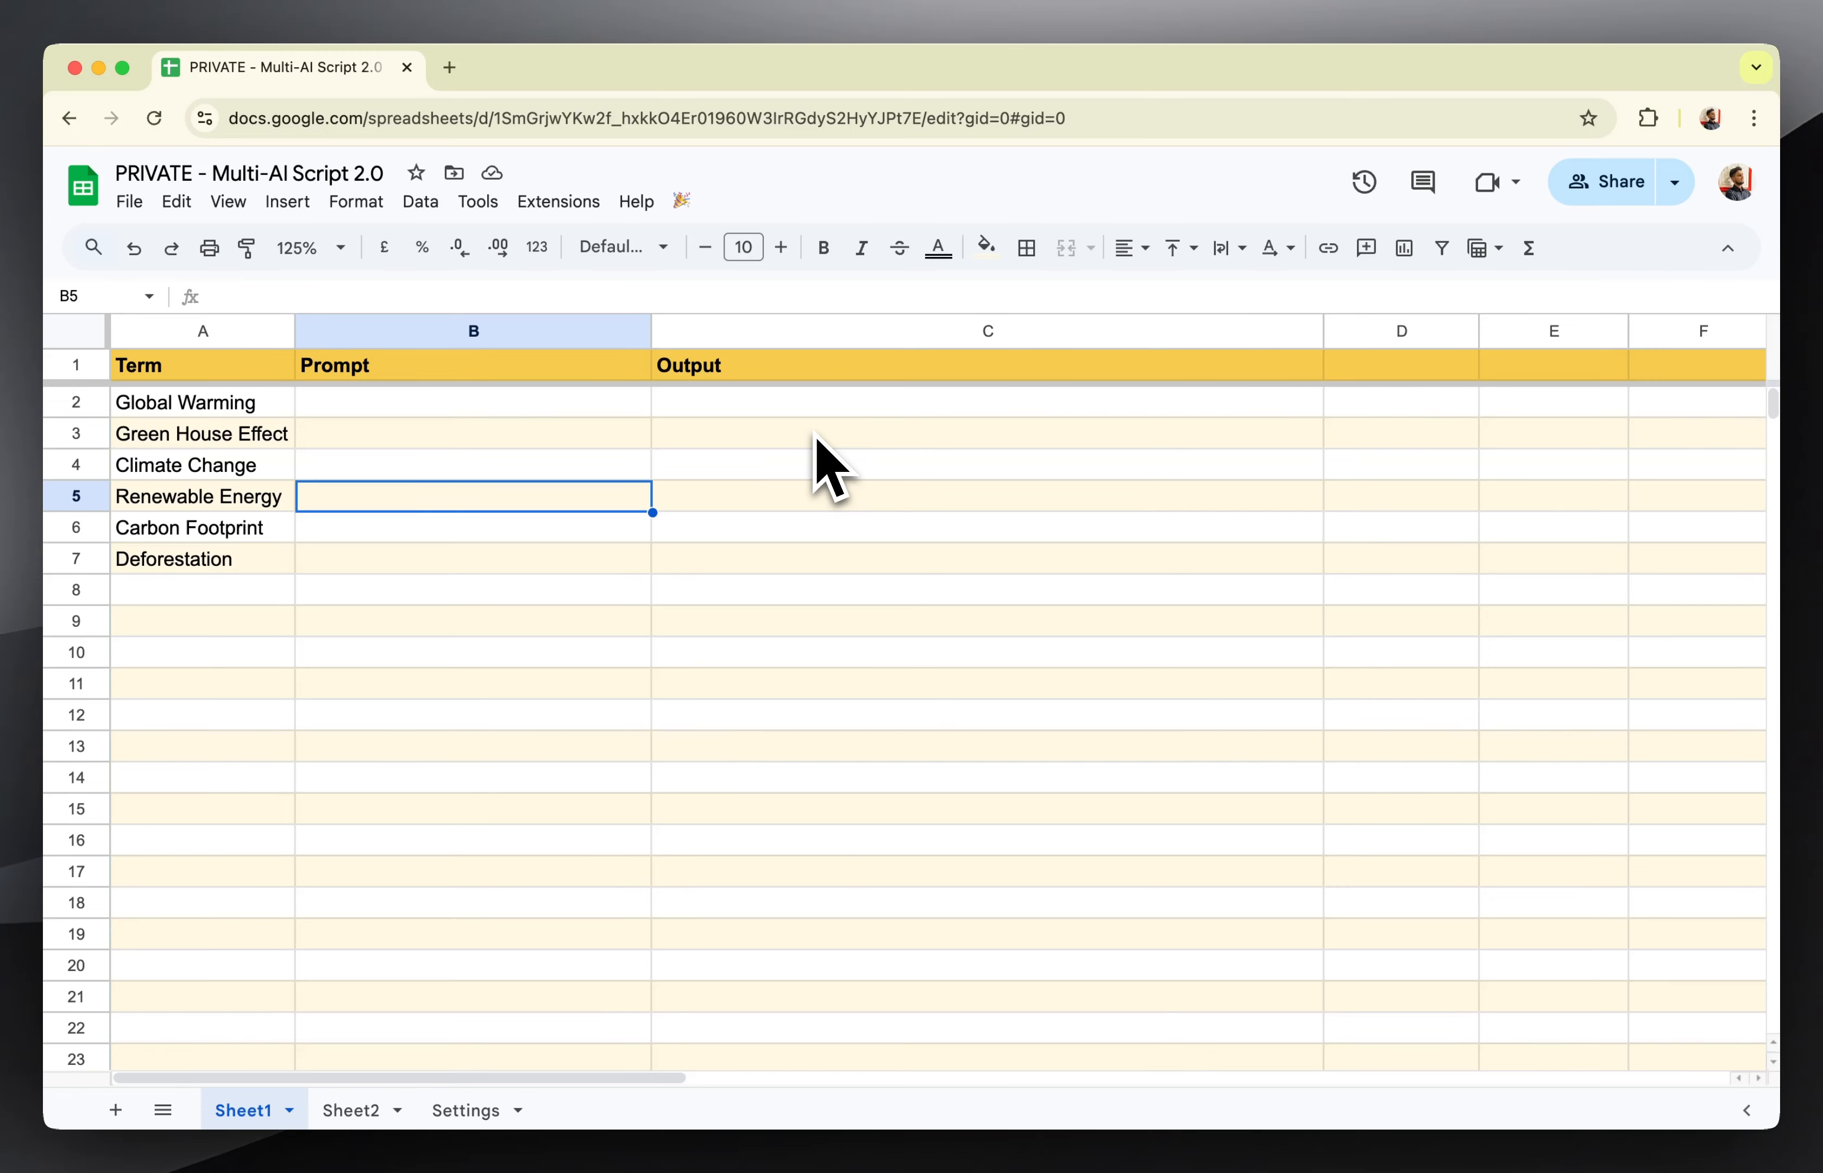
{"action": "left_click", "coordinate": [421, 414]}
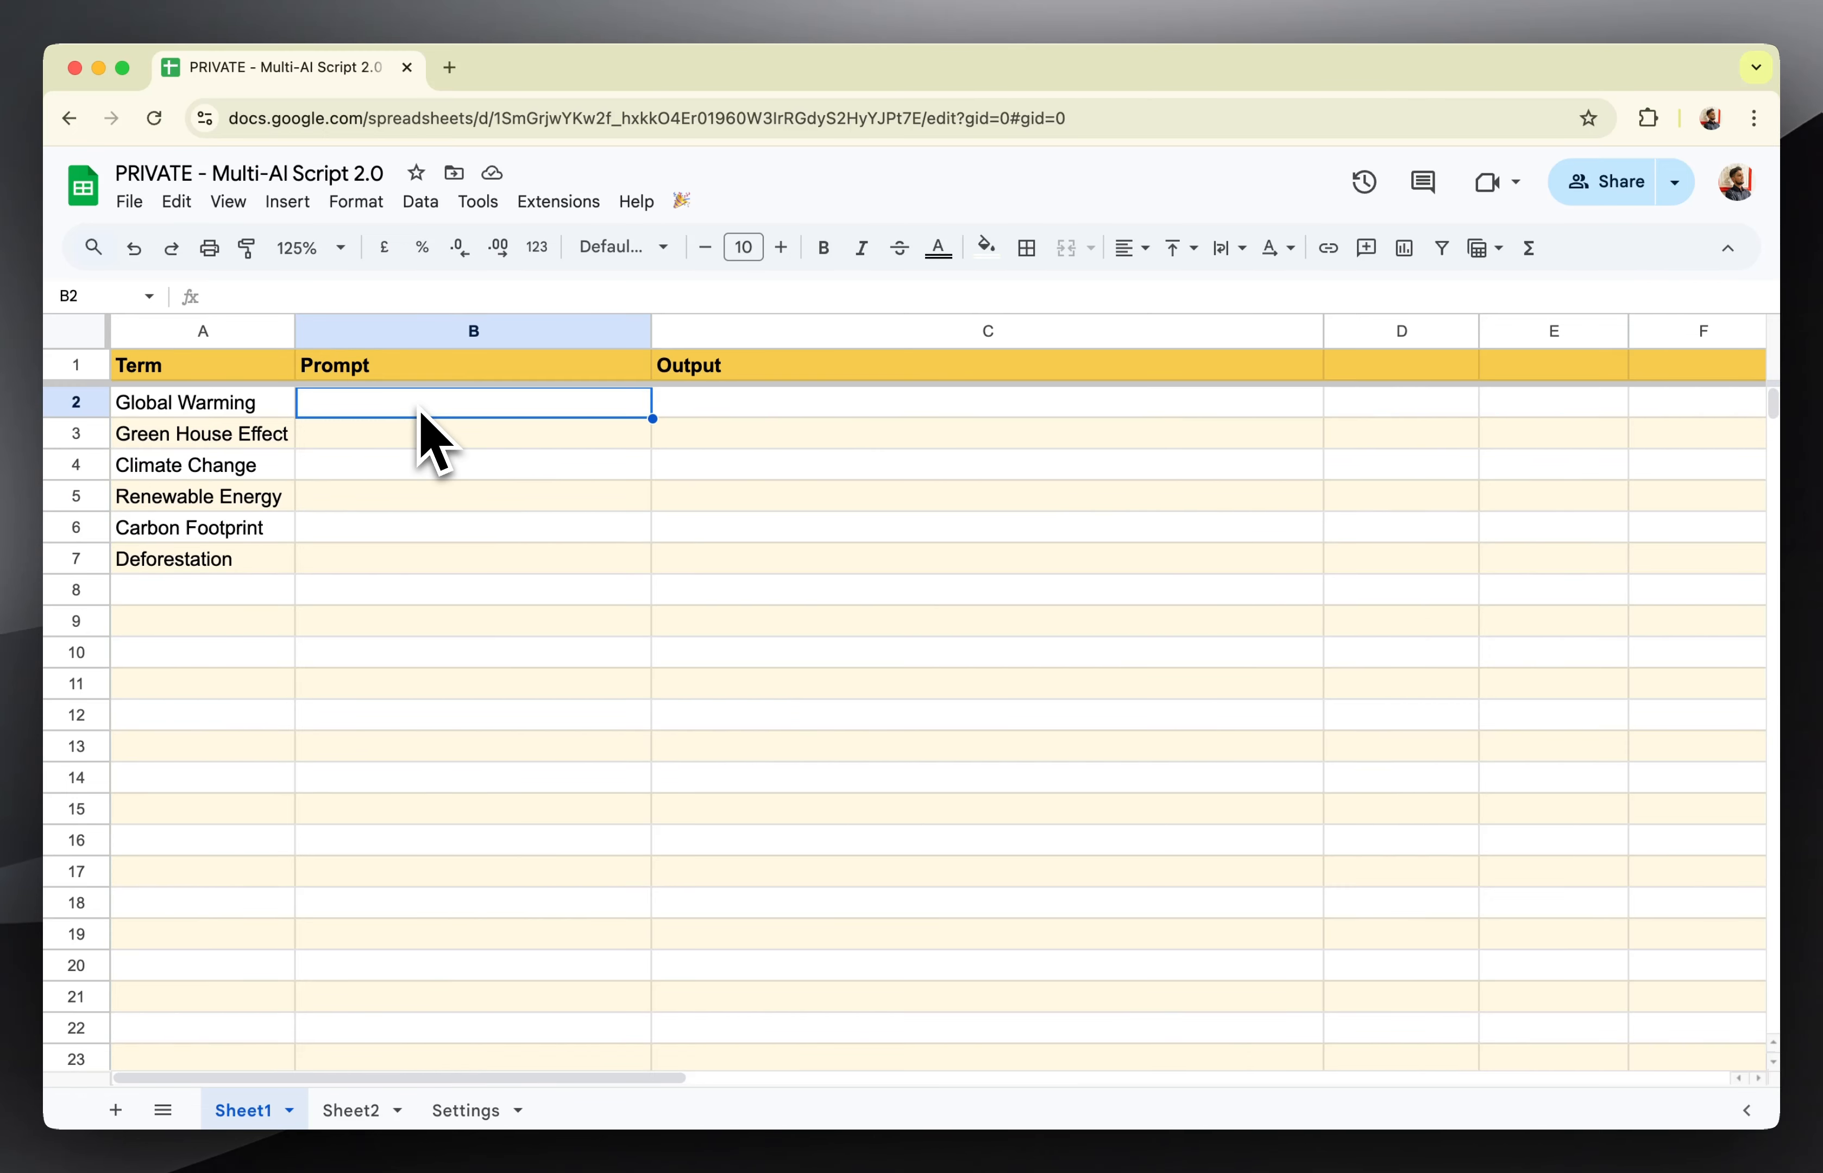
{"action": "type", "text": "=\"Write 50 words on"}
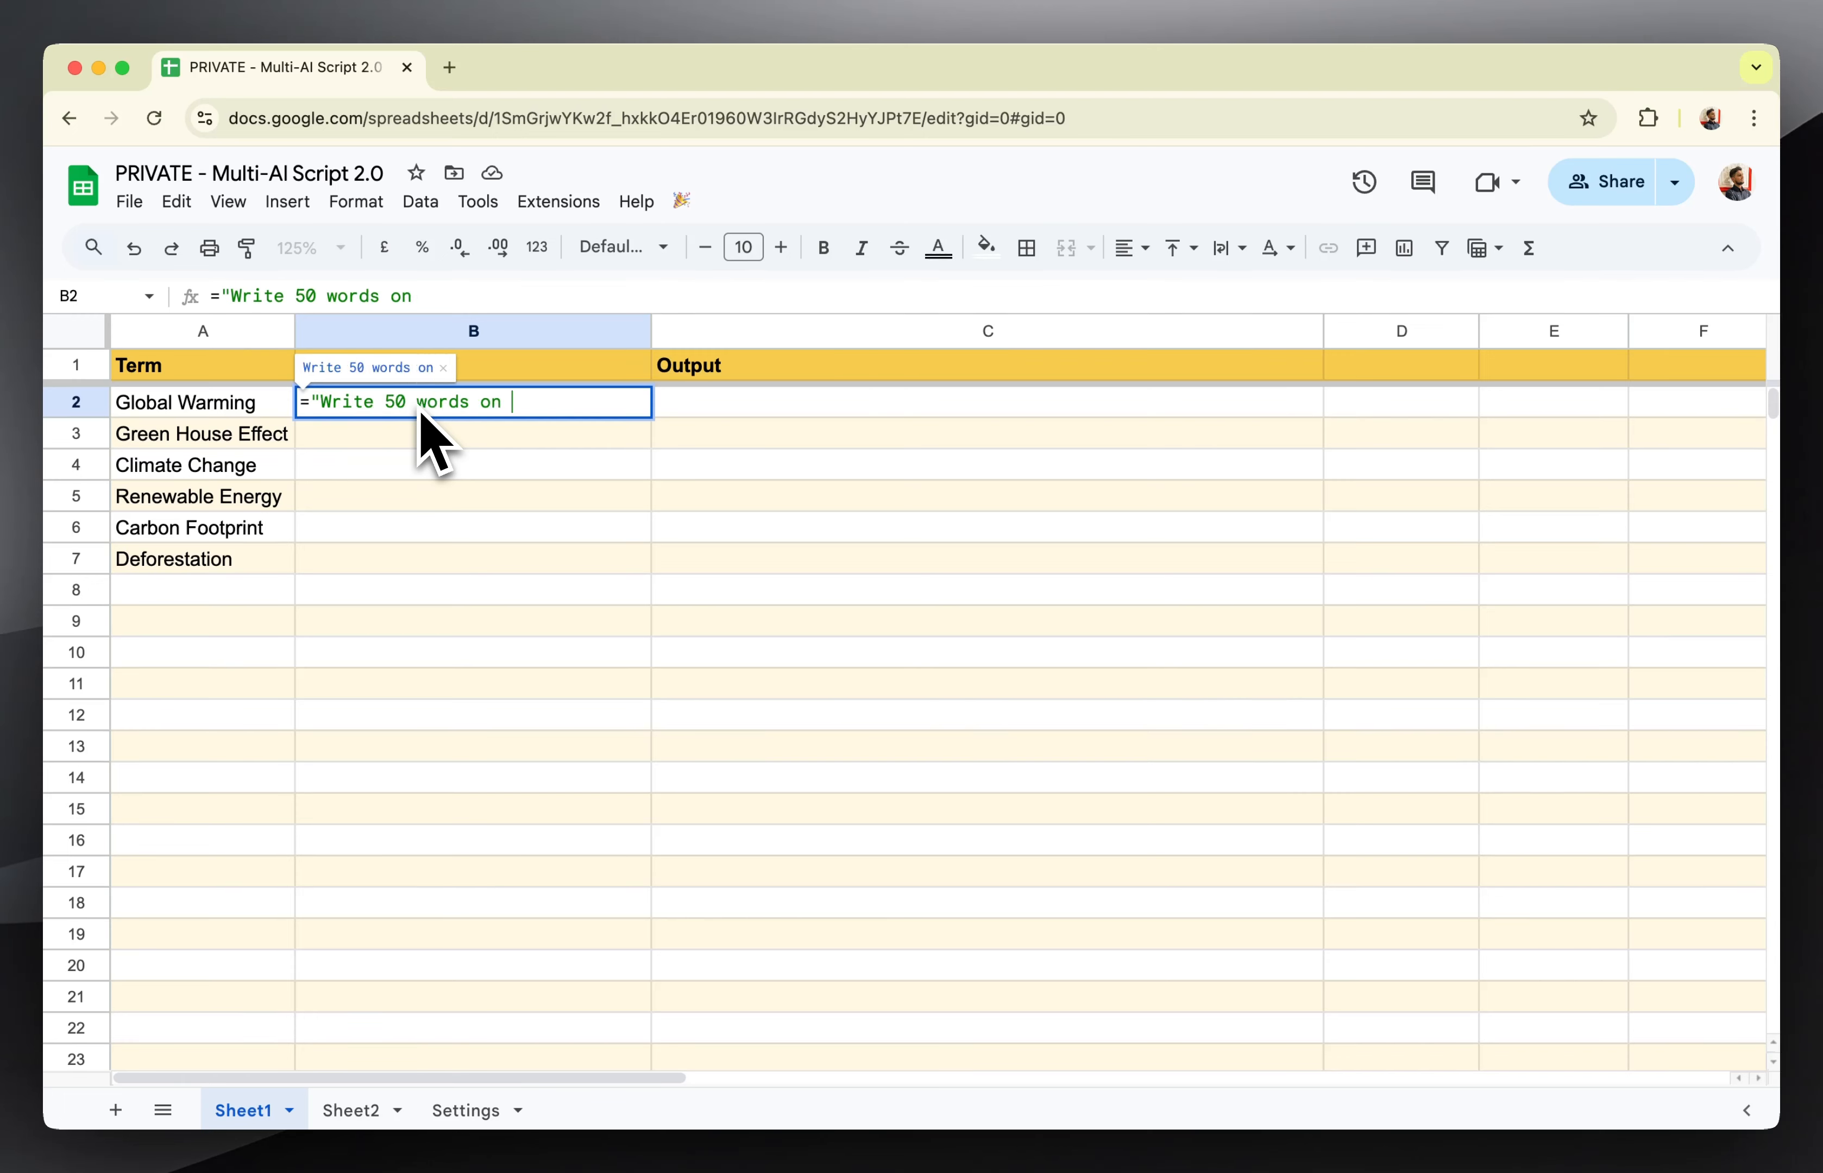
{"action": "type", "text": " \"&"}
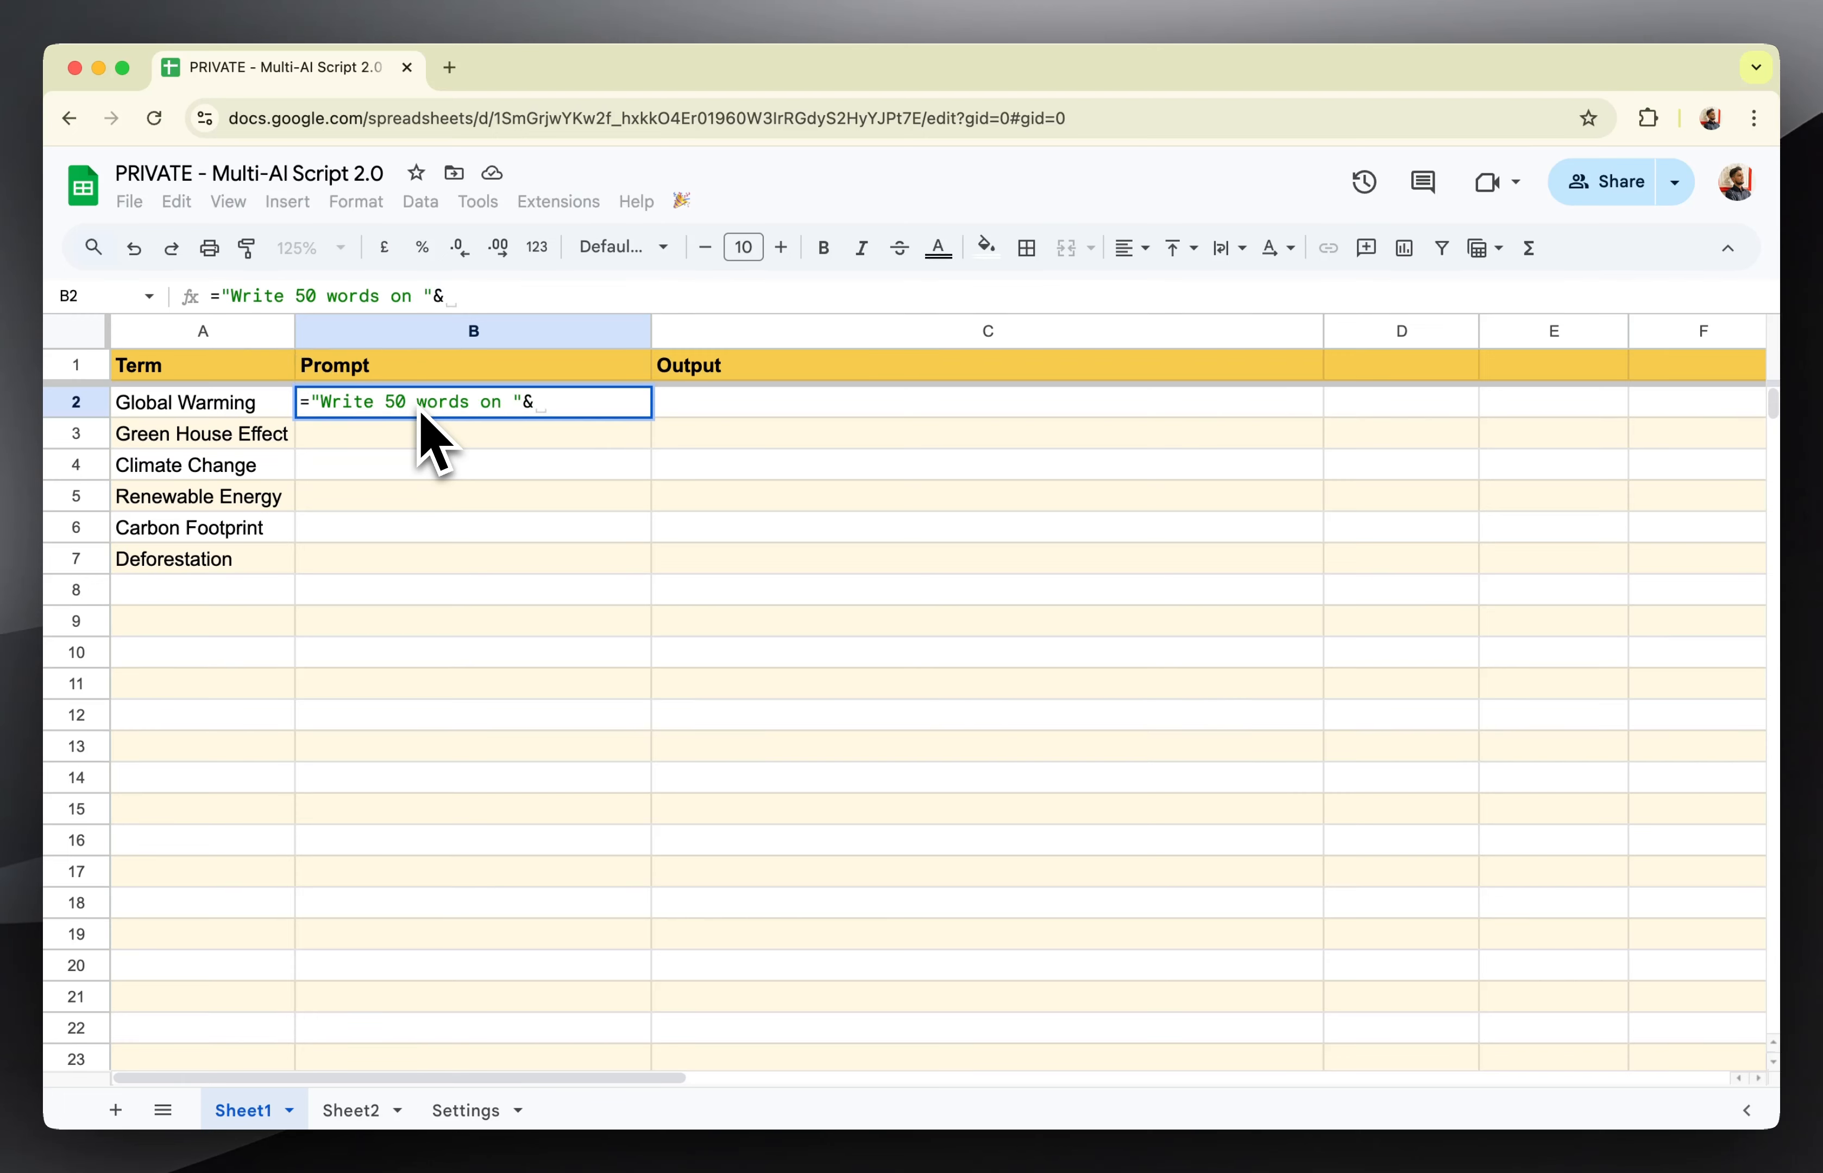
{"action": "type", "text": "a2"}
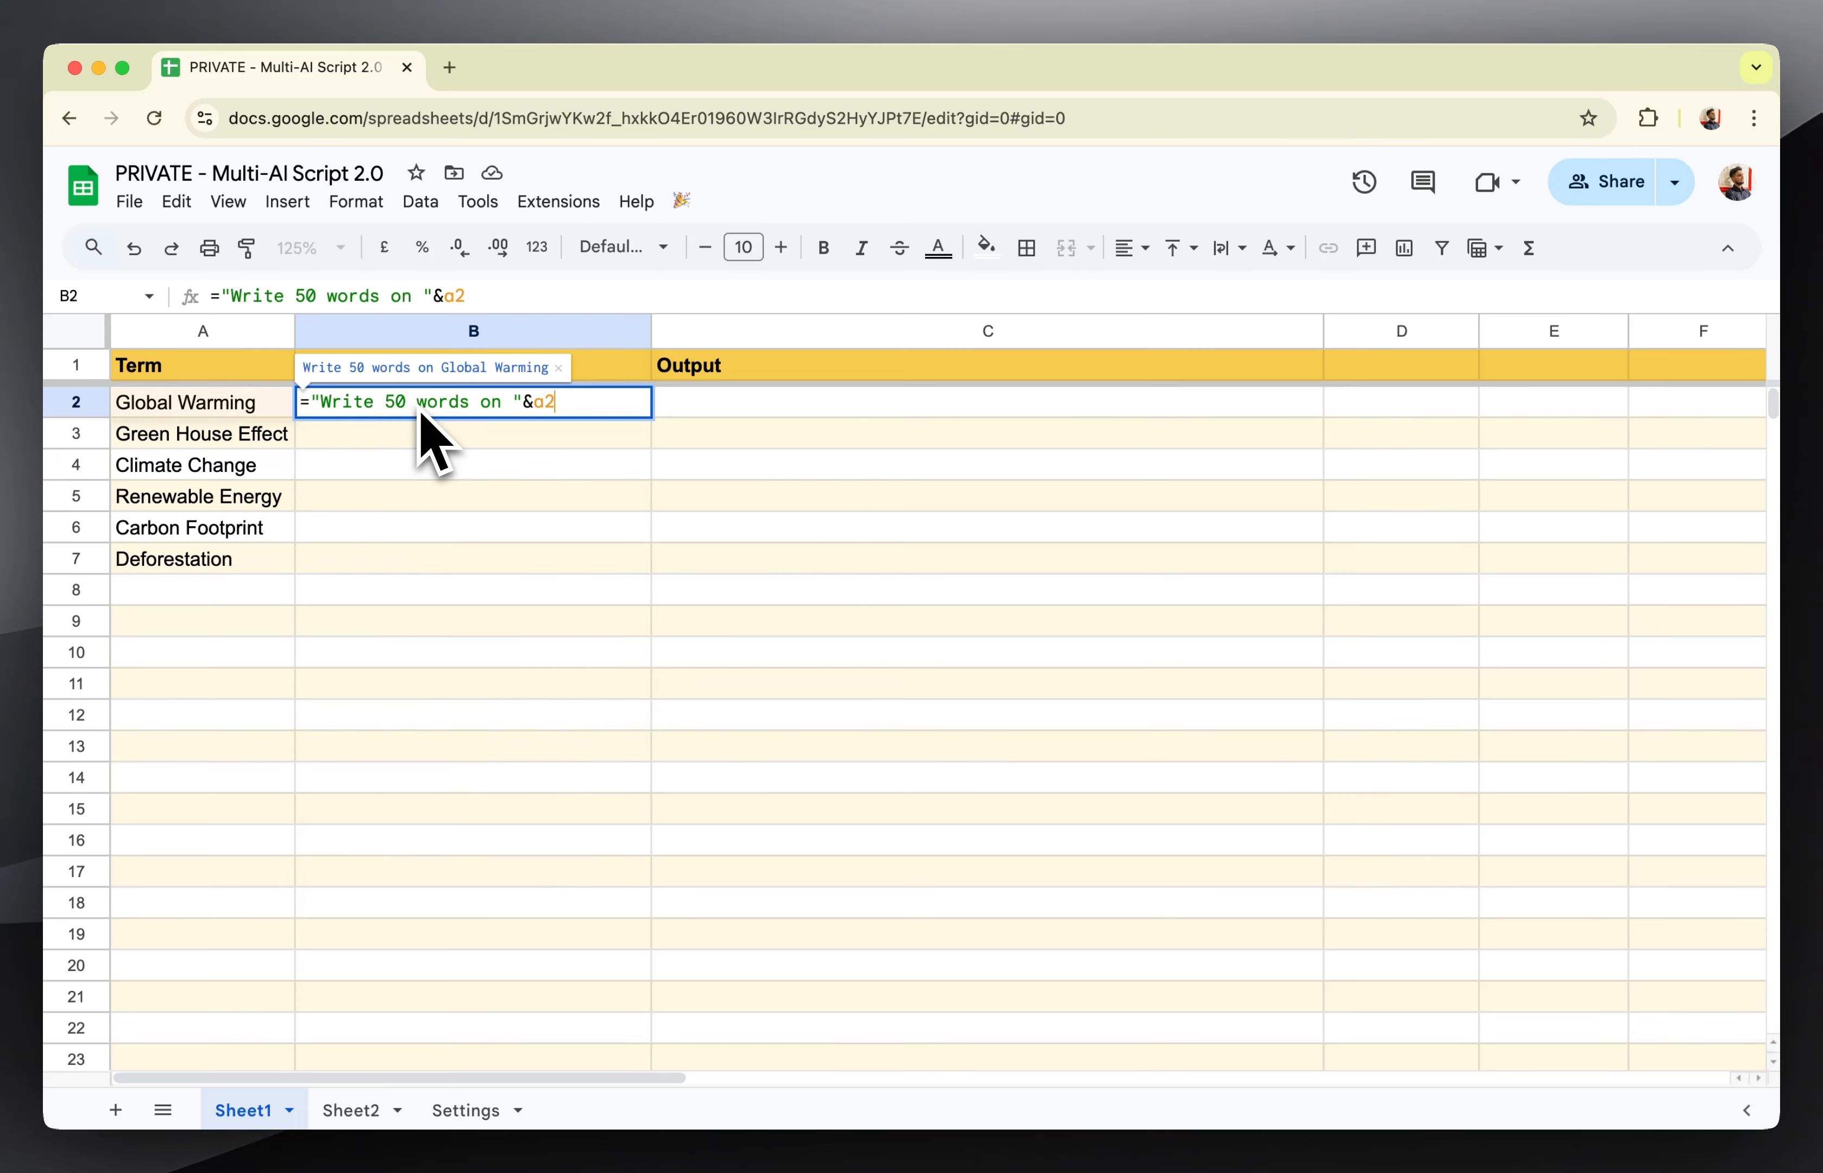
{"action": "key", "text": "Return"}
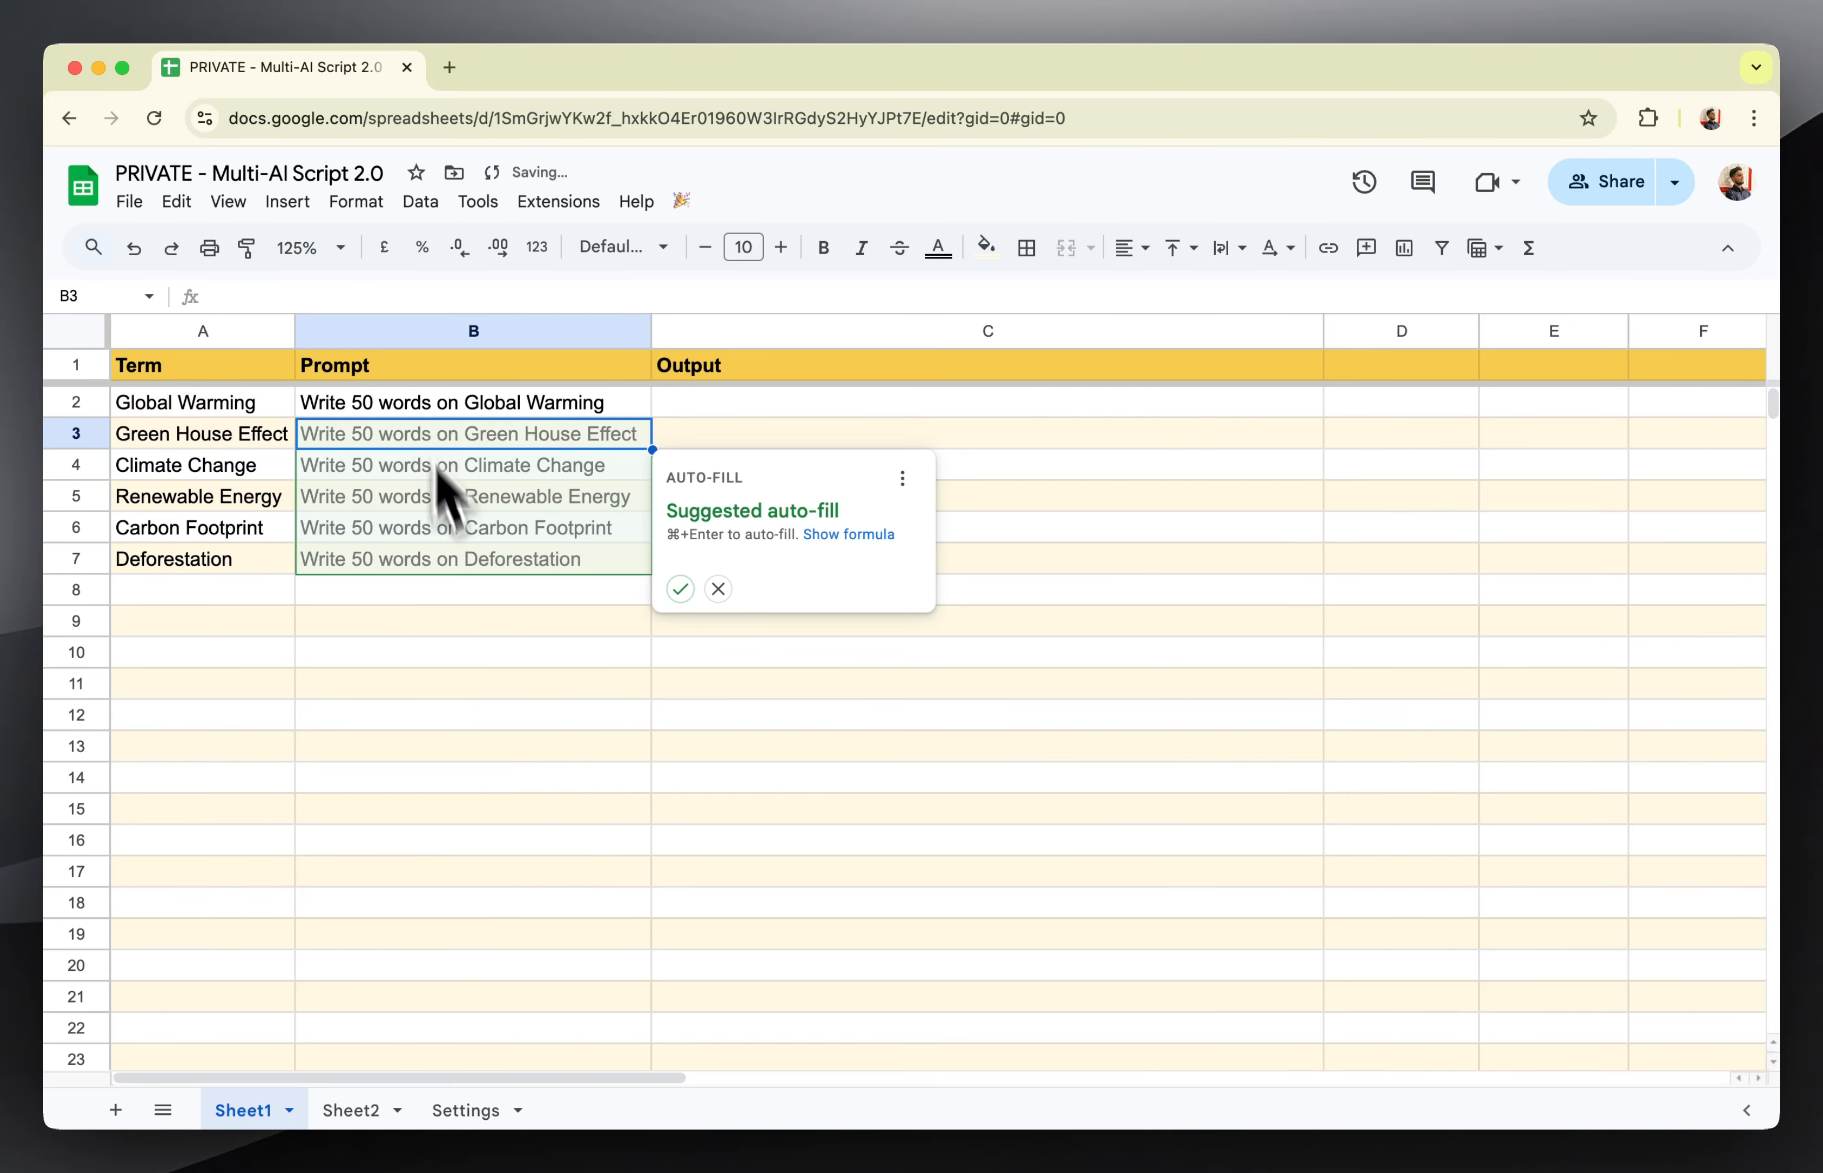
Fill the prompt formula from B2 down through B7 and check the filled cells against their terms.
{"action": "left_click", "coordinate": [477, 650]}
{"action": "left_click", "coordinate": [572, 406]}
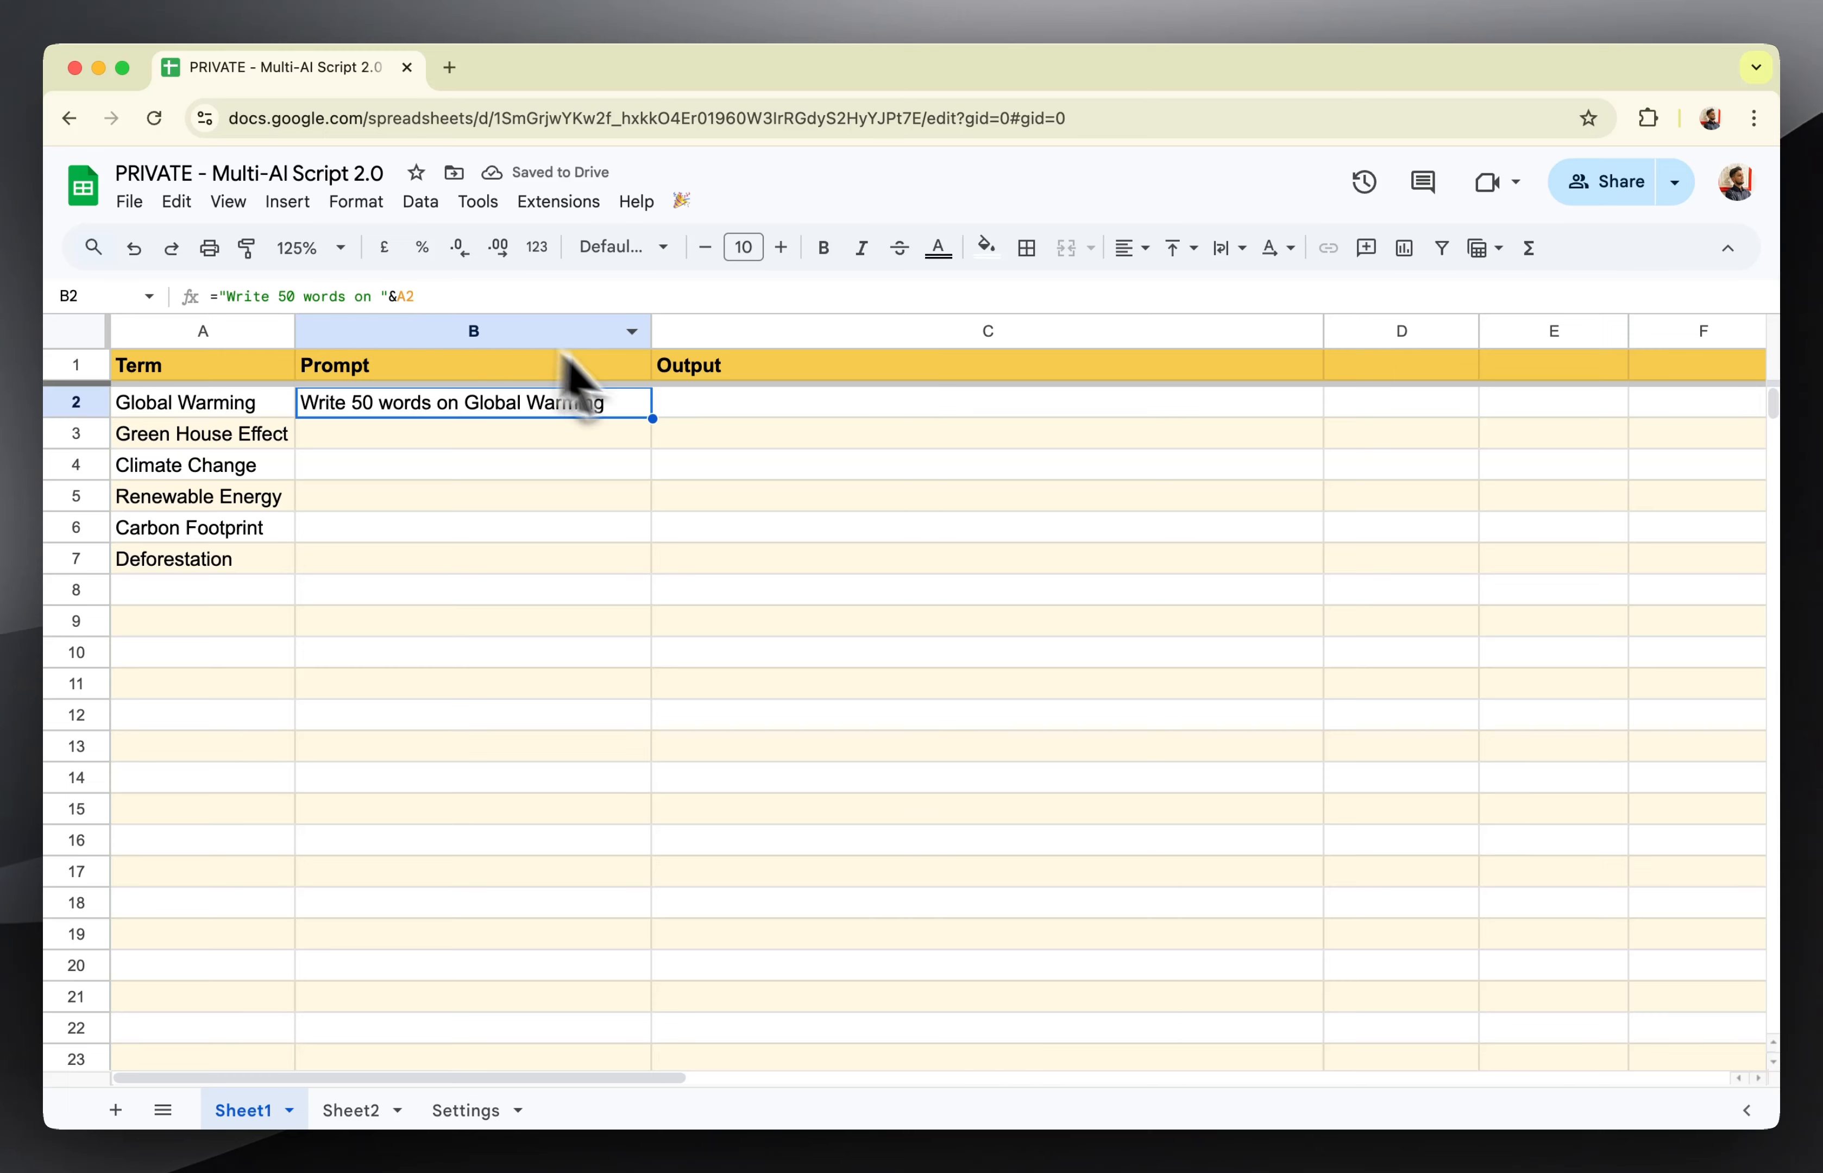
{"action": "left_click_drag", "start_coordinate": [656, 420], "coordinate": [622, 555]}
{"action": "left_click", "coordinate": [609, 619]}
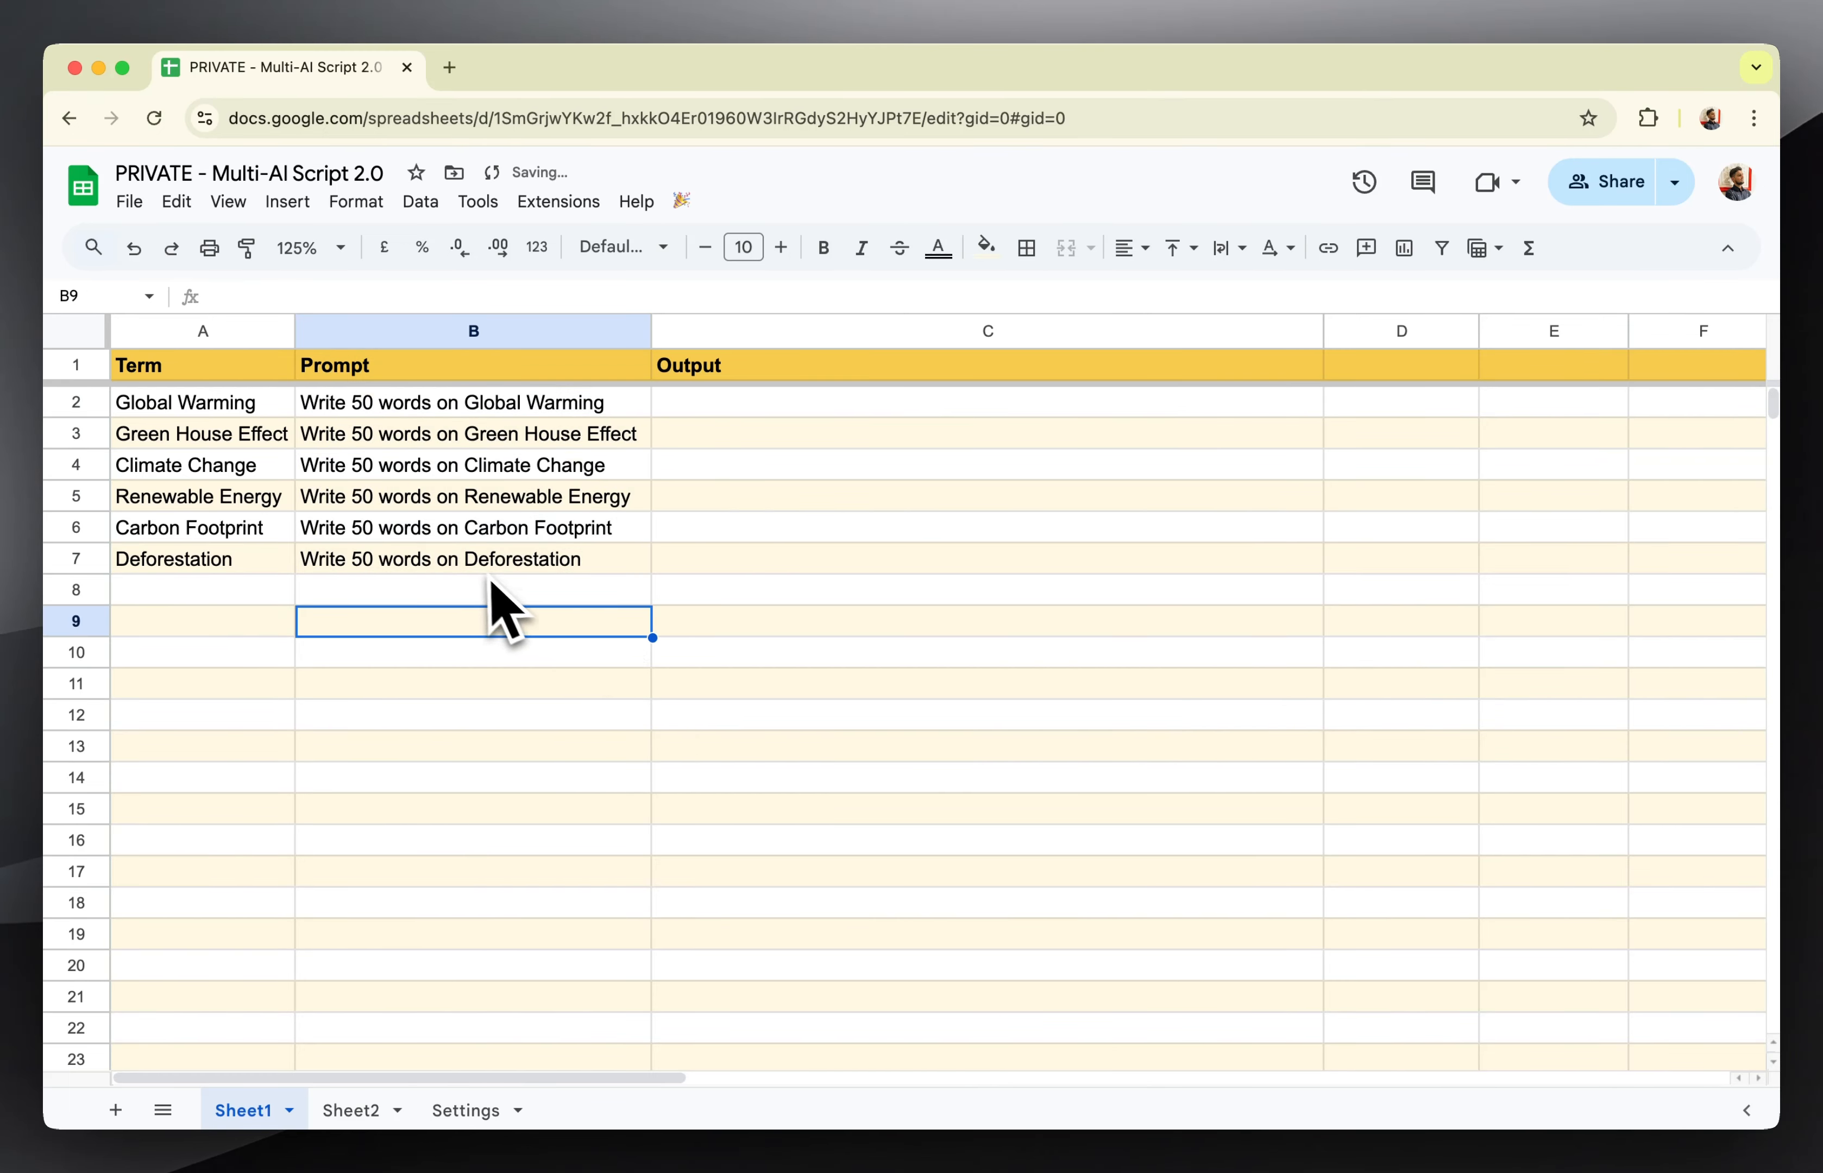
{"action": "left_click", "coordinate": [400, 564]}
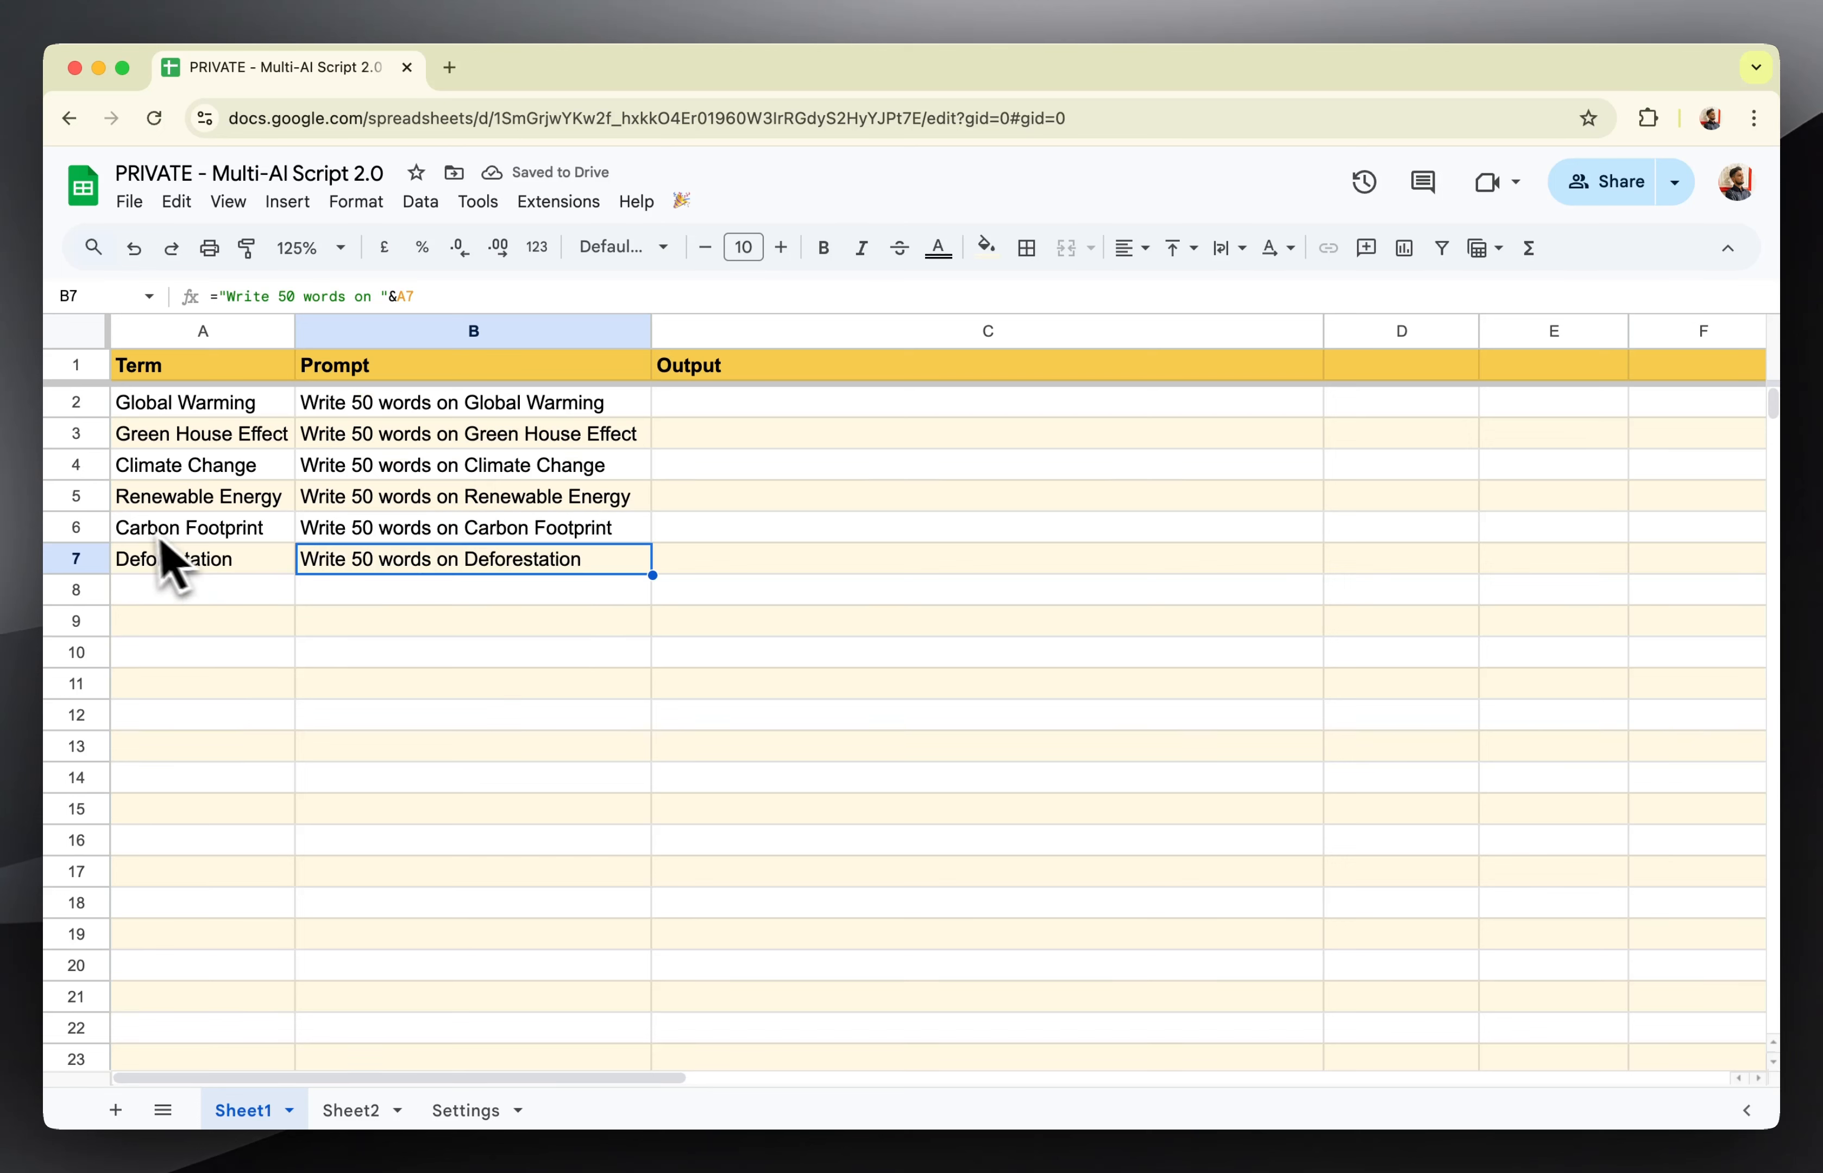
{"action": "left_click", "coordinate": [142, 529]}
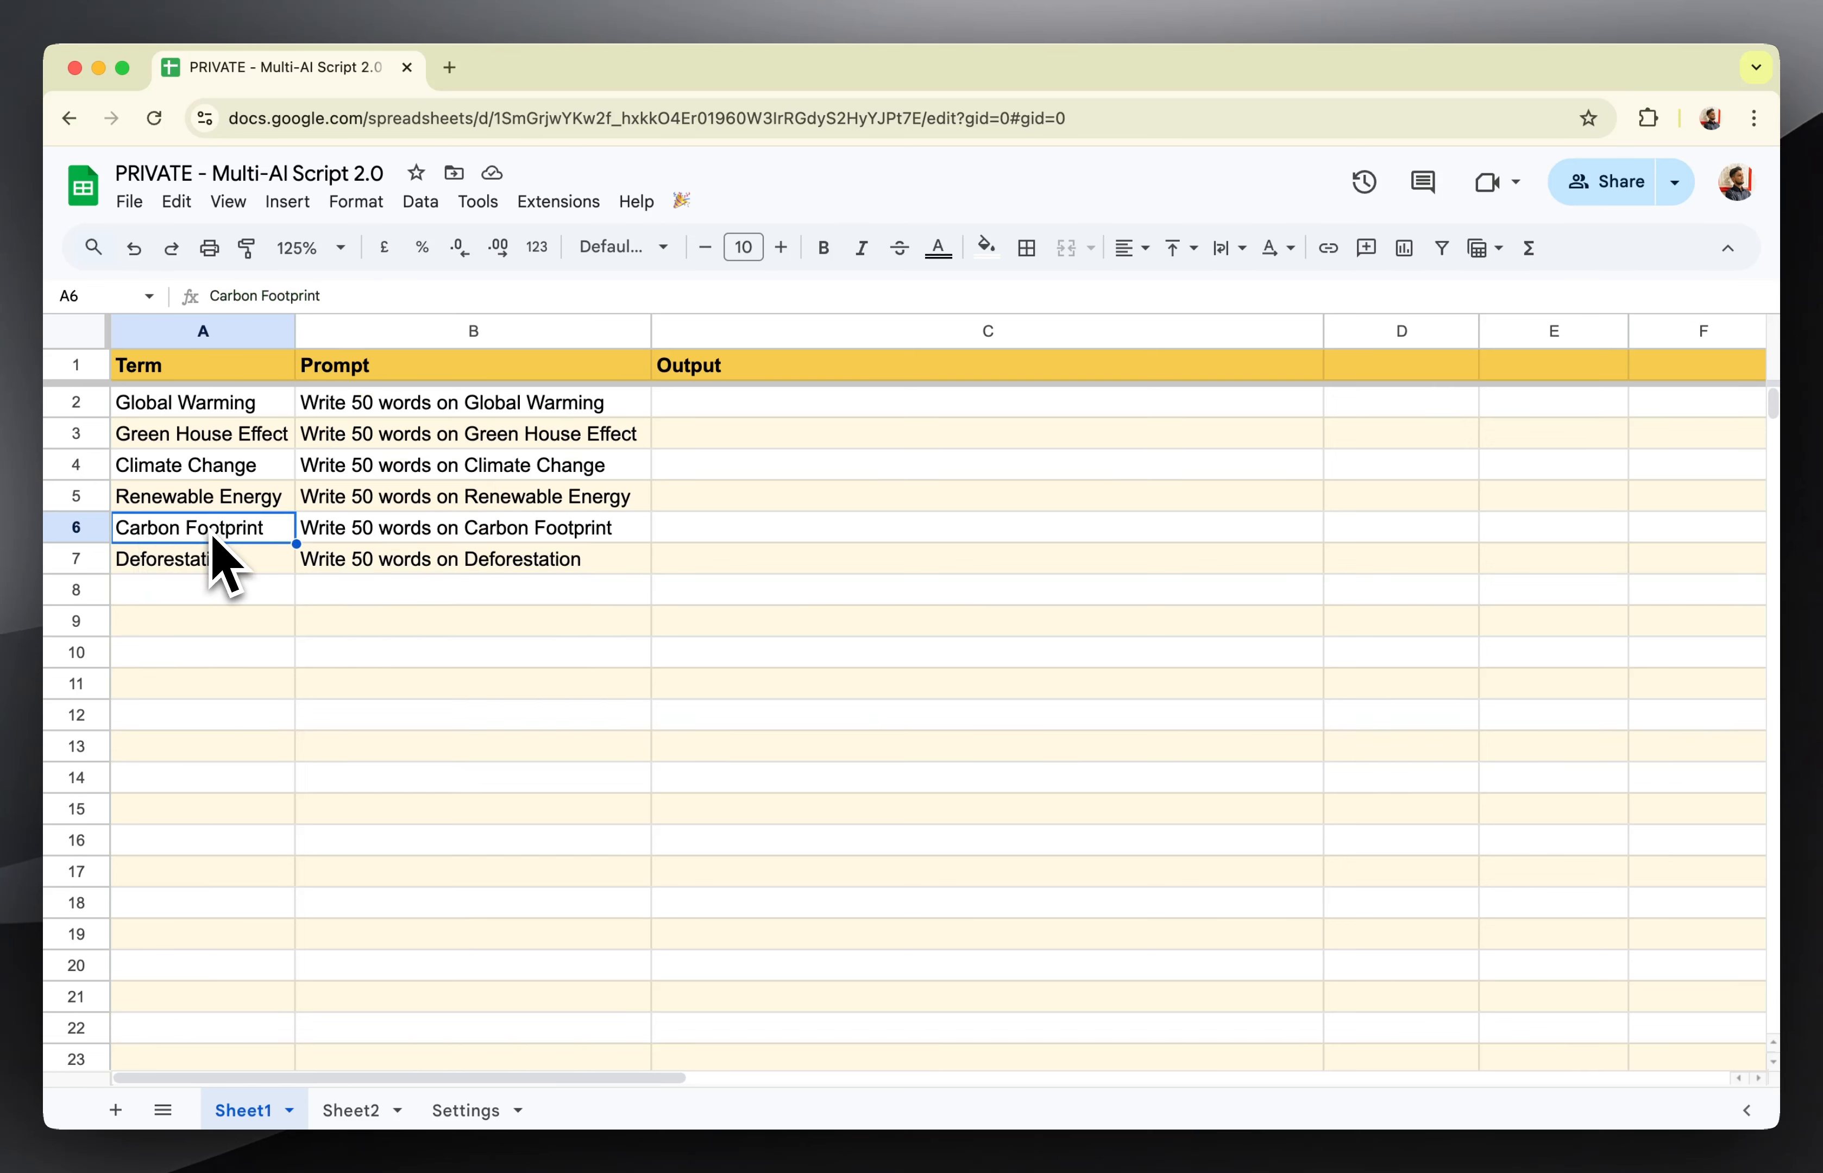
{"action": "left_click", "coordinate": [512, 536]}
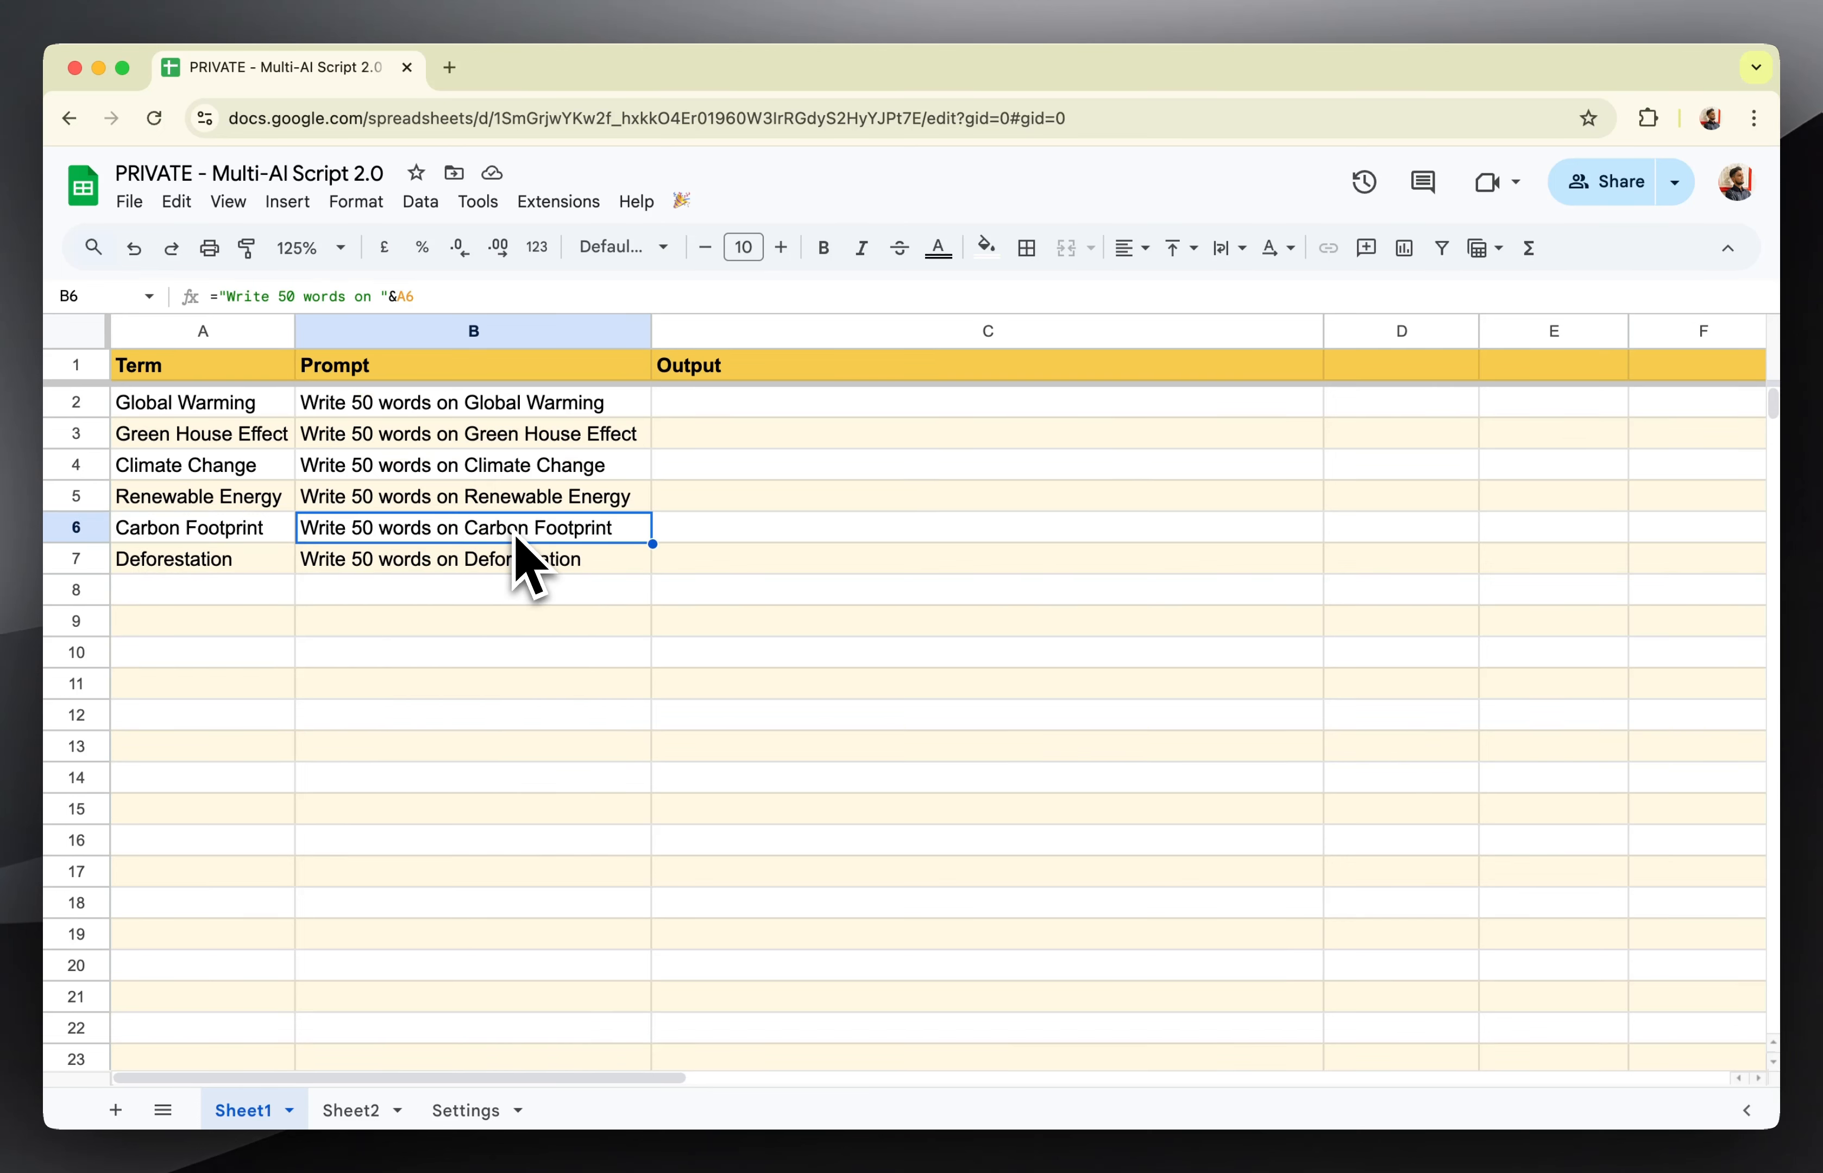
Add the term Ocean Acidification in A8 and extend the prompt formula from B7 to B8.
{"action": "left_click", "coordinate": [281, 598]}
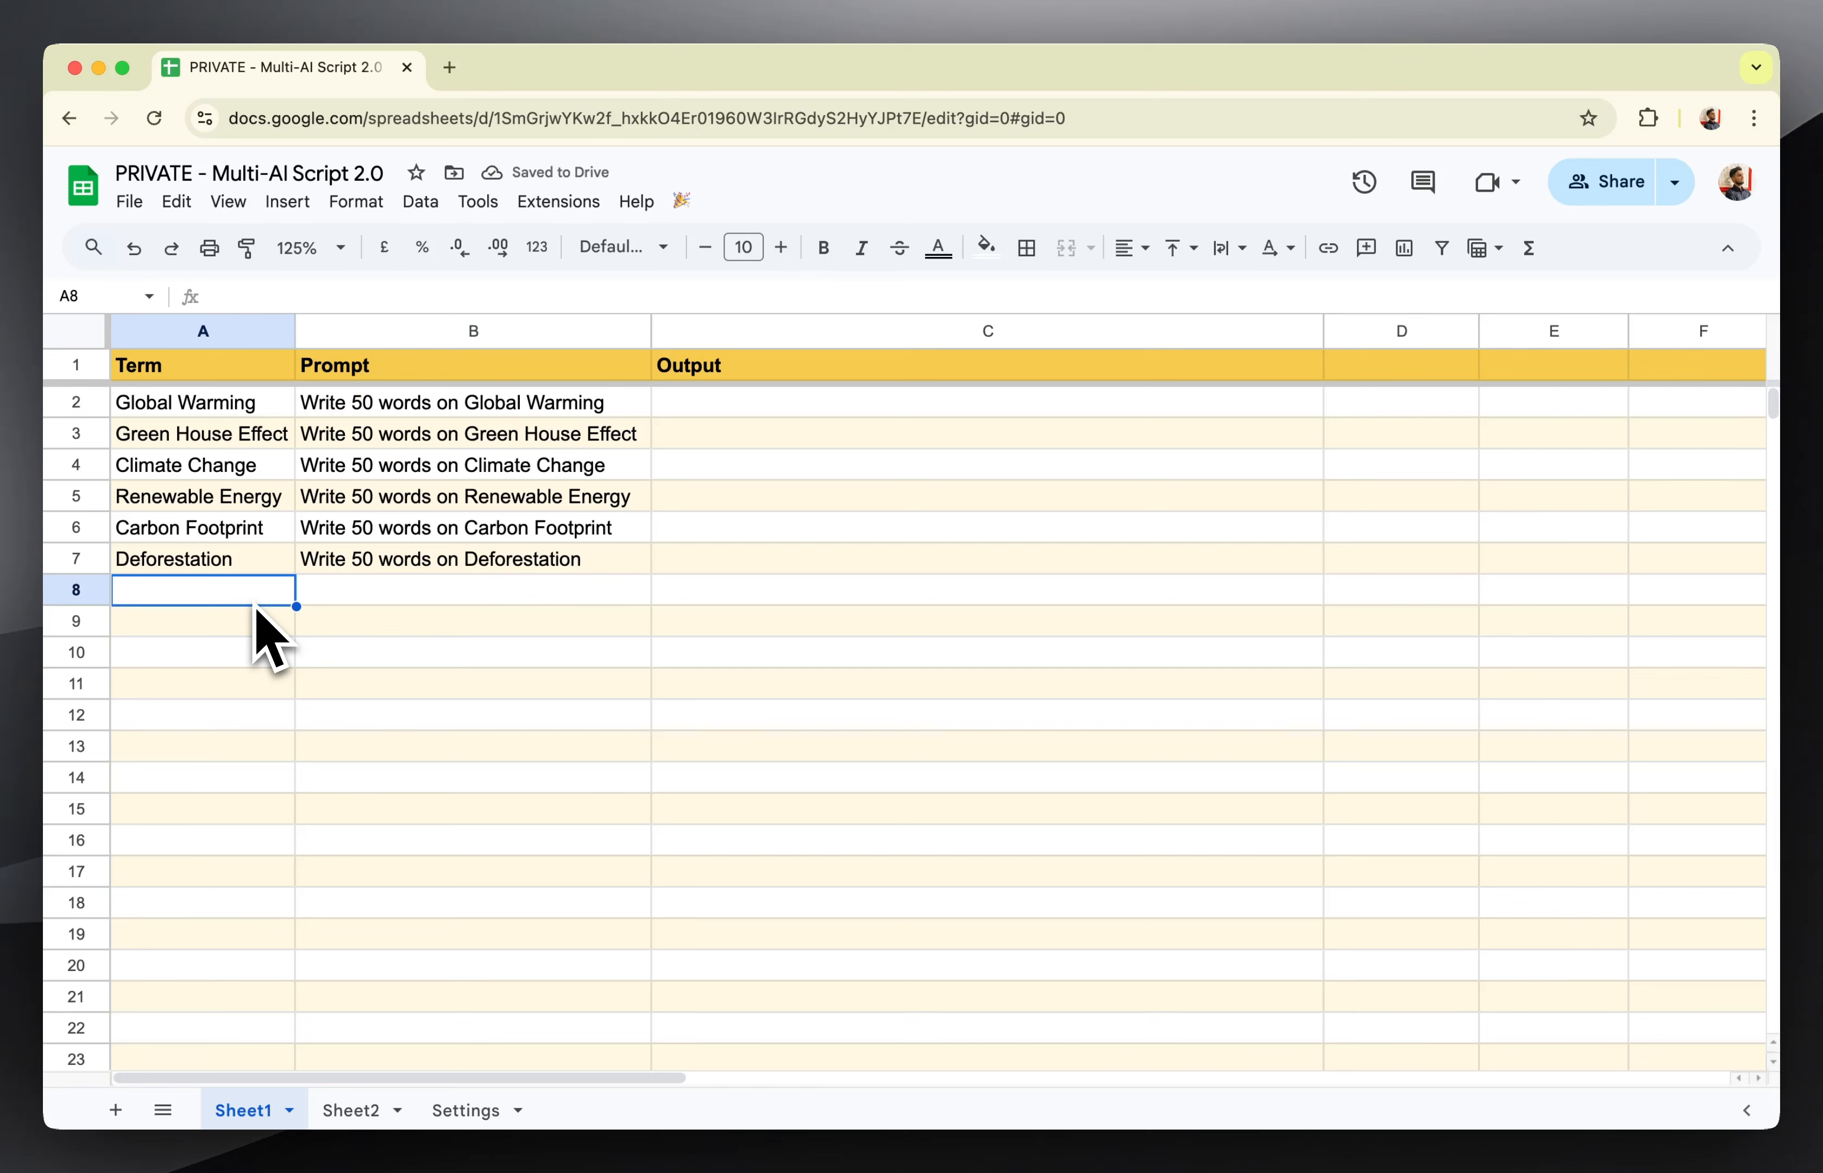
{"action": "type", "text": "Ocean Acidification"}
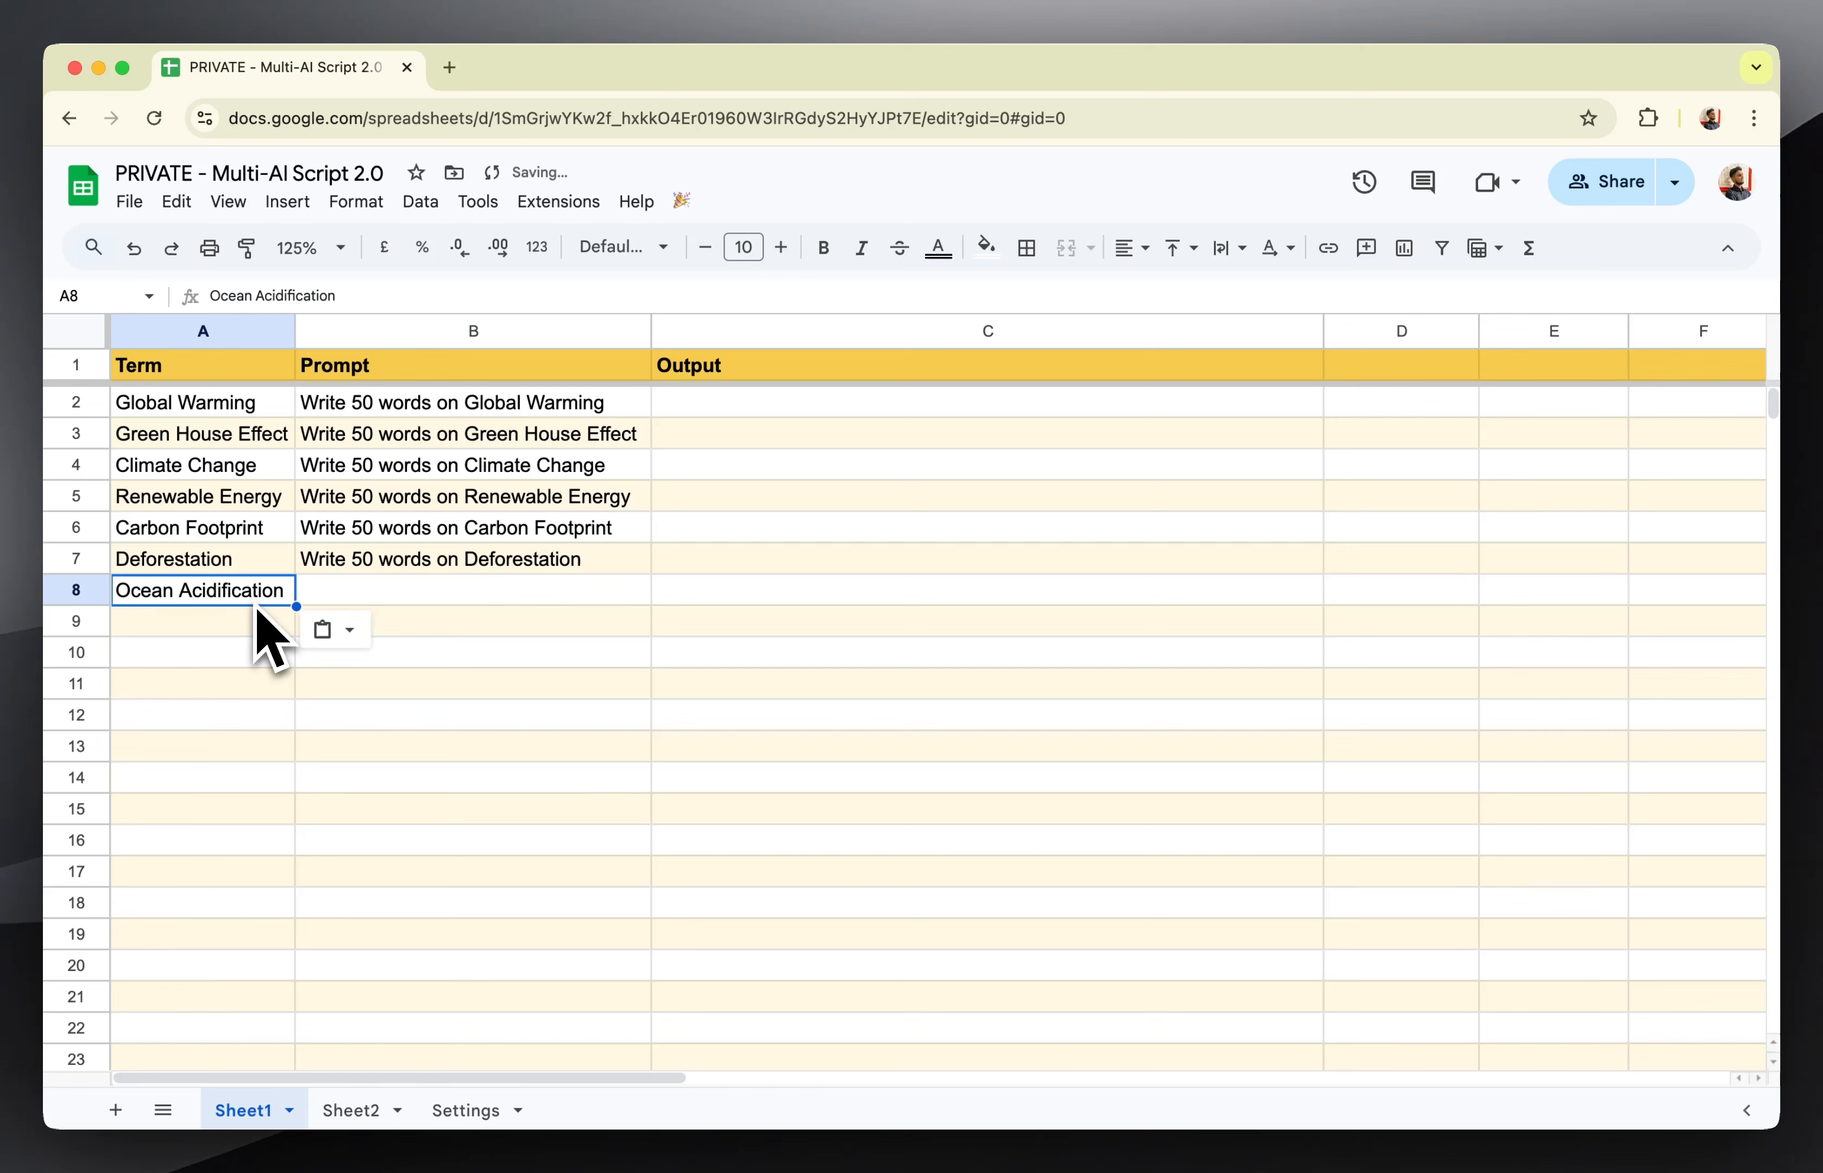
{"action": "left_click", "coordinate": [486, 563]}
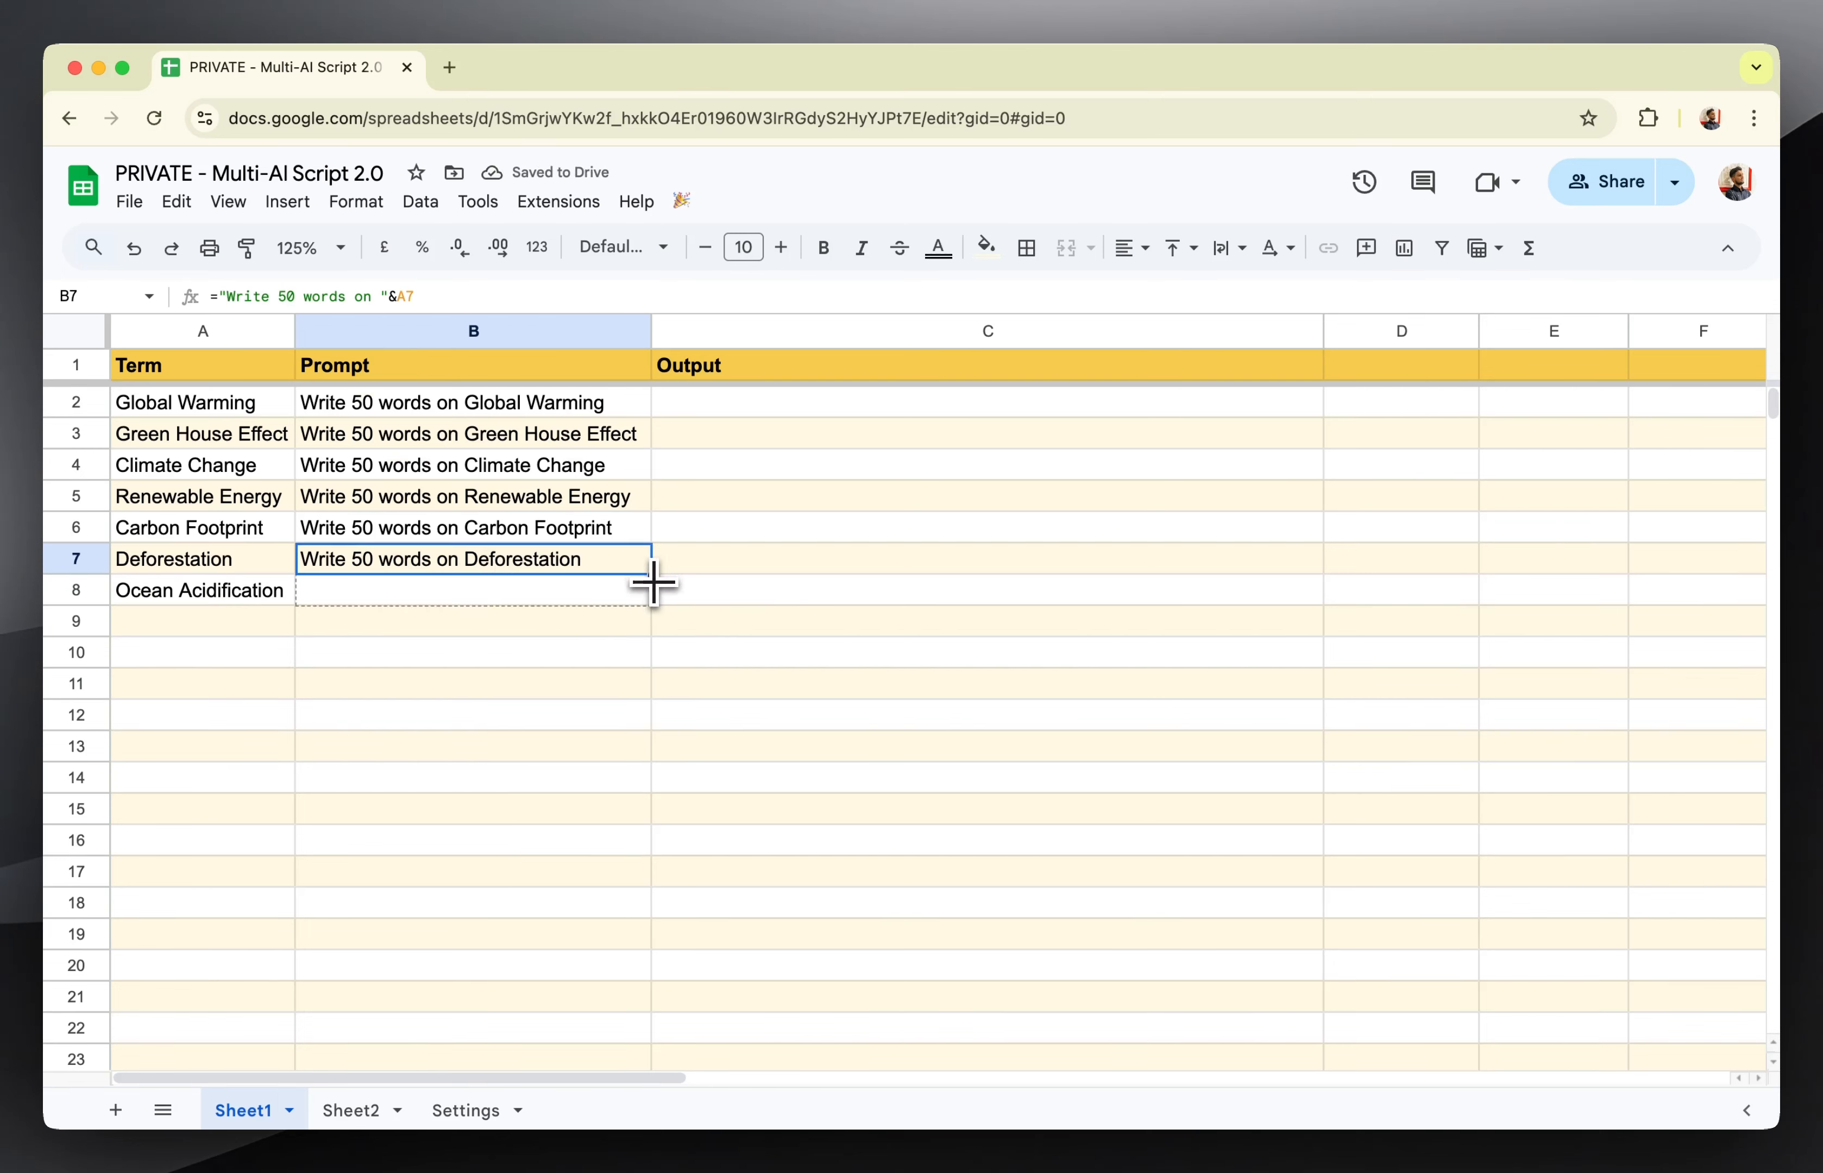
{"action": "left_click_drag", "start_coordinate": [653, 585], "coordinate": [655, 596]}
{"action": "left_click", "coordinate": [617, 693]}
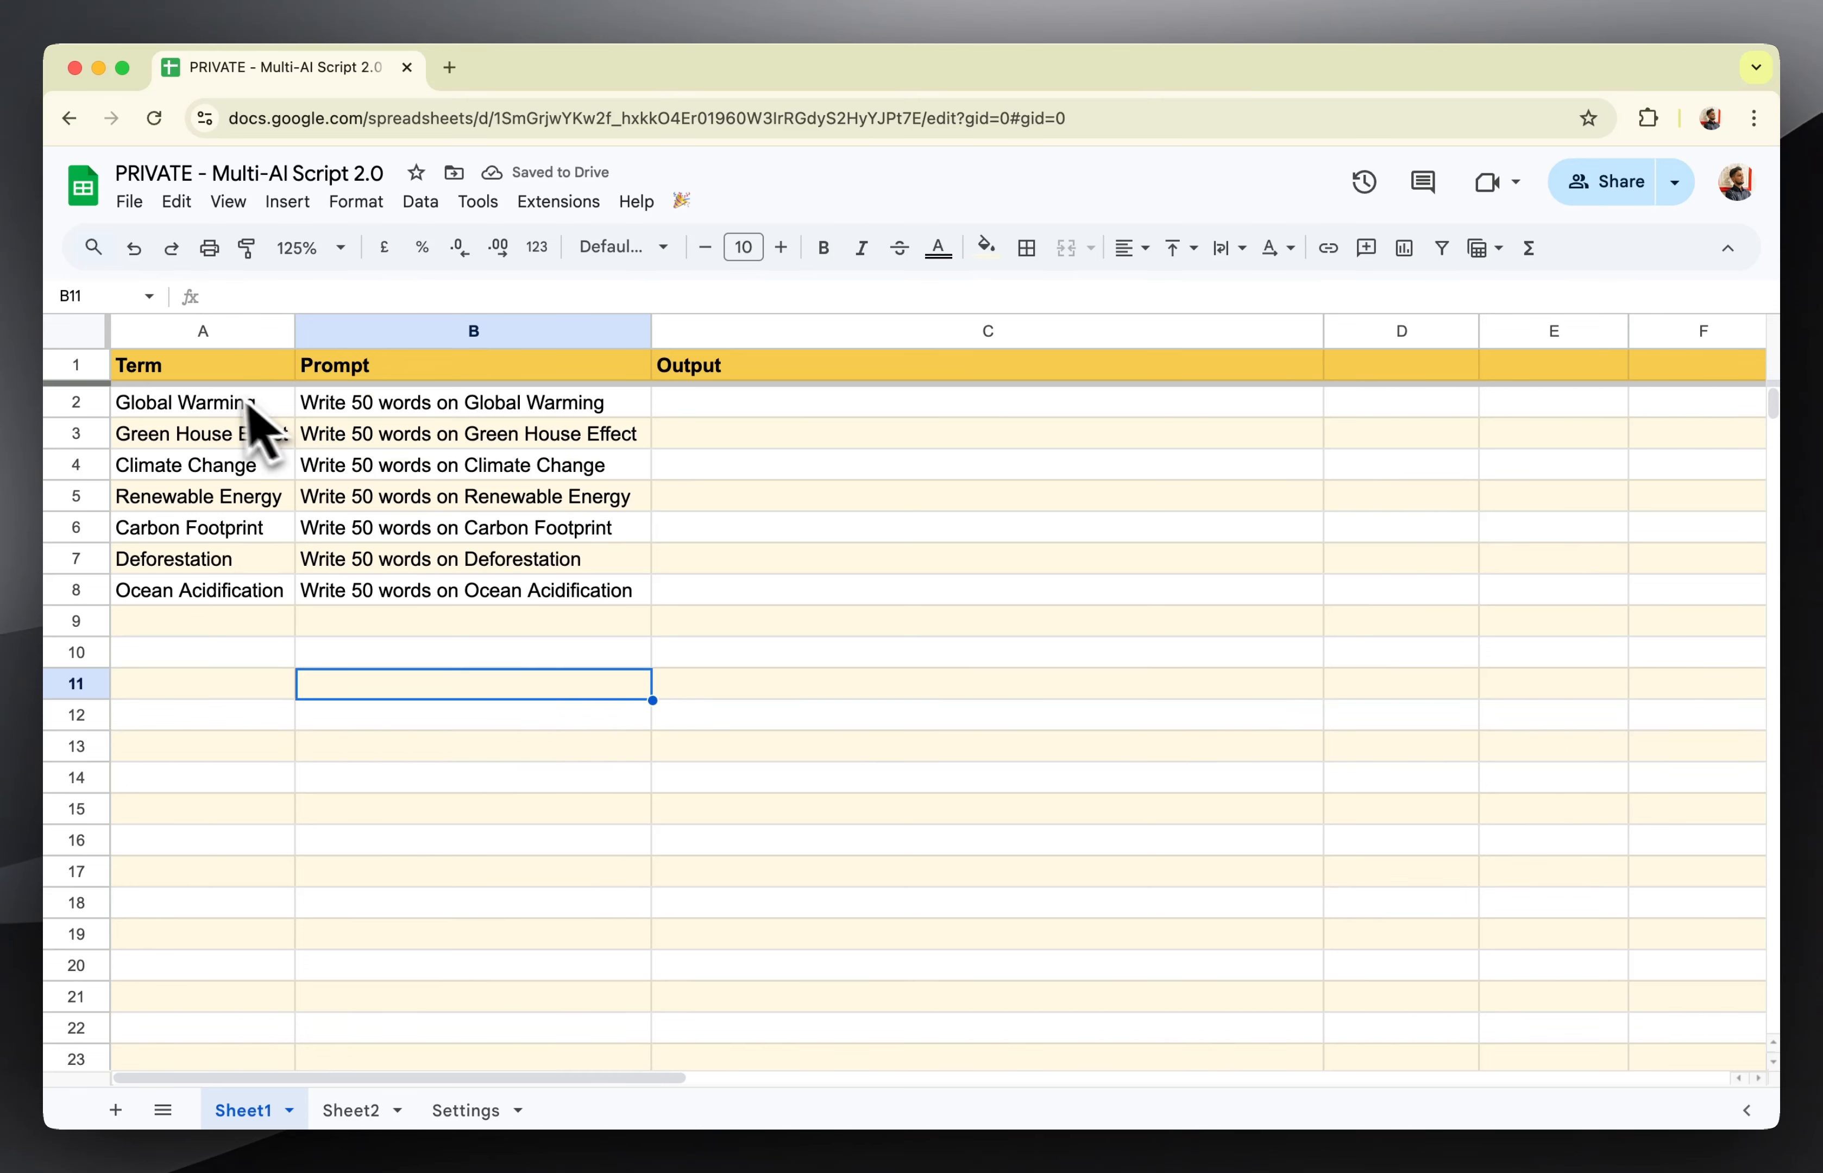
On the Settings sheet, enter Sheet1 as the data sheet name in row 34 and choose OpenAI as its AI engine.
{"action": "left_click", "coordinate": [417, 405]}
{"action": "left_click", "coordinate": [801, 409]}
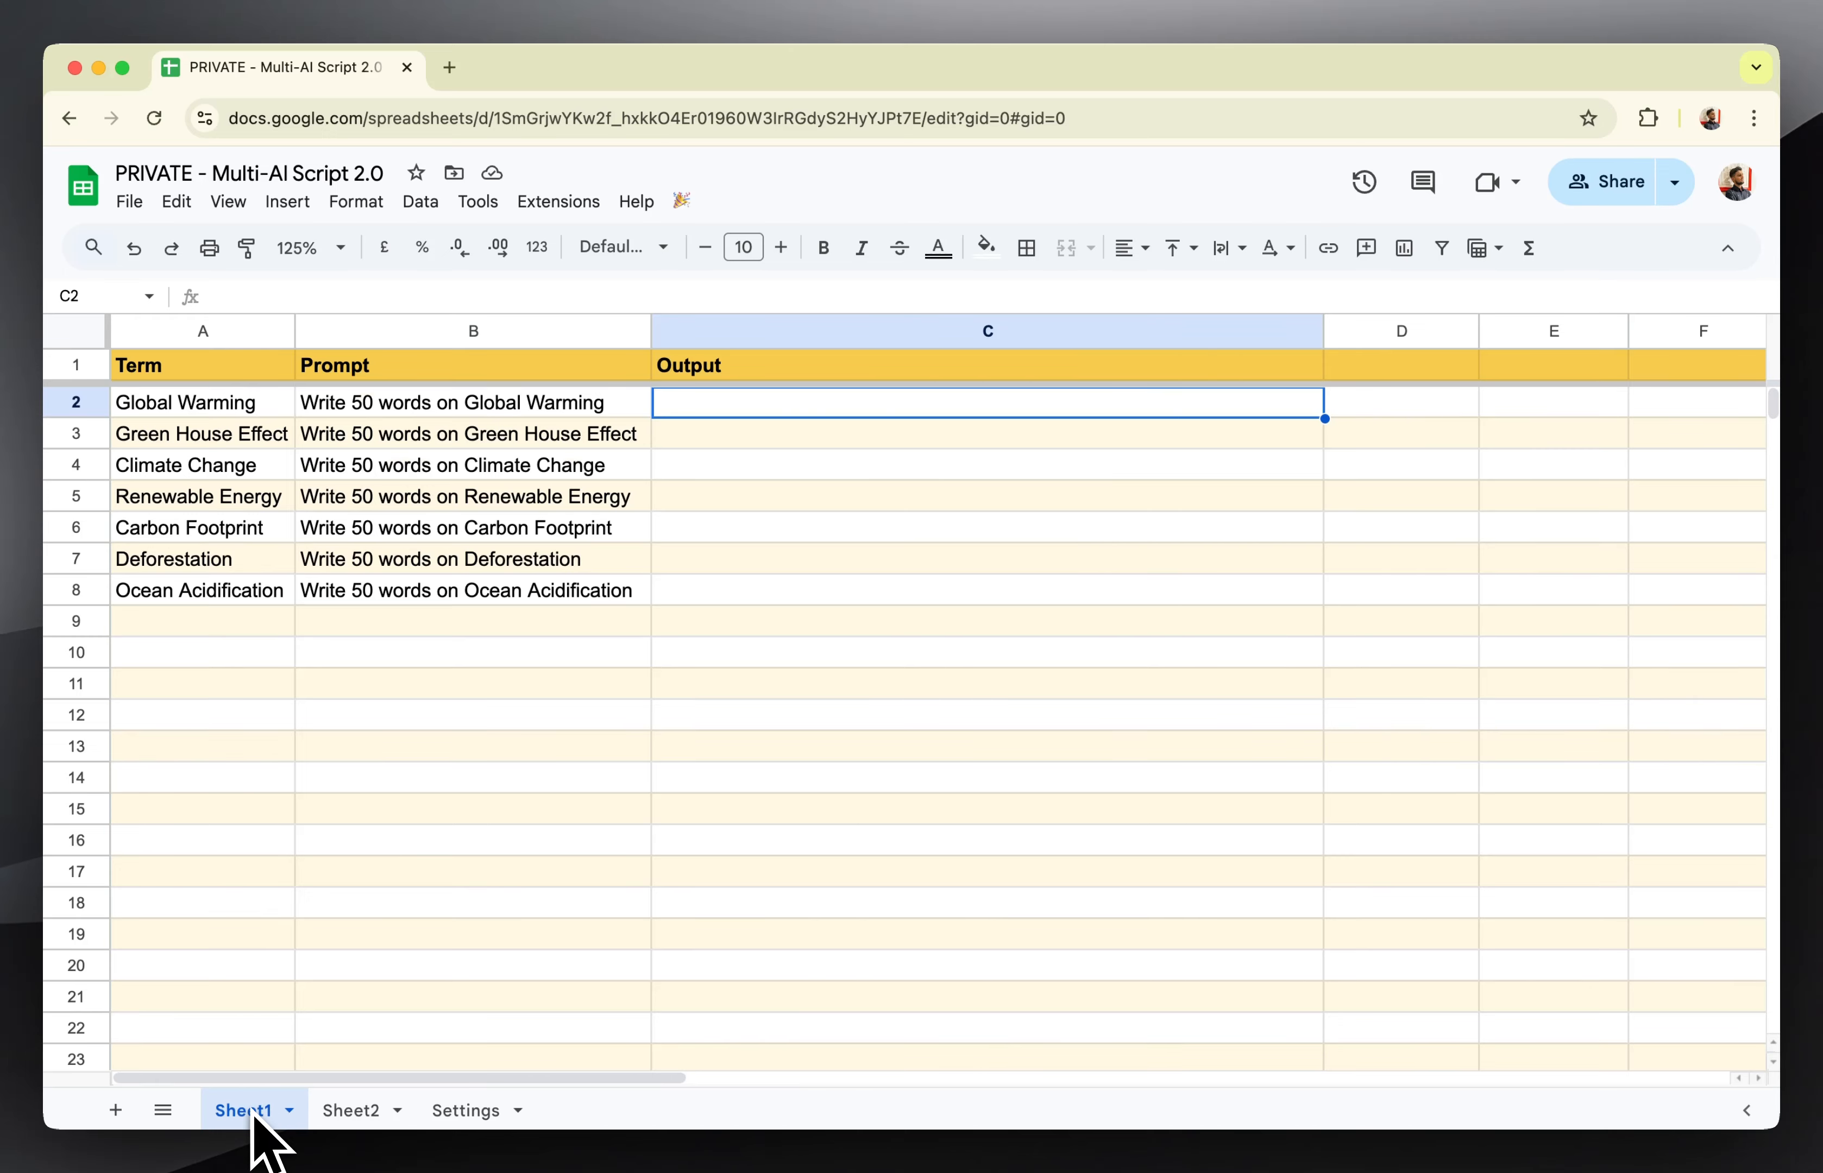
{"action": "left_click", "coordinate": [460, 1110]}
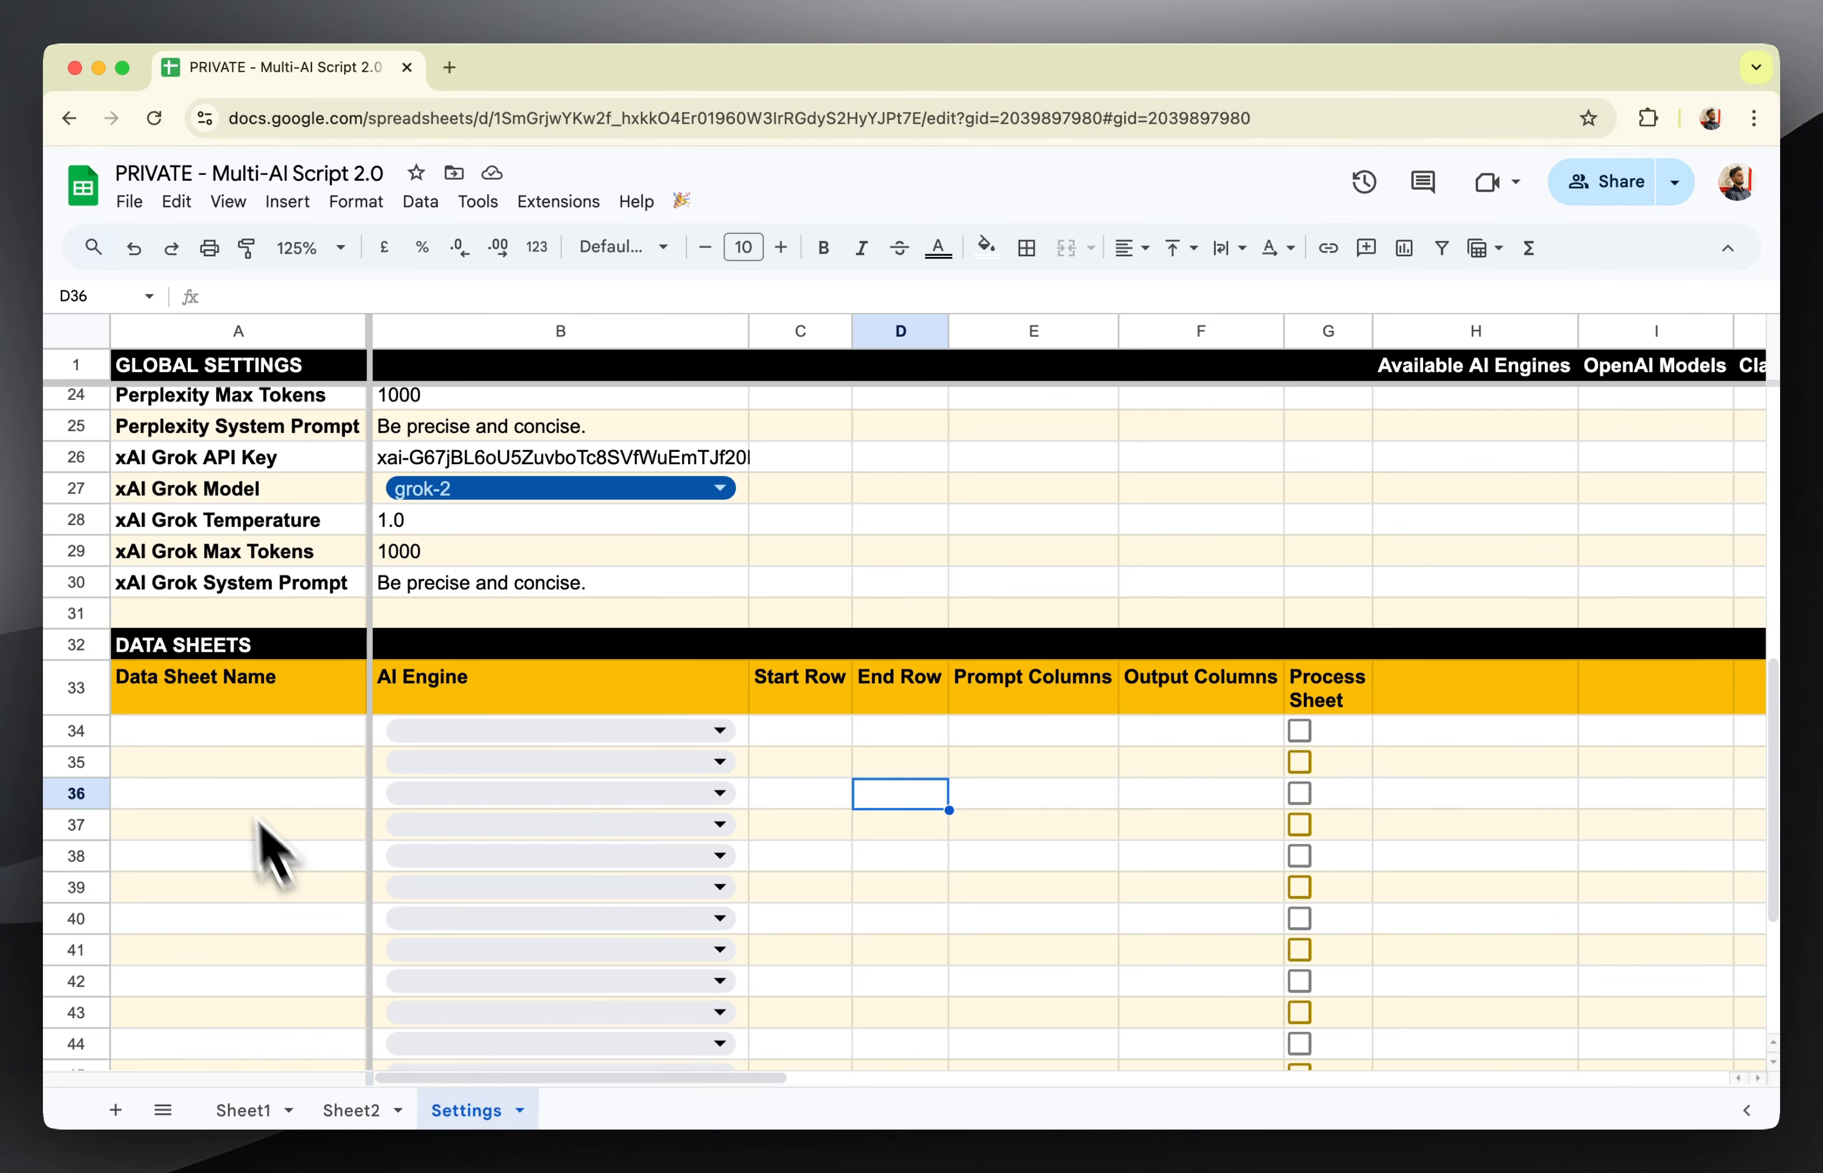
{"action": "left_click", "coordinate": [222, 734]}
{"action": "type", "text": "Sheet1"}
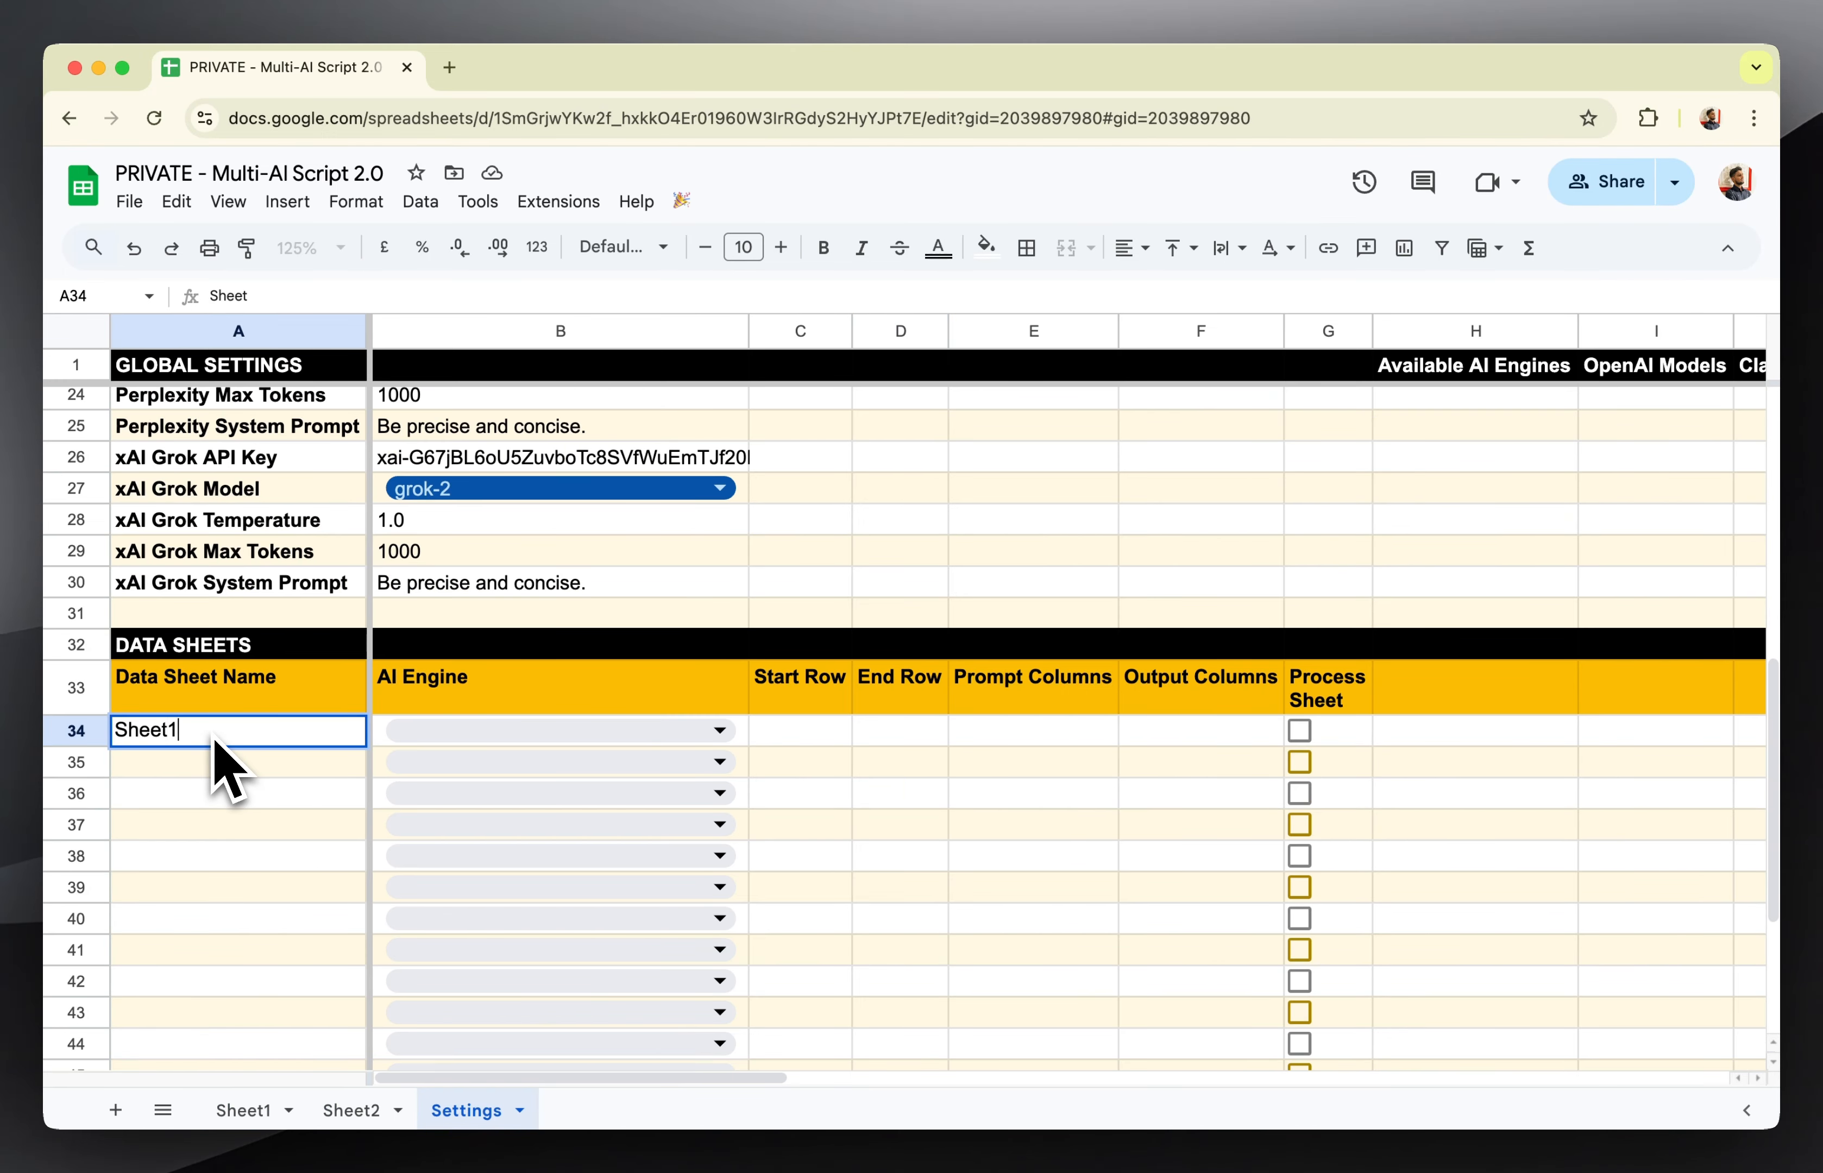
{"action": "key", "text": "Tab"}
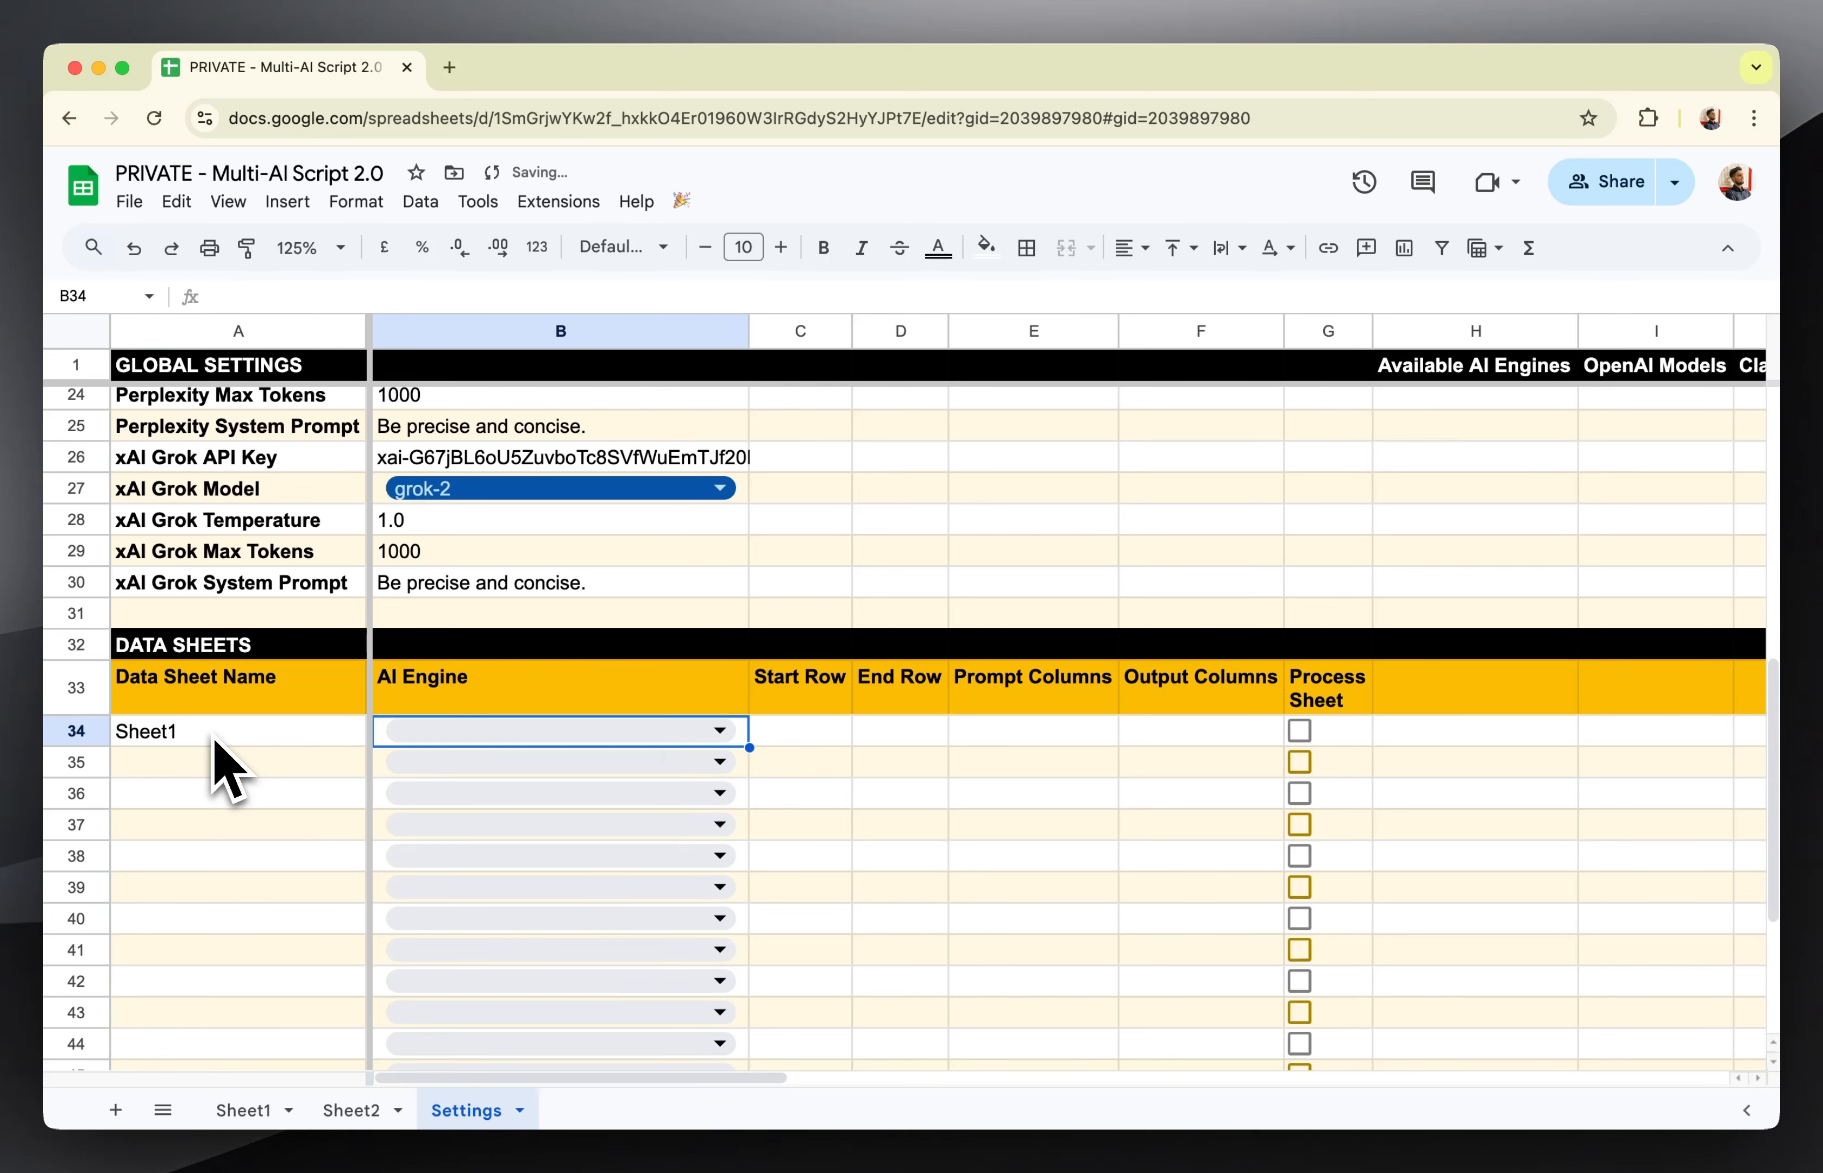
{"action": "left_click", "coordinate": [527, 731]}
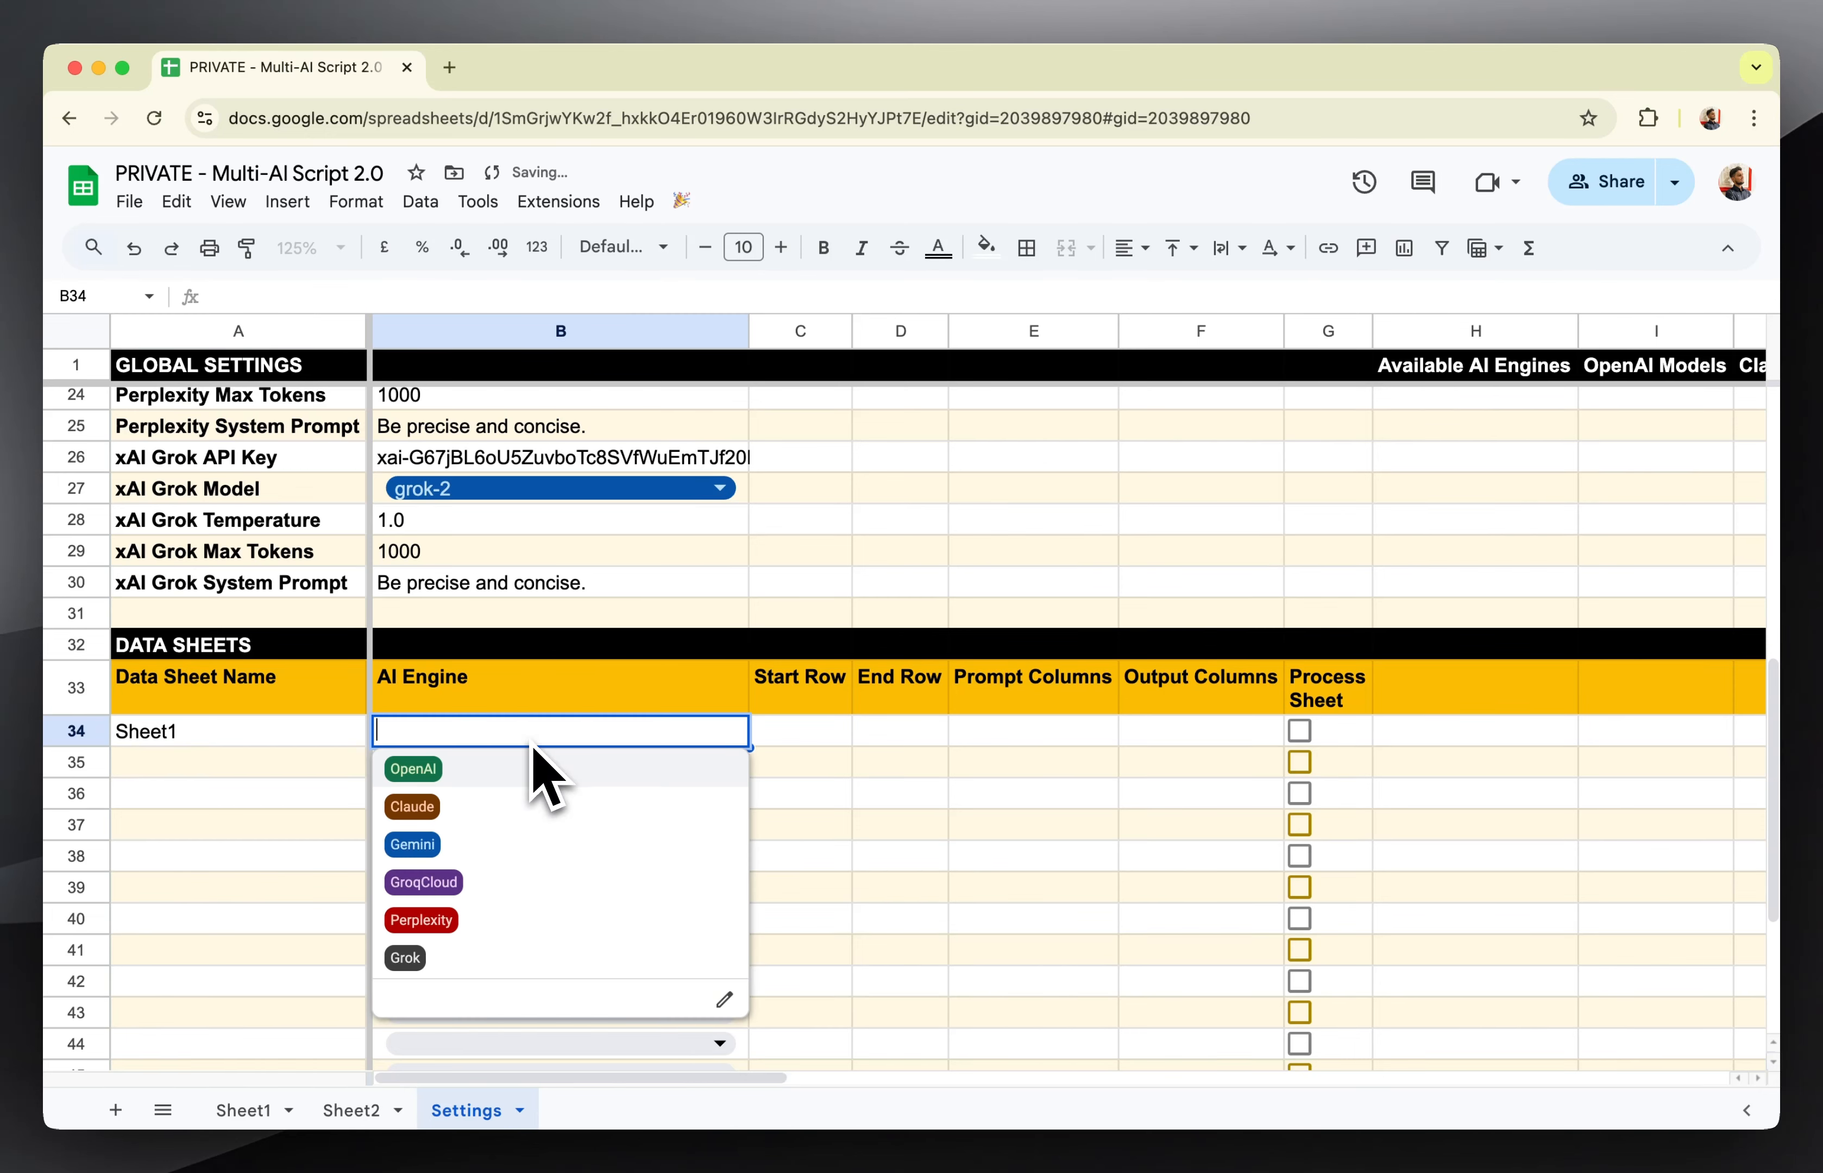
{"action": "left_click", "coordinate": [473, 766]}
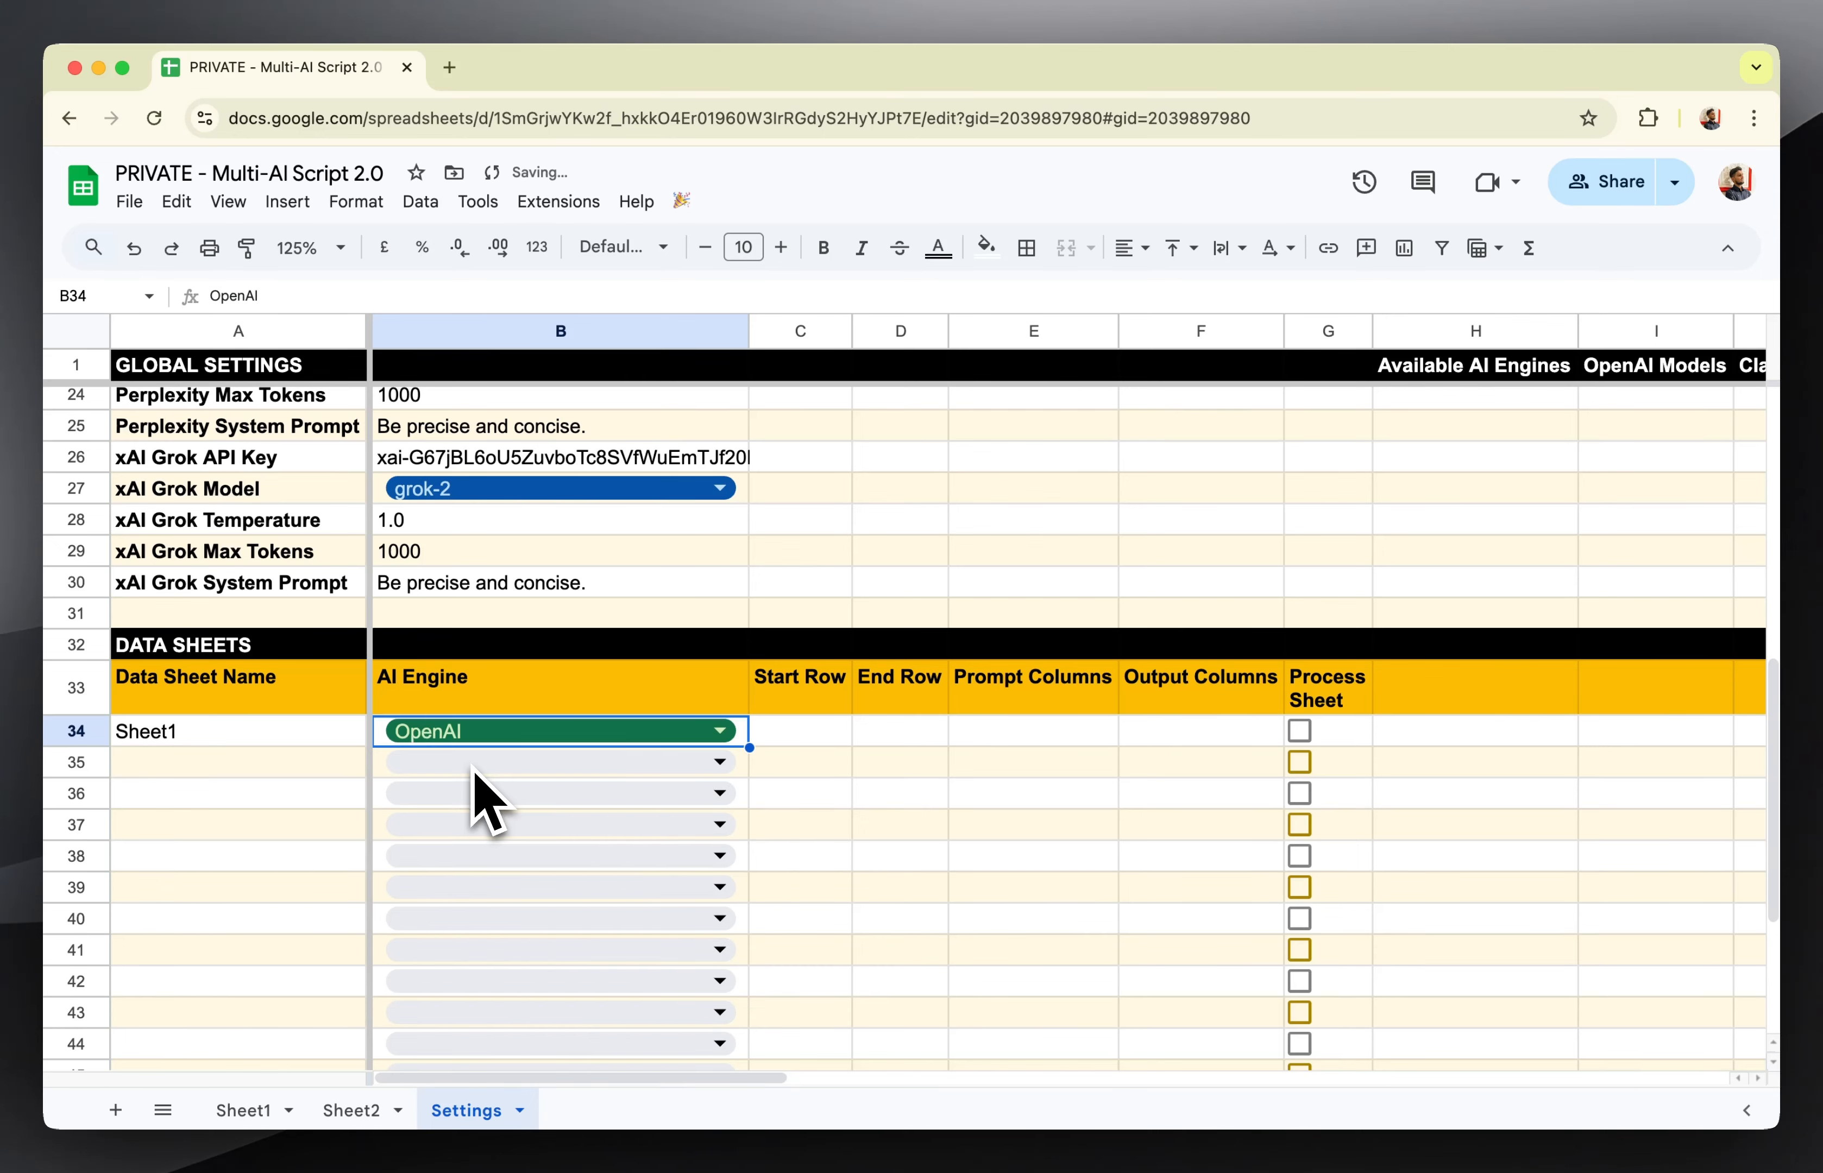
Check Sheet1's first and last data rows, then enter 2 as Start Row and 8 as End Row in row 34 of Settings.
{"action": "left_click", "coordinate": [794, 739]}
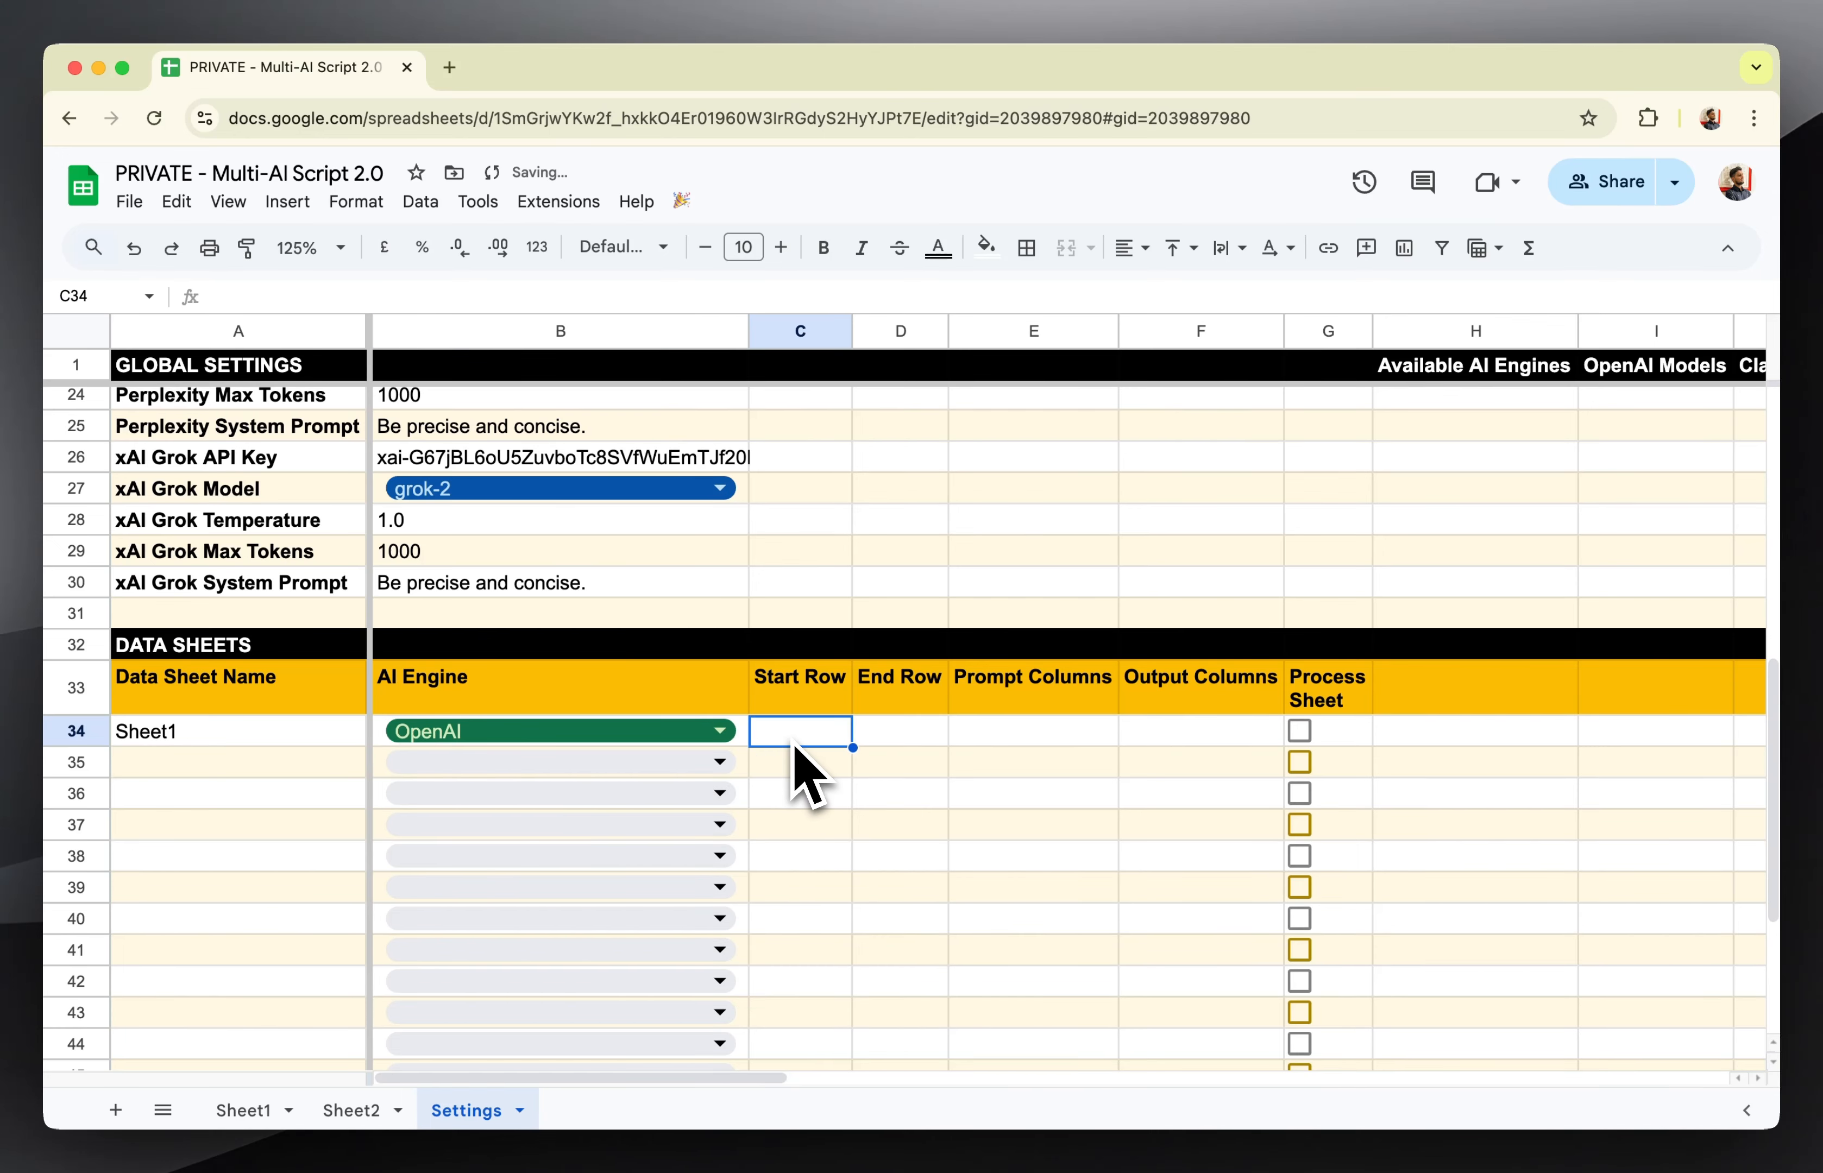
{"action": "left_click", "coordinate": [247, 1110]}
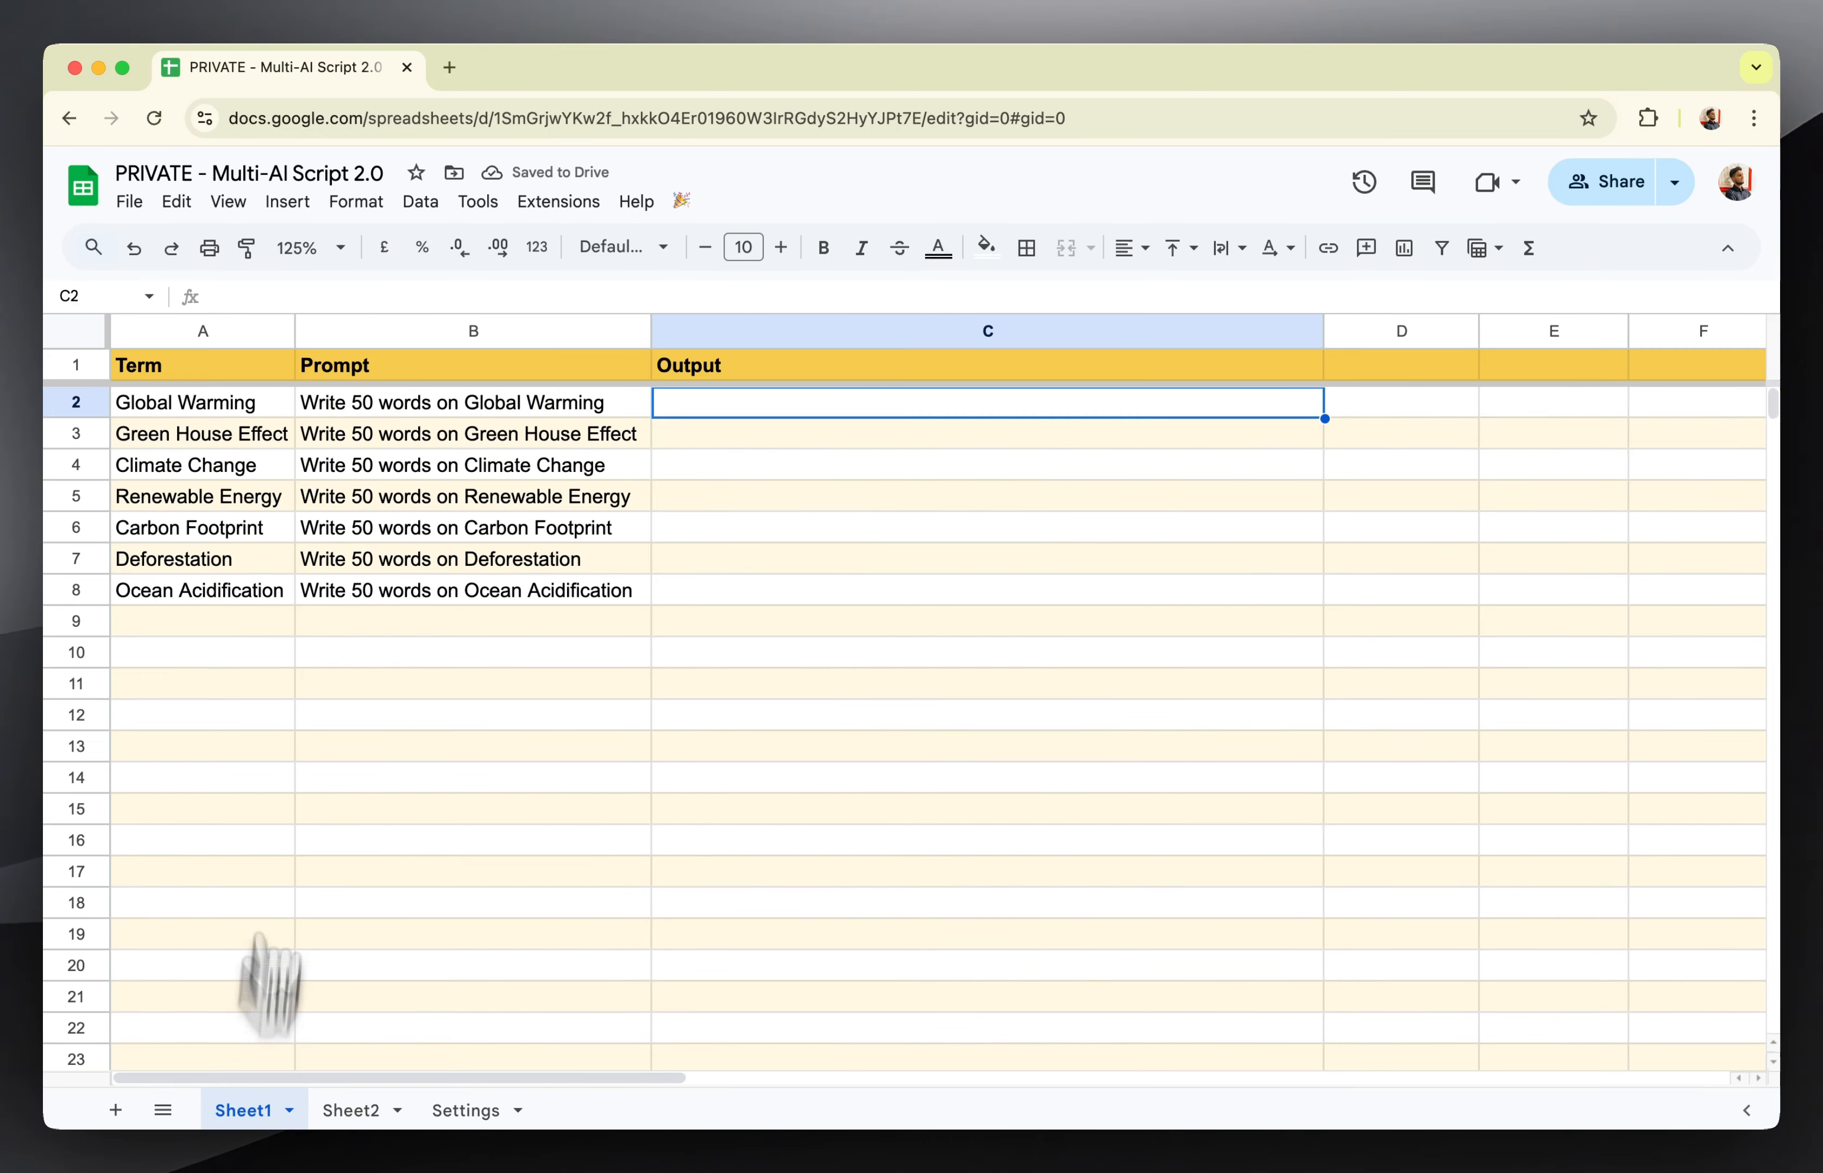
{"action": "left_click", "coordinate": [90, 400]}
{"action": "left_click", "coordinate": [153, 409]}
{"action": "left_click", "coordinate": [77, 402]}
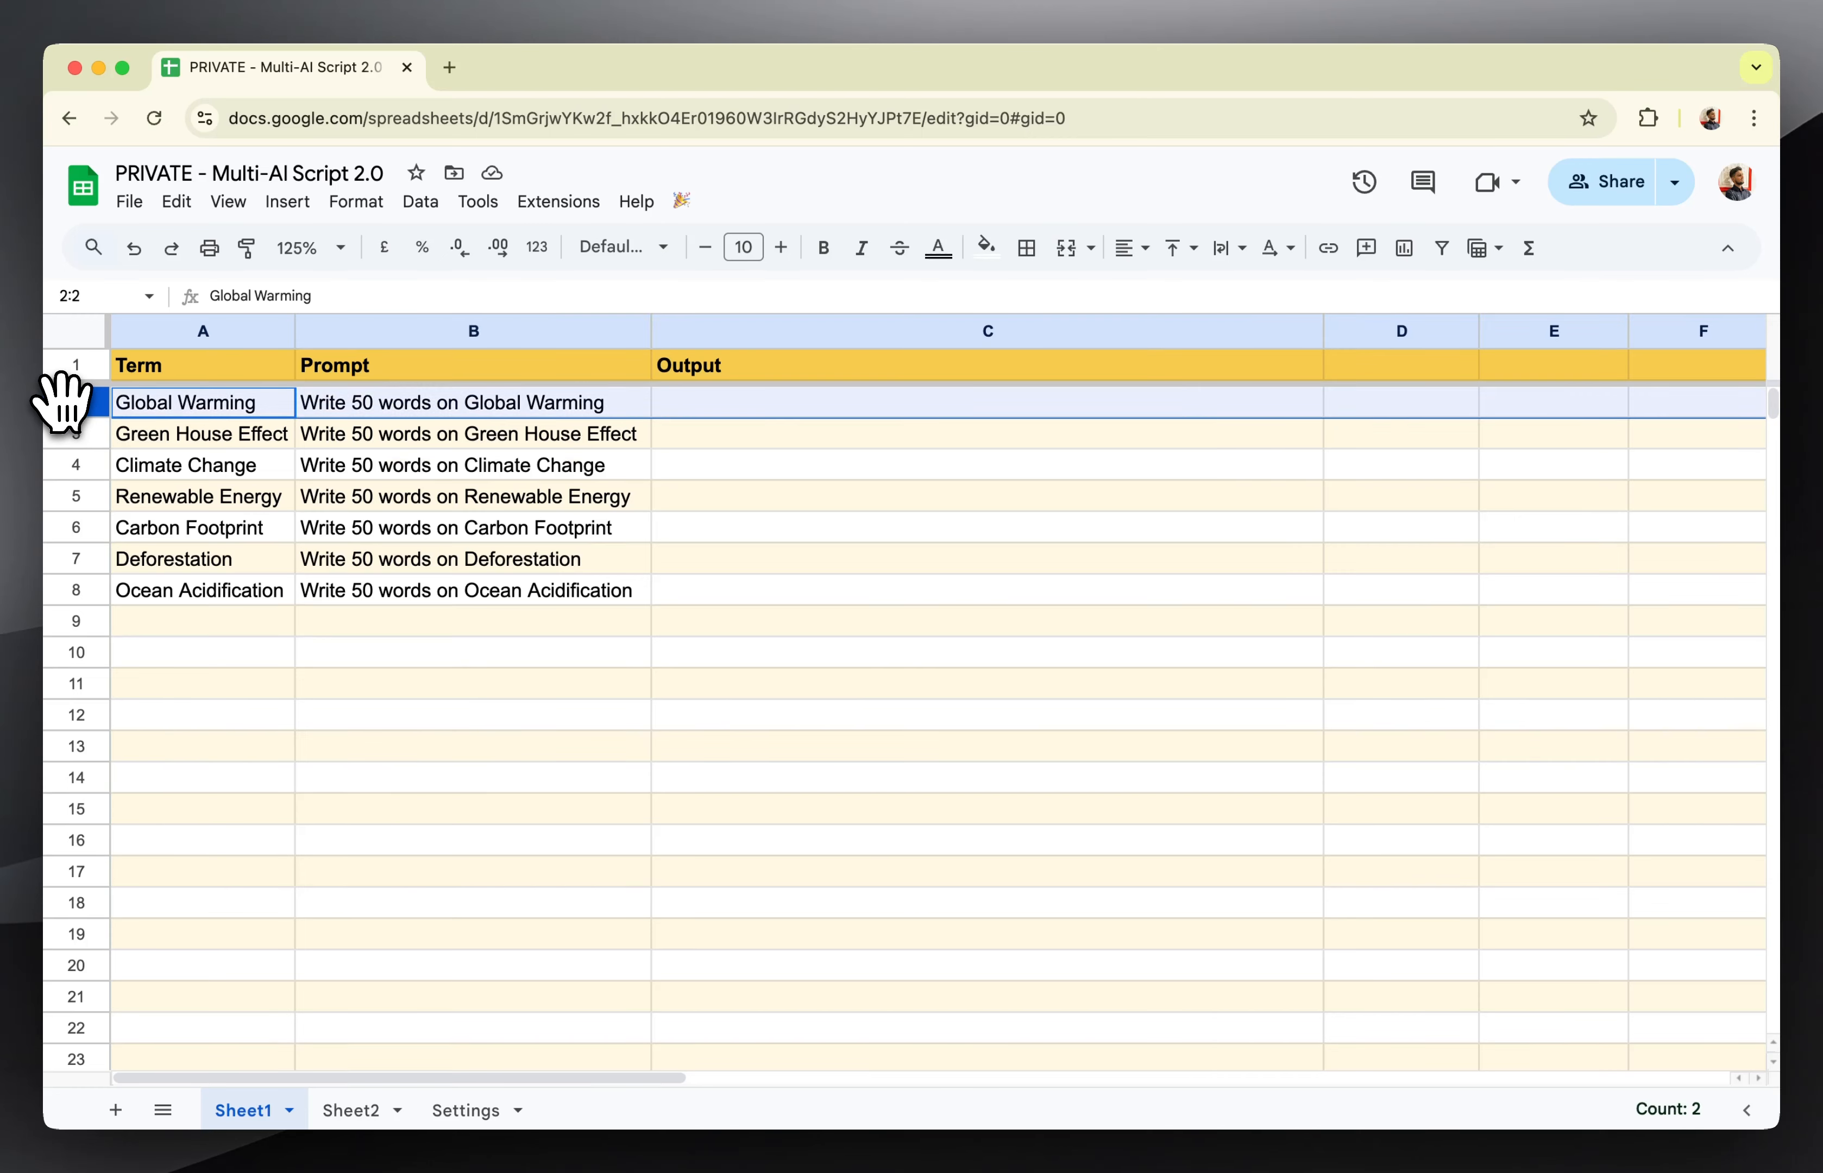
{"action": "left_click", "coordinate": [157, 414]}
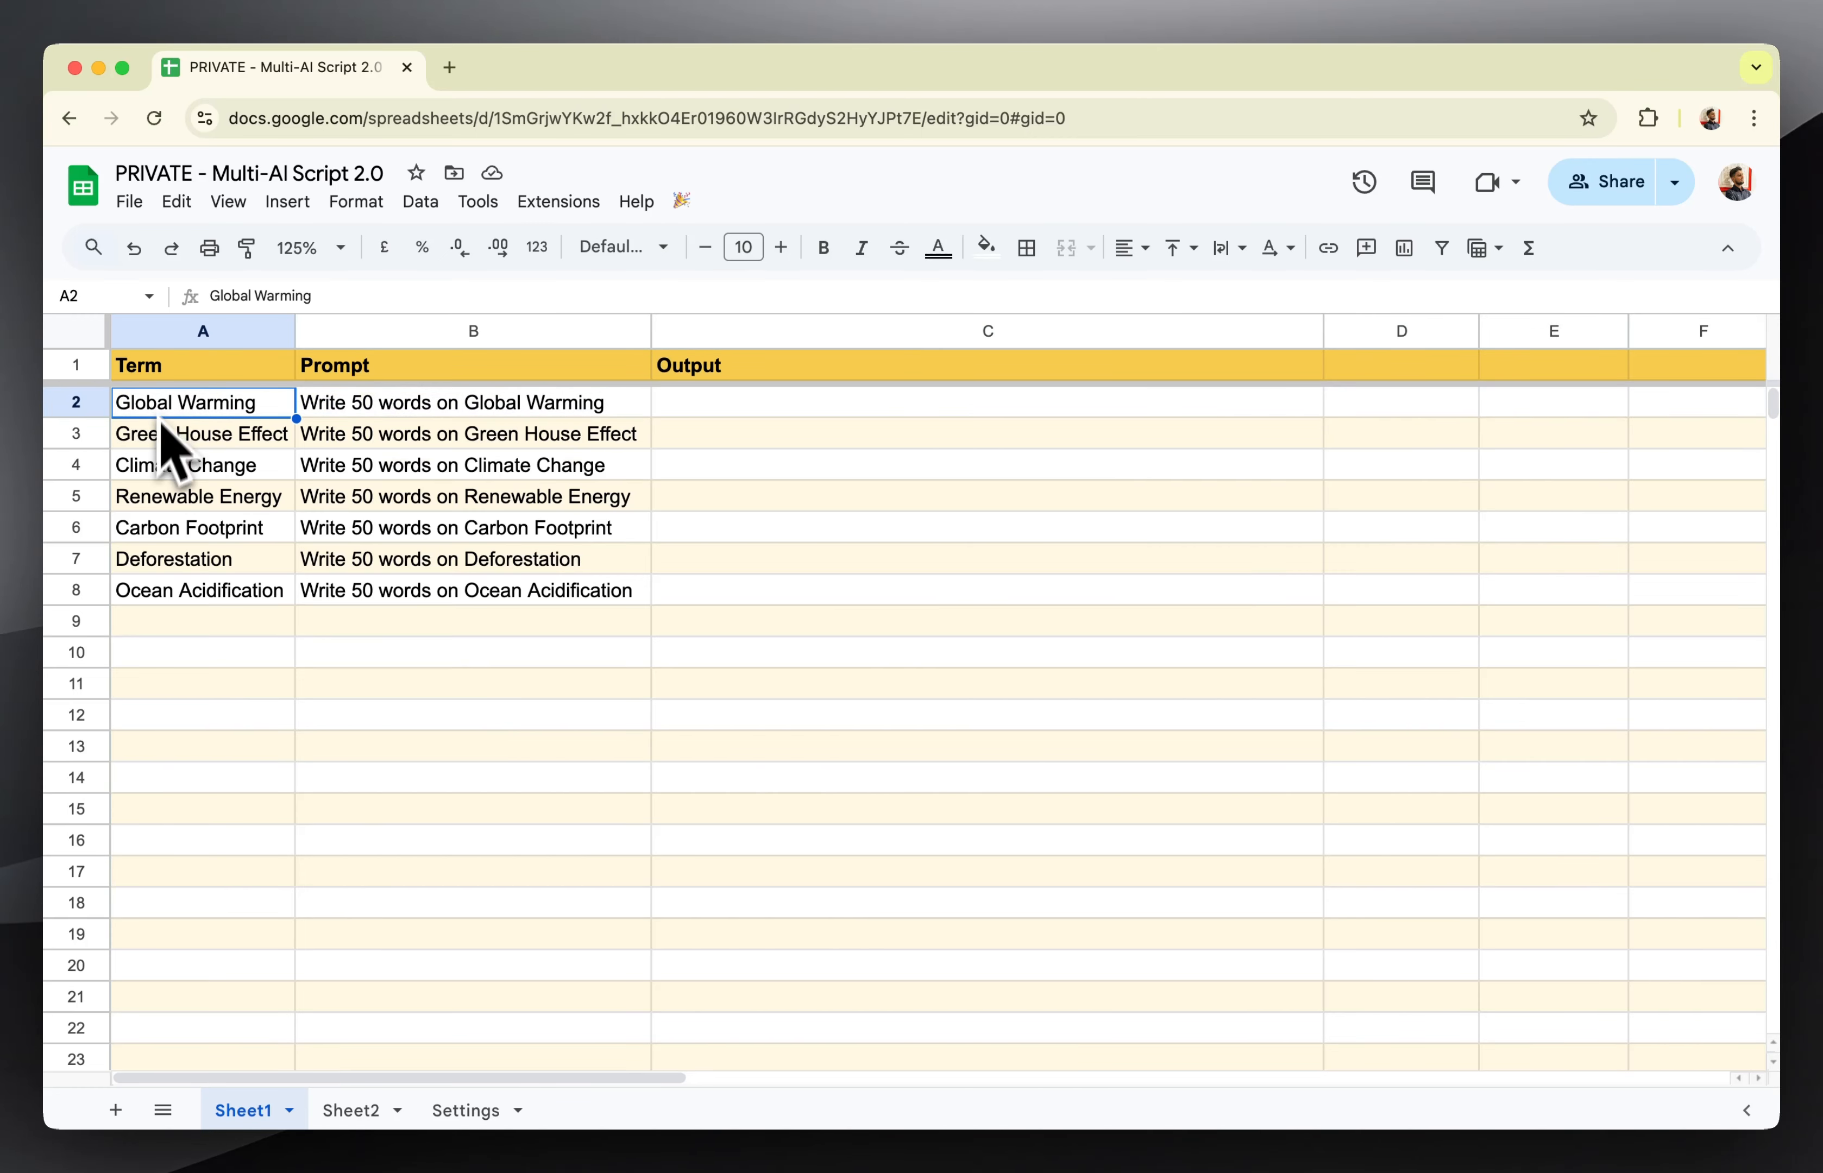
{"action": "left_click", "coordinate": [69, 593]}
{"action": "left_click", "coordinate": [155, 598]}
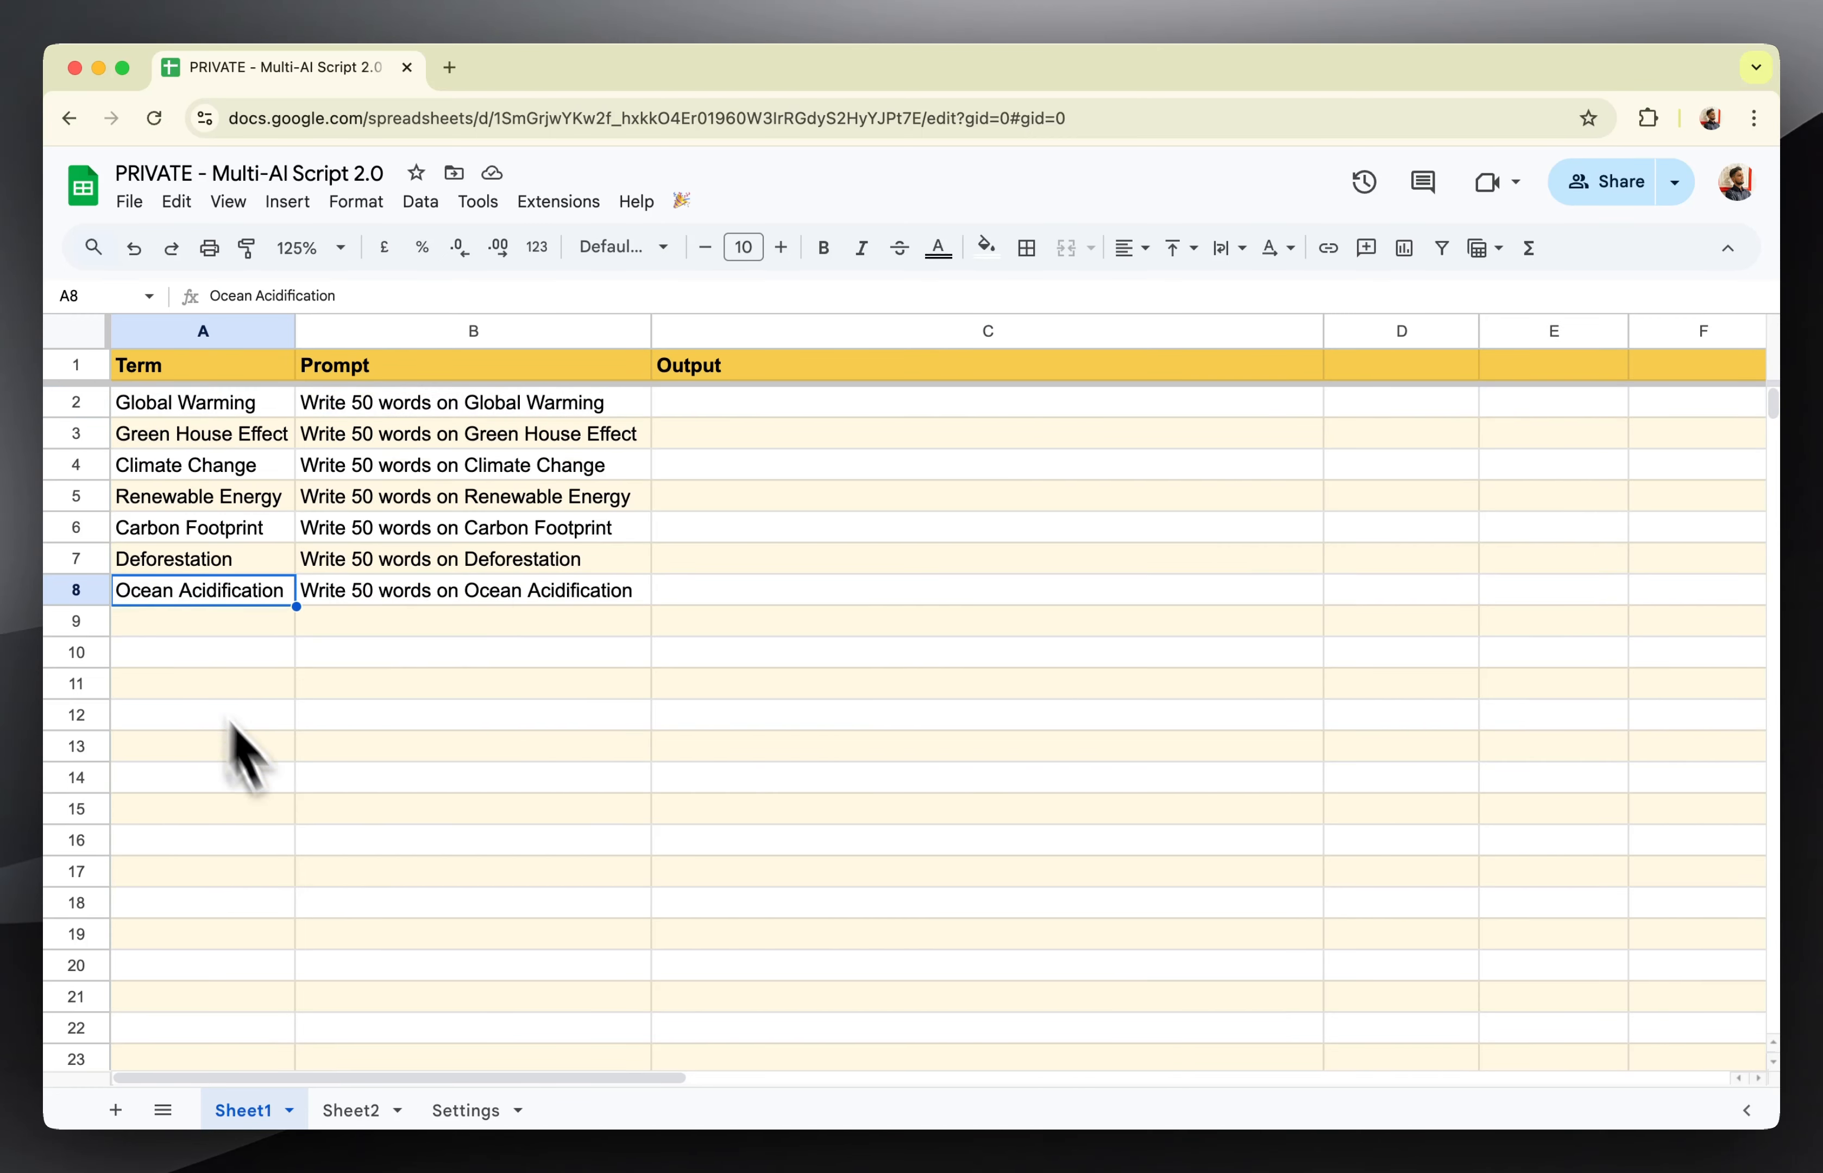
{"action": "left_click", "coordinate": [466, 1110]}
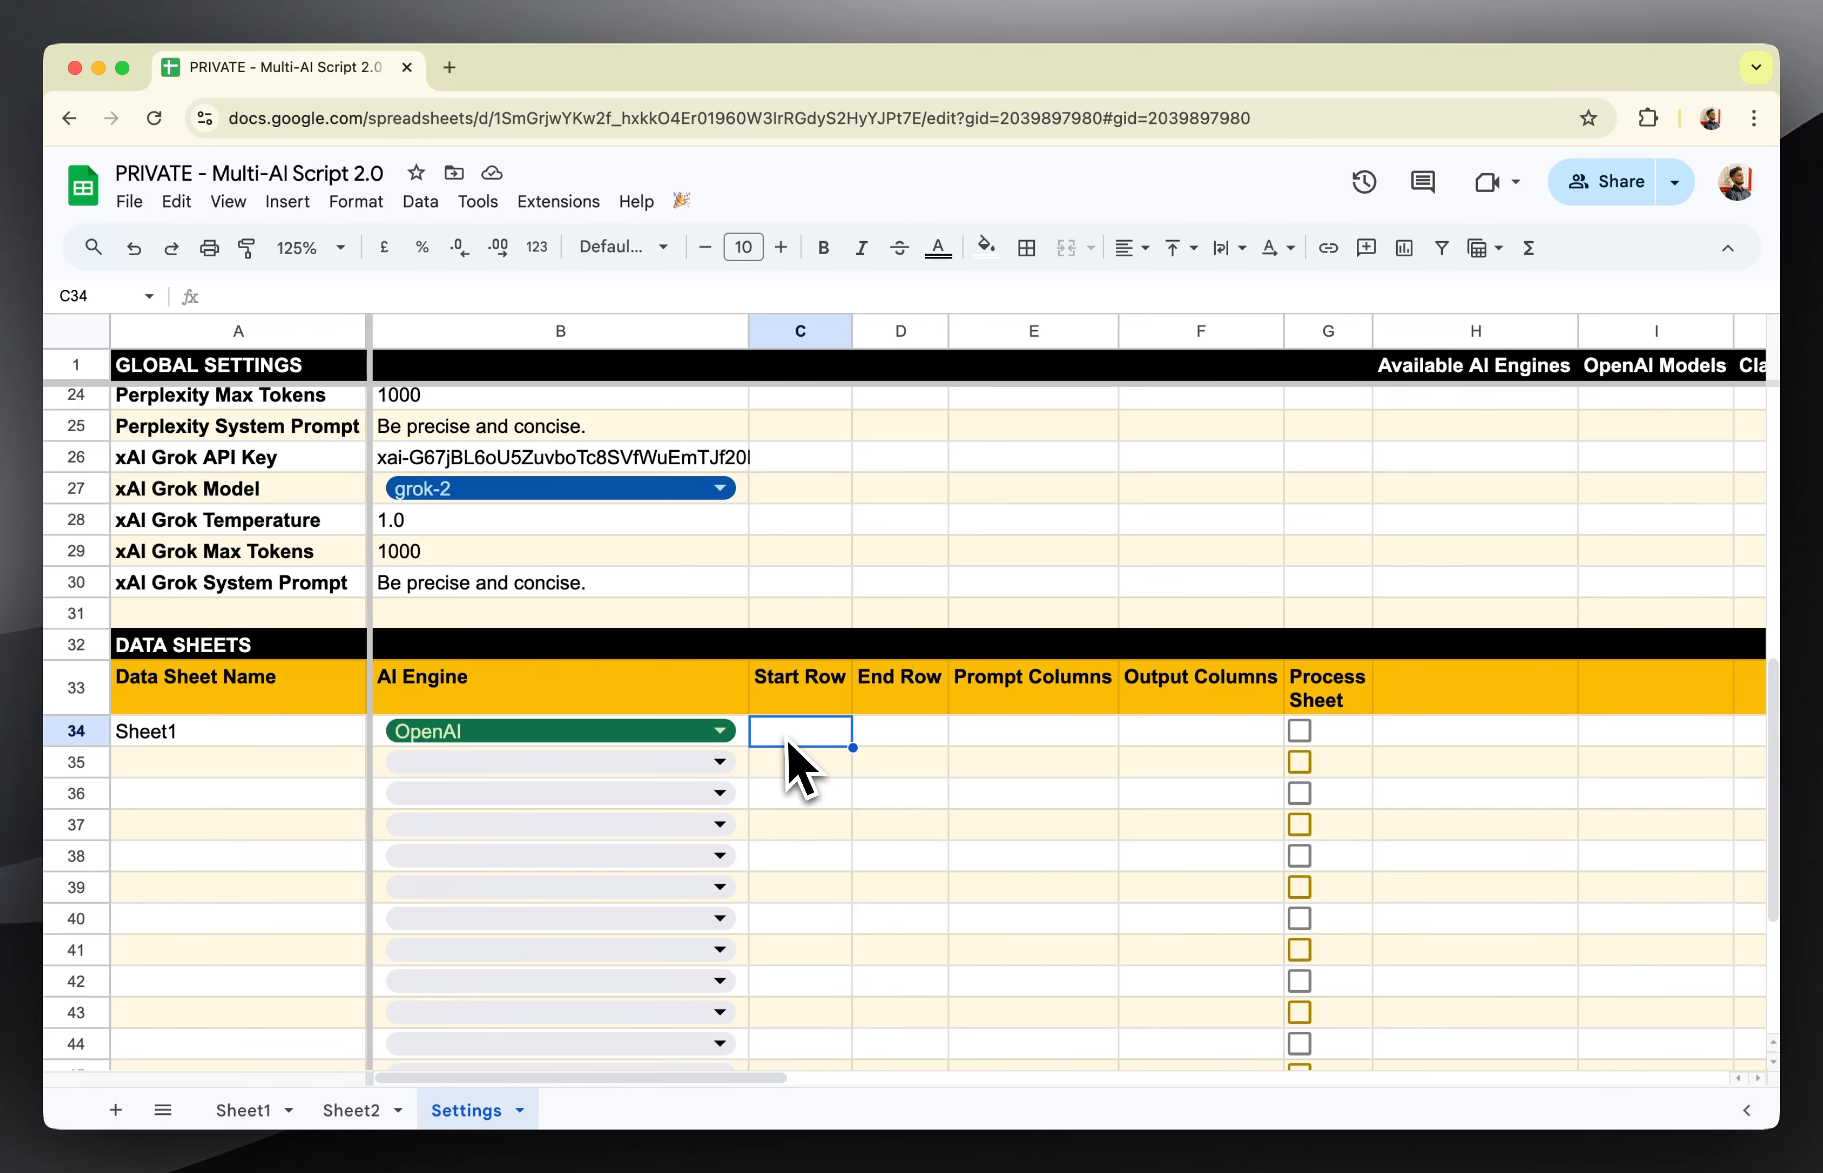
{"action": "type", "text": "2"}
{"action": "left_click", "coordinate": [904, 738]}
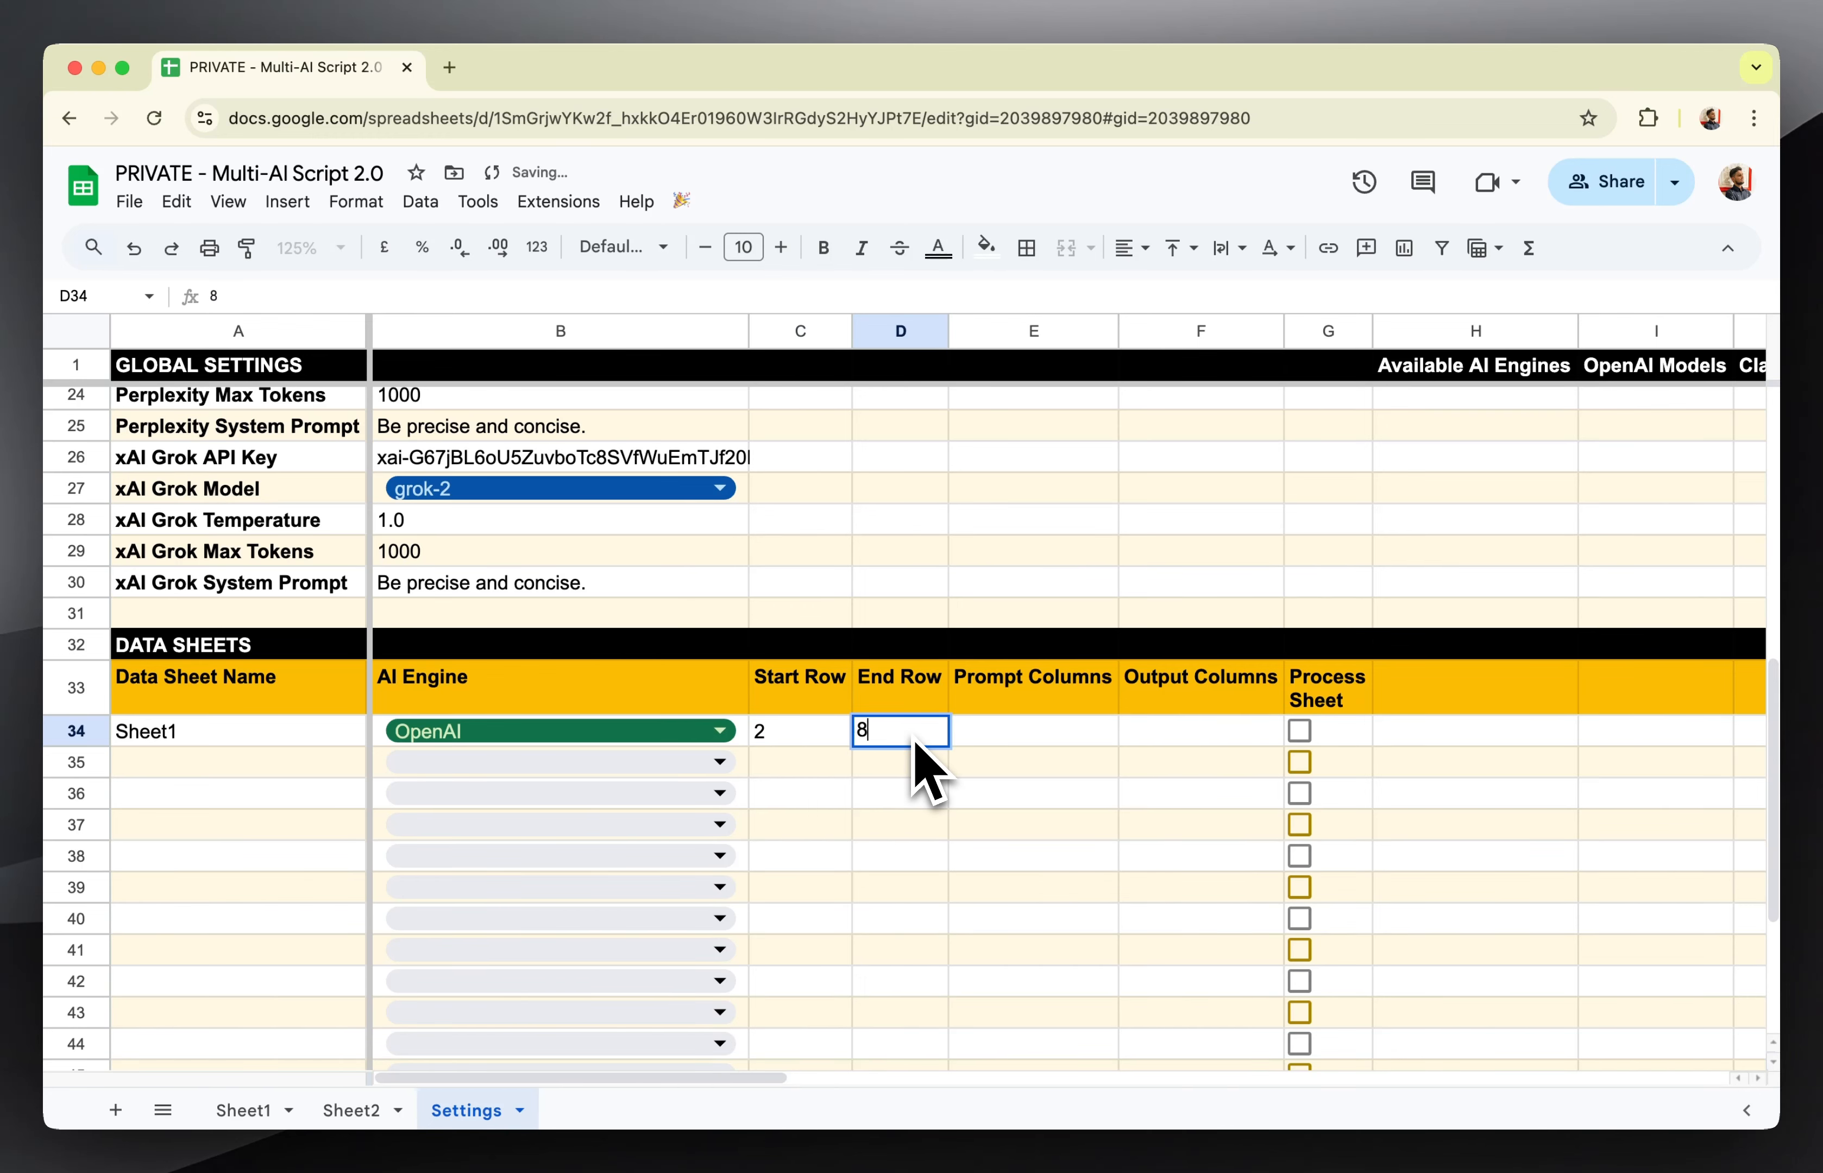
Check the prompt and output columns on Sheet1, then enter B under Prompt Columns and C under Output Columns in row 34 of Settings.
{"action": "left_click", "coordinate": [1031, 737]}
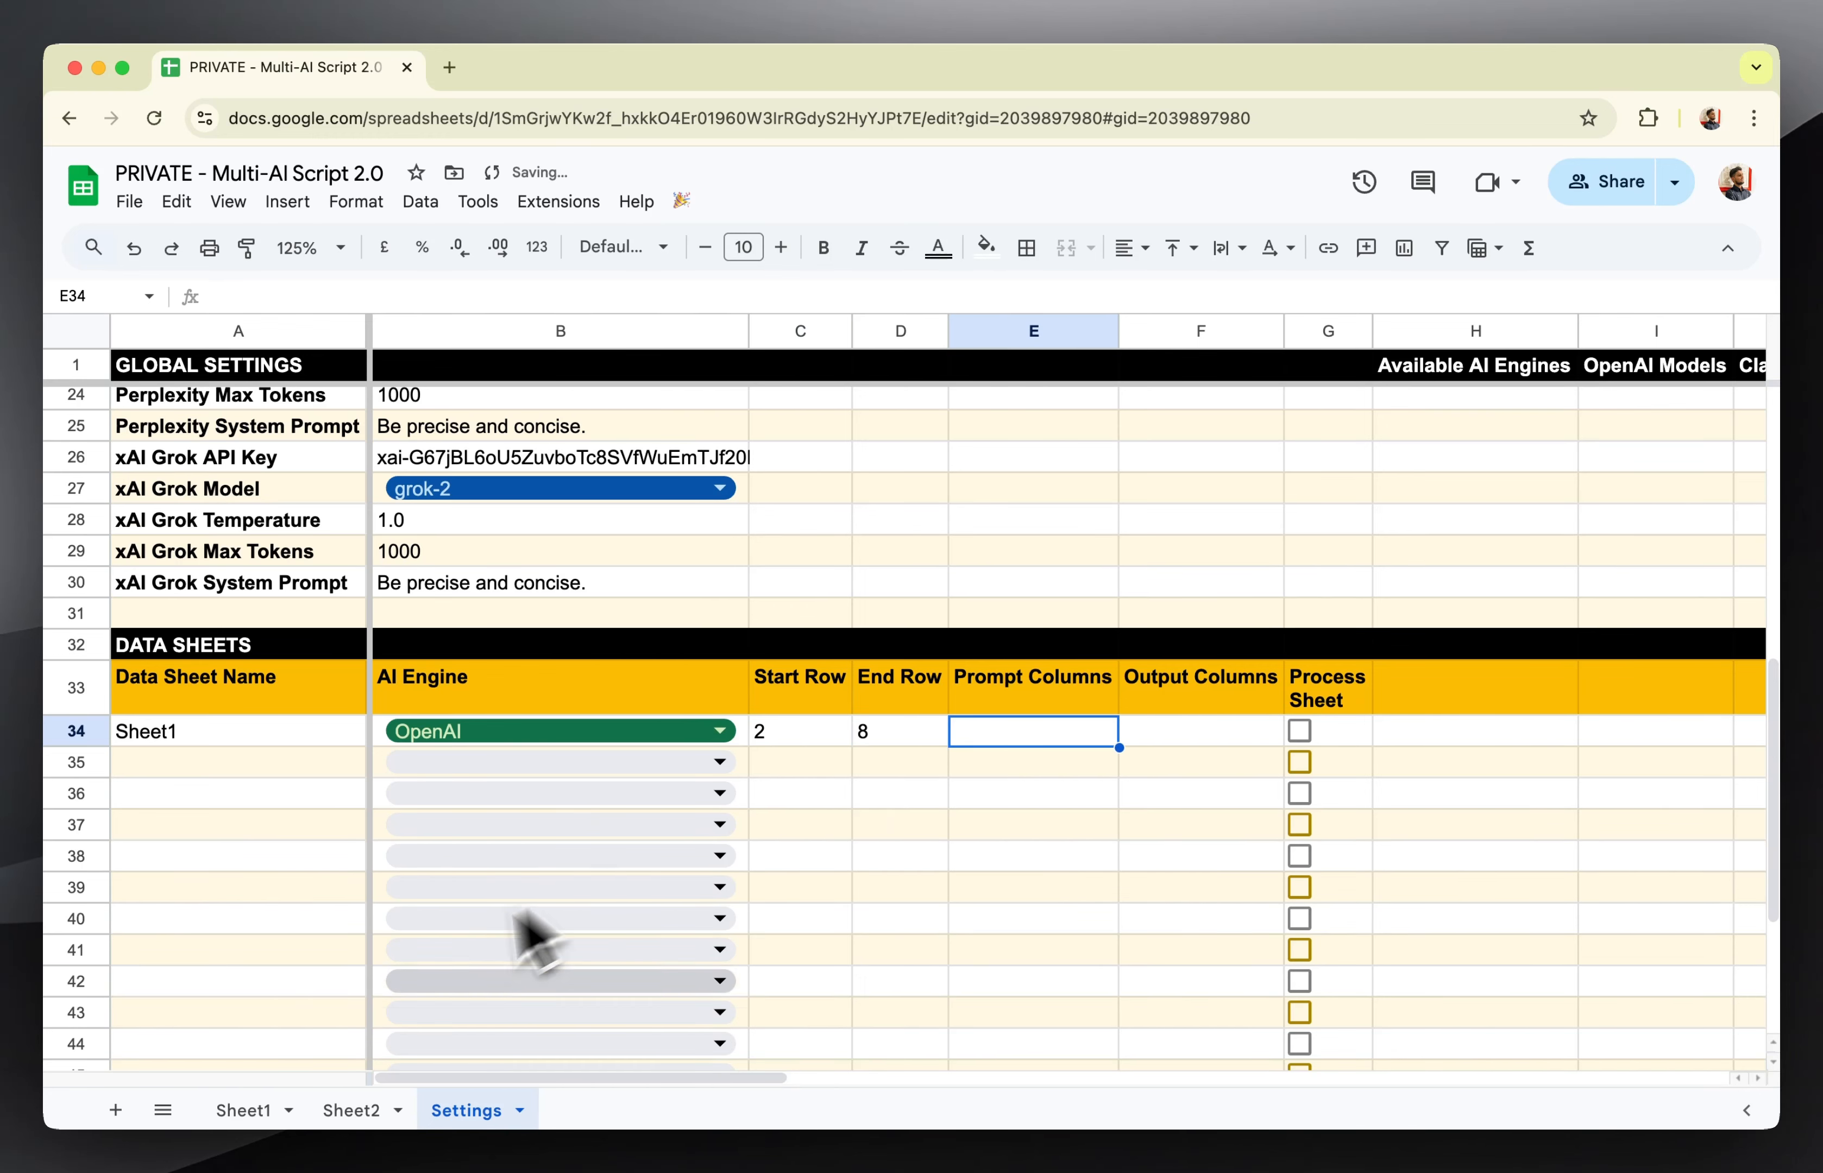
{"action": "left_click", "coordinate": [252, 1107]}
{"action": "left_click", "coordinate": [398, 413]}
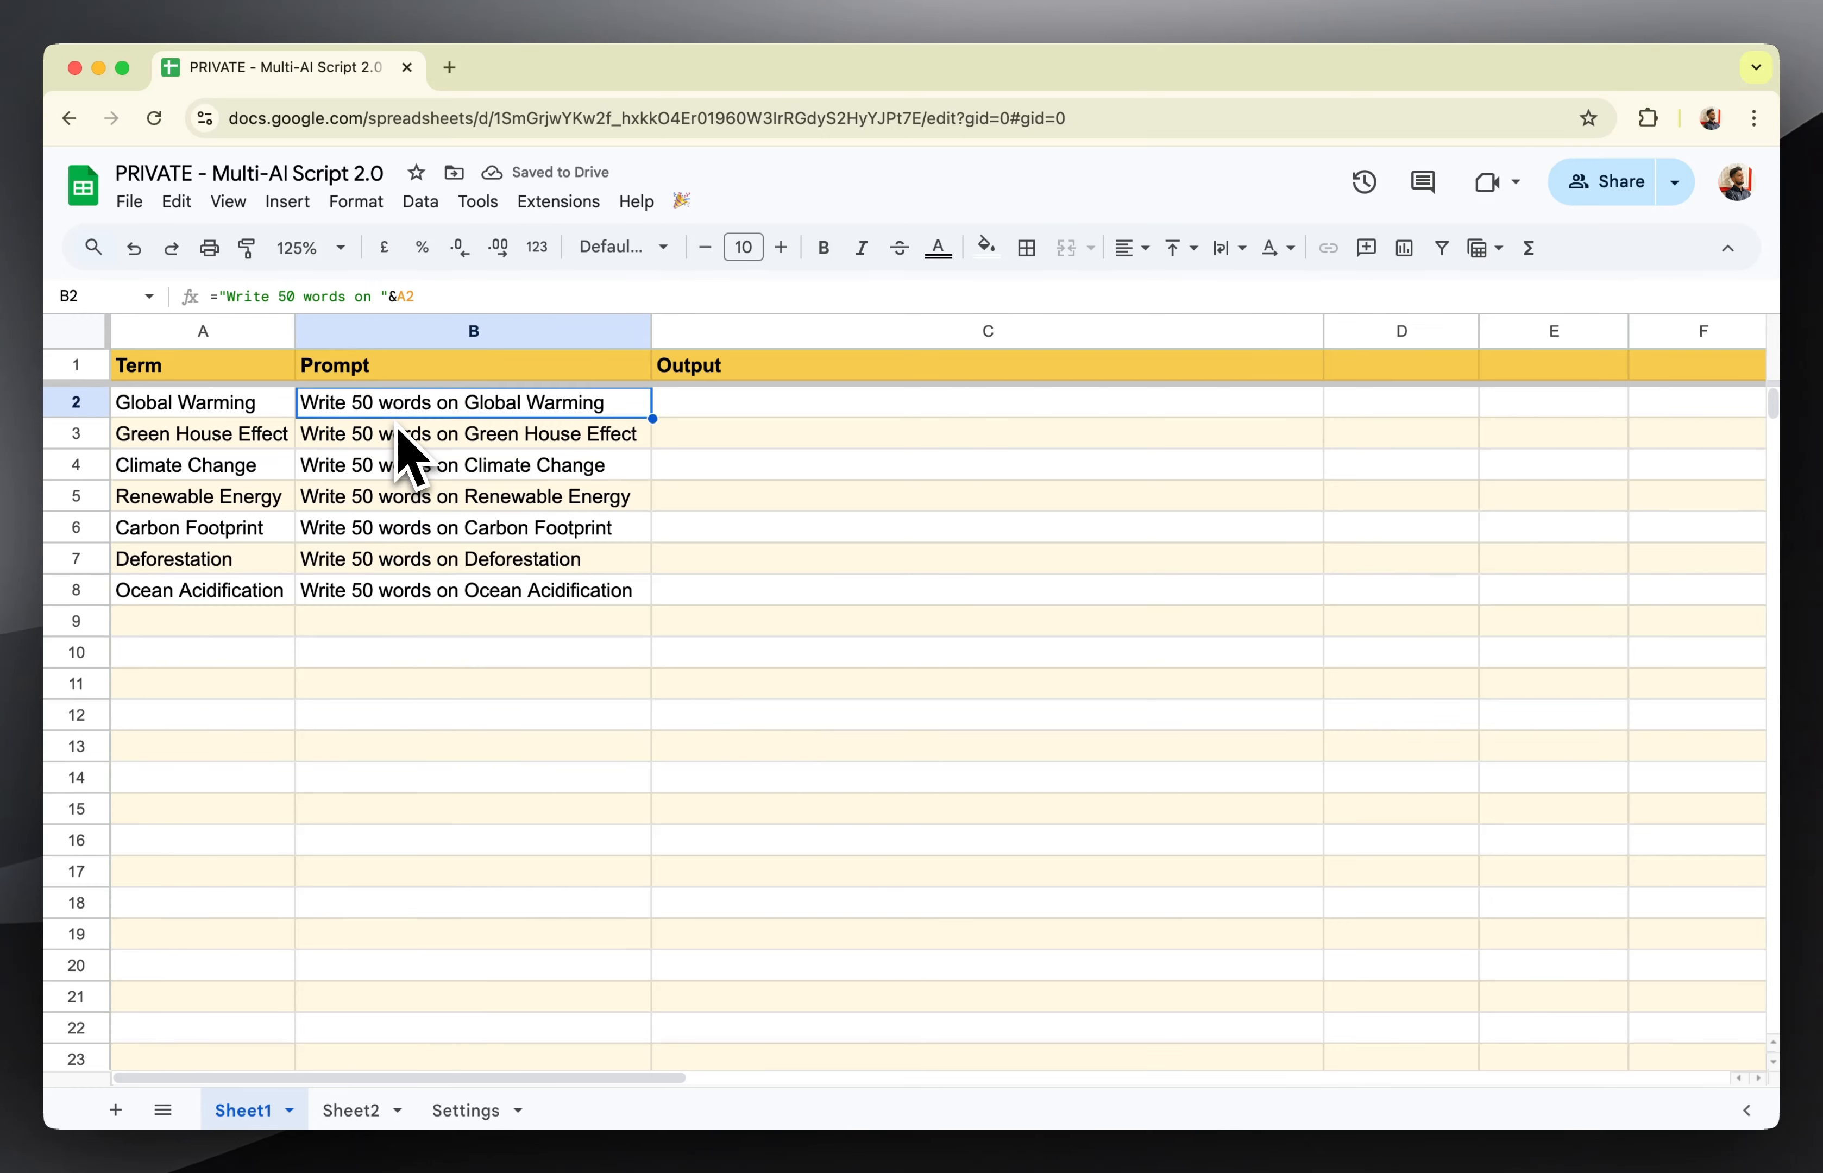
{"action": "left_click", "coordinate": [807, 410]}
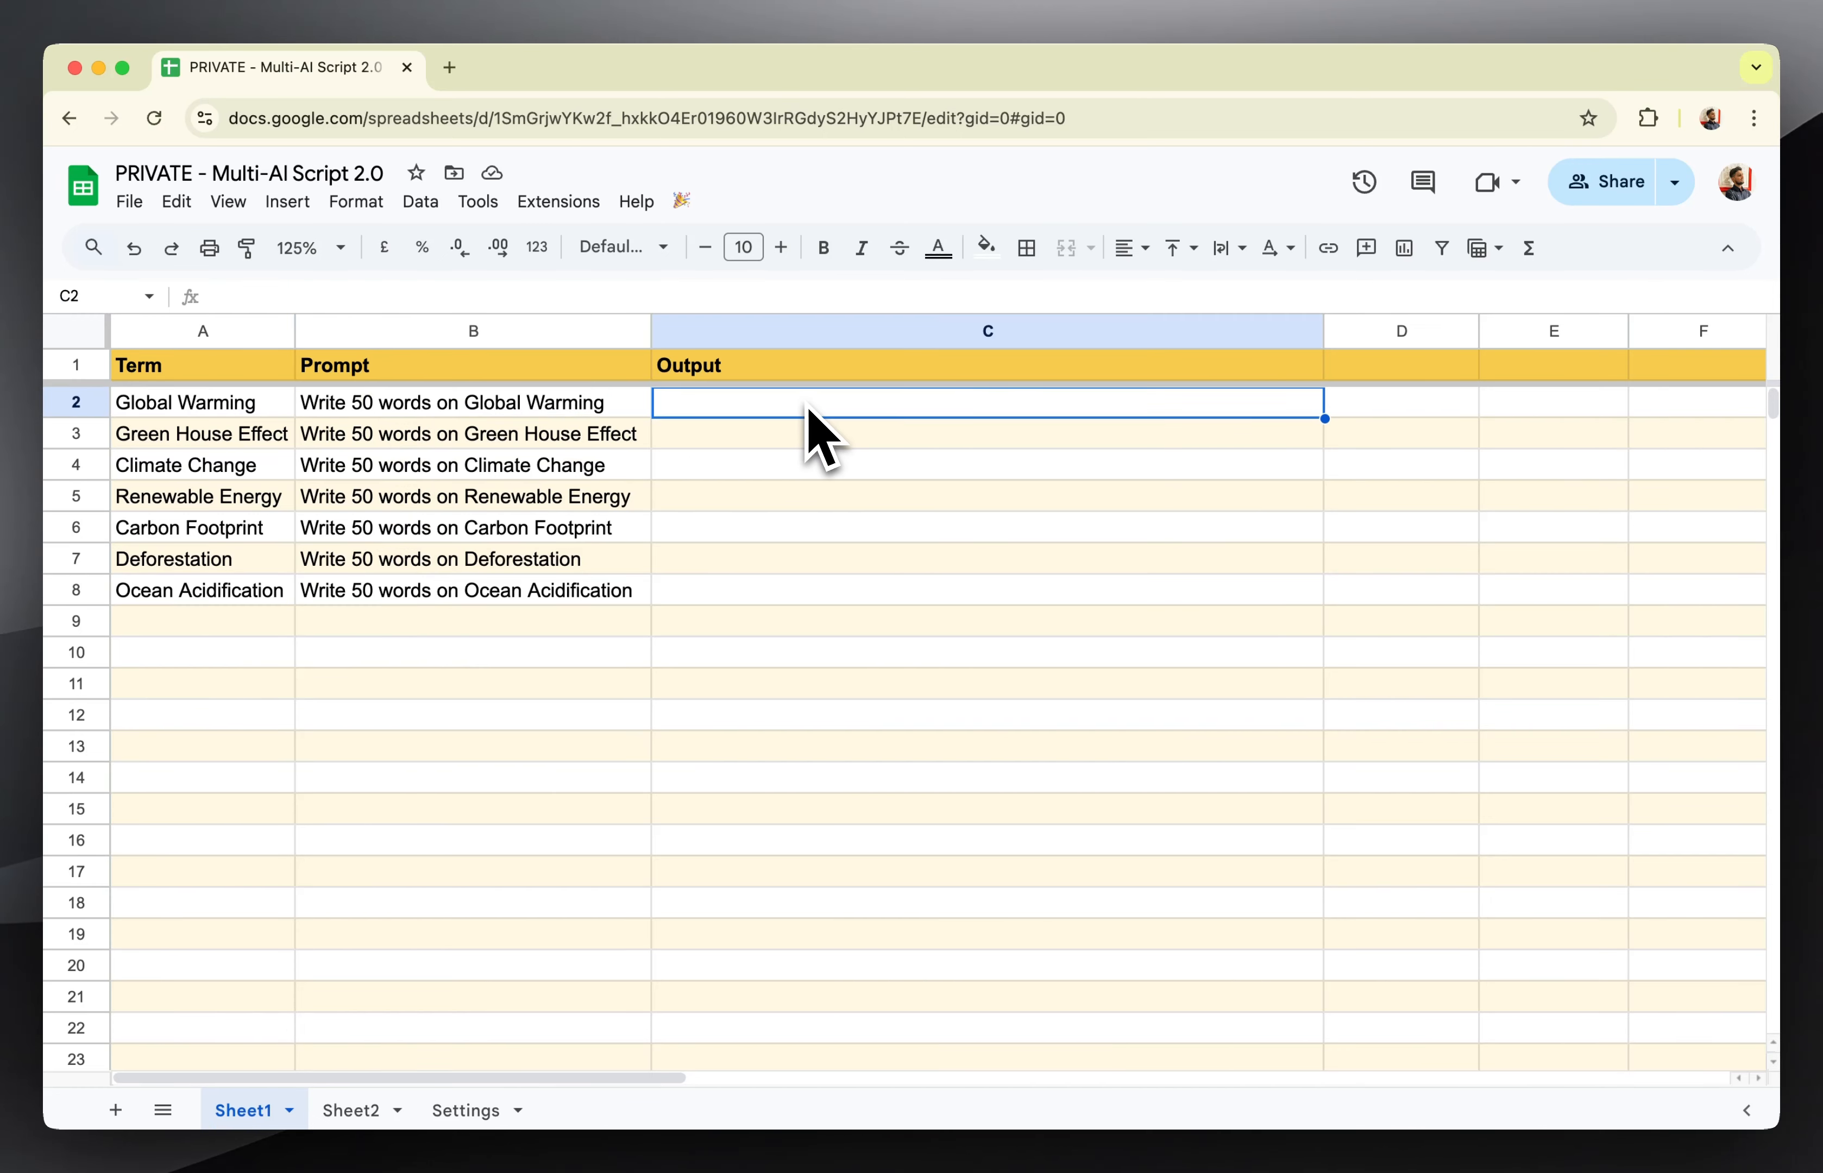
{"action": "left_click", "coordinate": [495, 417]}
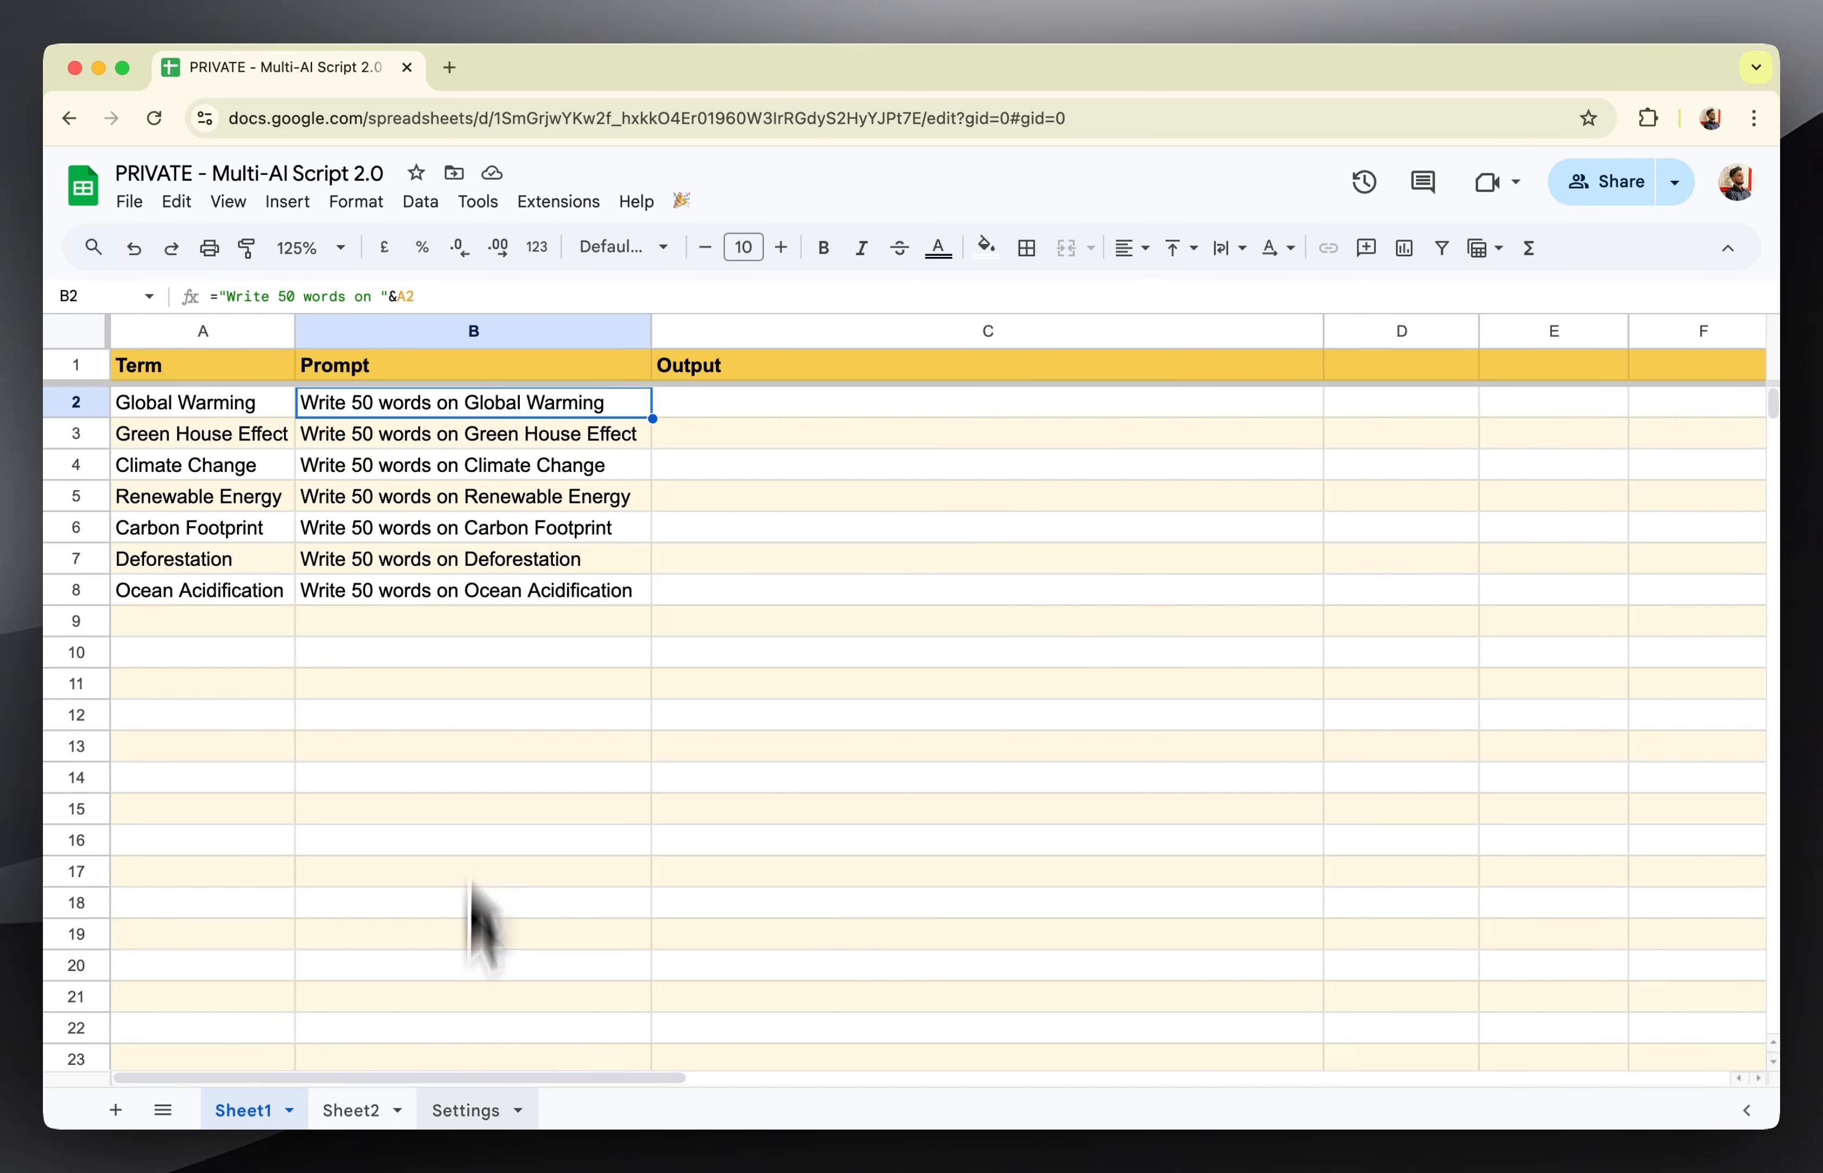
{"action": "left_click", "coordinate": [460, 1110]}
{"action": "type", "text": "B"}
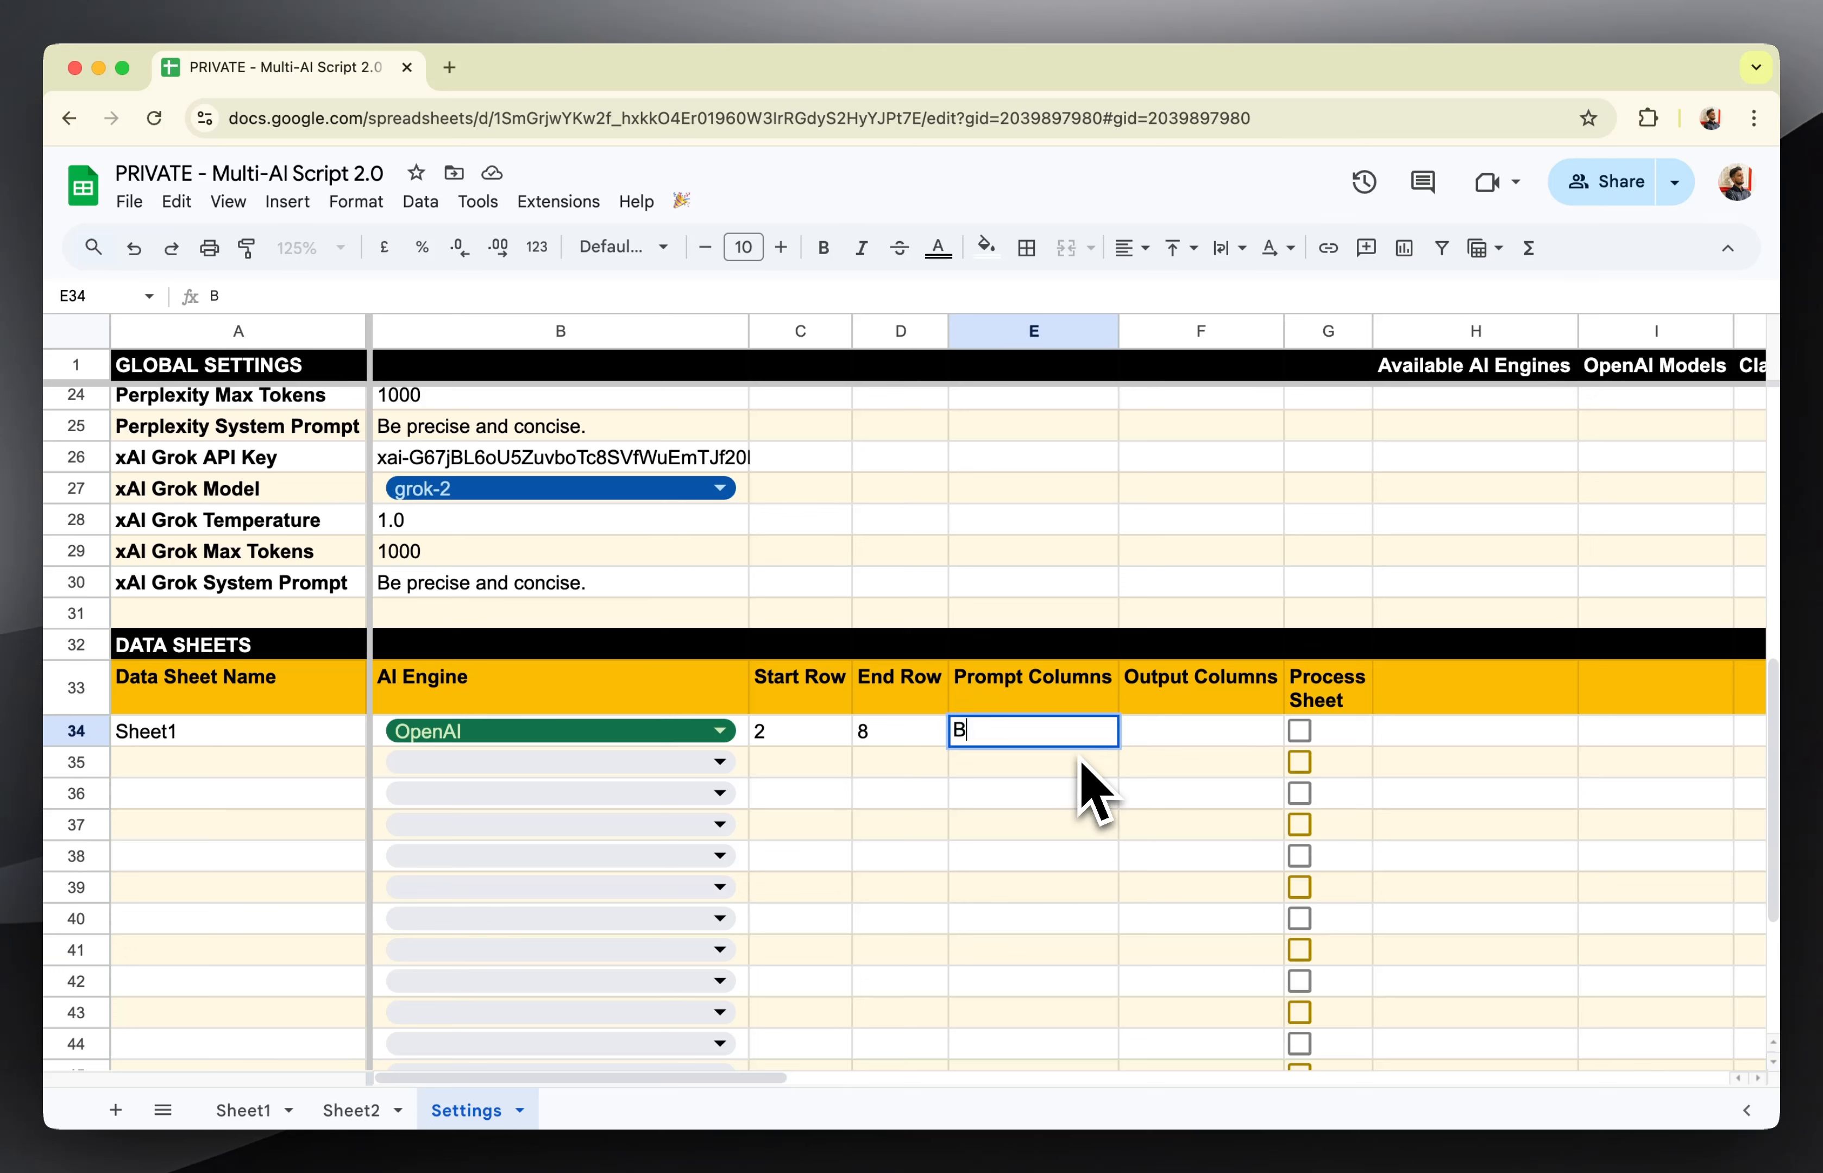
{"action": "key", "text": "Tab"}
{"action": "type", "text": "C"}
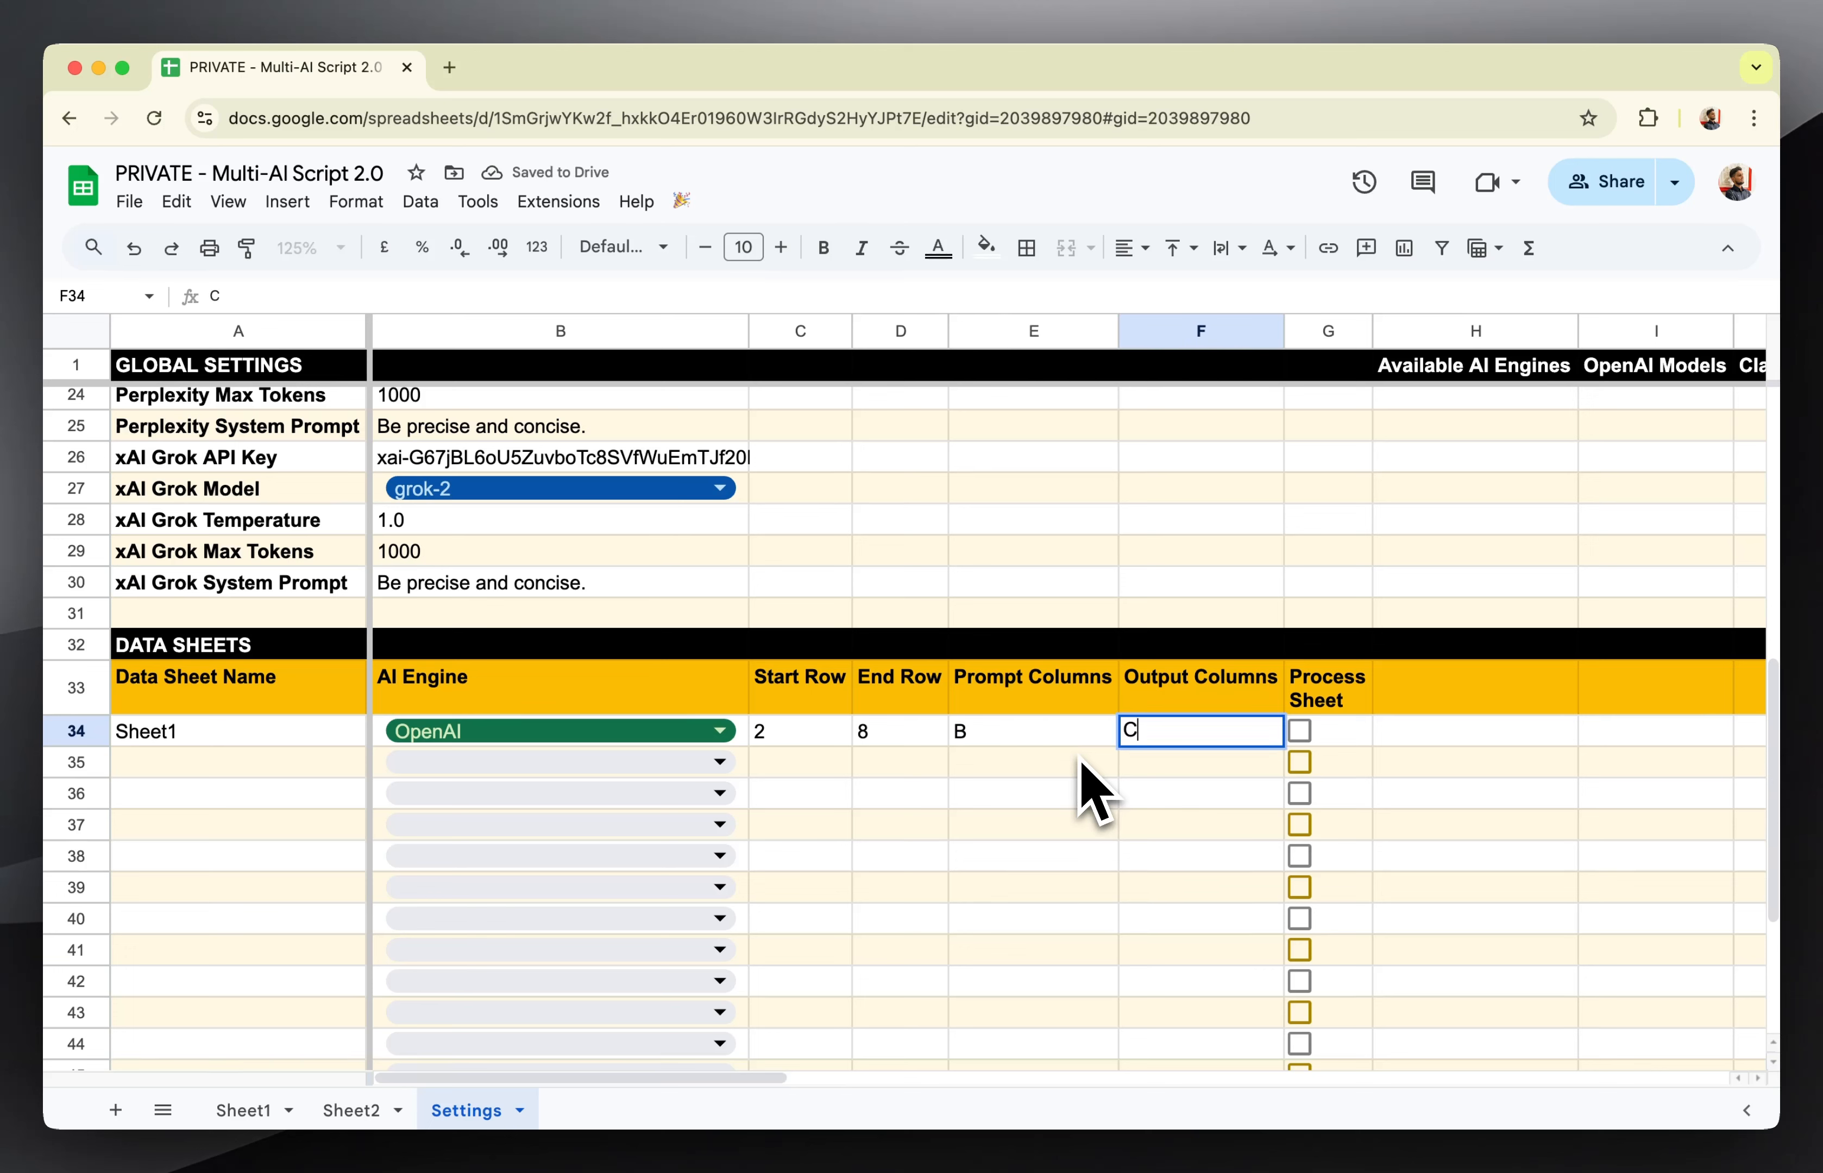
{"action": "key", "text": "Return"}
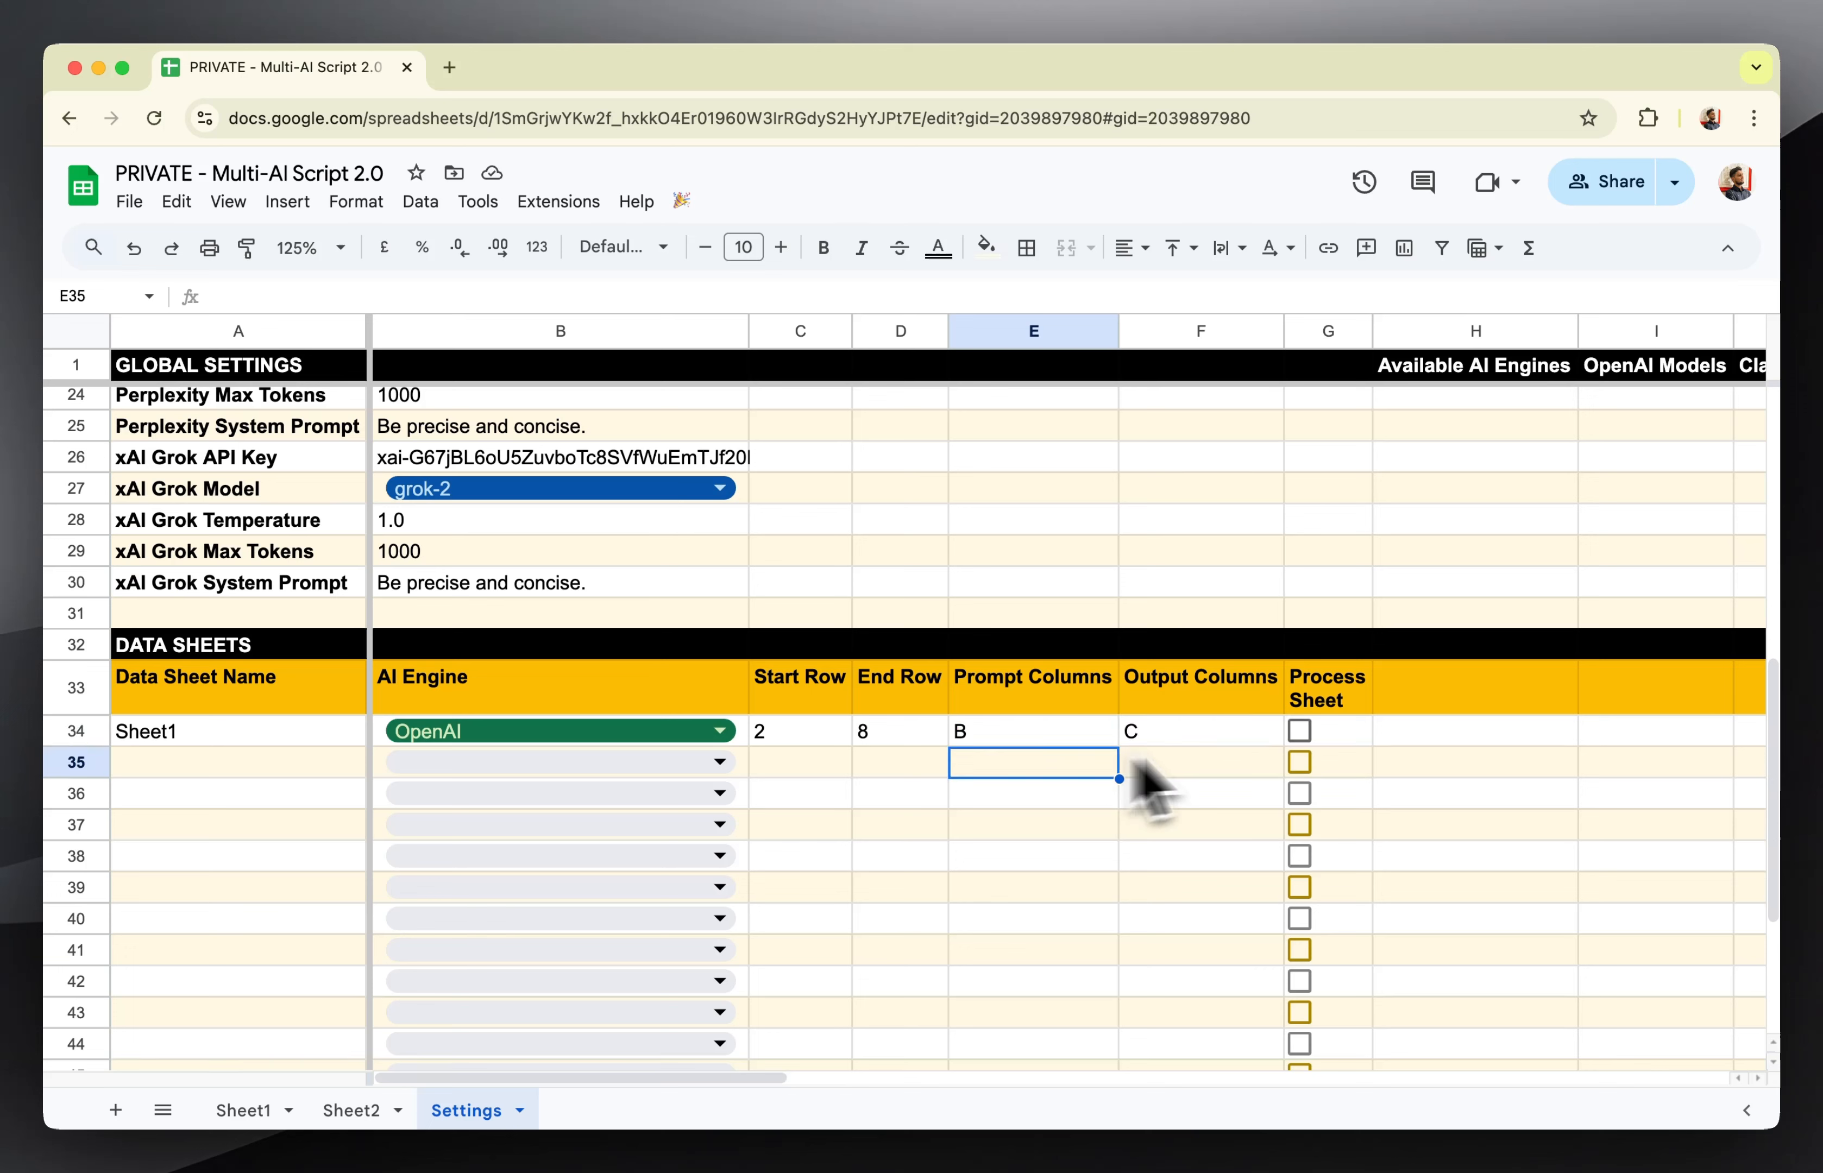
Enable Process Sheet for the Sheet1 entry in row 34 and run Process Sheets from Sheet1.
{"action": "left_click", "coordinate": [1300, 731]}
{"action": "left_click", "coordinate": [1200, 794]}
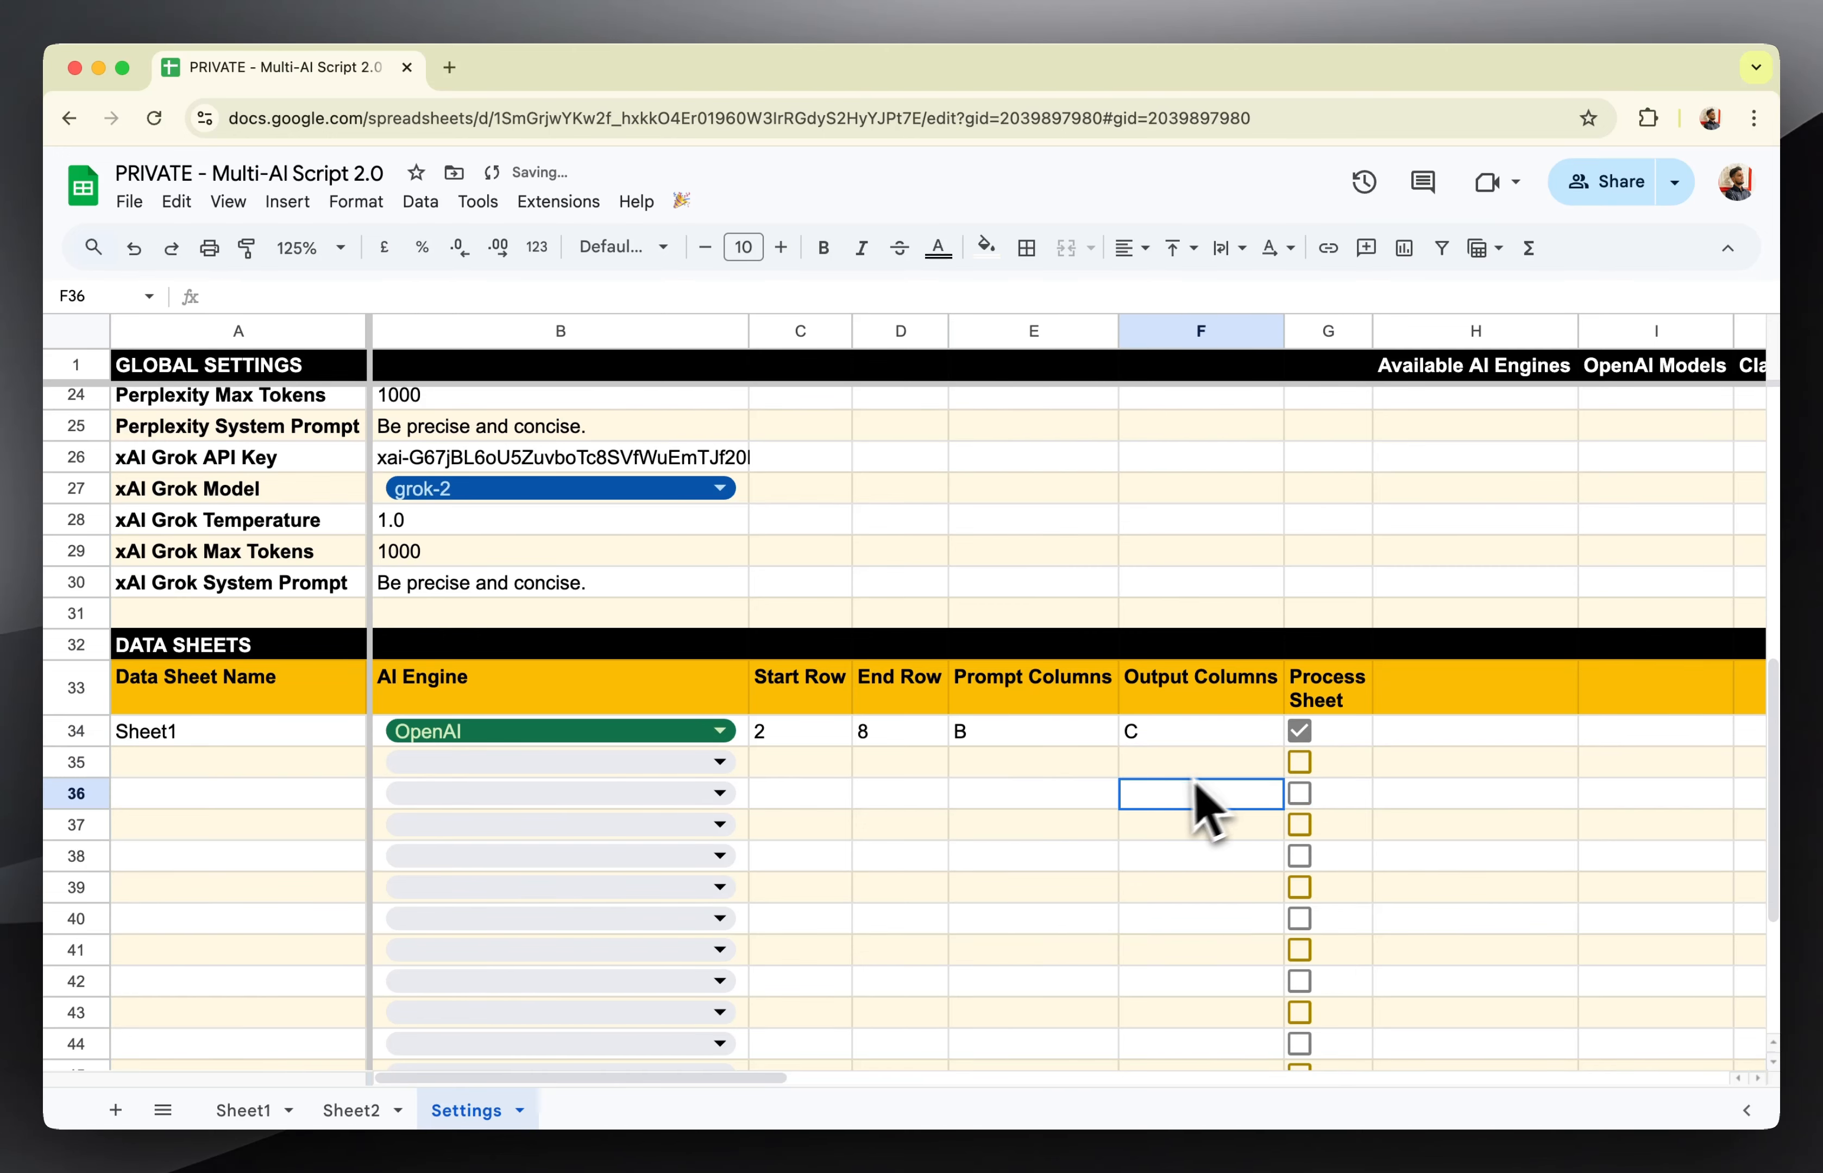
{"action": "left_click", "coordinate": [260, 1110]}
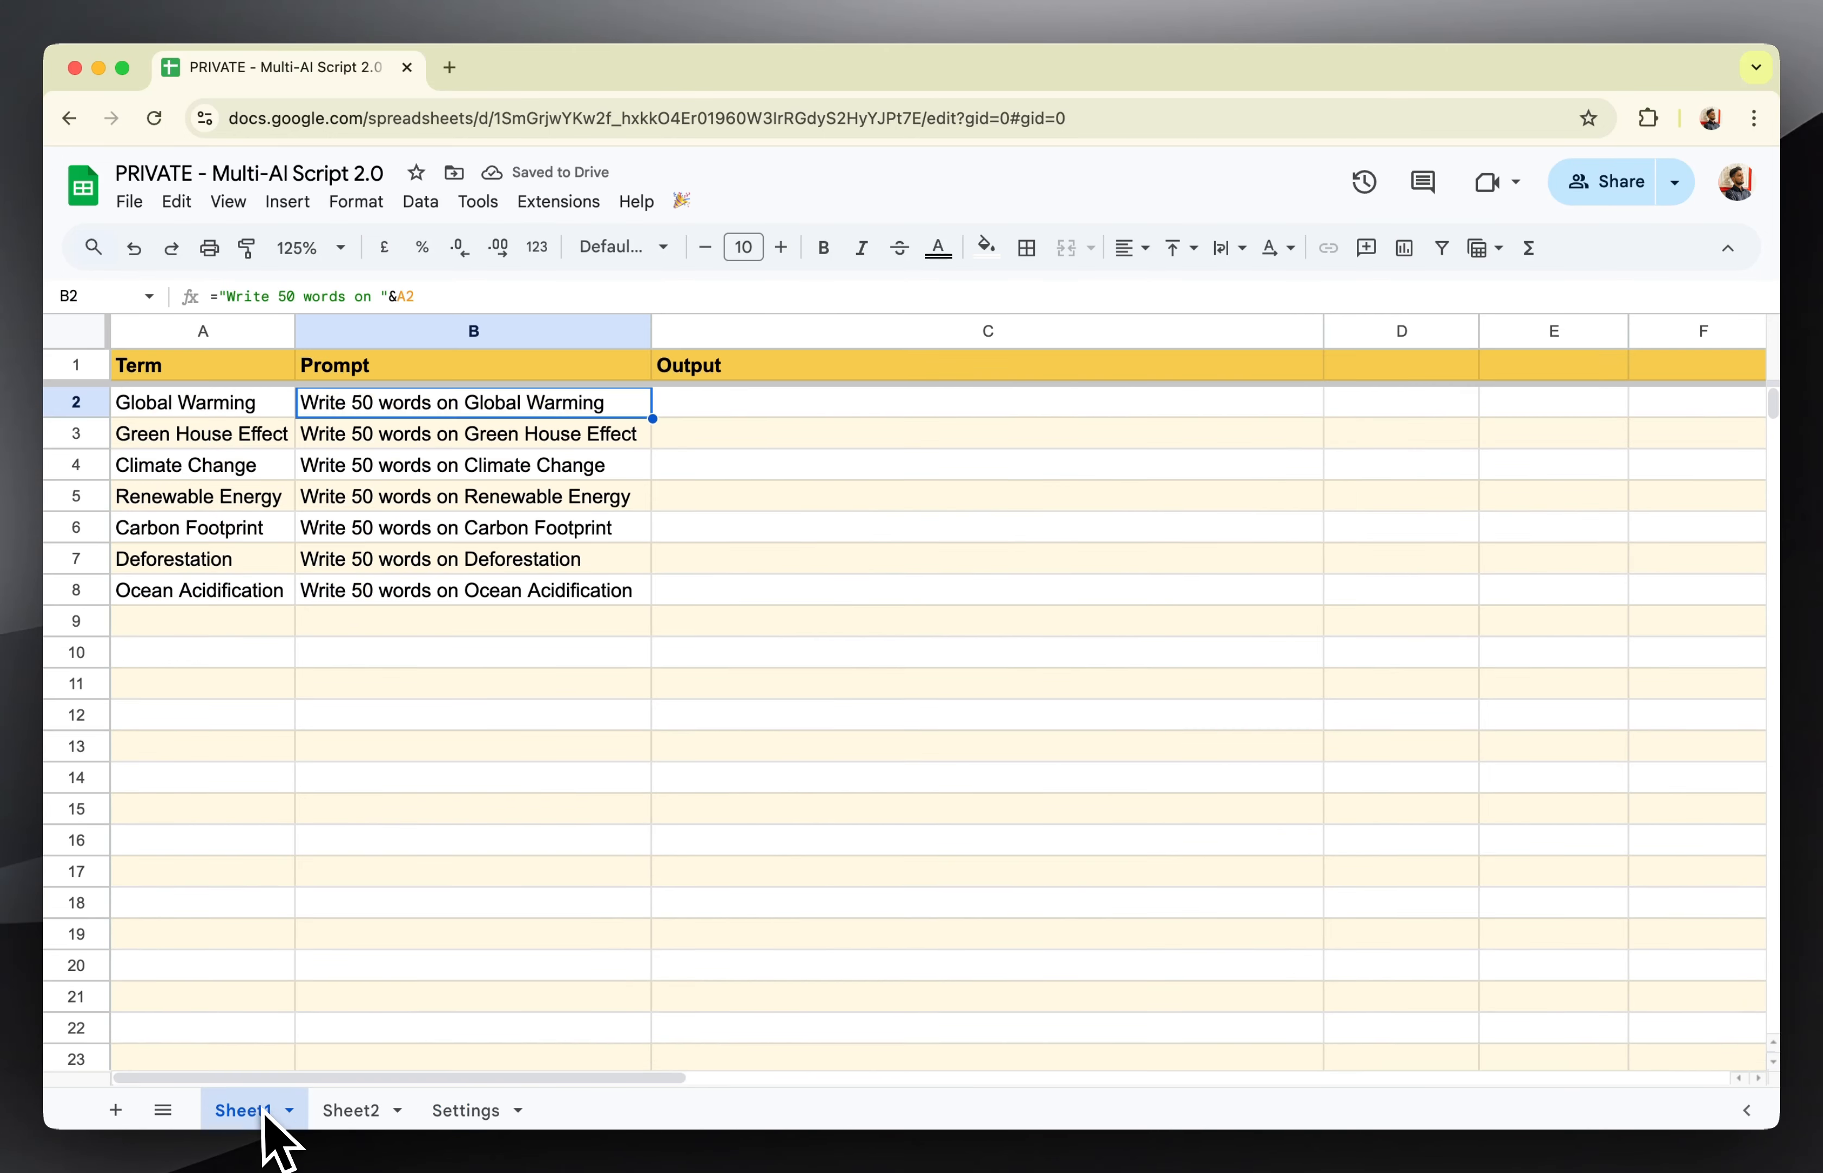
{"action": "left_click", "coordinate": [968, 625]}
{"action": "left_click", "coordinate": [681, 200]}
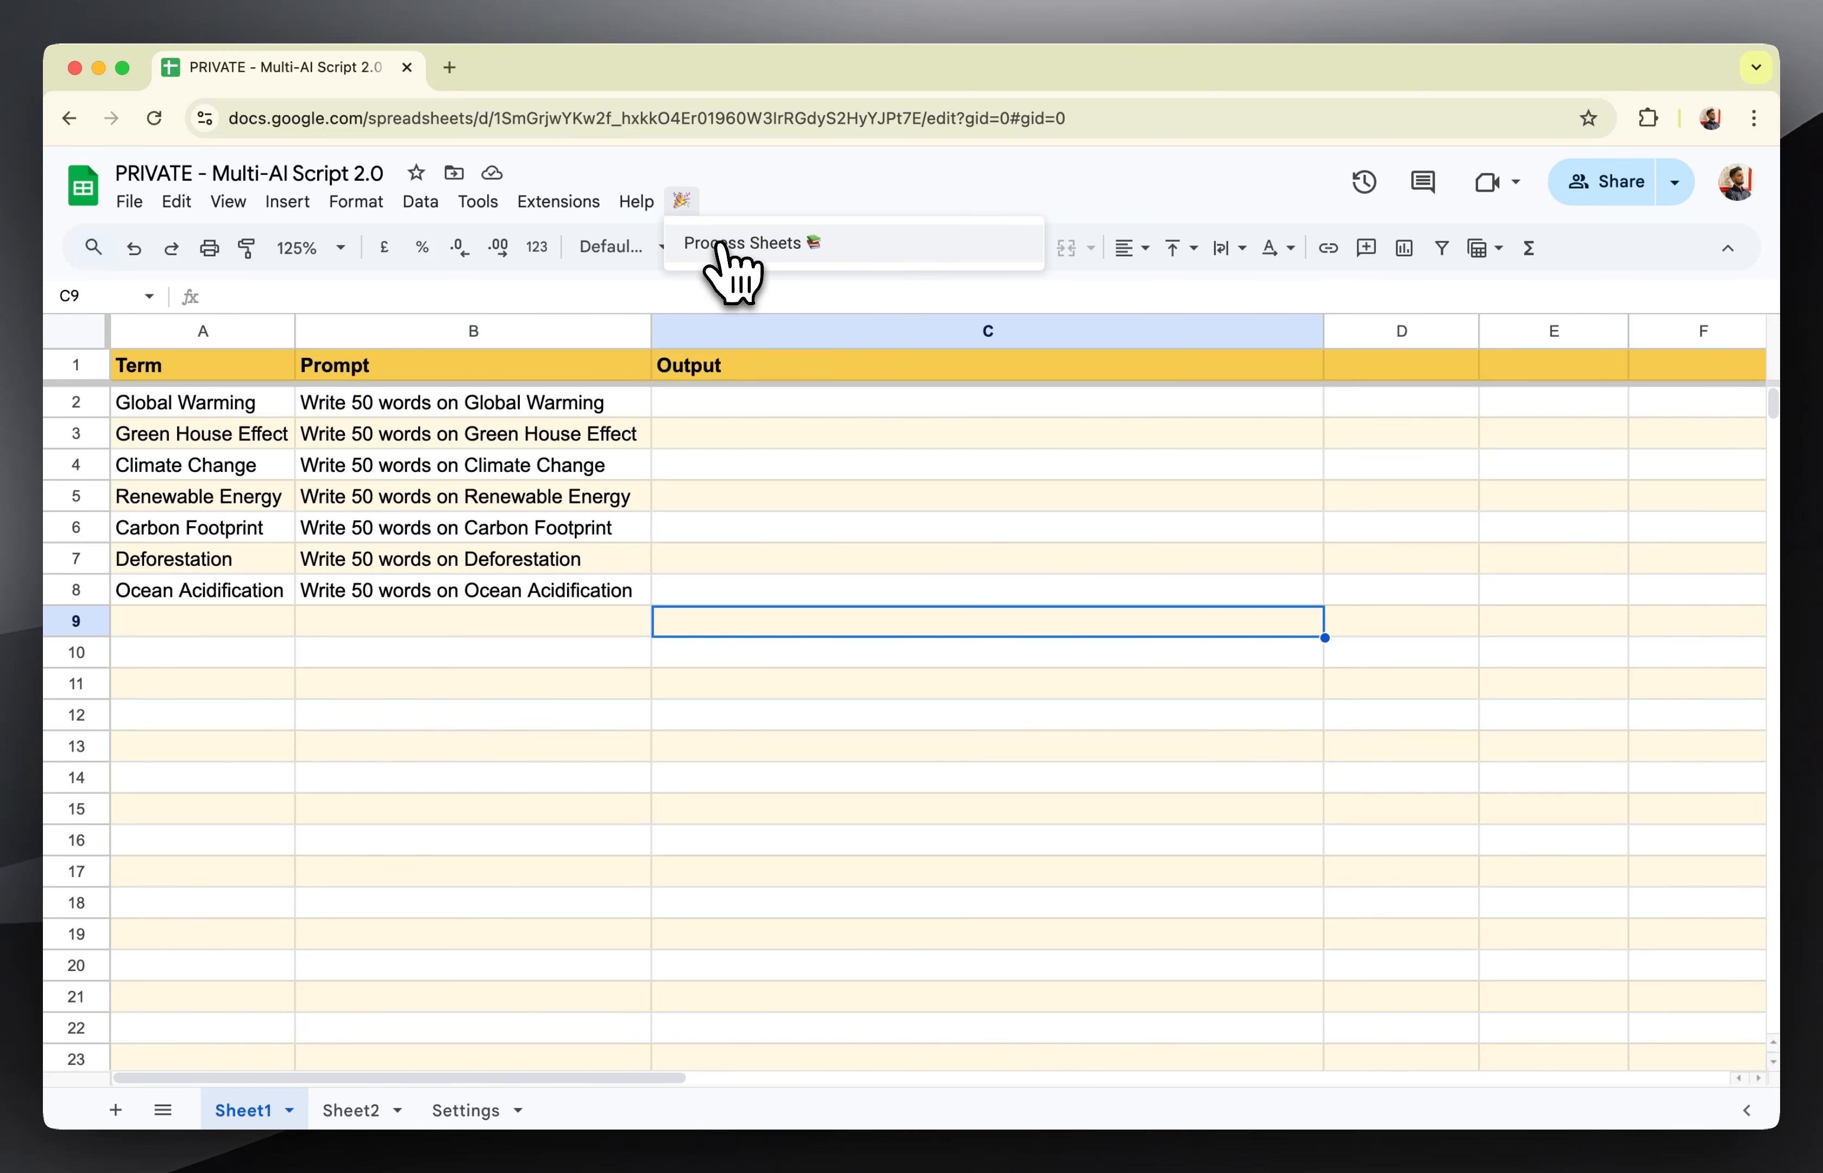
{"action": "left_click", "coordinate": [719, 243]}
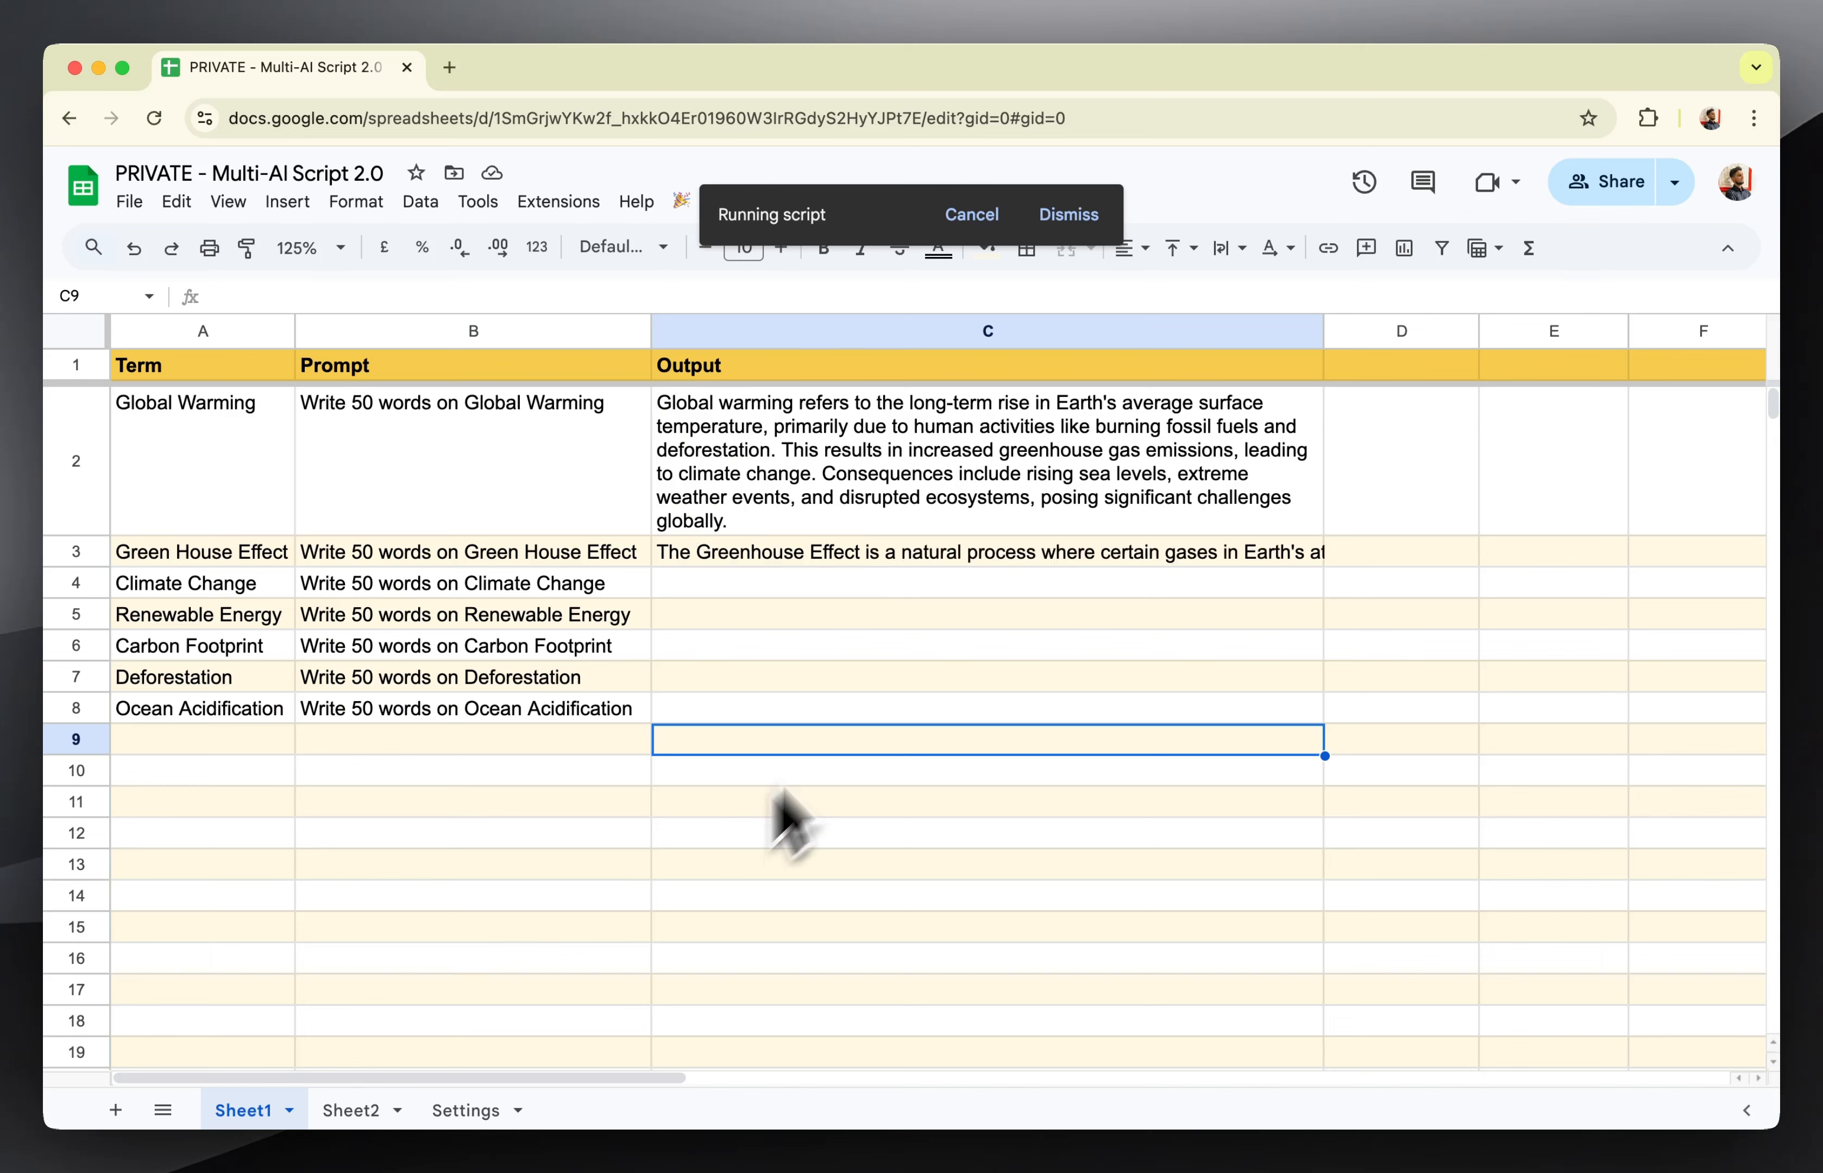
Cancel the running script and wrap the text in Sheet1's Output column C.
{"action": "left_click", "coordinate": [977, 232]}
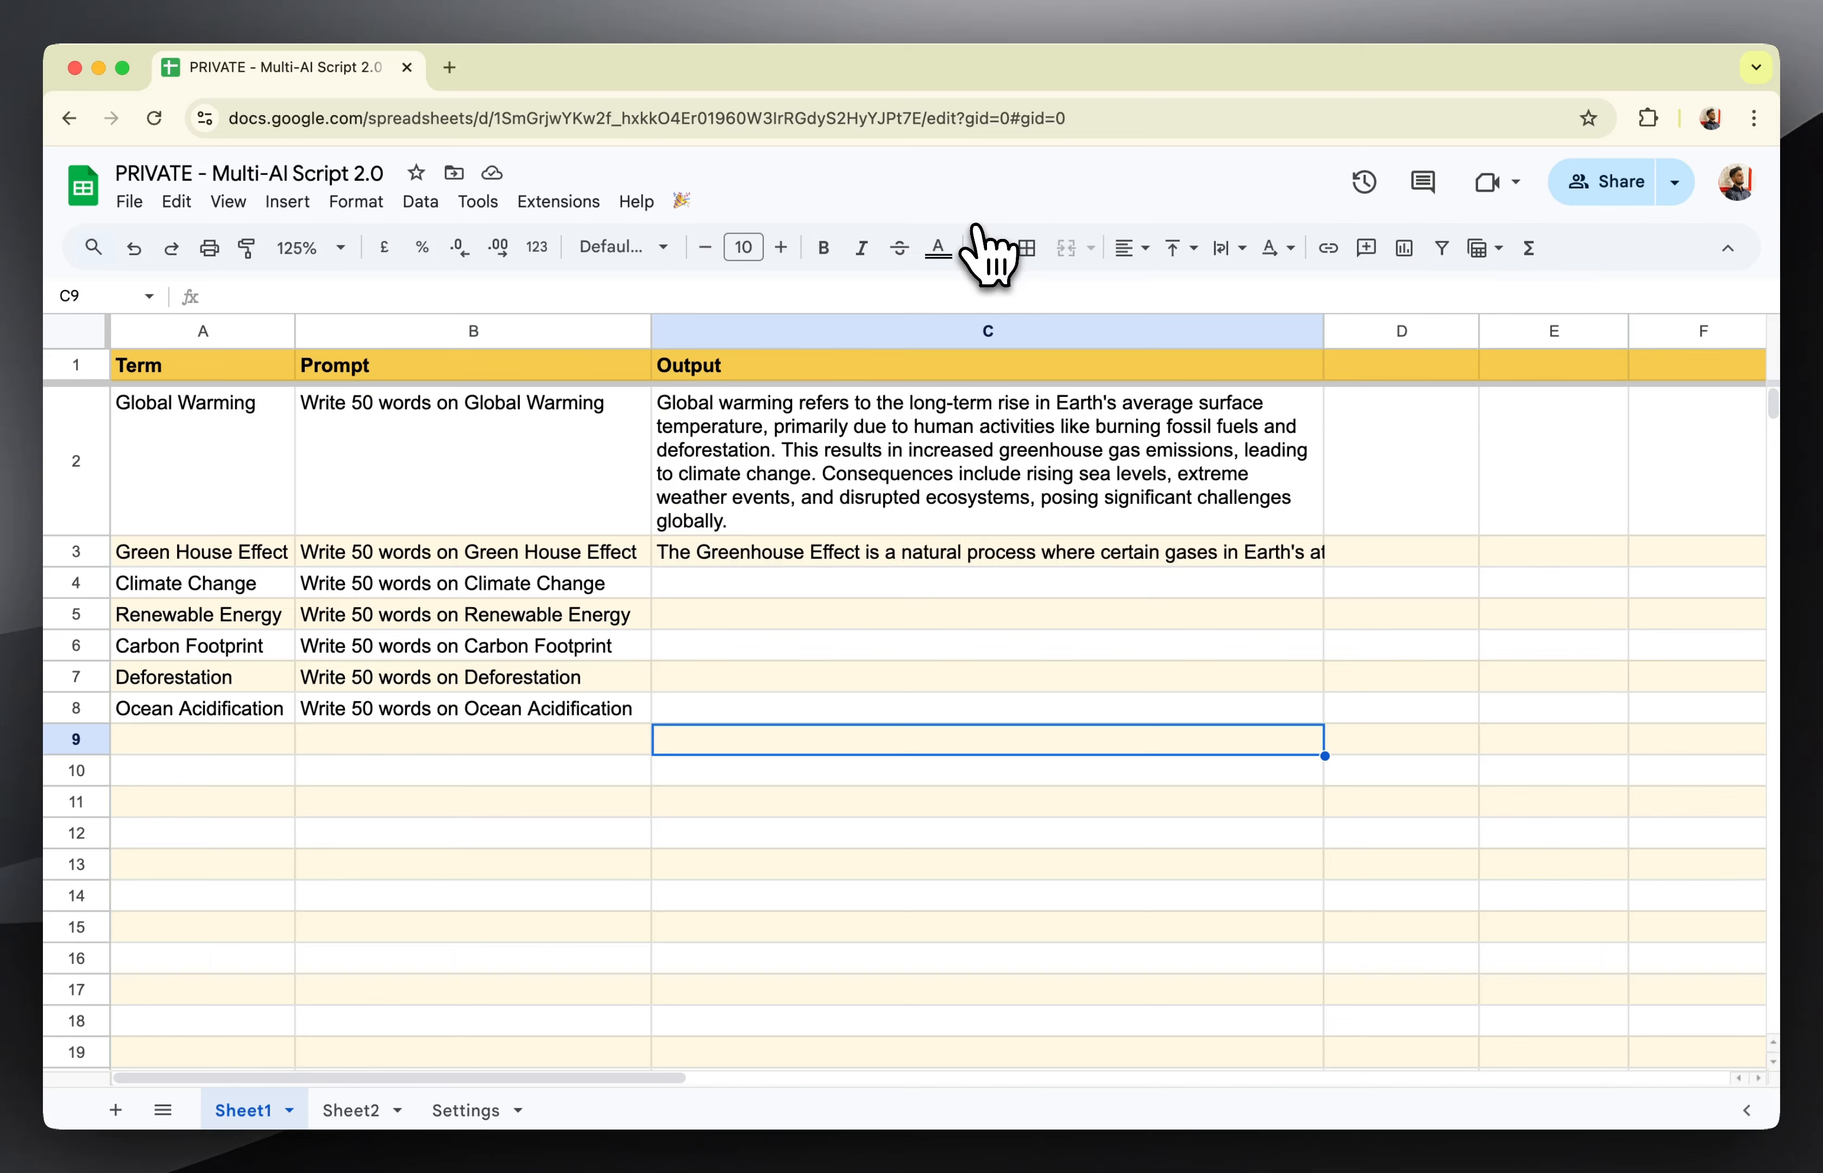
{"action": "left_click", "coordinate": [869, 331]}
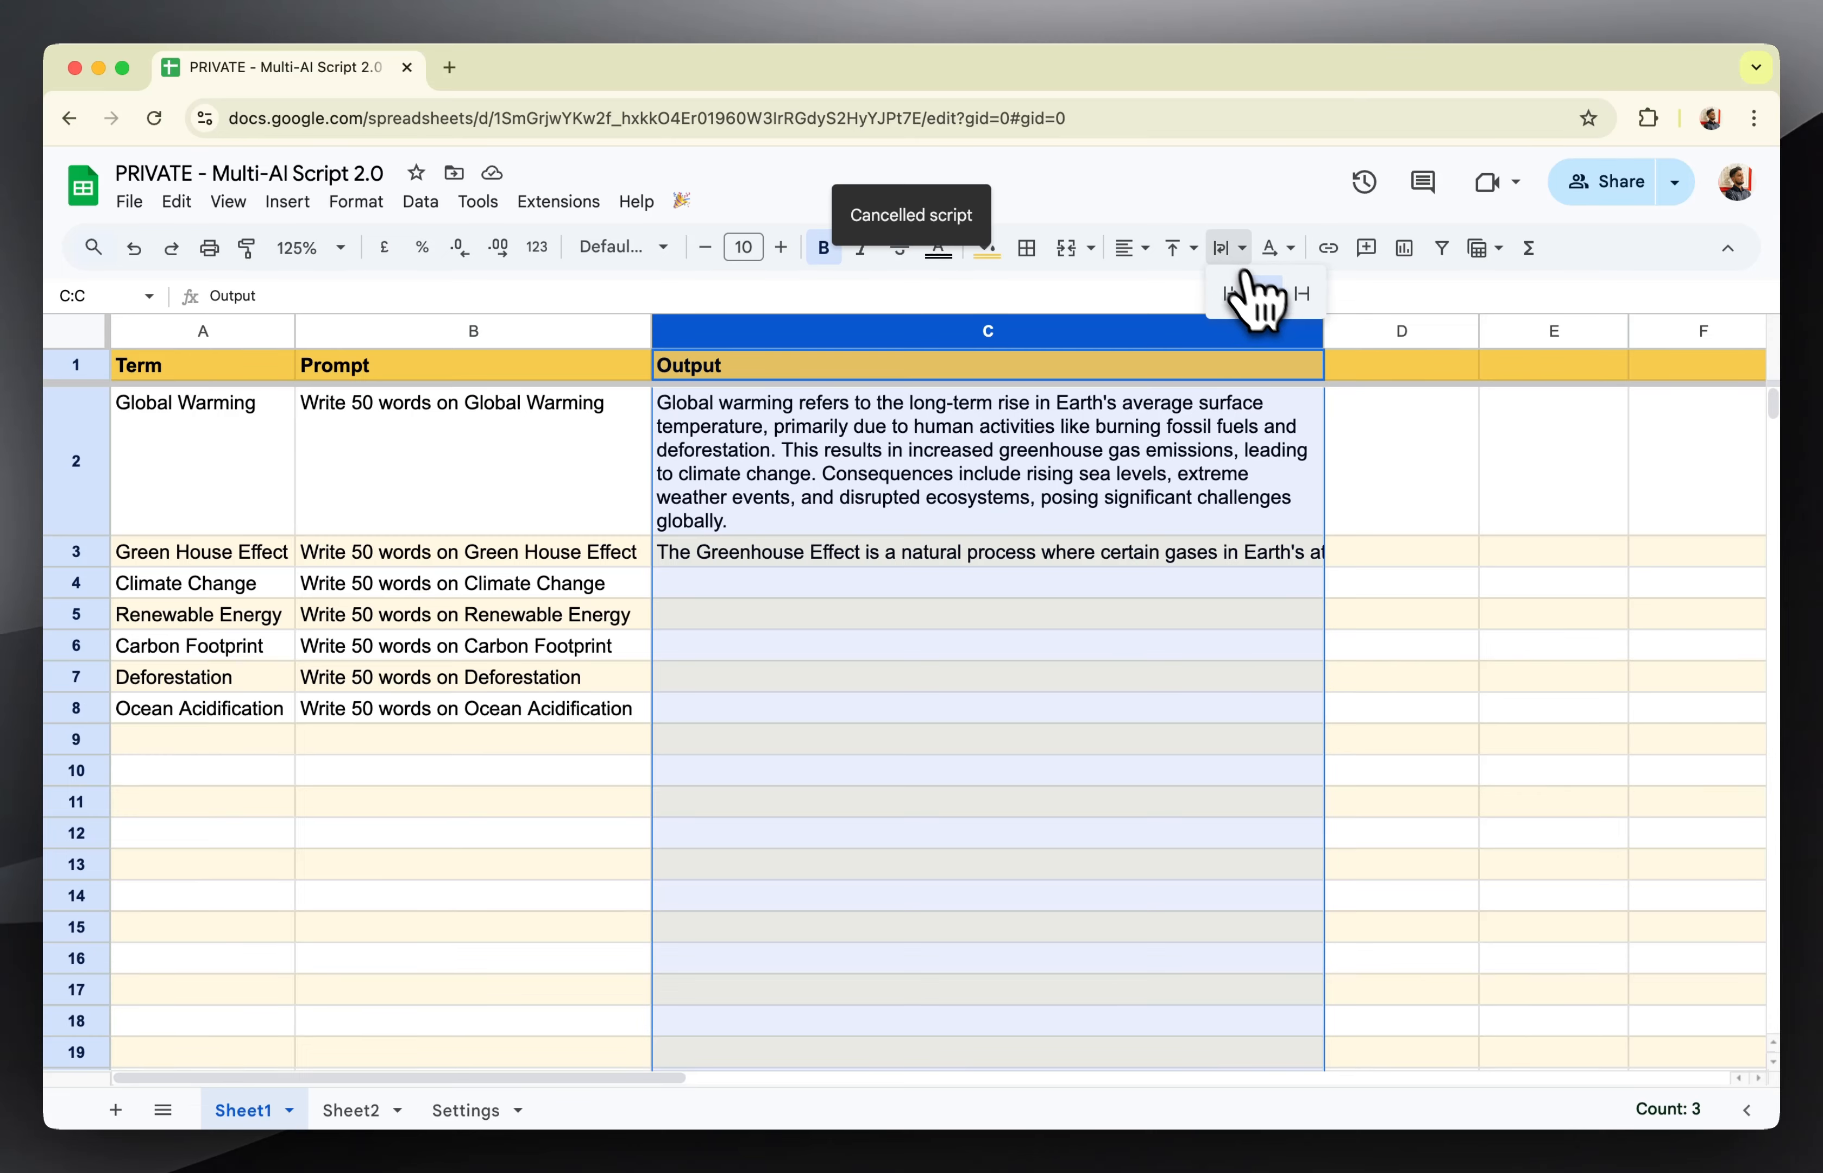
{"action": "left_click", "coordinate": [854, 801]}
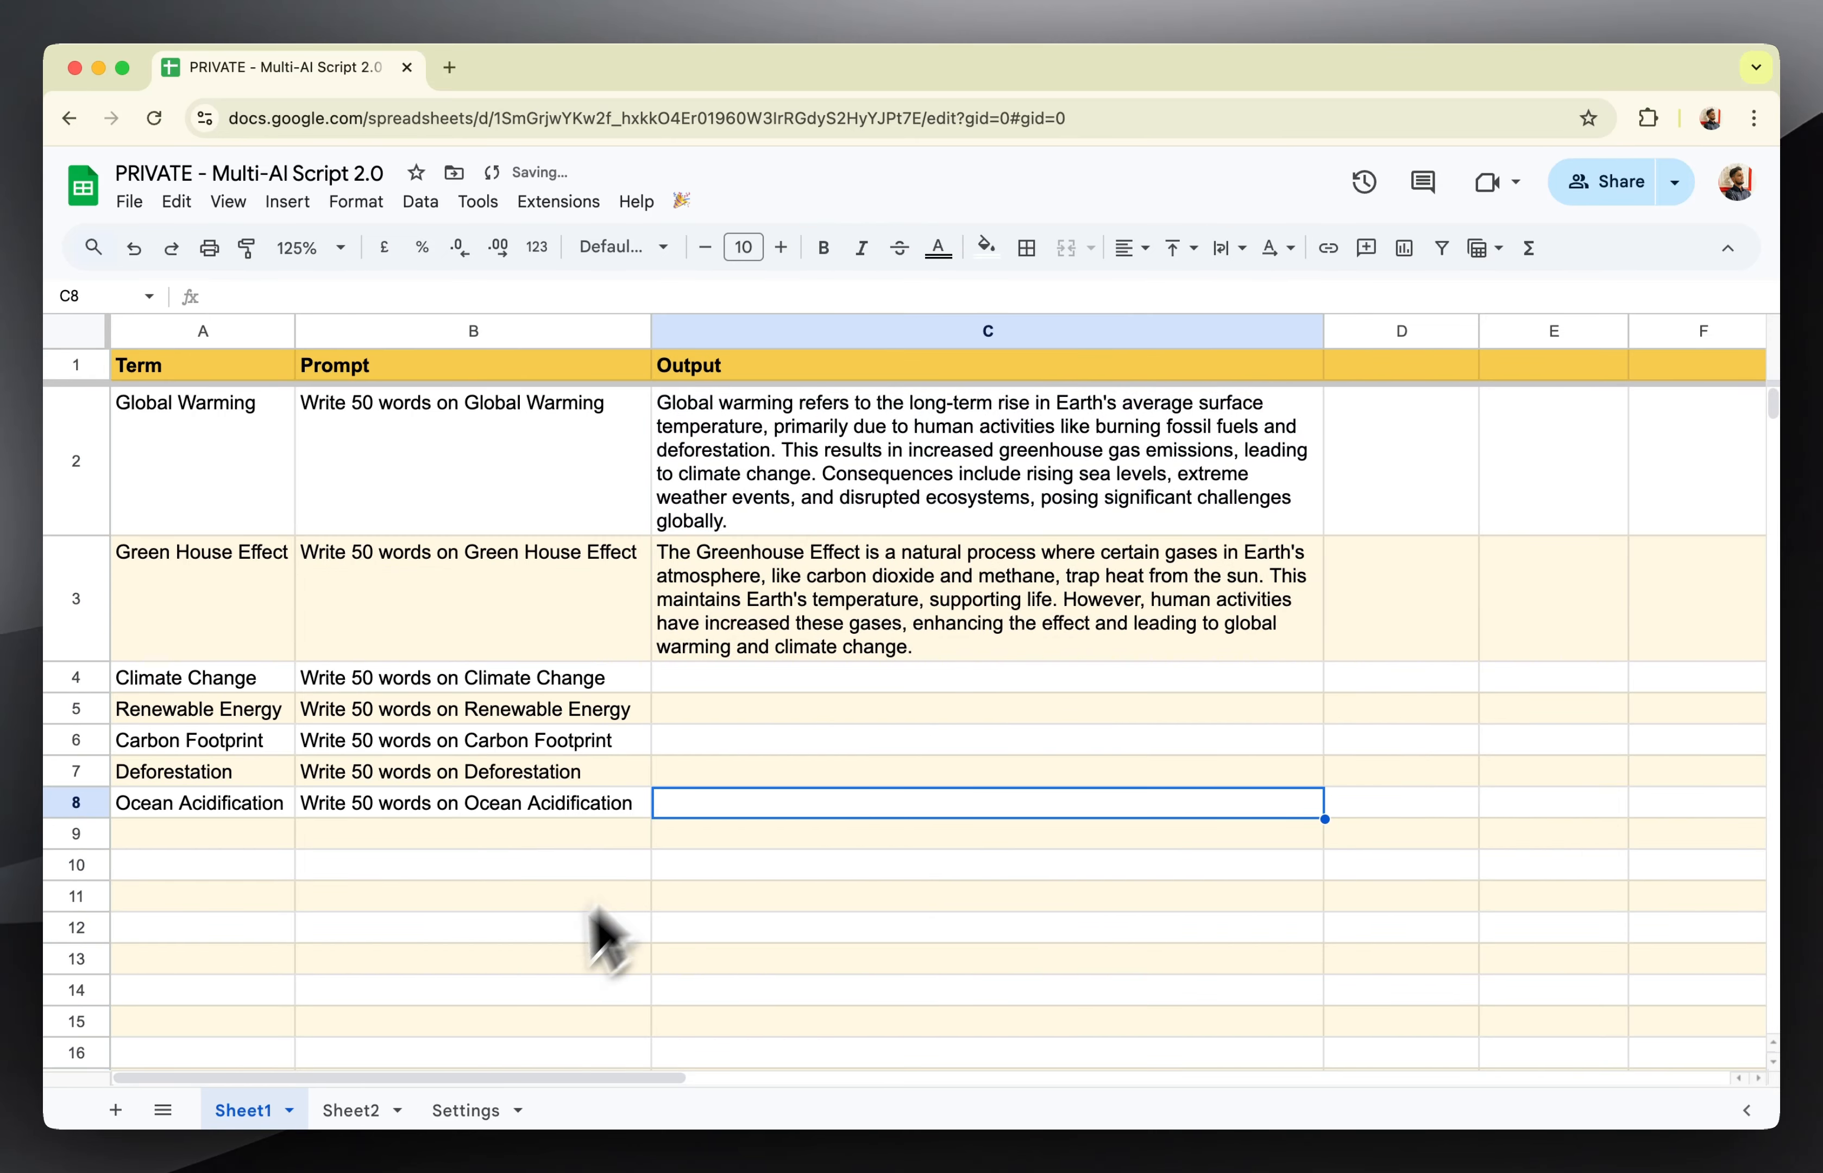
In the global settings on the Settings sheet, change the OpenAI Model to gpt-4o-mini.
{"action": "left_click", "coordinate": [462, 1110]}
{"action": "scroll", "coordinate": [536, 690], "scroll_direction": "up", "scroll_amount": 1}
{"action": "scroll", "coordinate": [549, 689], "scroll_direction": "up", "scroll_amount": 7}
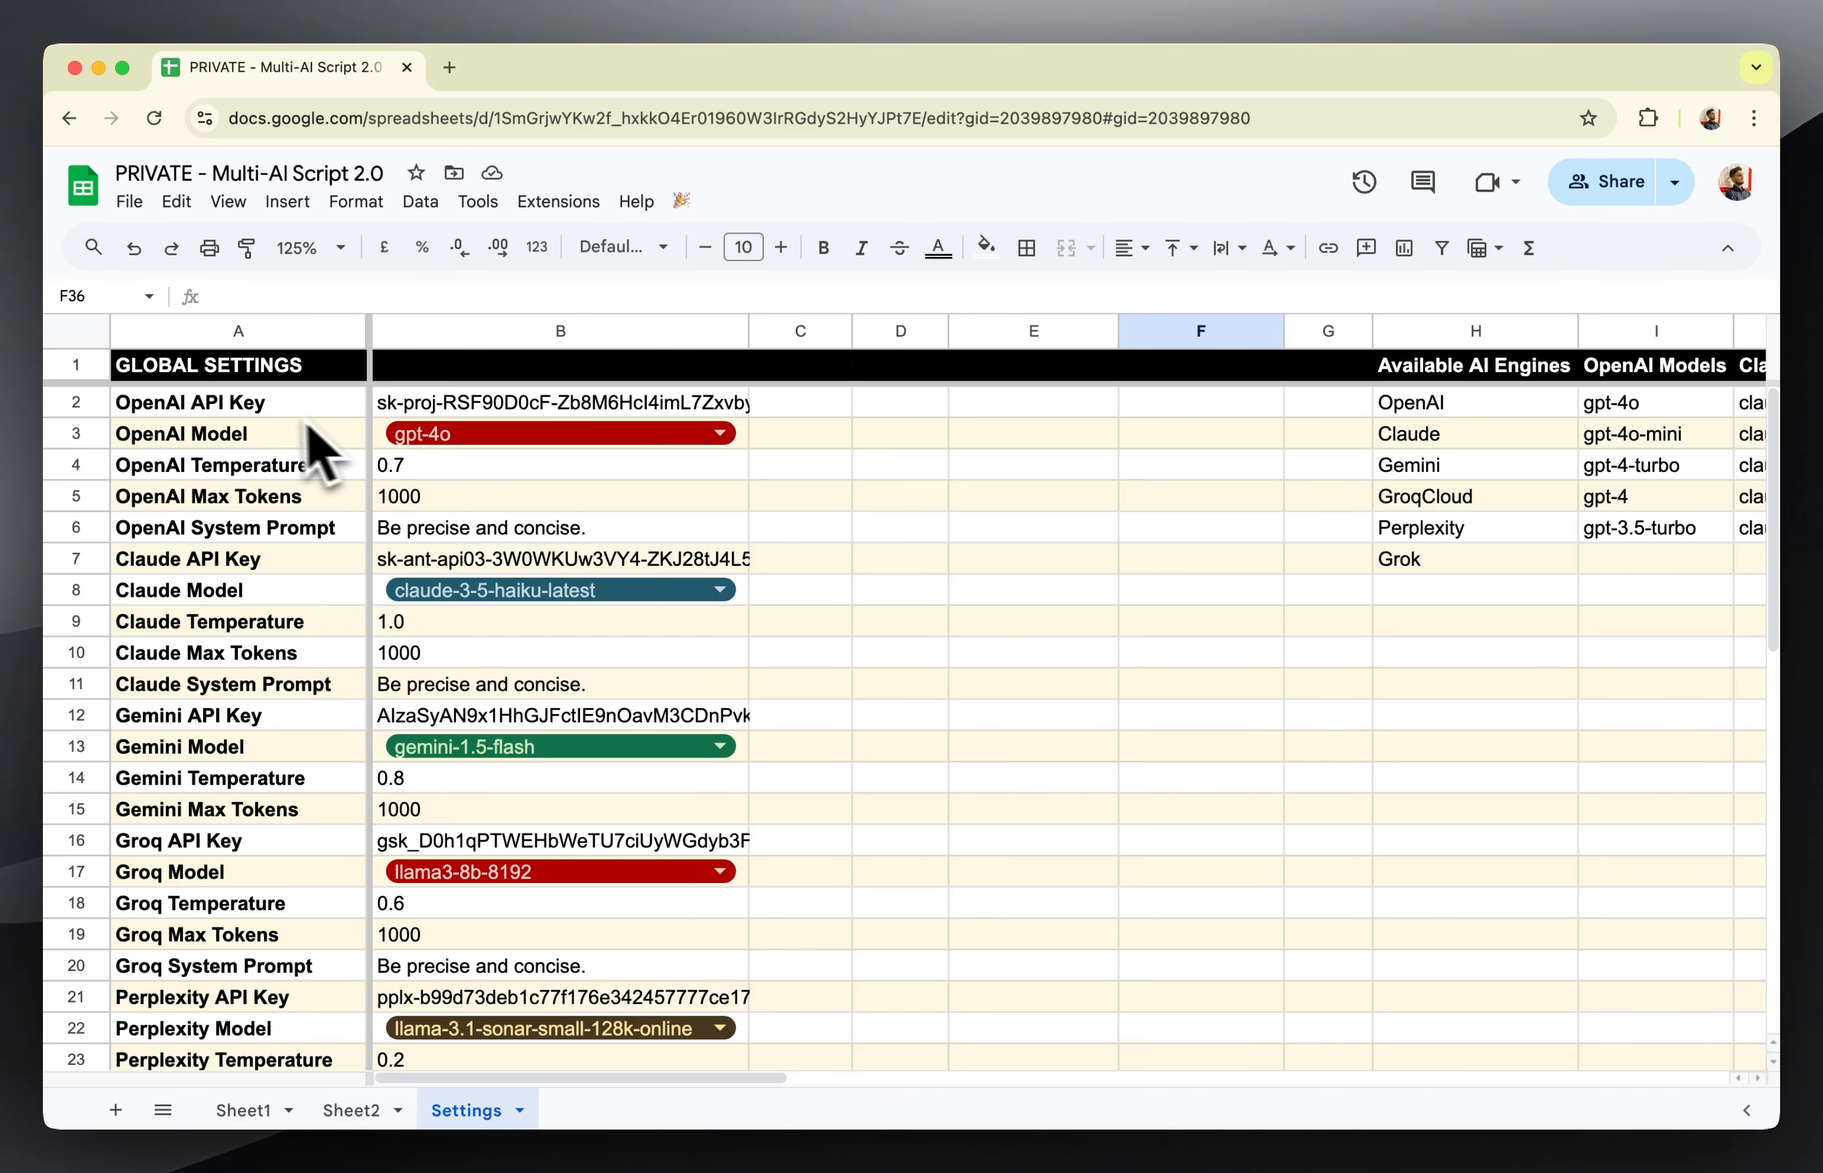
{"action": "left_click", "coordinate": [391, 433]}
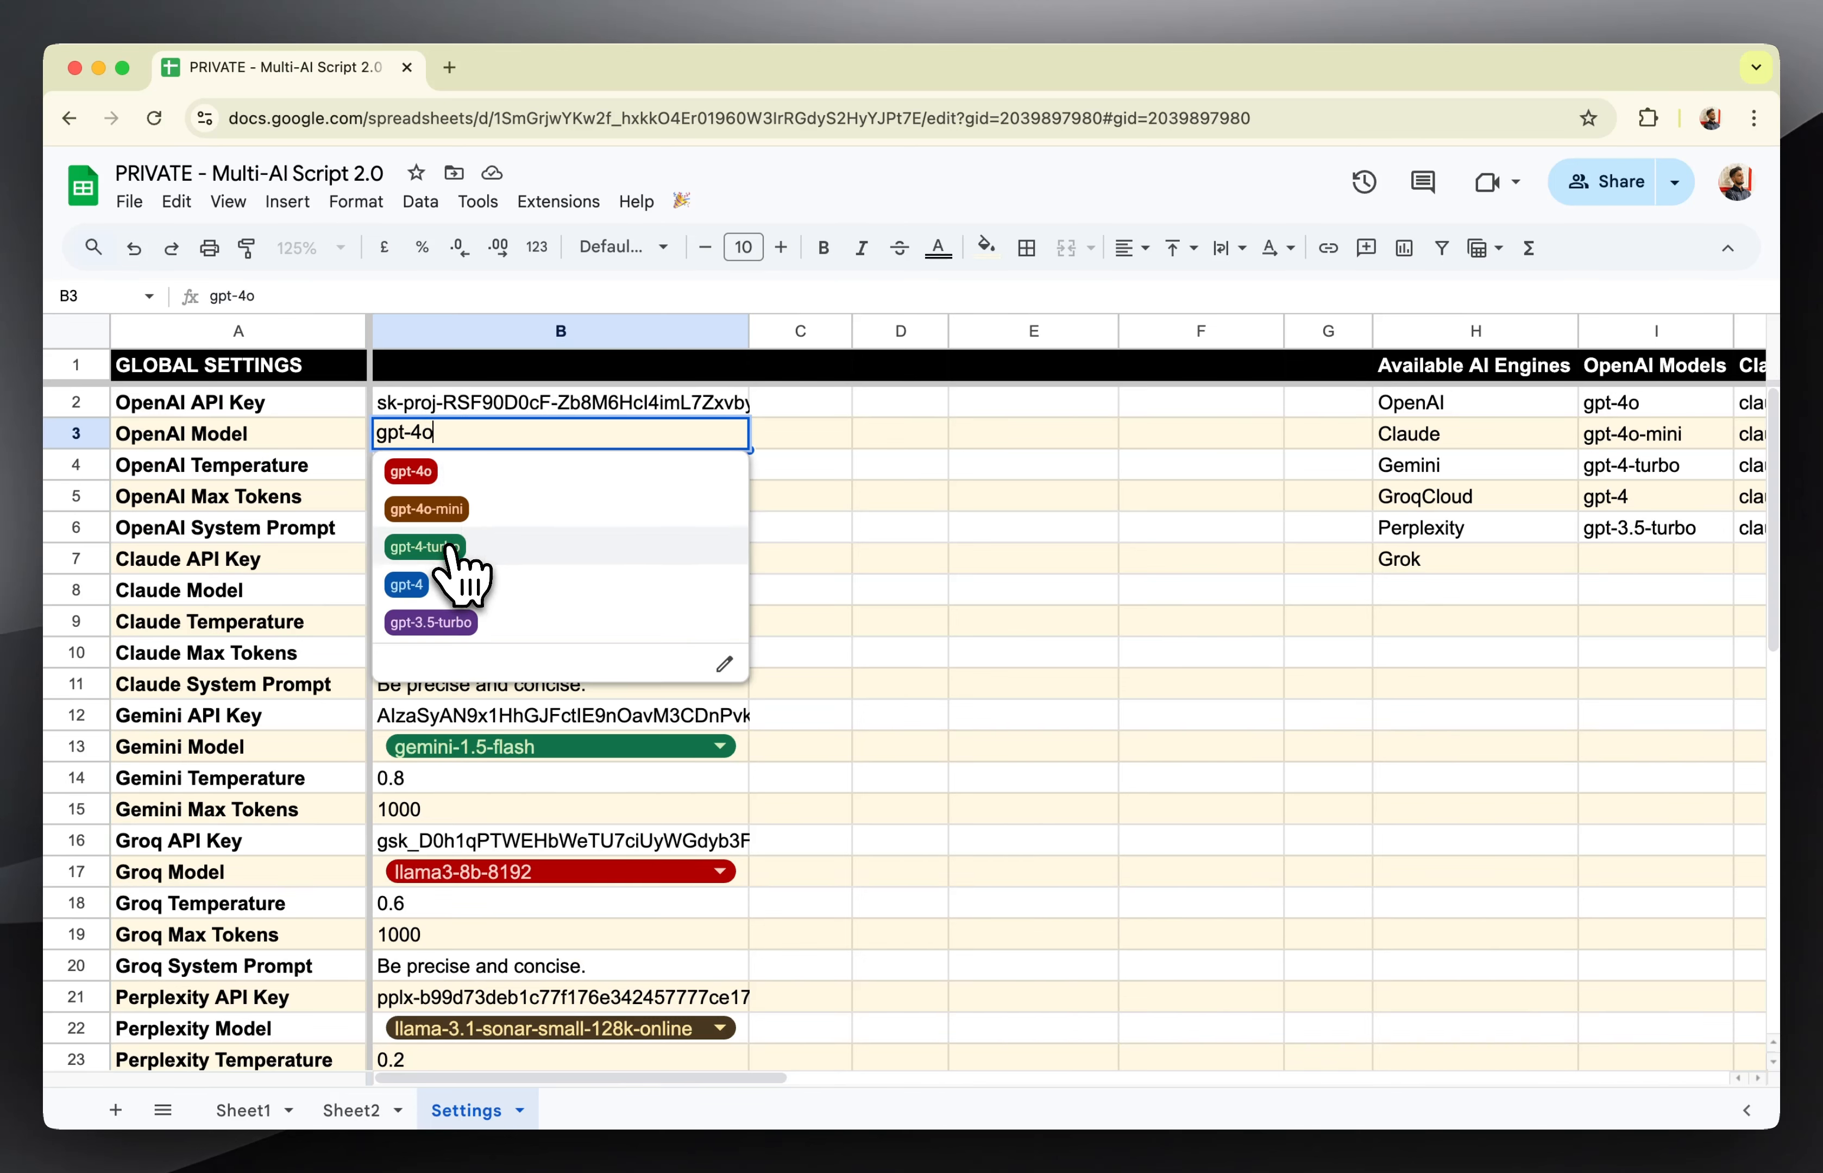
{"action": "left_click", "coordinate": [442, 508]}
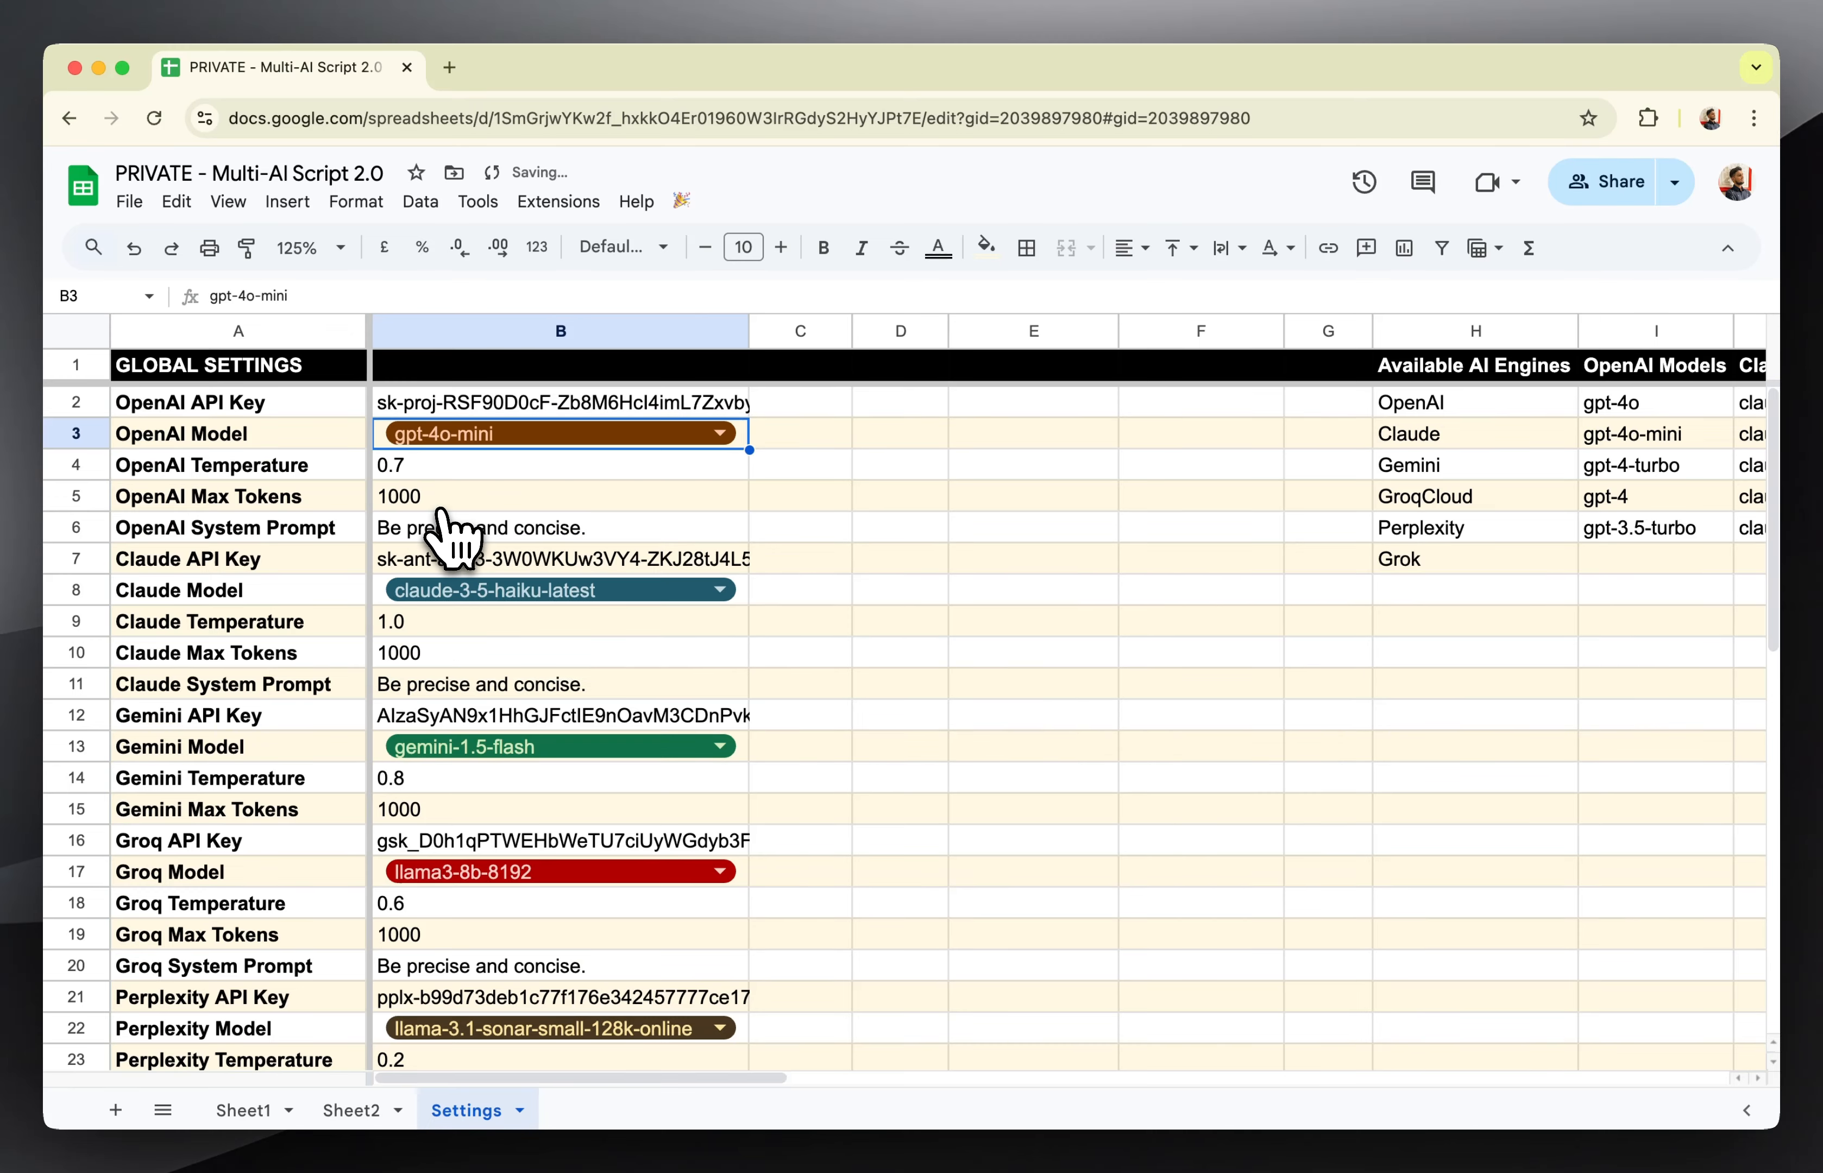
{"action": "left_click", "coordinate": [812, 469]}
{"action": "scroll", "coordinate": [826, 498], "scroll_direction": "down", "scroll_amount": 10}
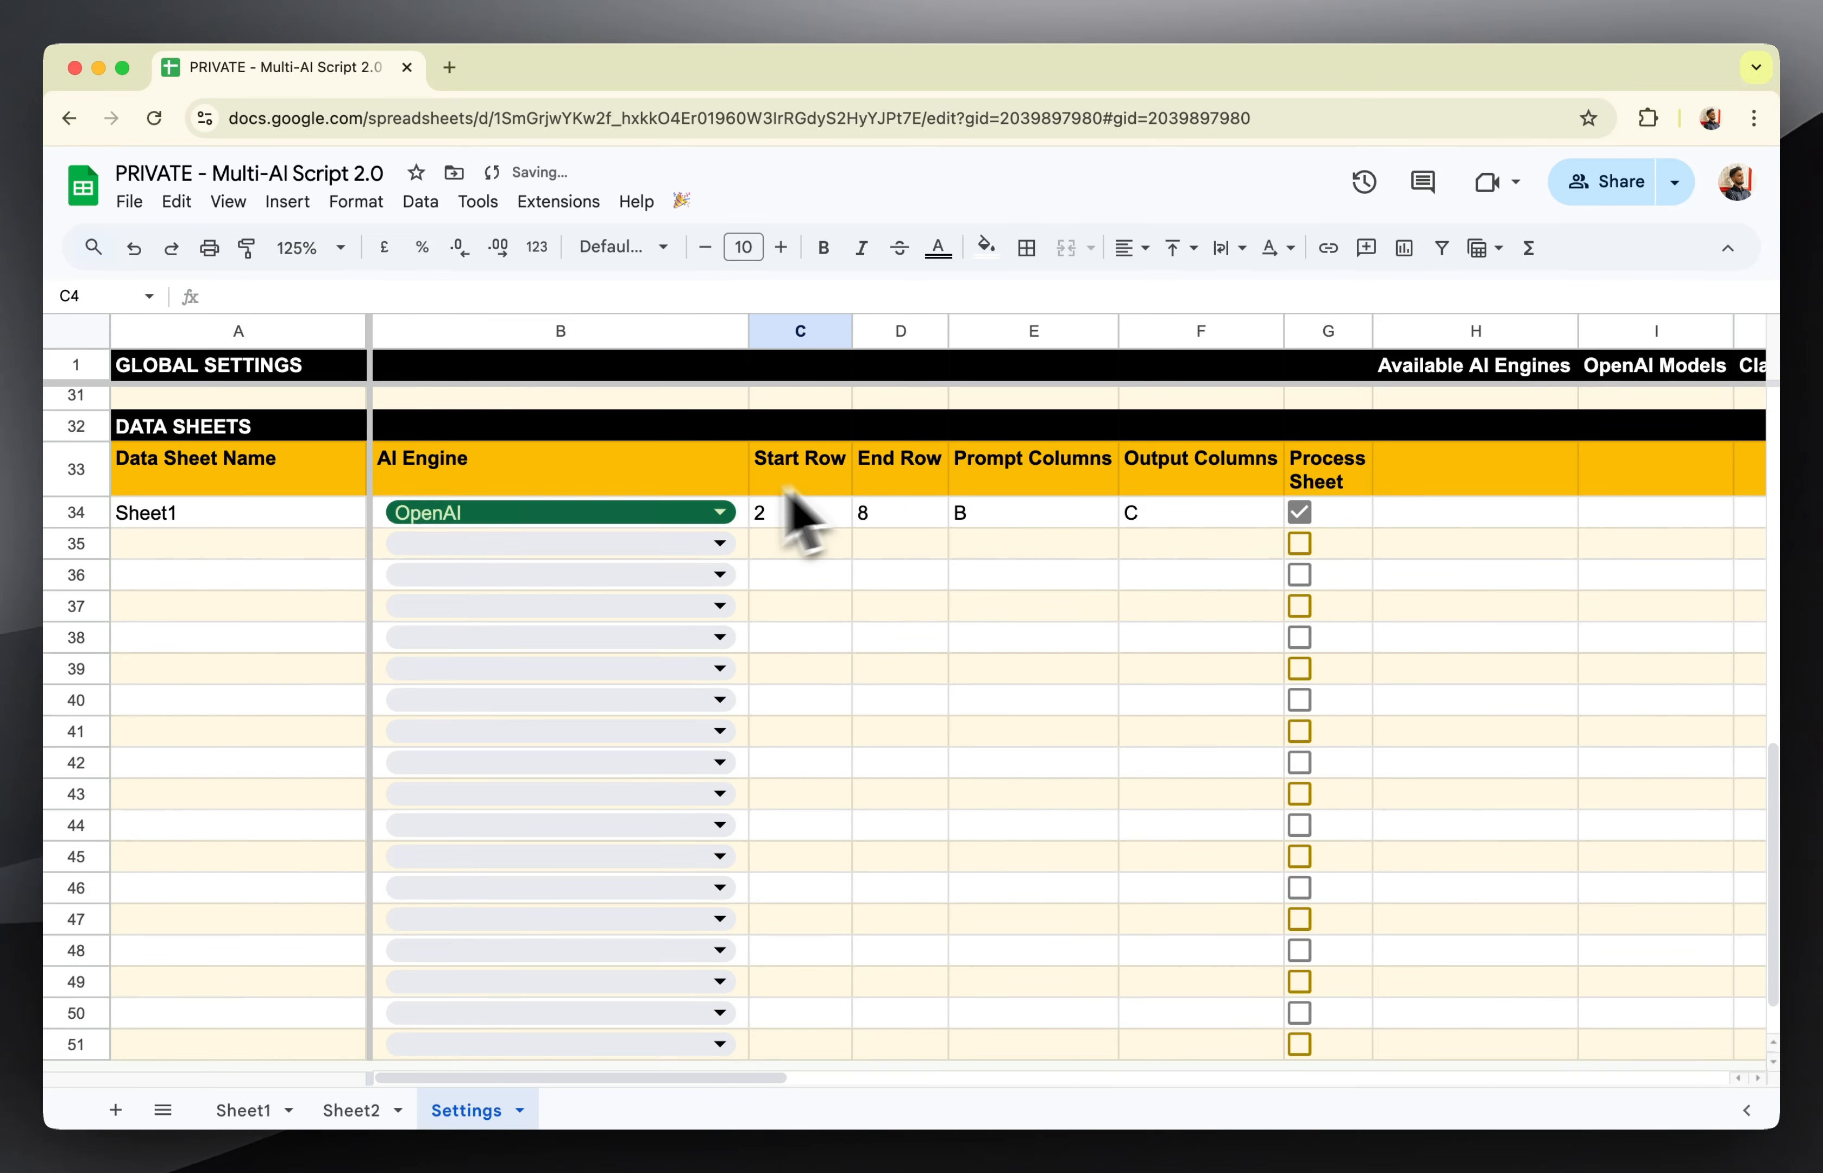
{"action": "left_click", "coordinate": [575, 513]}
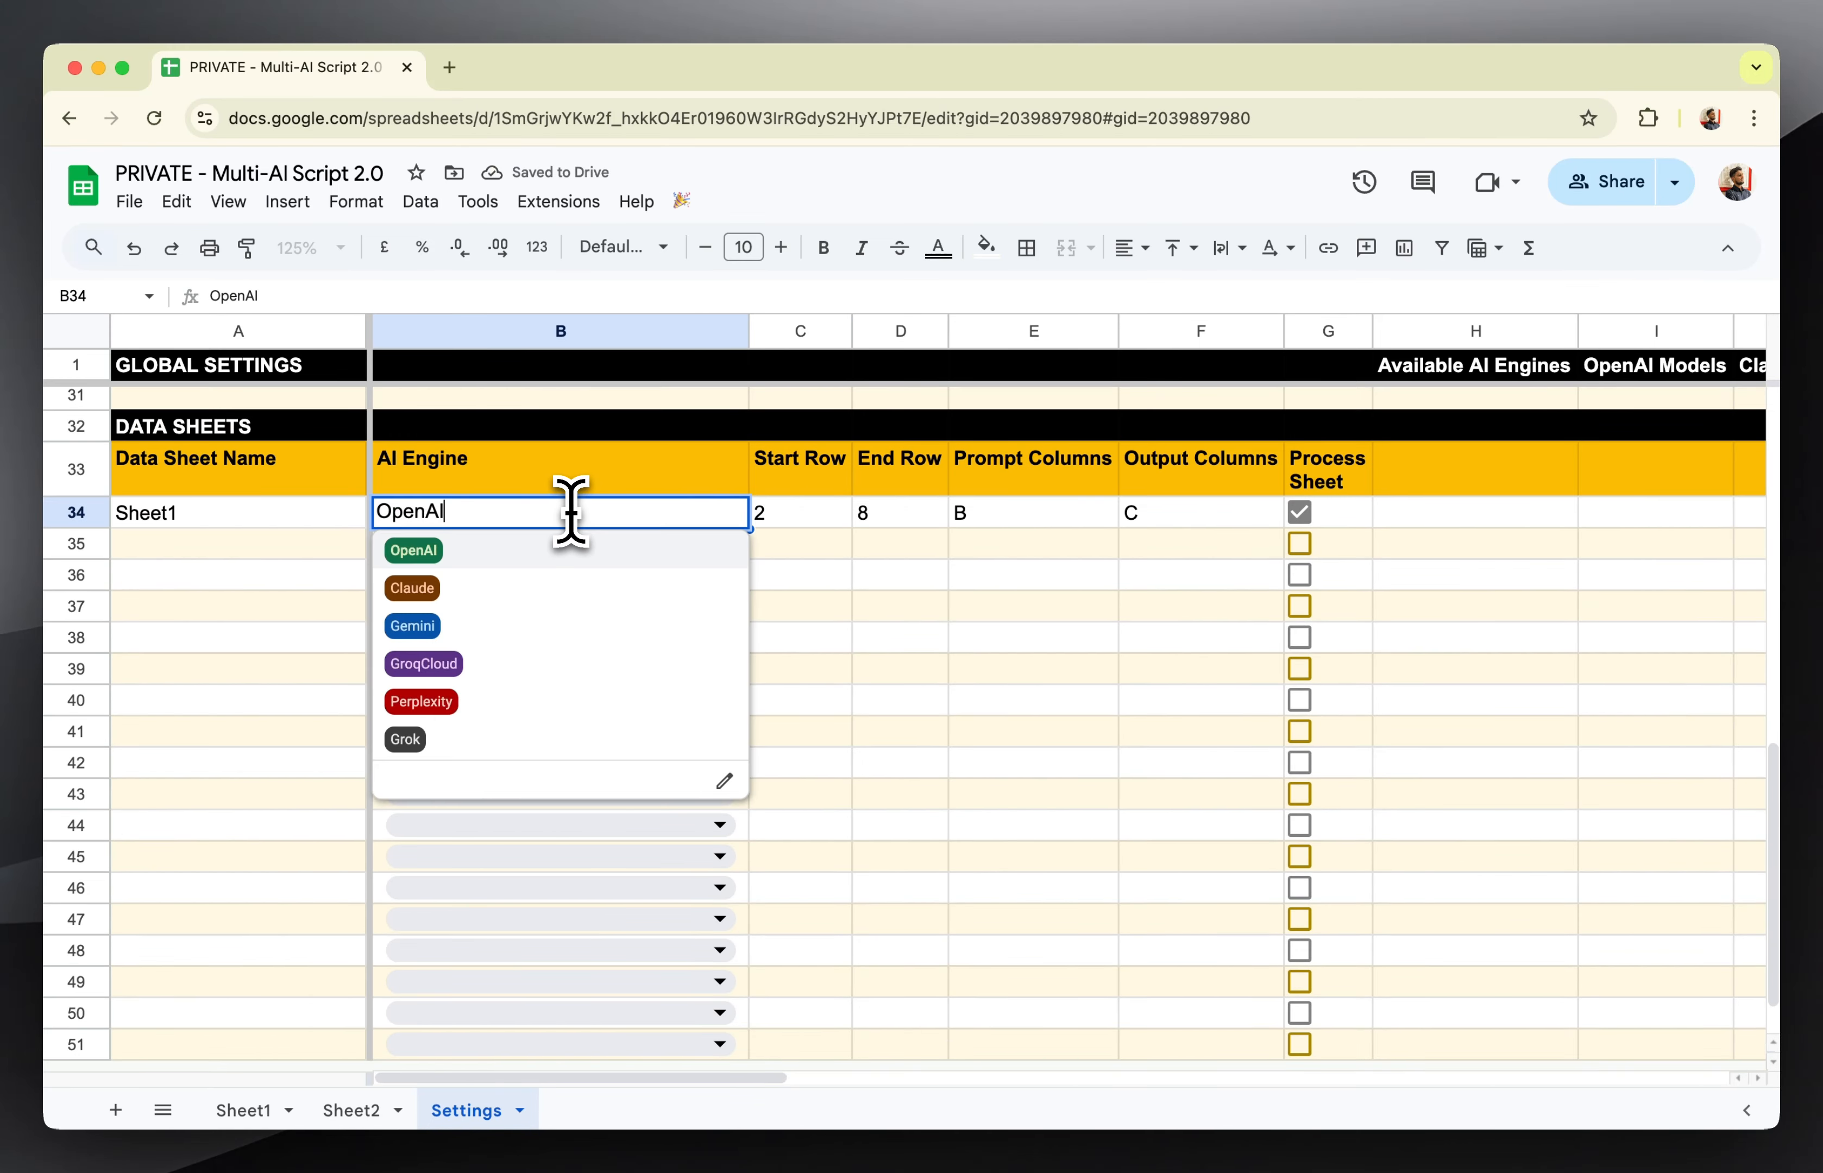
{"action": "left_click", "coordinate": [349, 553]}
Choose claude-3-5-haiku-latest as the Claude Model in the global settings.
{"action": "scroll", "coordinate": [337, 571], "scroll_direction": "up", "scroll_amount": 10}
{"action": "left_click", "coordinate": [506, 591]}
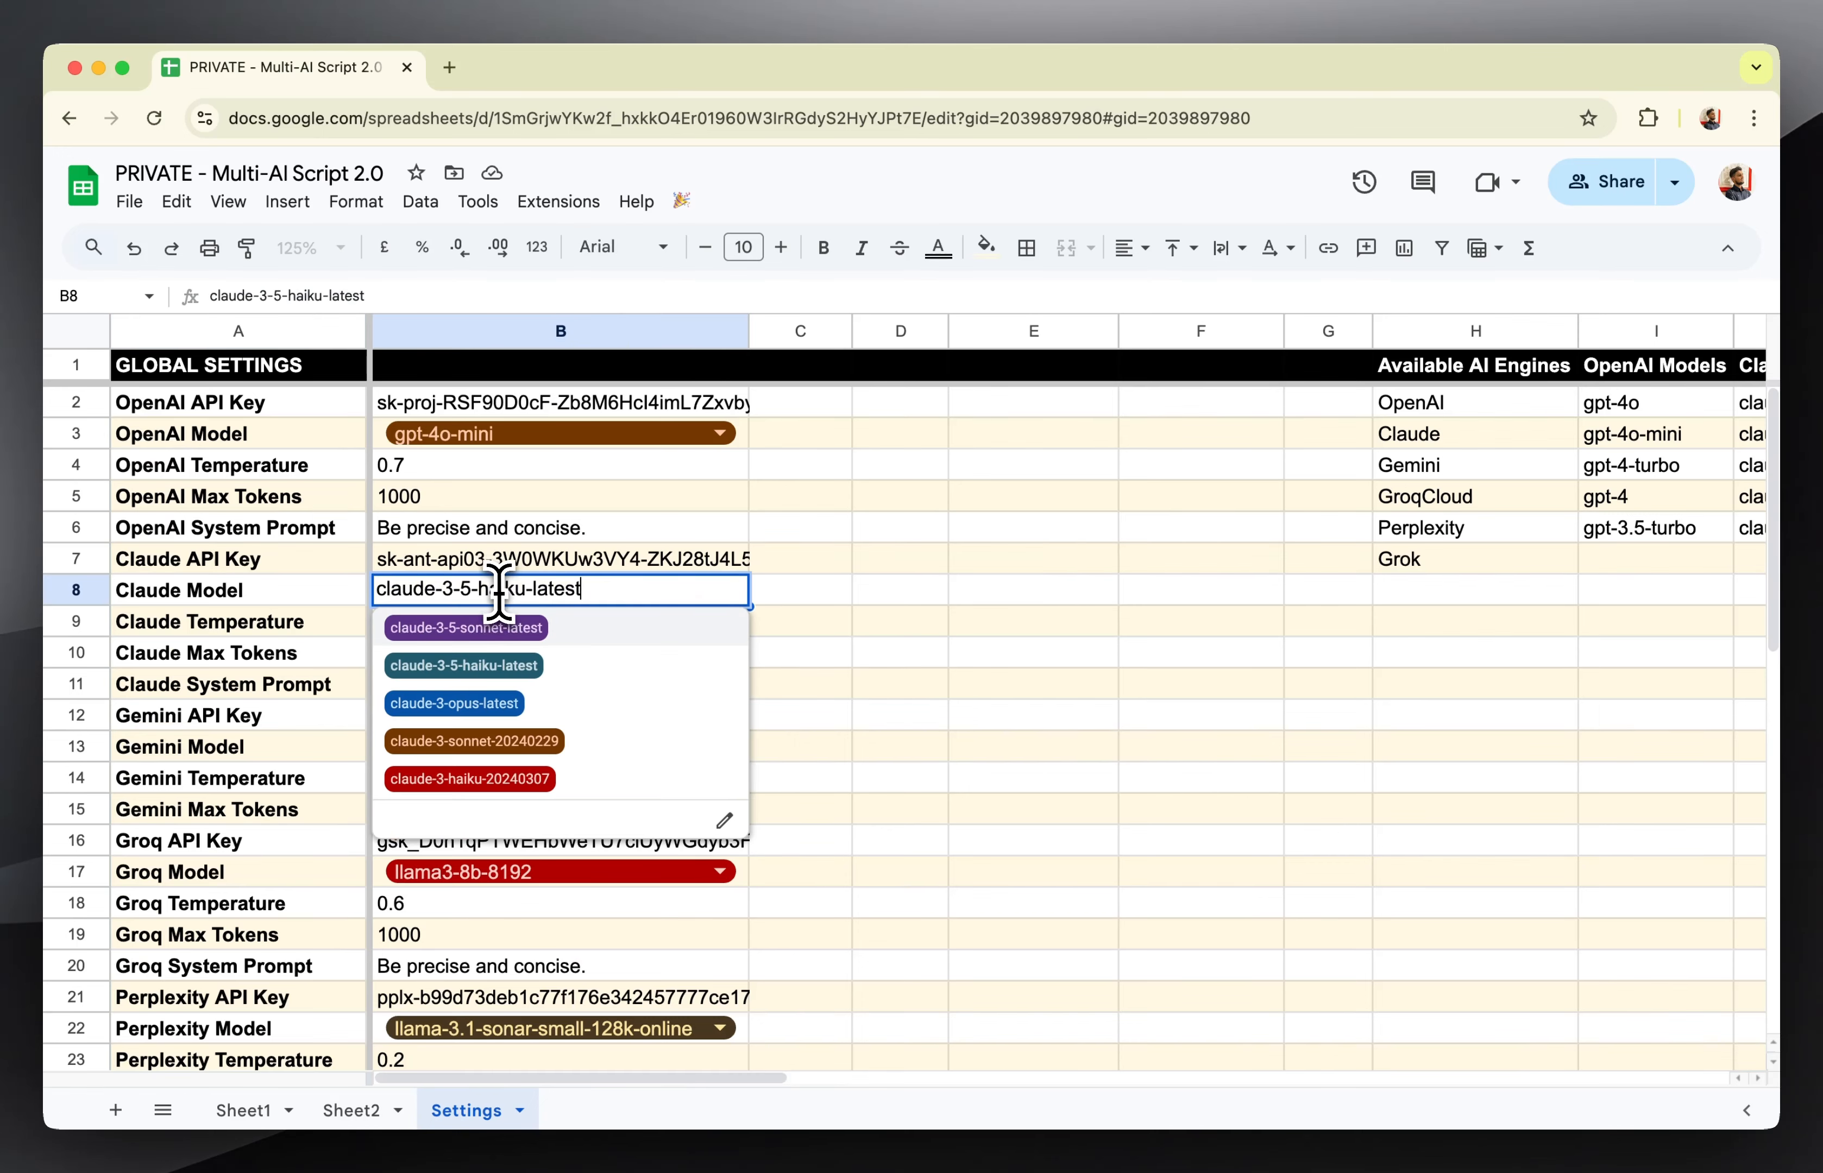
{"action": "left_click", "coordinate": [490, 665]}
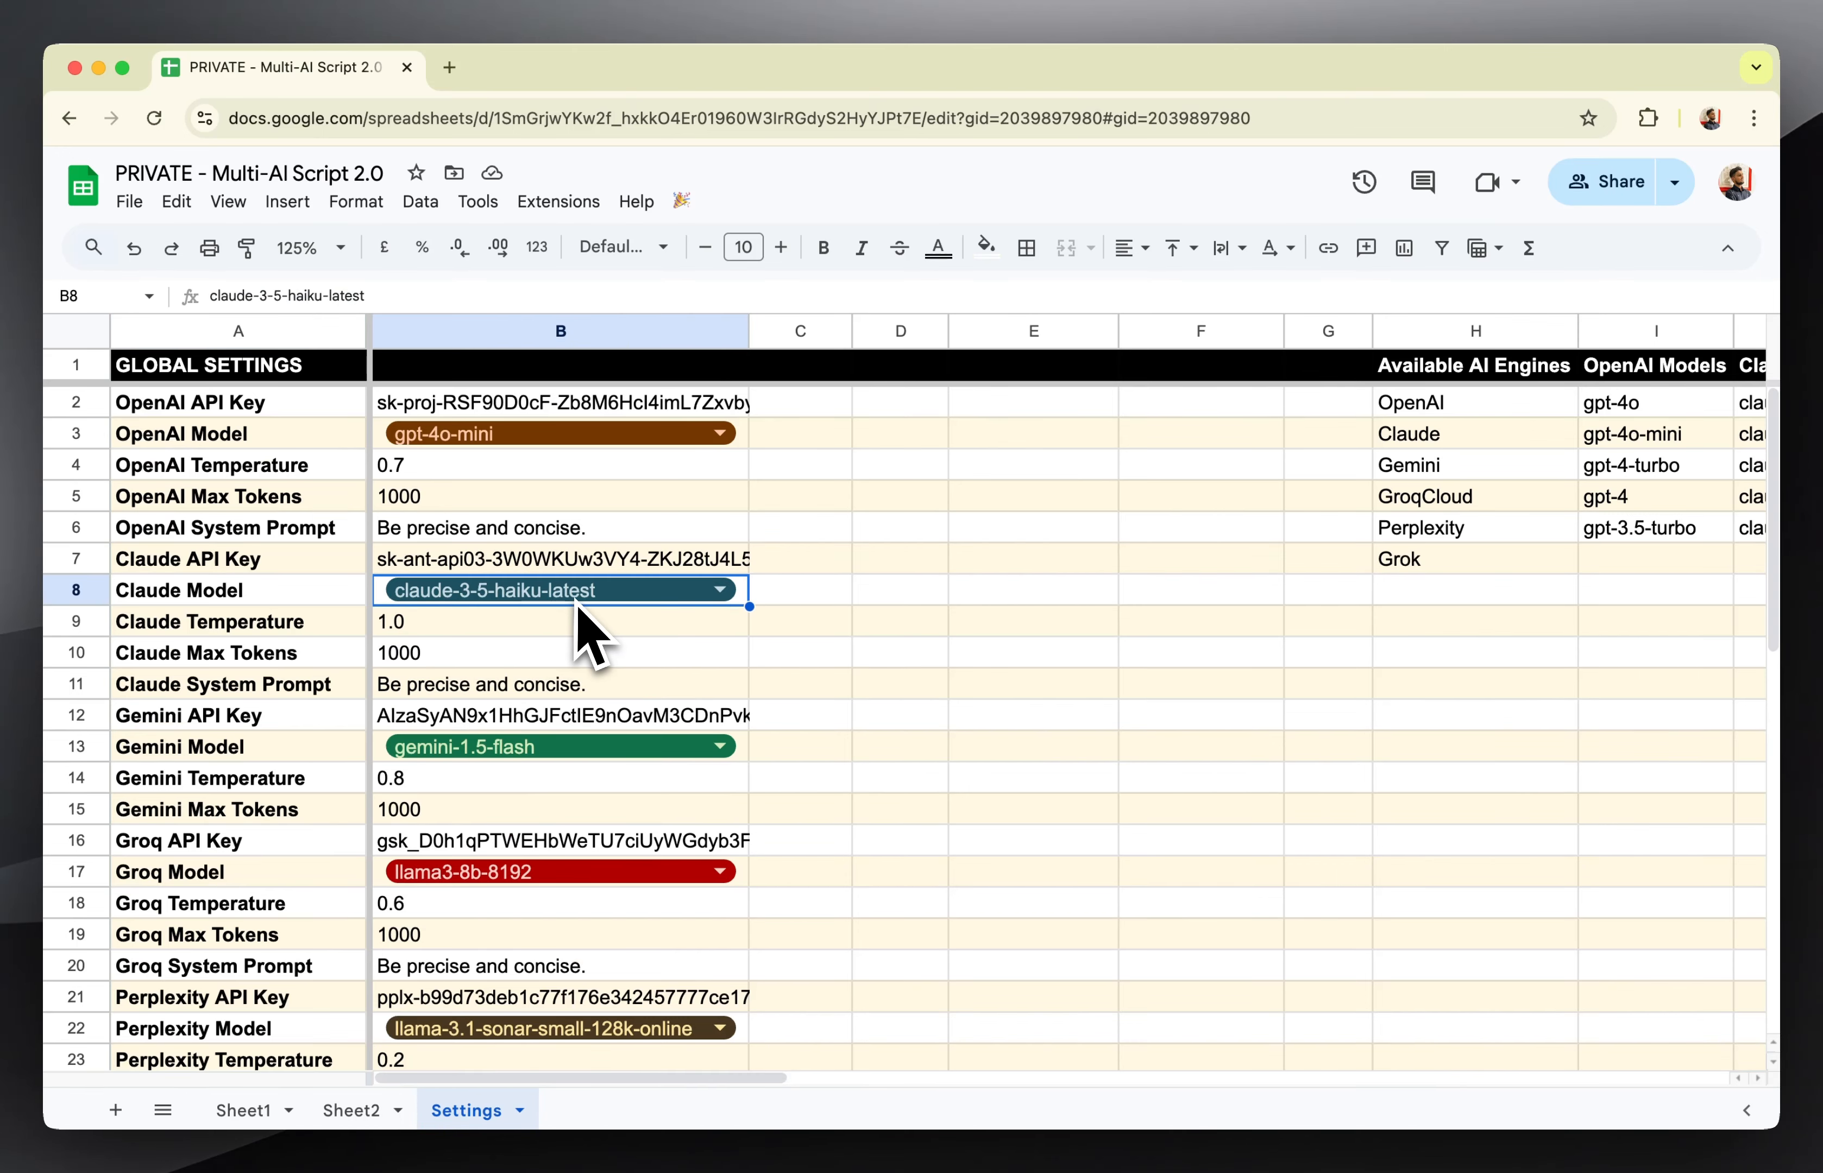
Change the AI Engine of the Sheet1 entry in row 34 to Claude.
{"action": "scroll", "coordinate": [1168, 639], "scroll_direction": "down", "scroll_amount": 10}
{"action": "scroll", "coordinate": [1168, 639], "scroll_direction": "up", "scroll_amount": 2}
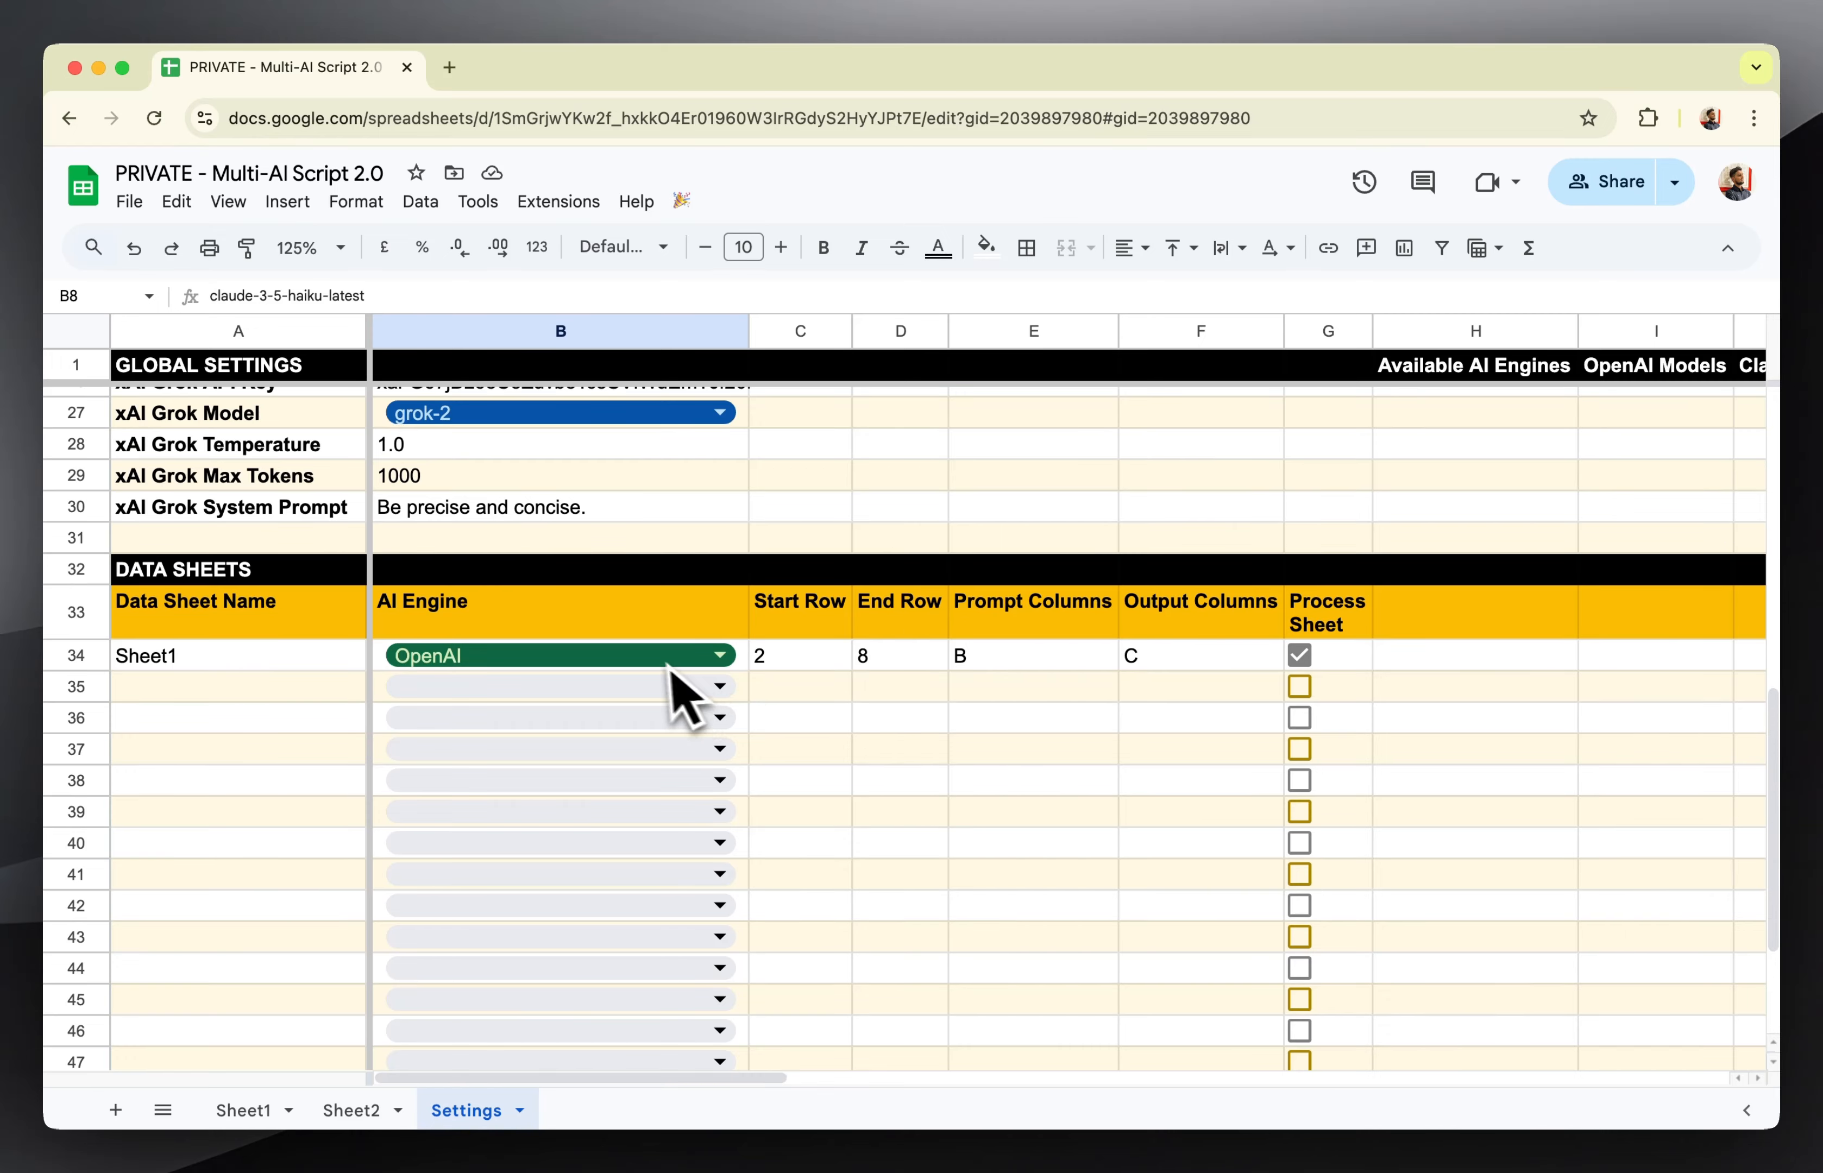
{"action": "left_click", "coordinate": [643, 652]}
{"action": "left_click", "coordinate": [536, 731]}
{"action": "left_click", "coordinate": [889, 724]}
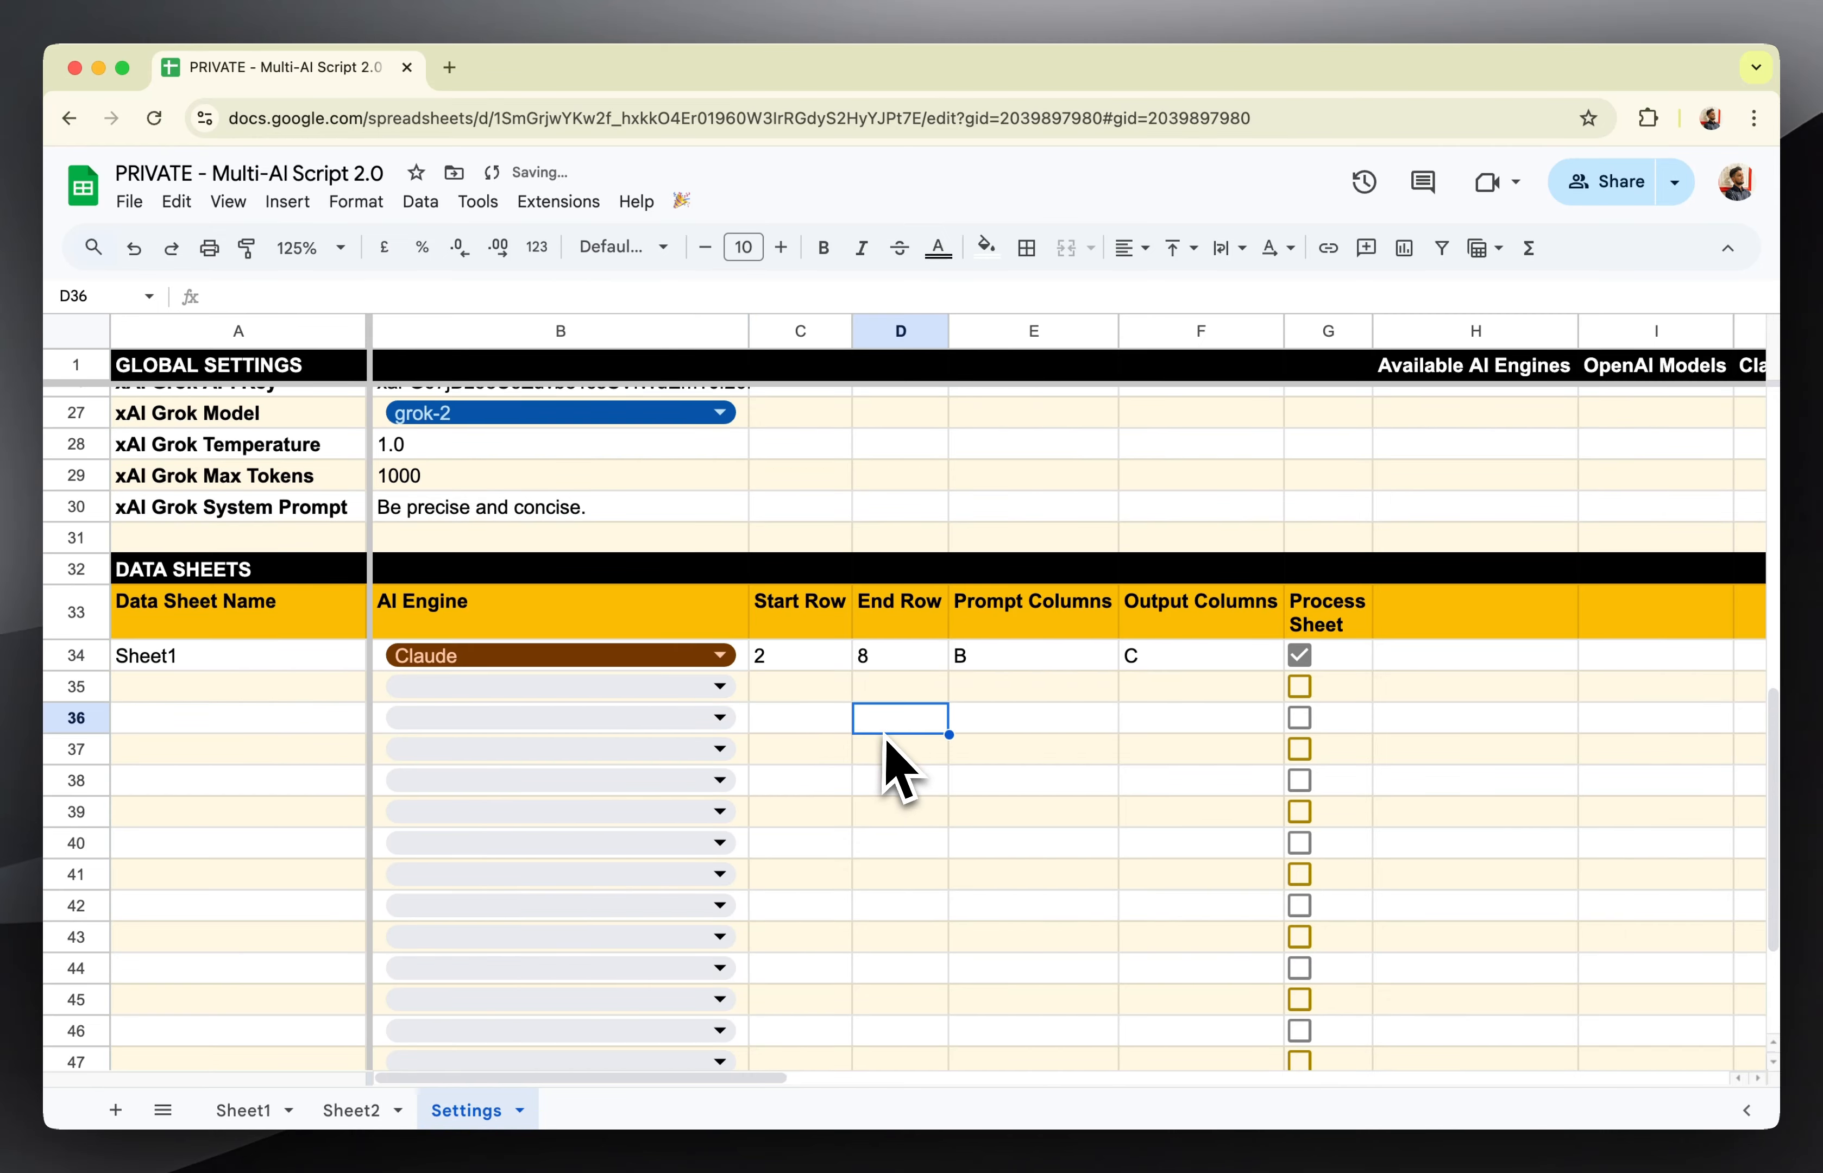
Run Process Sheets again from Sheet1 and follow the generated outputs down to row 8.
{"action": "left_click", "coordinate": [249, 1109]}
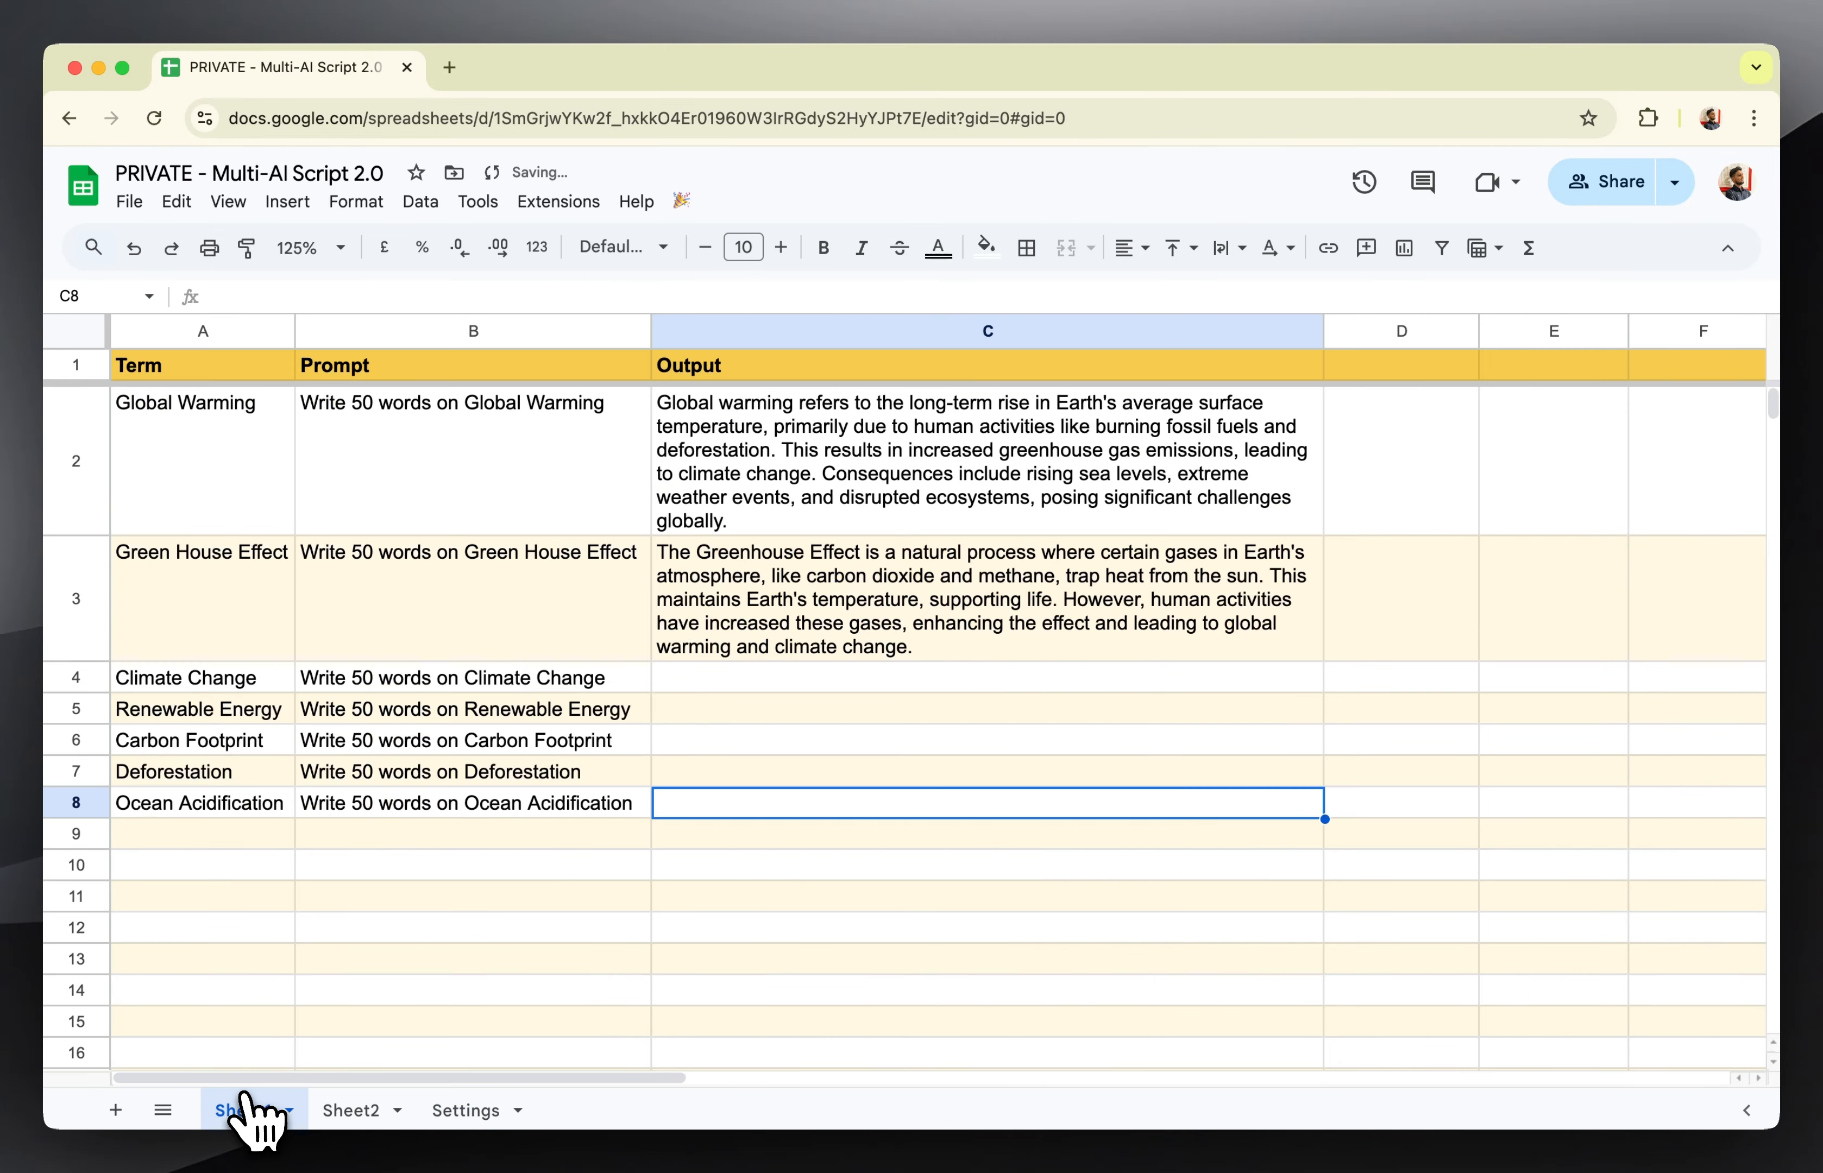
{"action": "left_click", "coordinate": [681, 201]}
{"action": "left_click", "coordinate": [728, 243]}
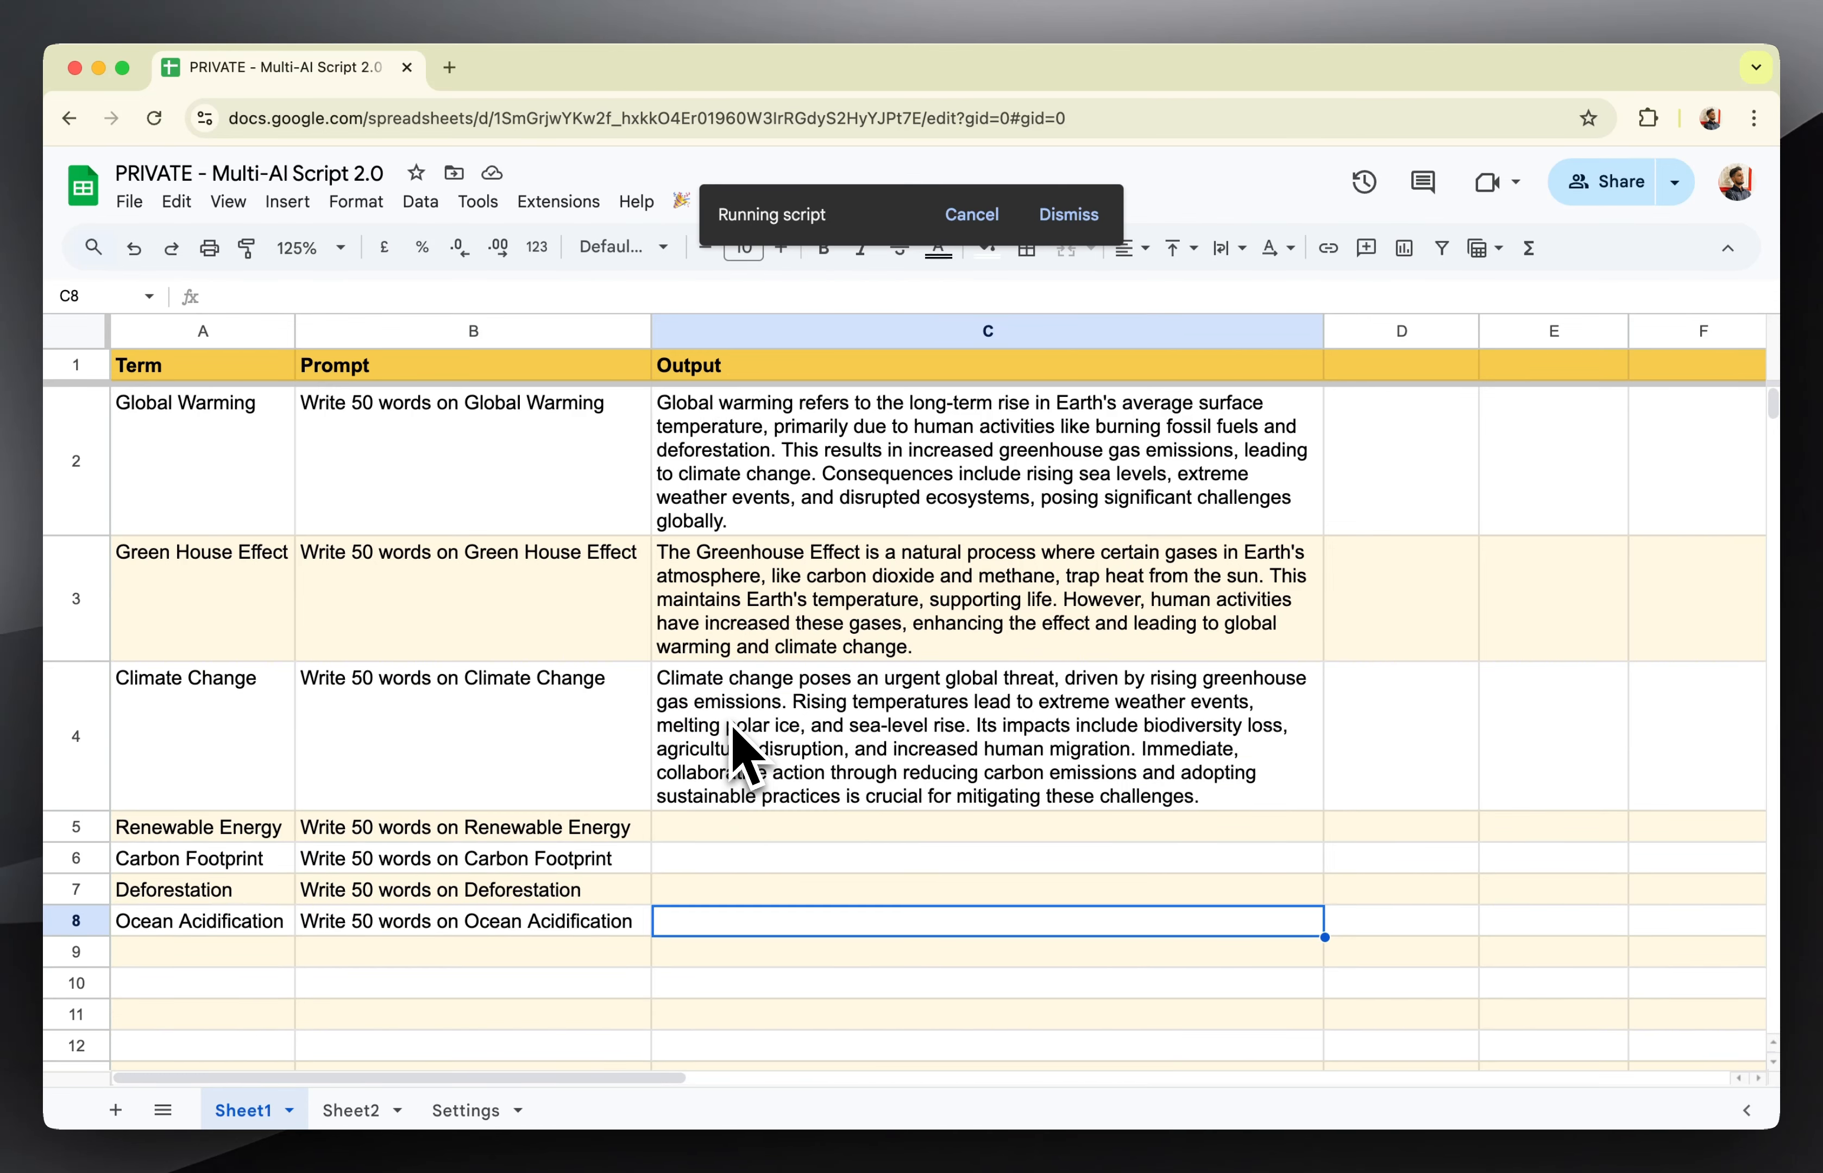
{"action": "scroll", "coordinate": [559, 916], "scroll_direction": "down", "scroll_amount": 2}
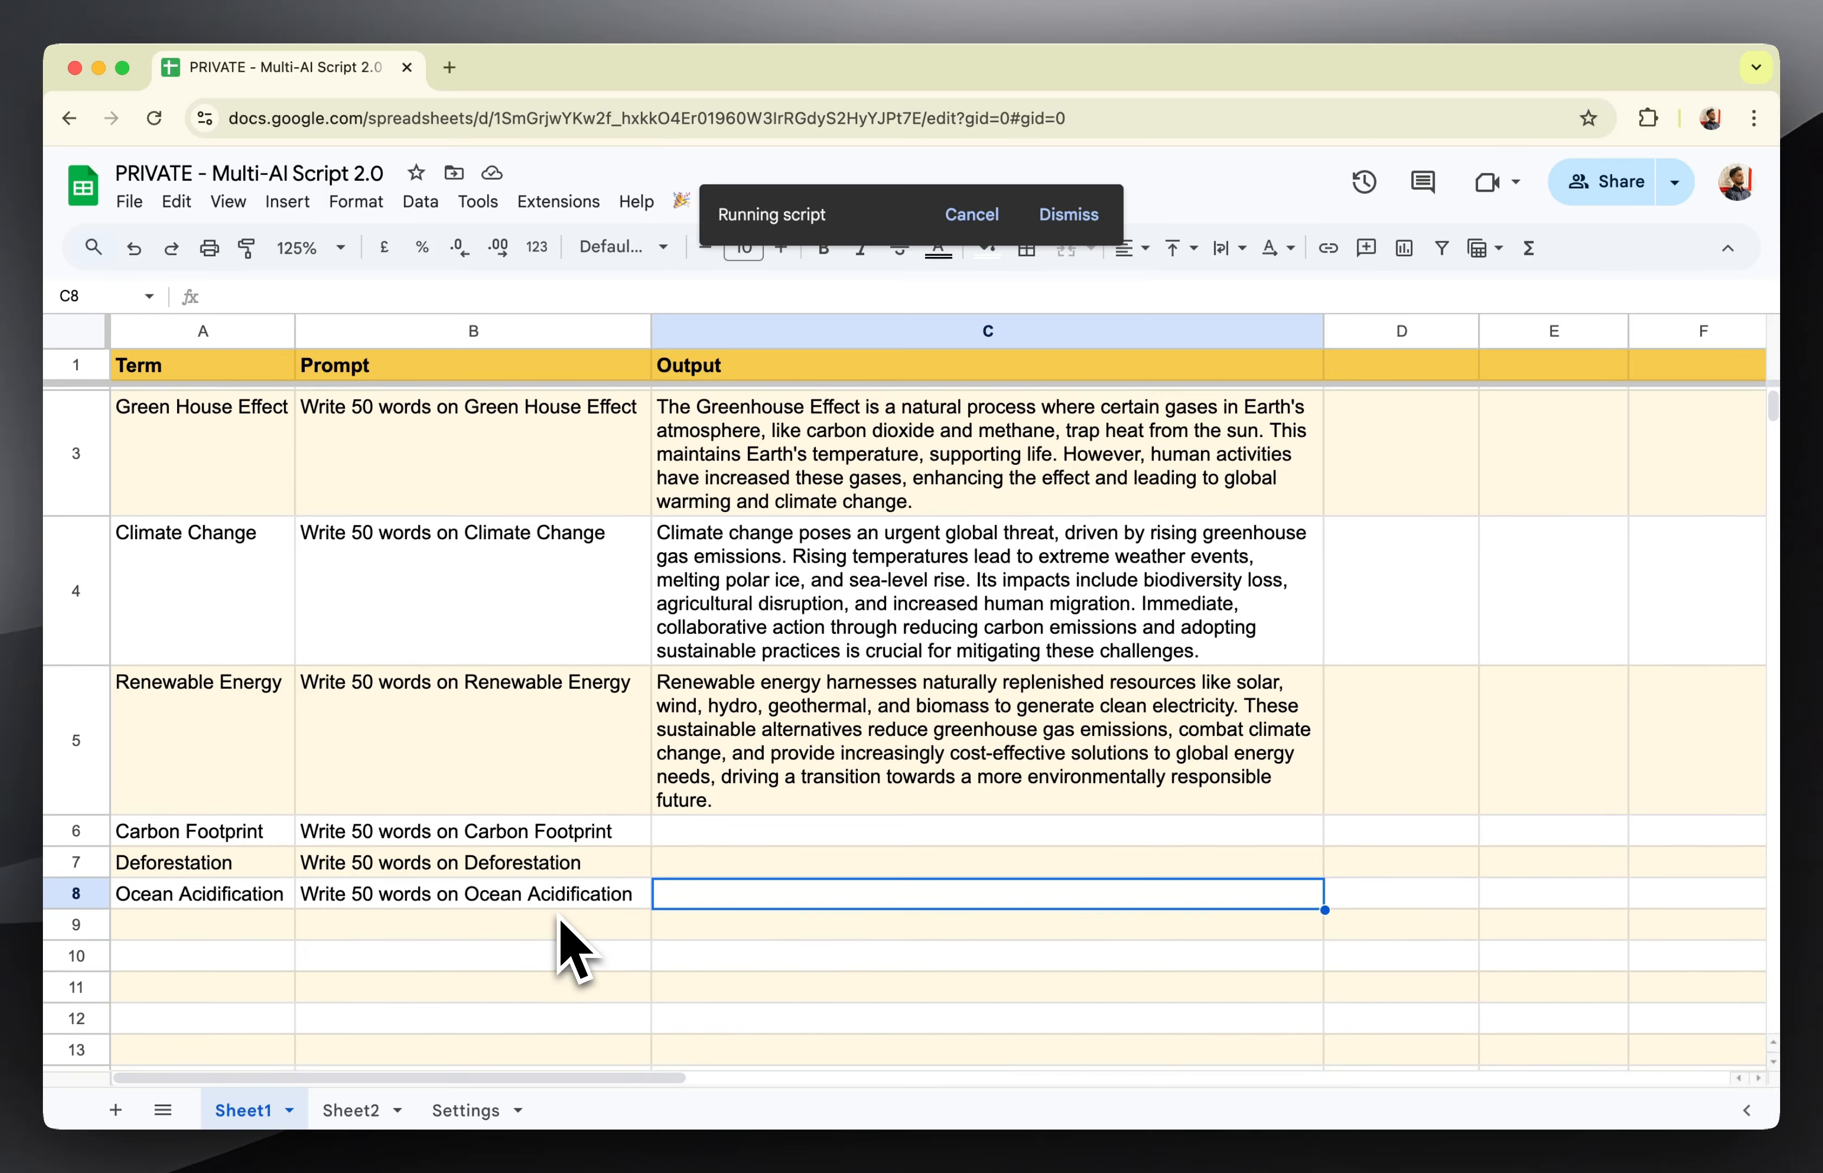
{"action": "scroll", "coordinate": [575, 950], "scroll_direction": "down", "scroll_amount": 2}
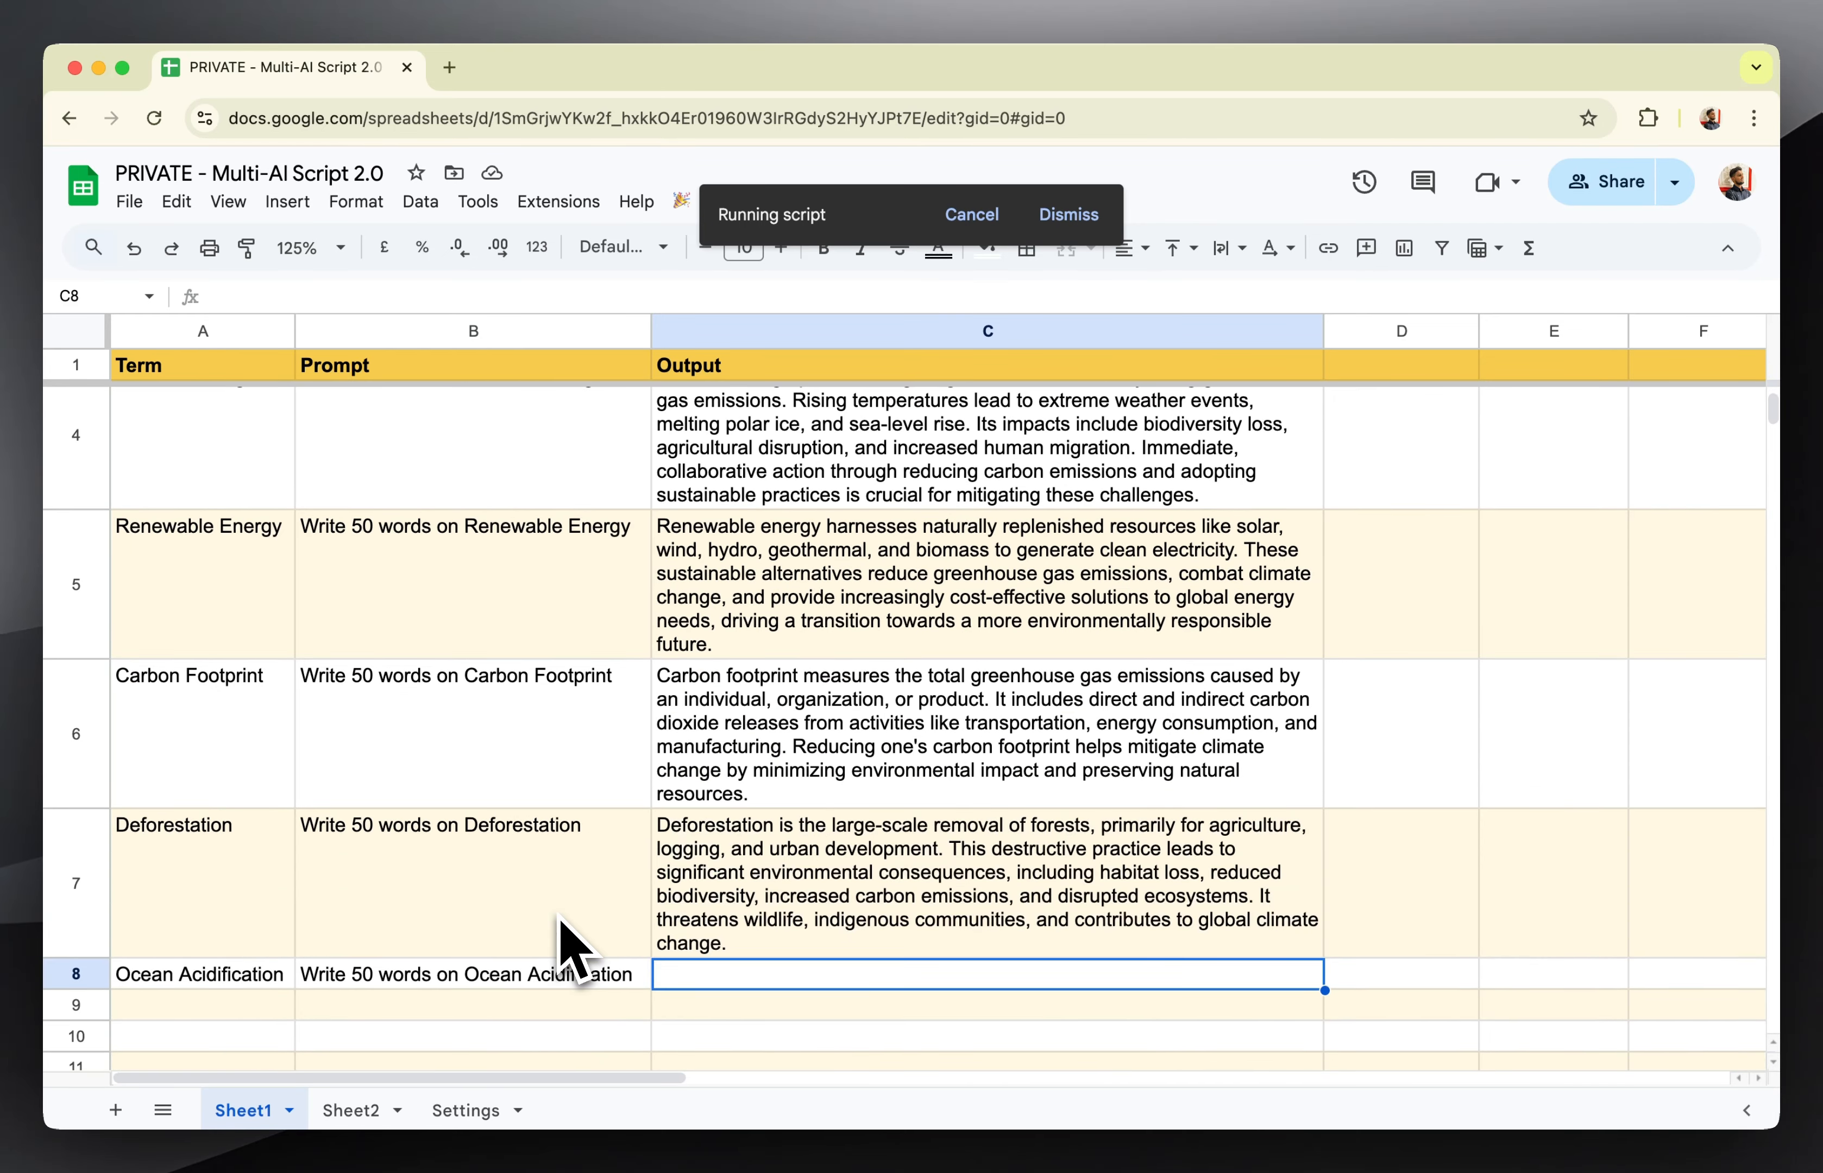
{"action": "scroll", "coordinate": [571, 950], "scroll_direction": "down", "scroll_amount": 4}
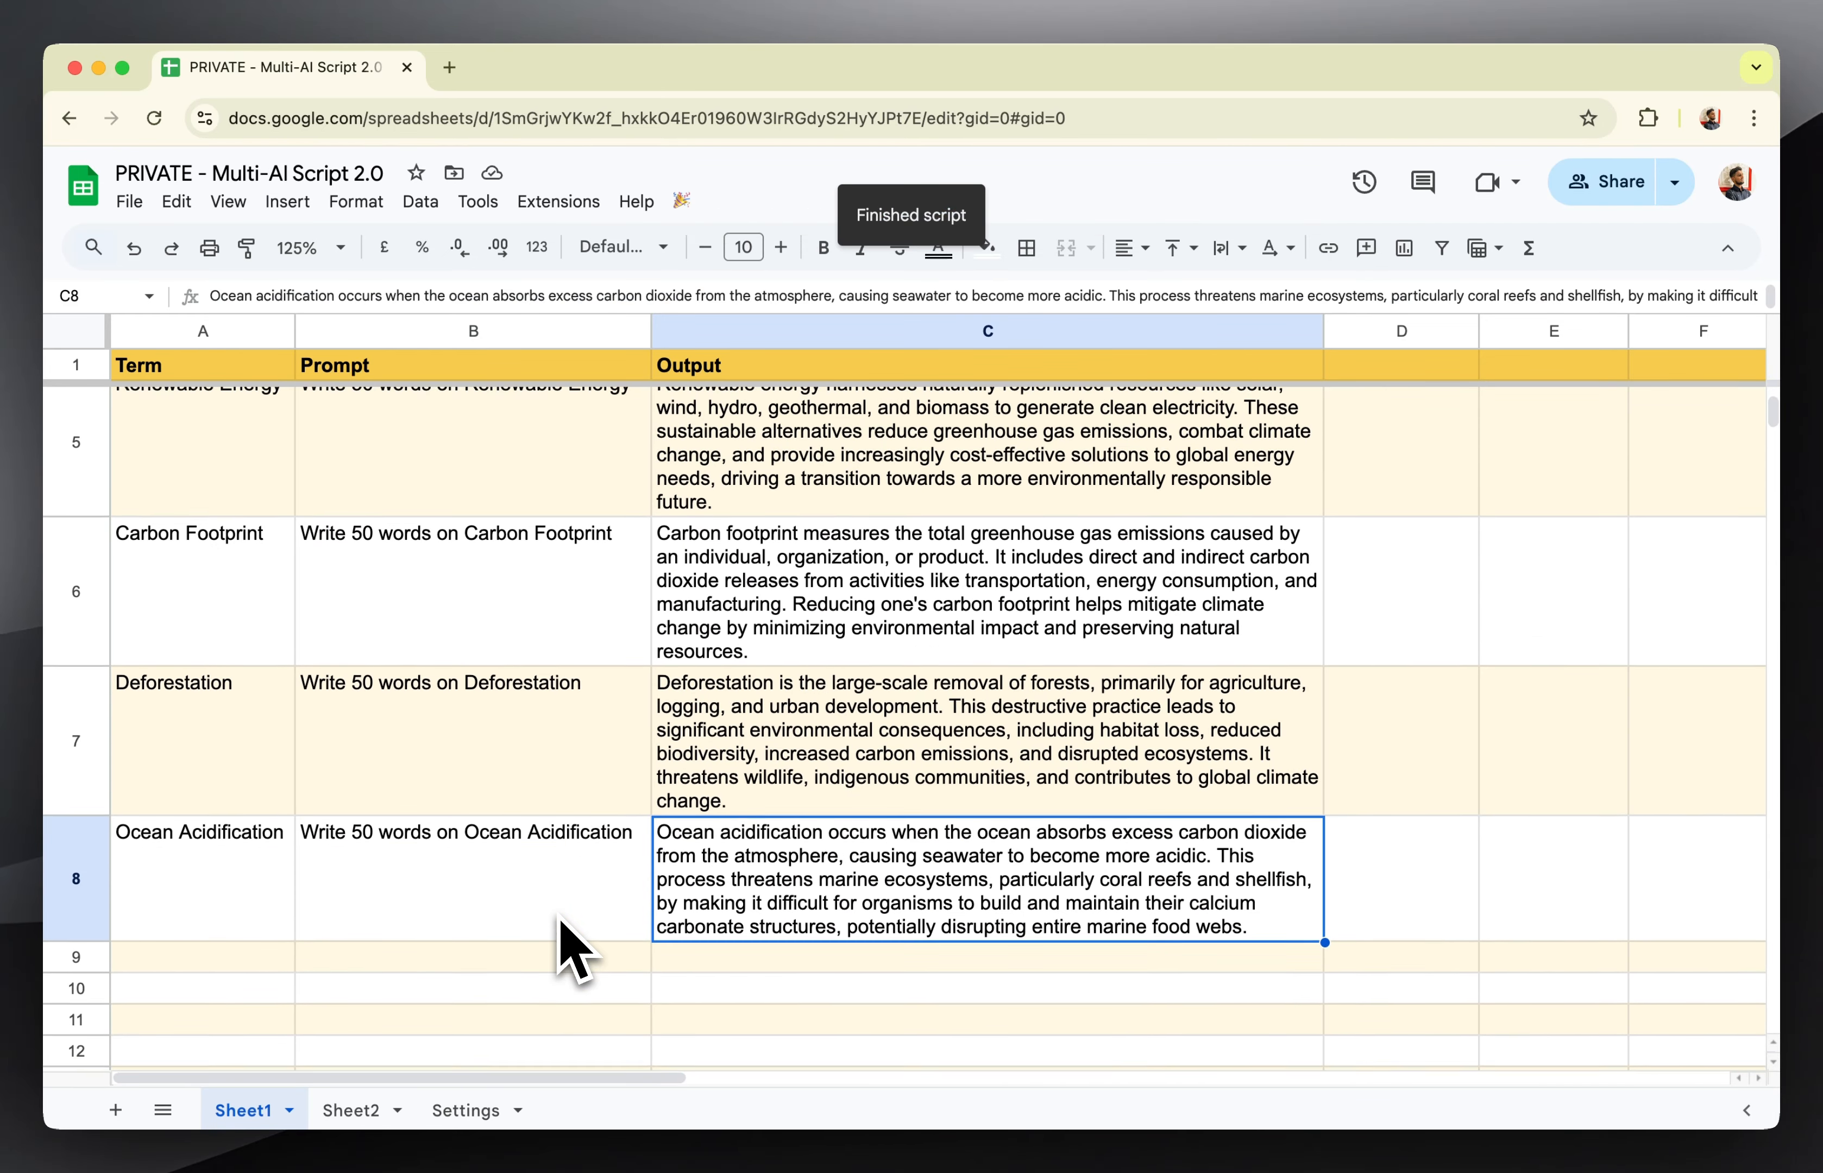
Review the generated outputs in Sheet1 from the Global Warming row down to Ocean Acidification.
{"action": "scroll", "coordinate": [571, 946], "scroll_direction": "up", "scroll_amount": 8}
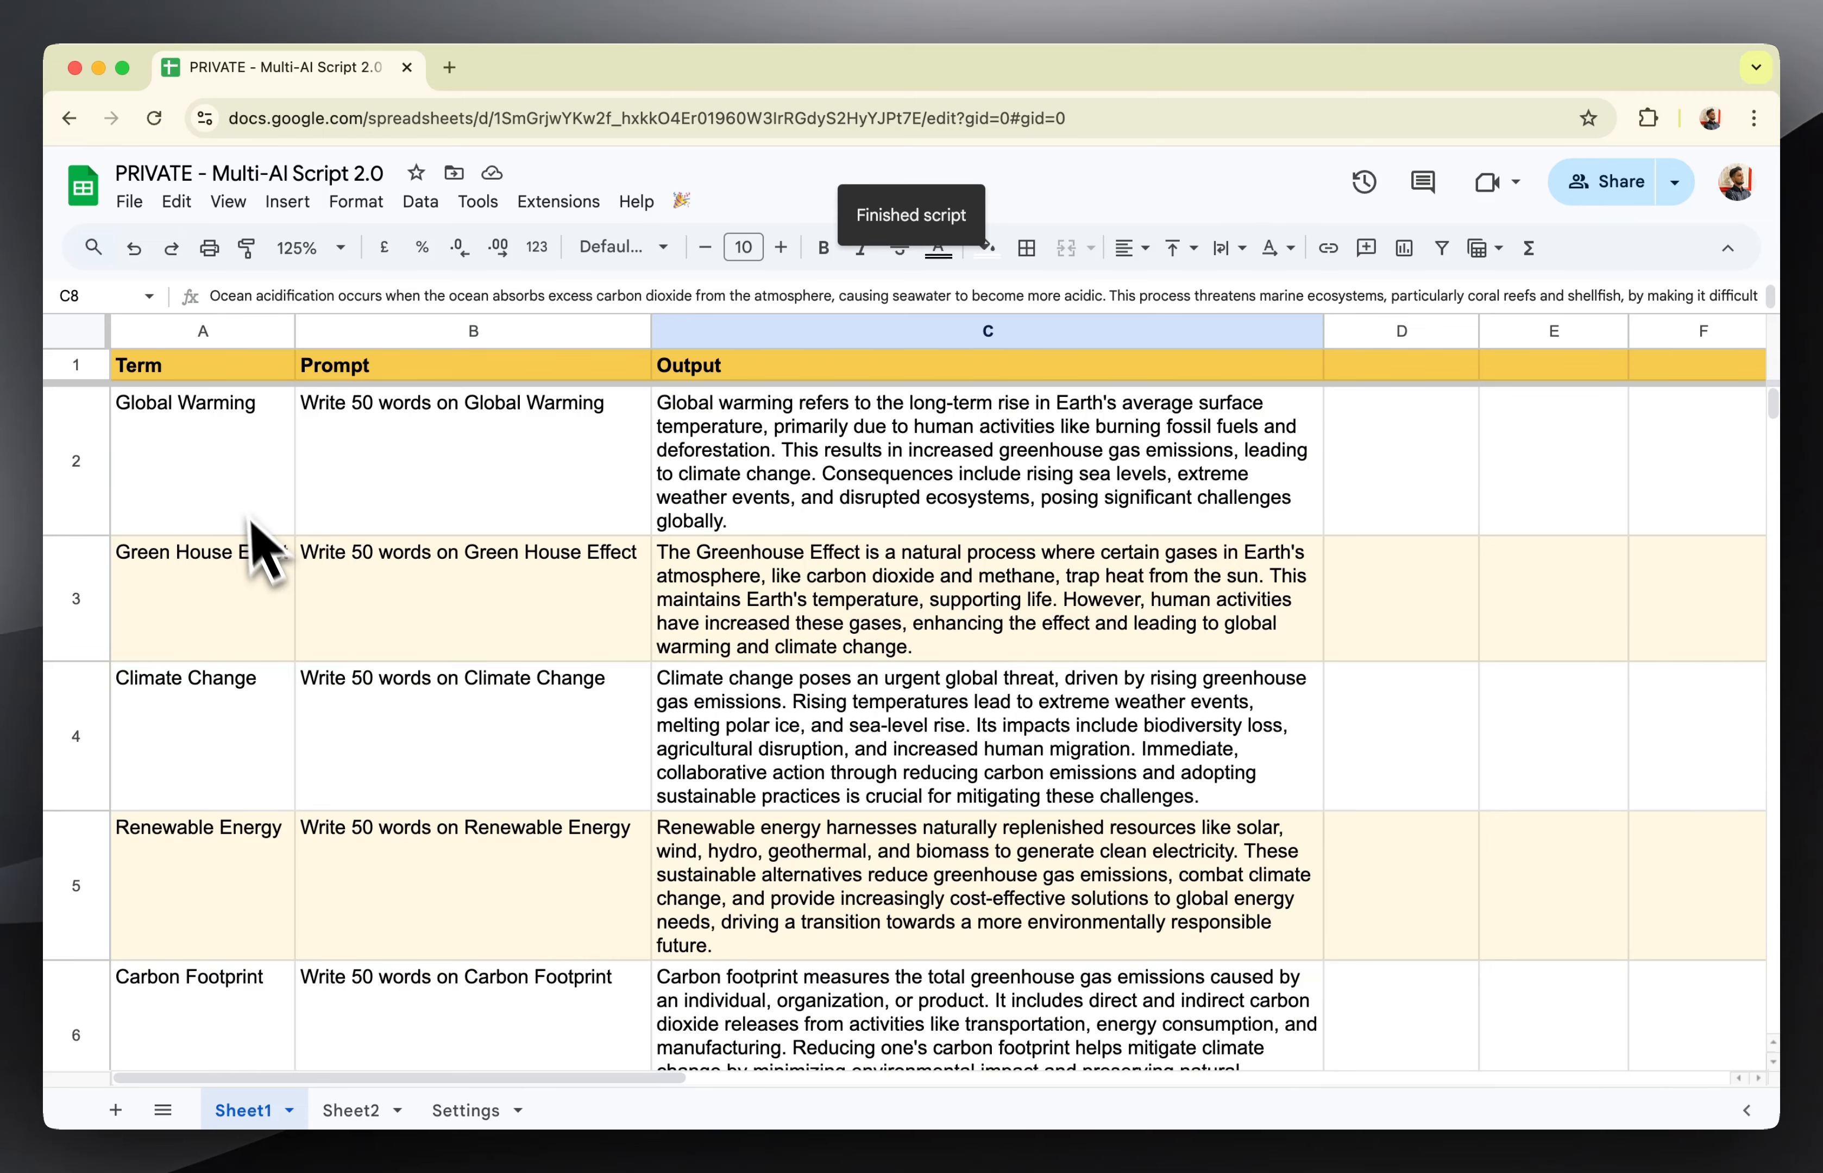
{"action": "scroll", "coordinate": [241, 510], "scroll_direction": "down", "scroll_amount": 10}
{"action": "left_click", "coordinate": [222, 634]}
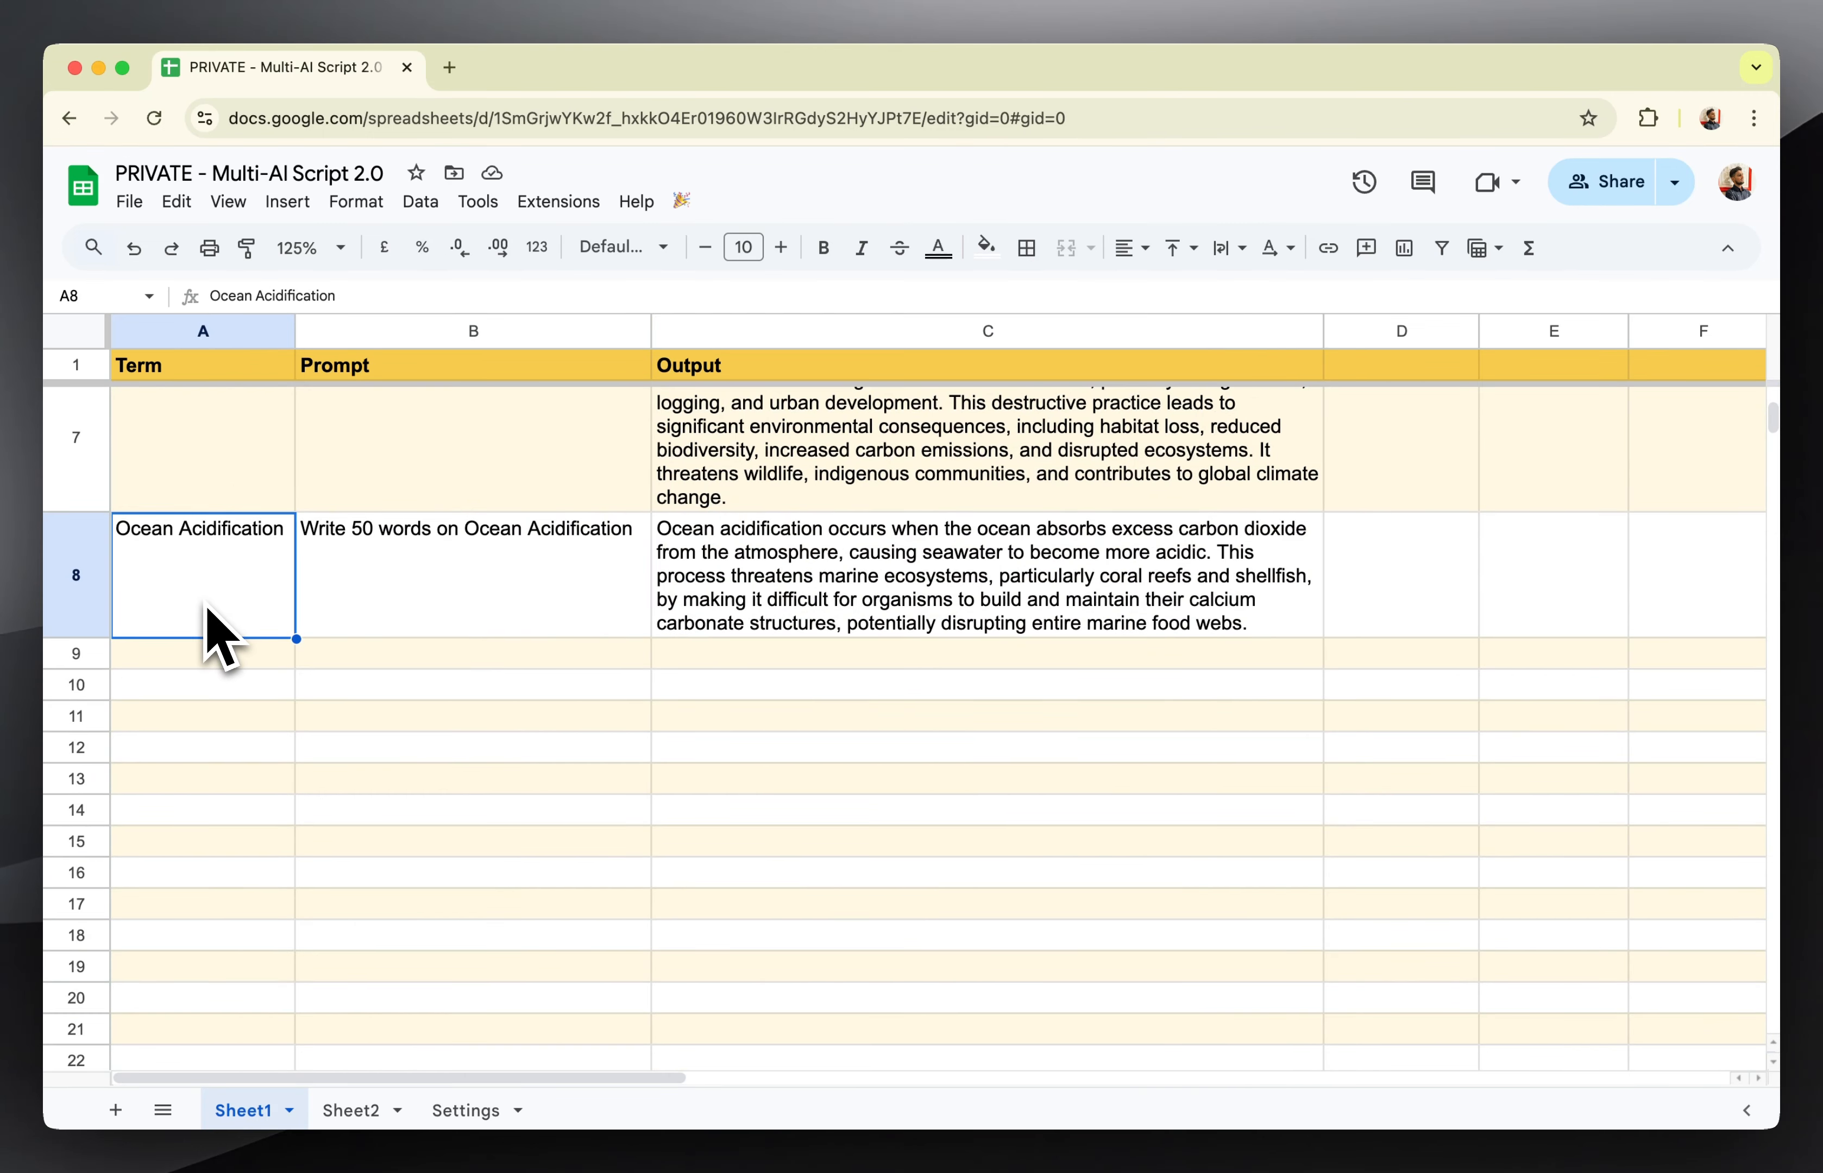
{"action": "scroll", "coordinate": [206, 621], "scroll_direction": "up", "scroll_amount": 10}
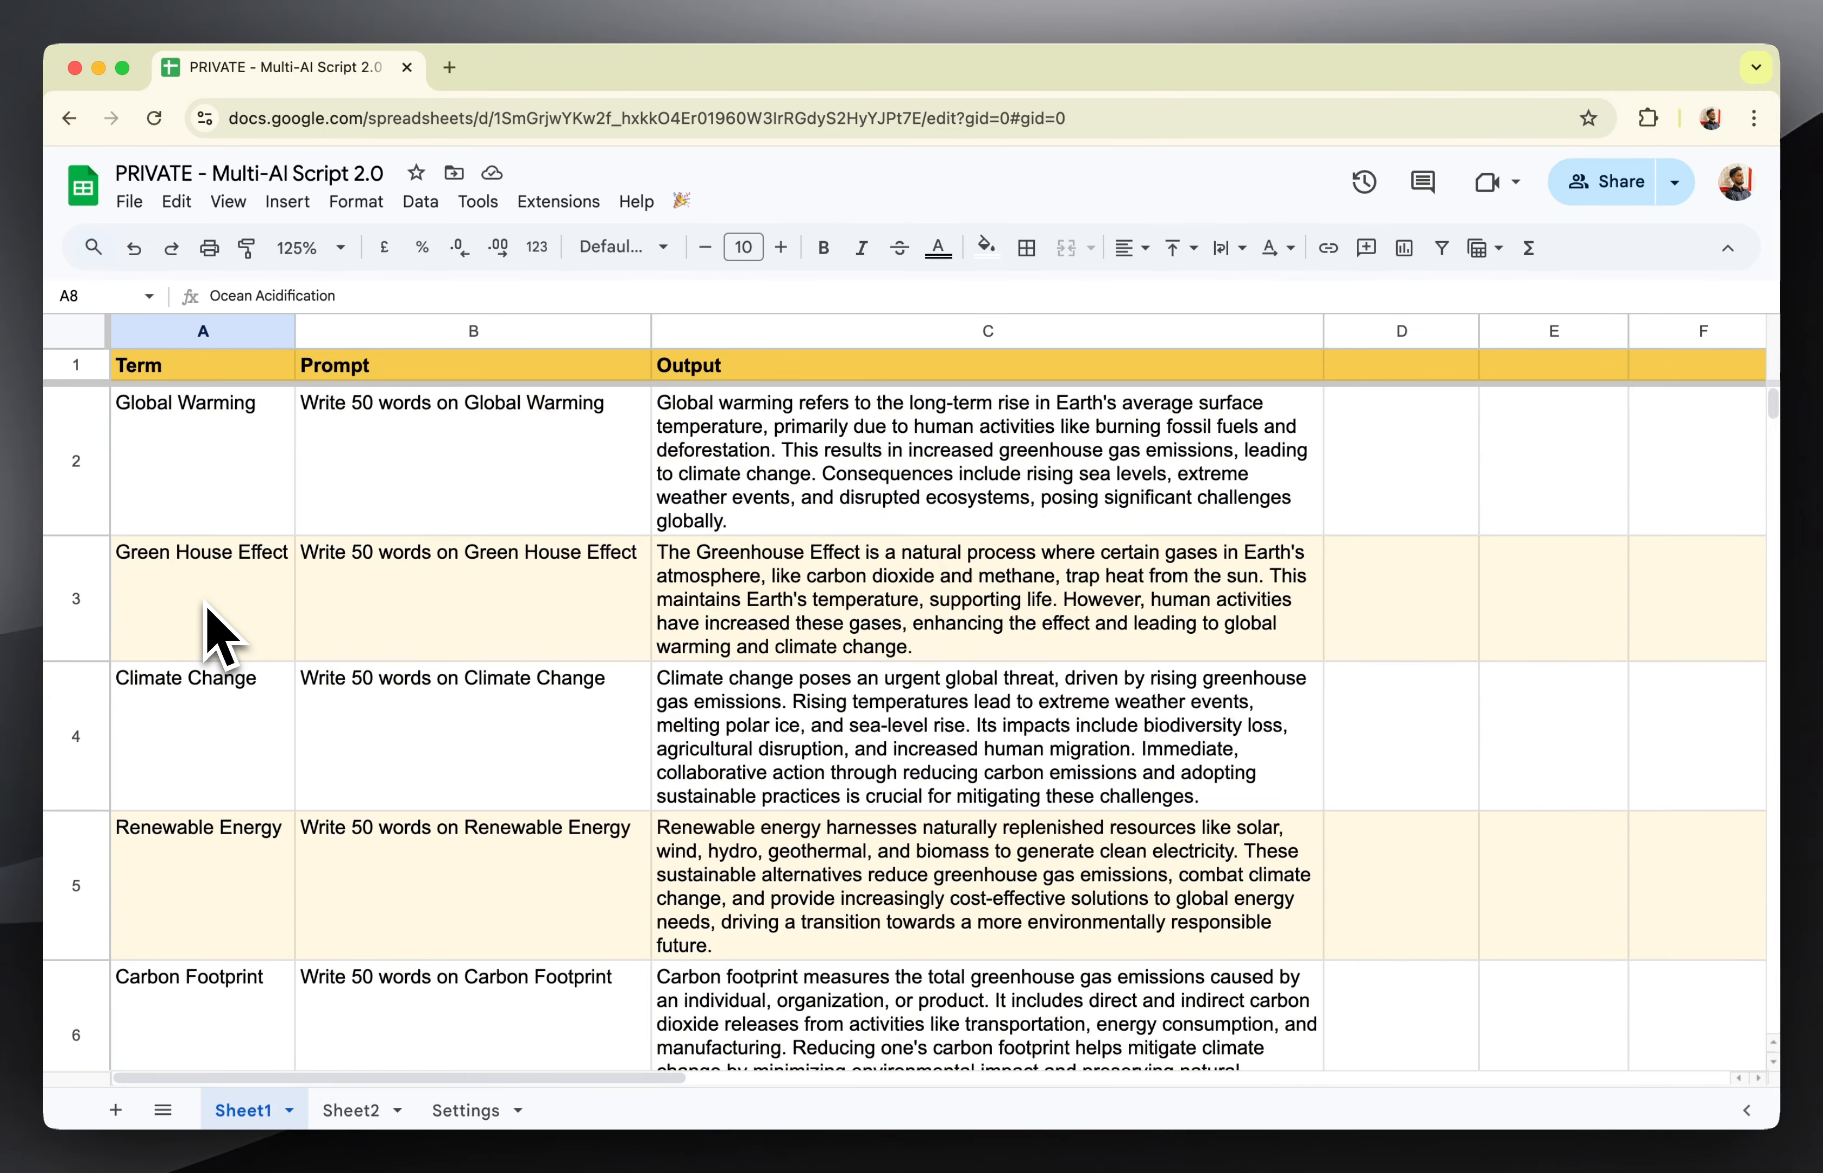
In Sheet2, enter ="Write 50 words on "&A2 in B2 and auto-fill the Prompt 1 column down to row 8.
{"action": "left_click", "coordinate": [337, 1112]}
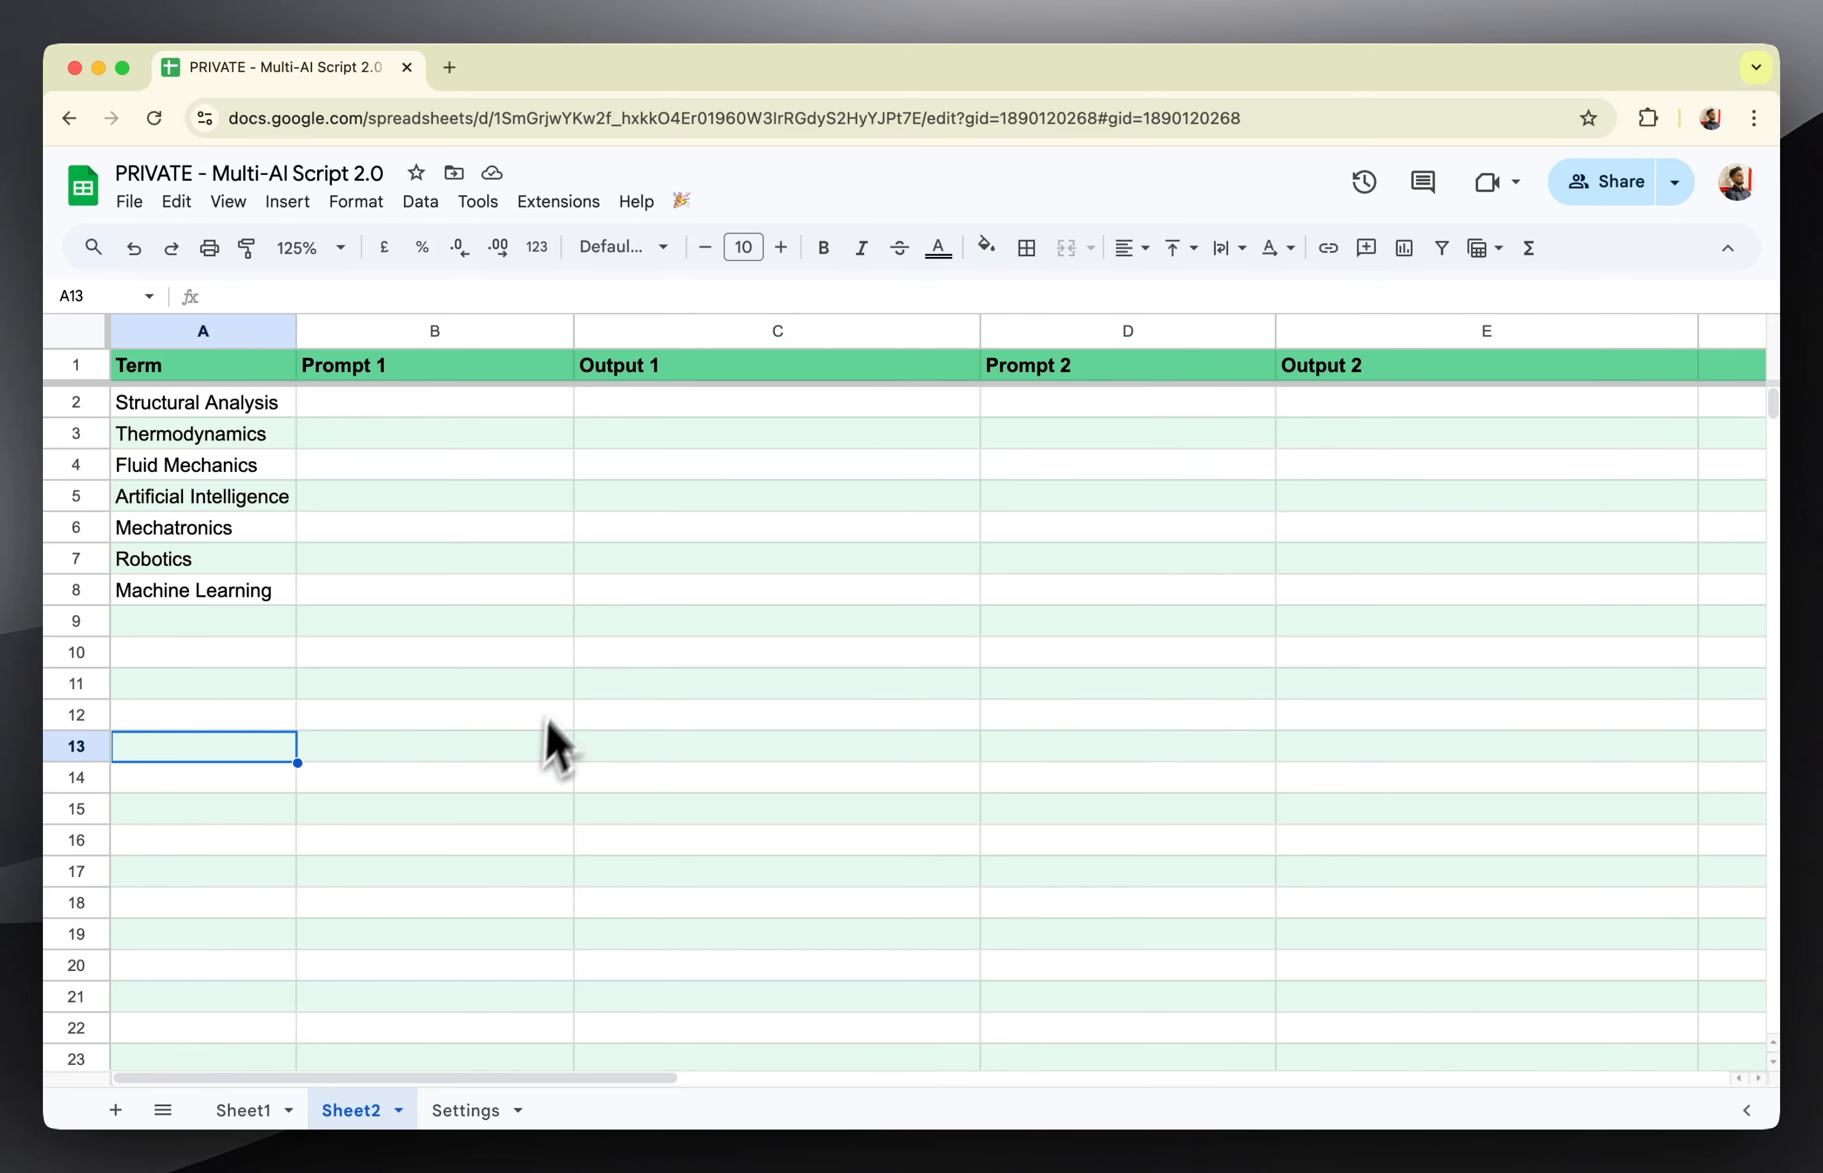
{"action": "left_click", "coordinate": [559, 684]}
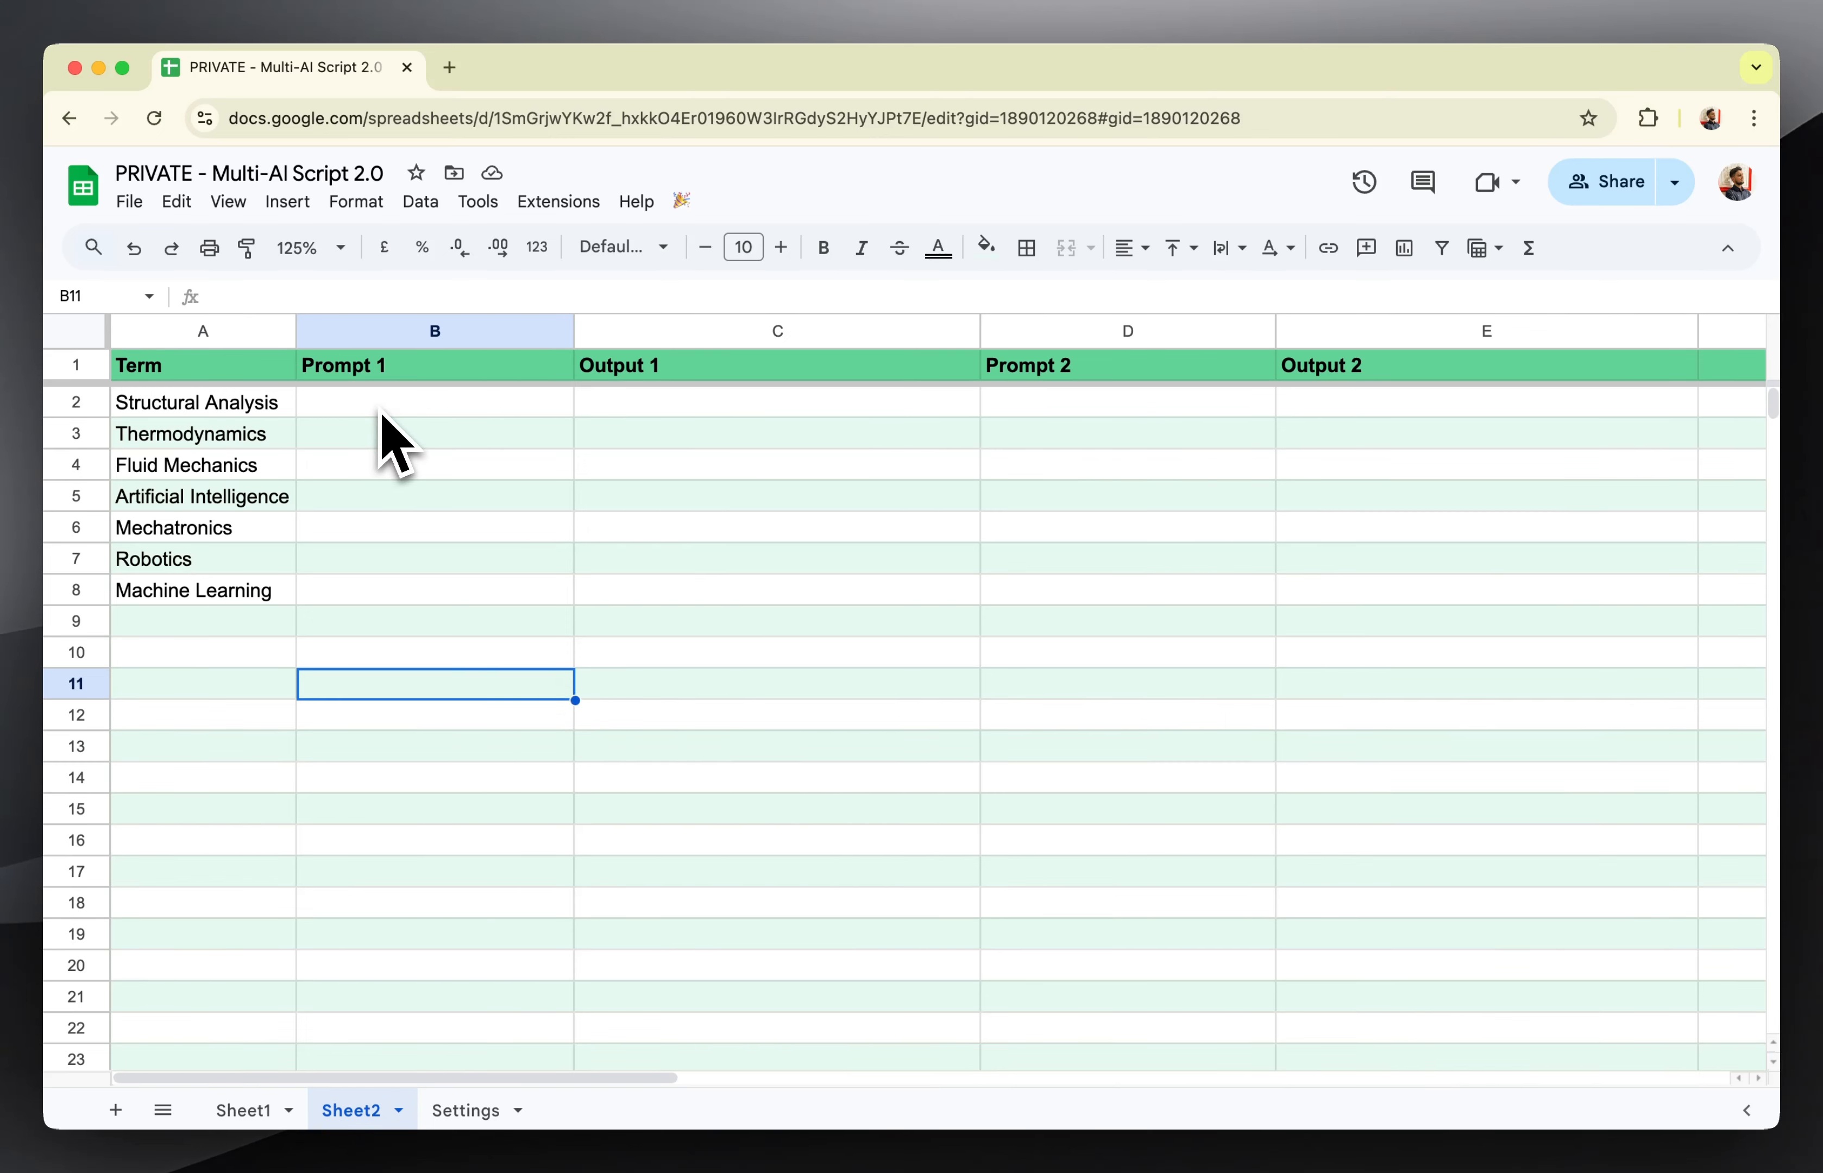
{"action": "left_click", "coordinate": [239, 405]}
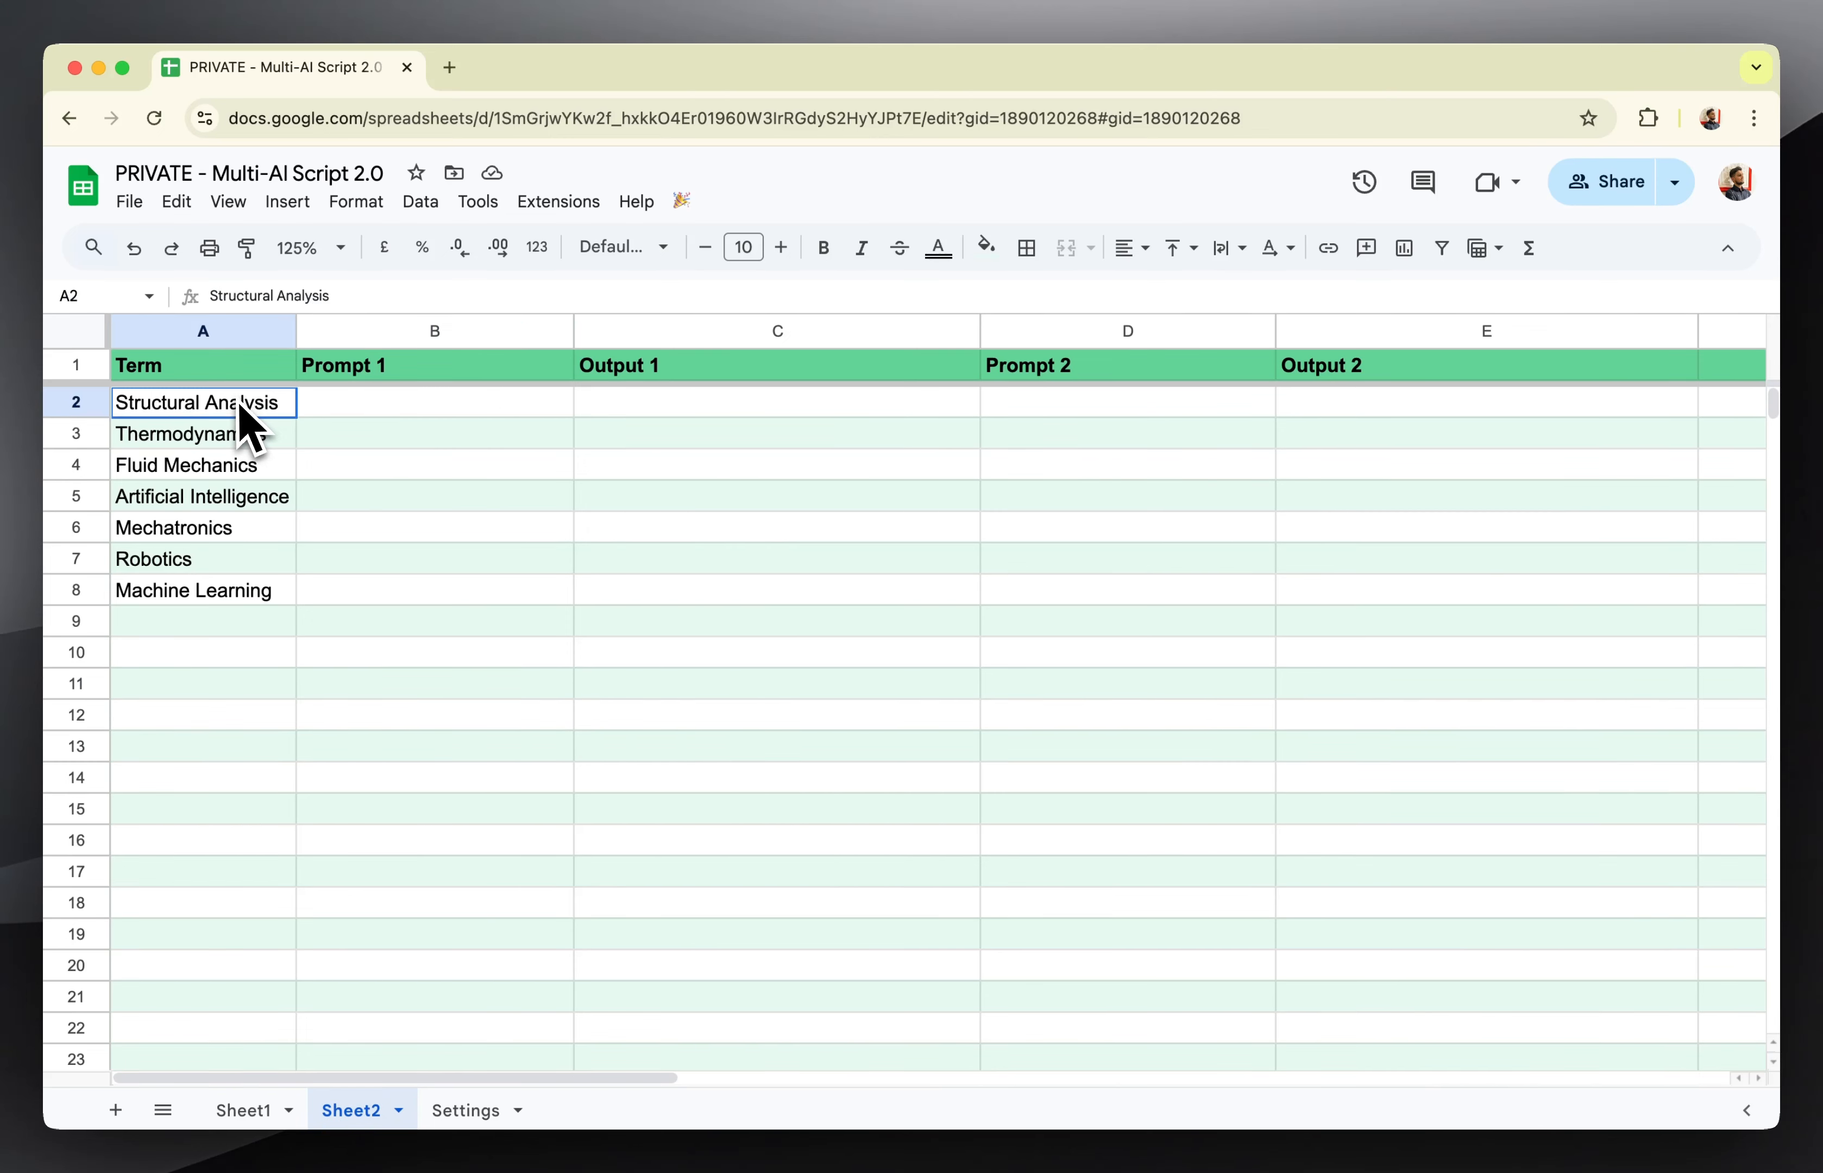
{"action": "left_click", "coordinate": [314, 415]}
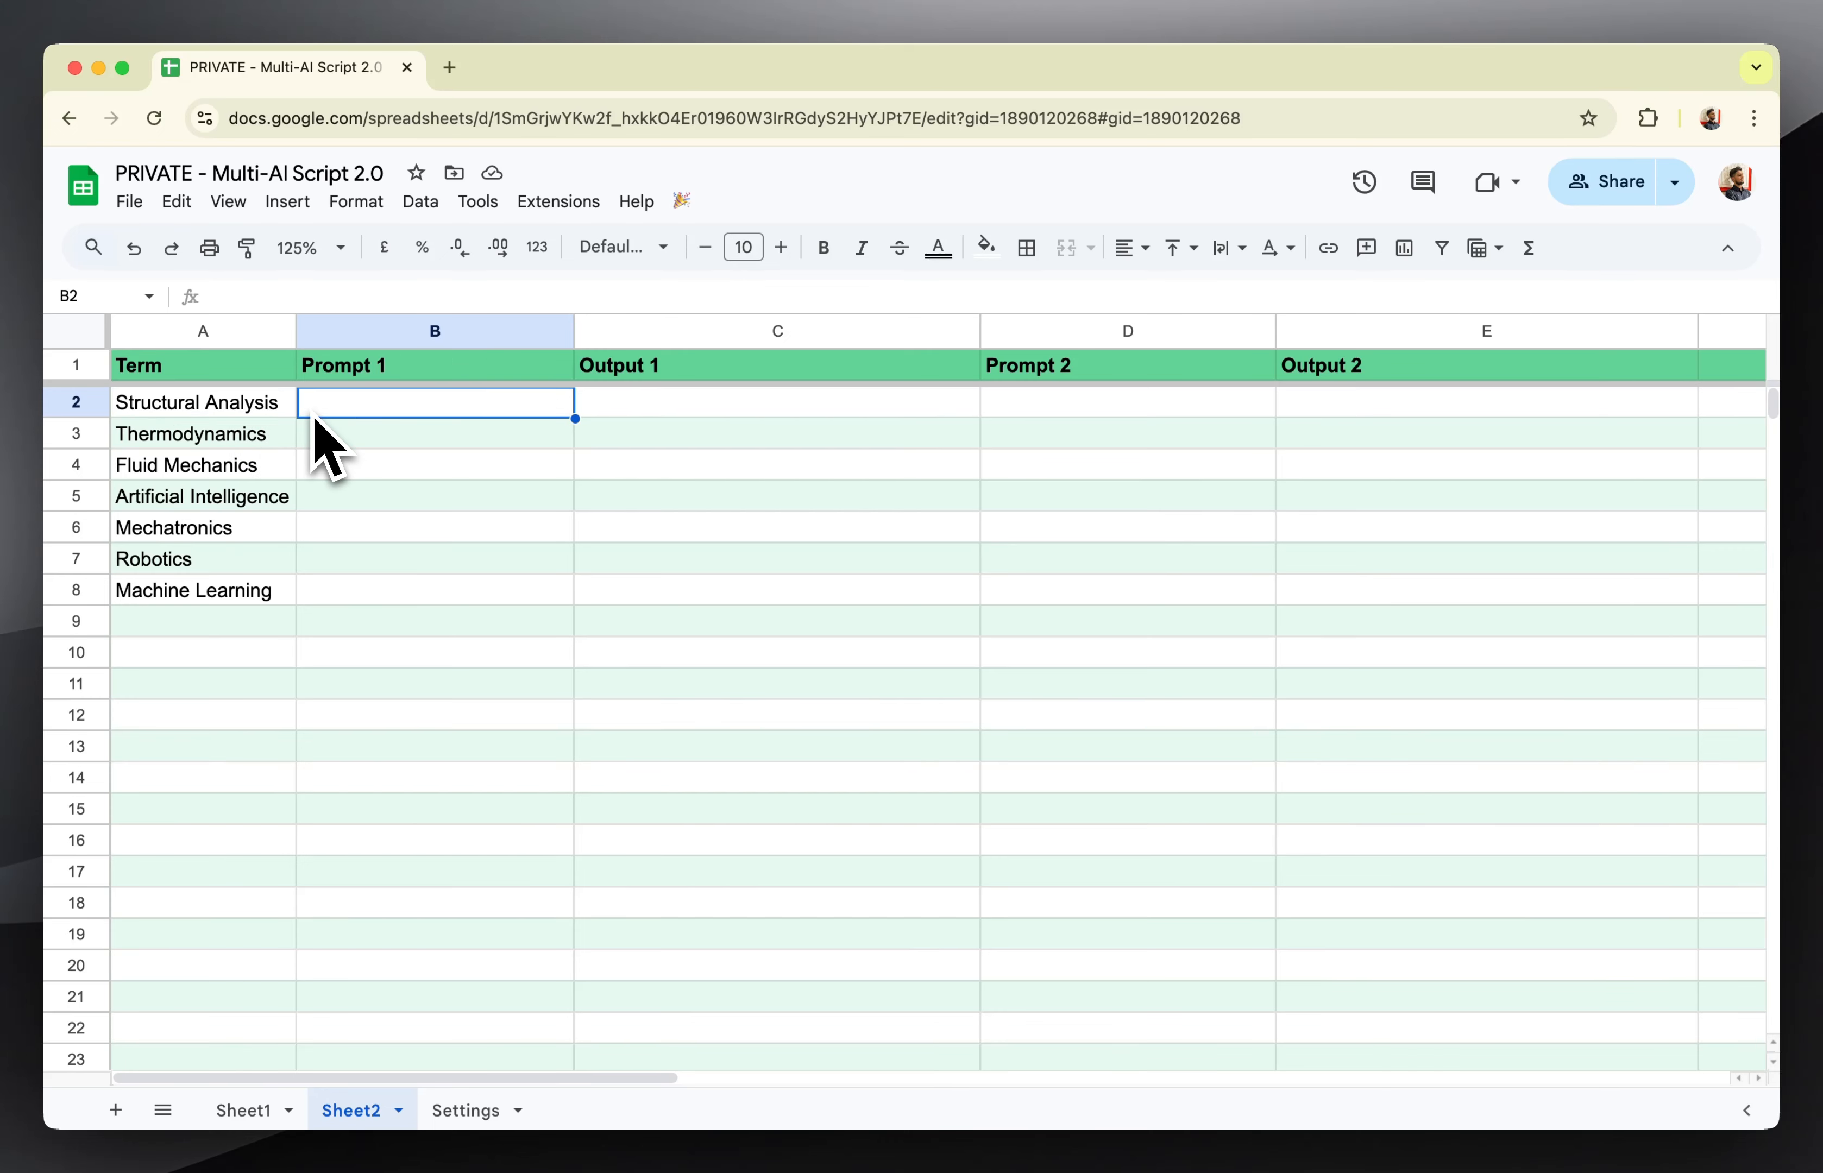
{"action": "type", "text": "="}
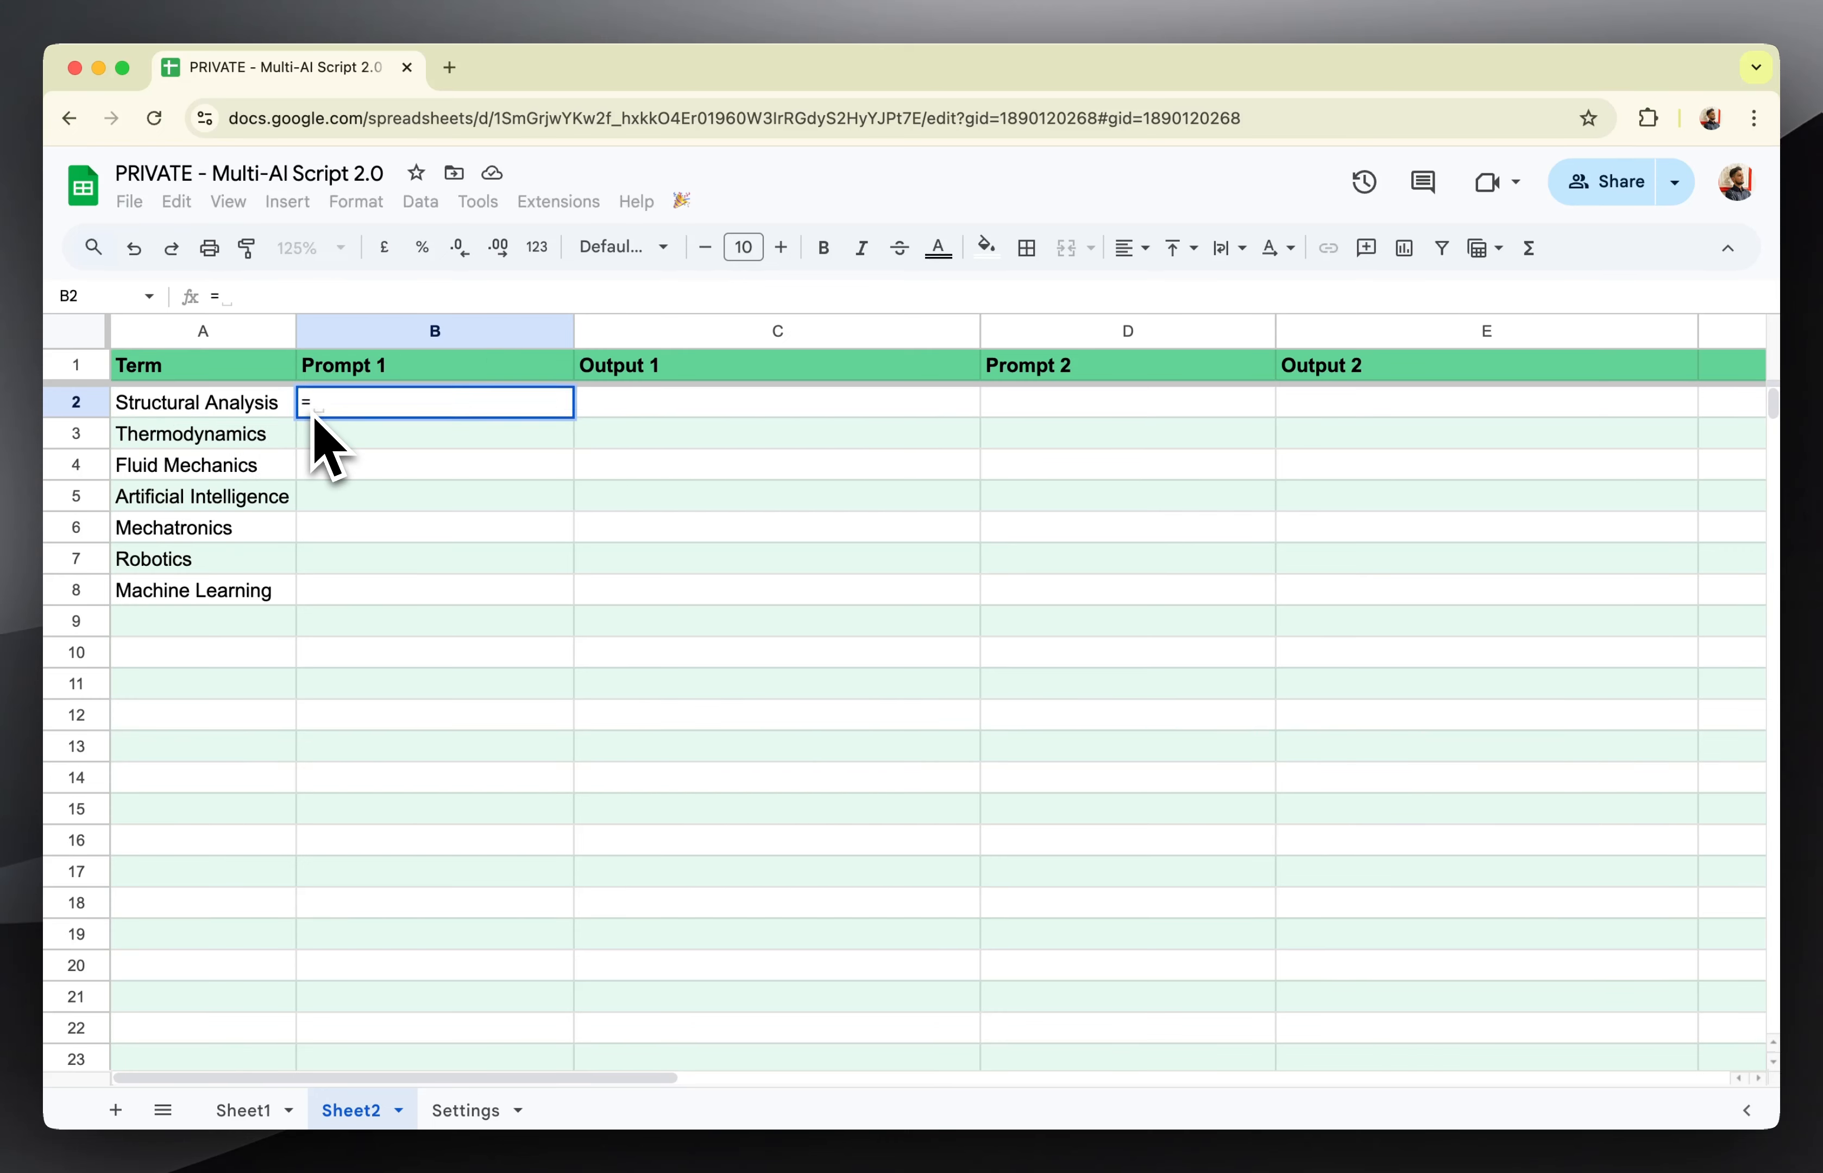
{"action": "type", "text": "\"Write 50 words on"}
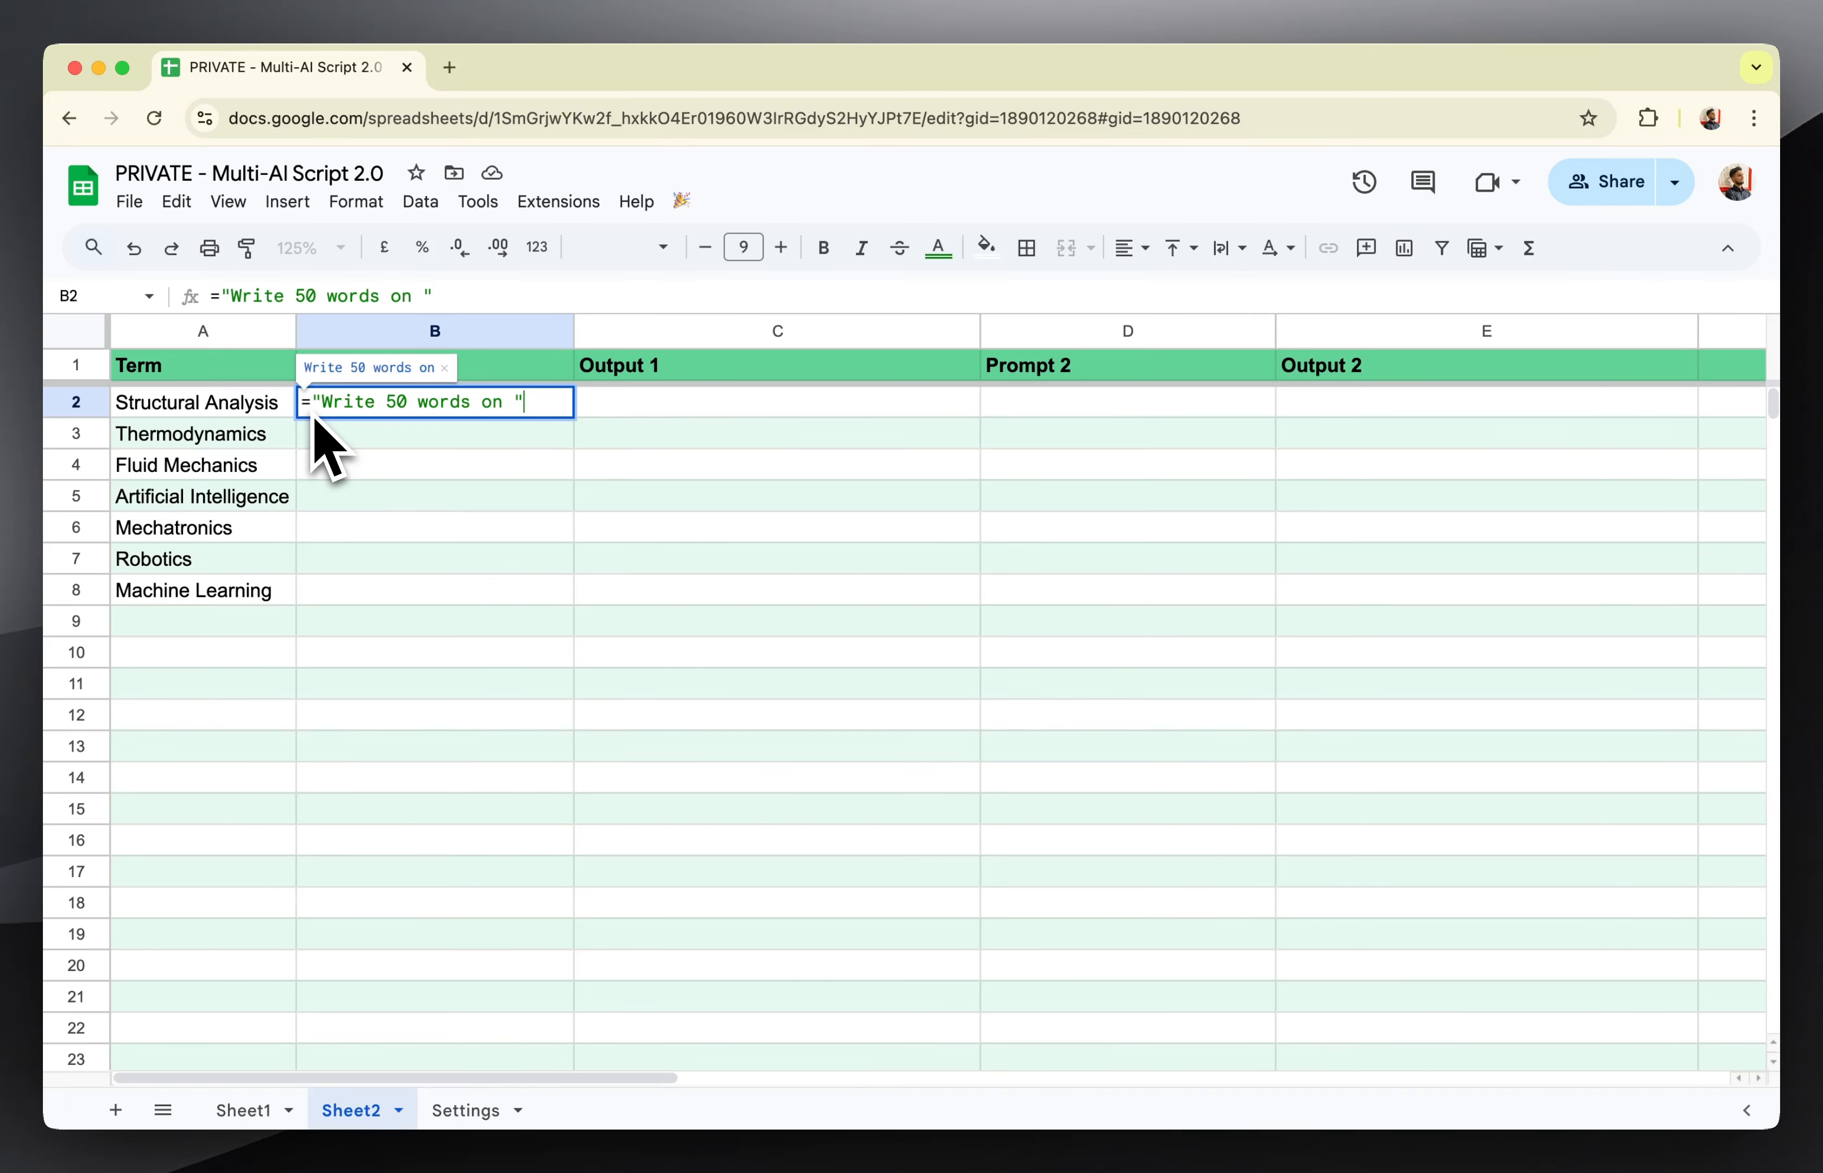
{"action": "type", "text": "&"}
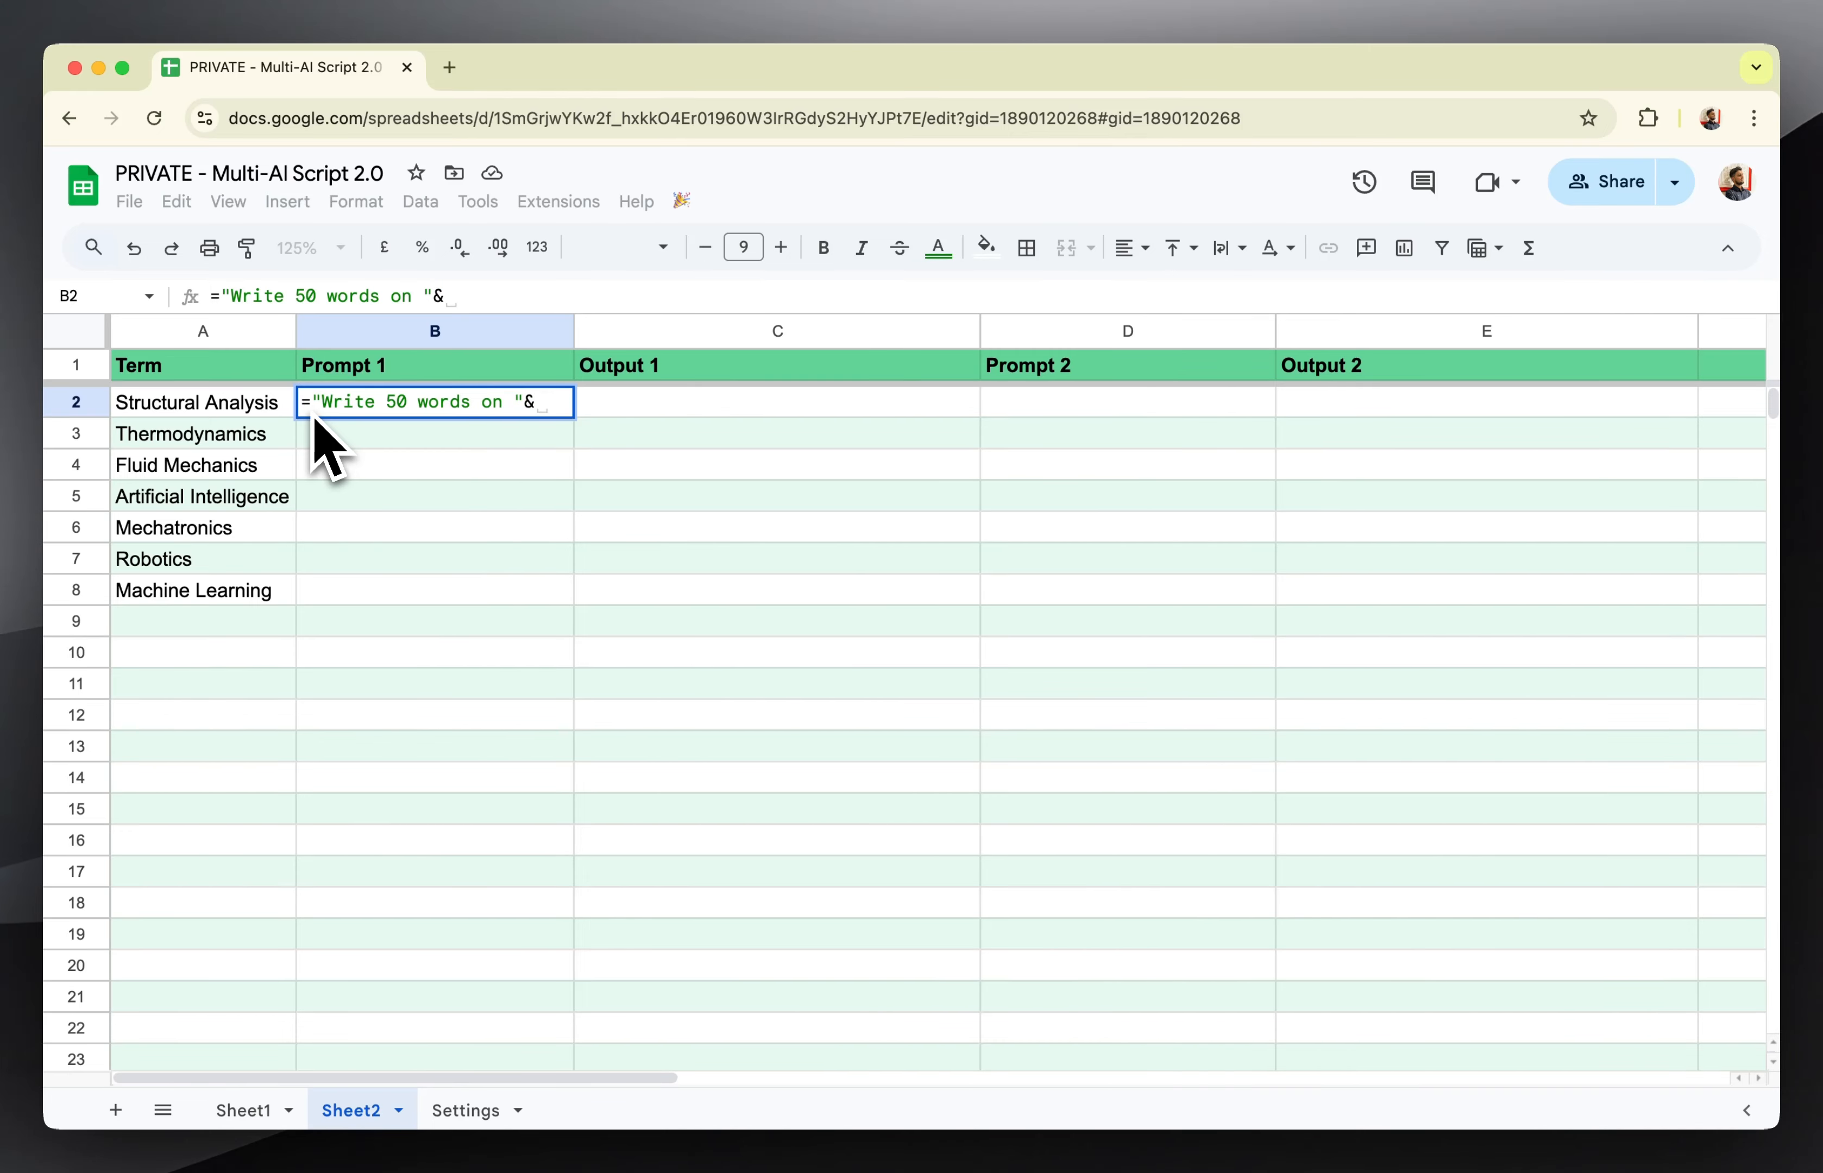
{"action": "type", "text": "A2"}
{"action": "key", "text": "Return"}
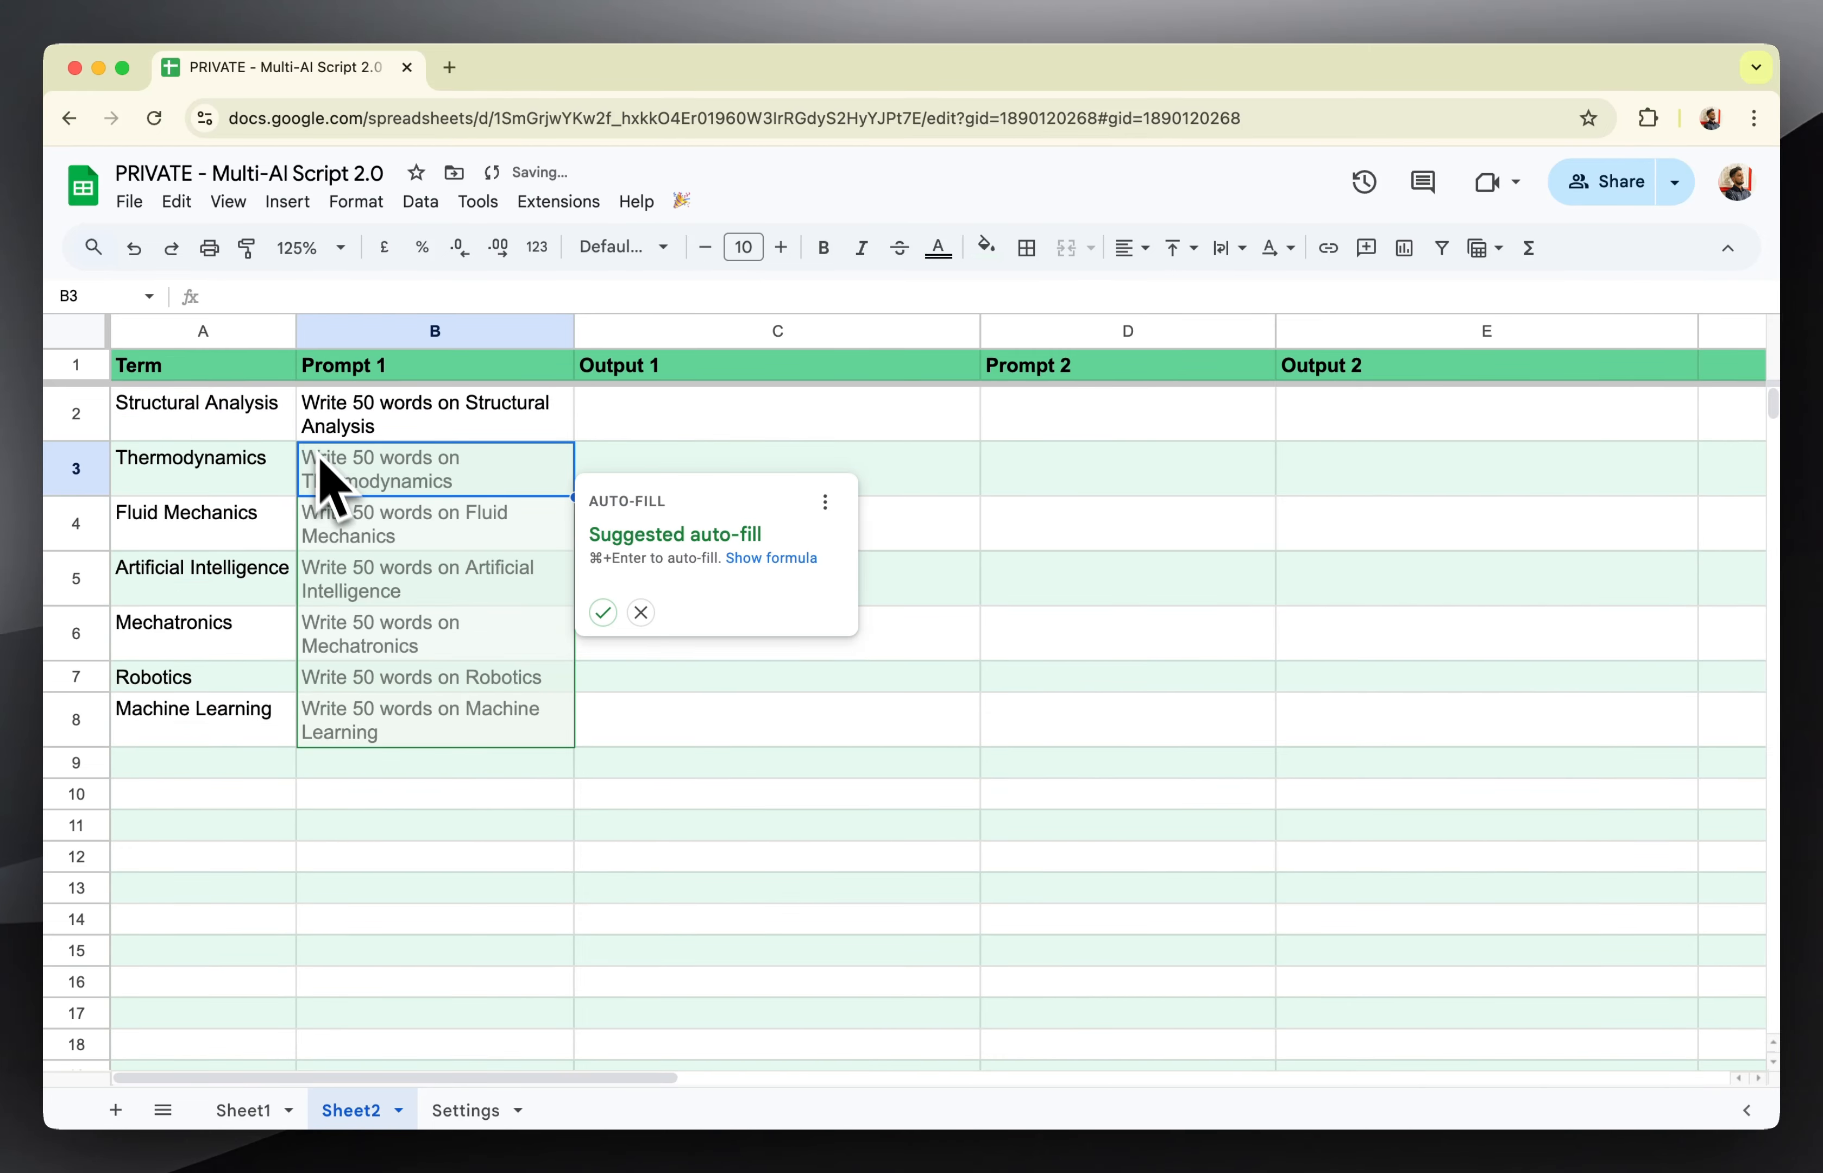
{"action": "left_click", "coordinate": [603, 613]}
{"action": "left_click", "coordinate": [466, 800]}
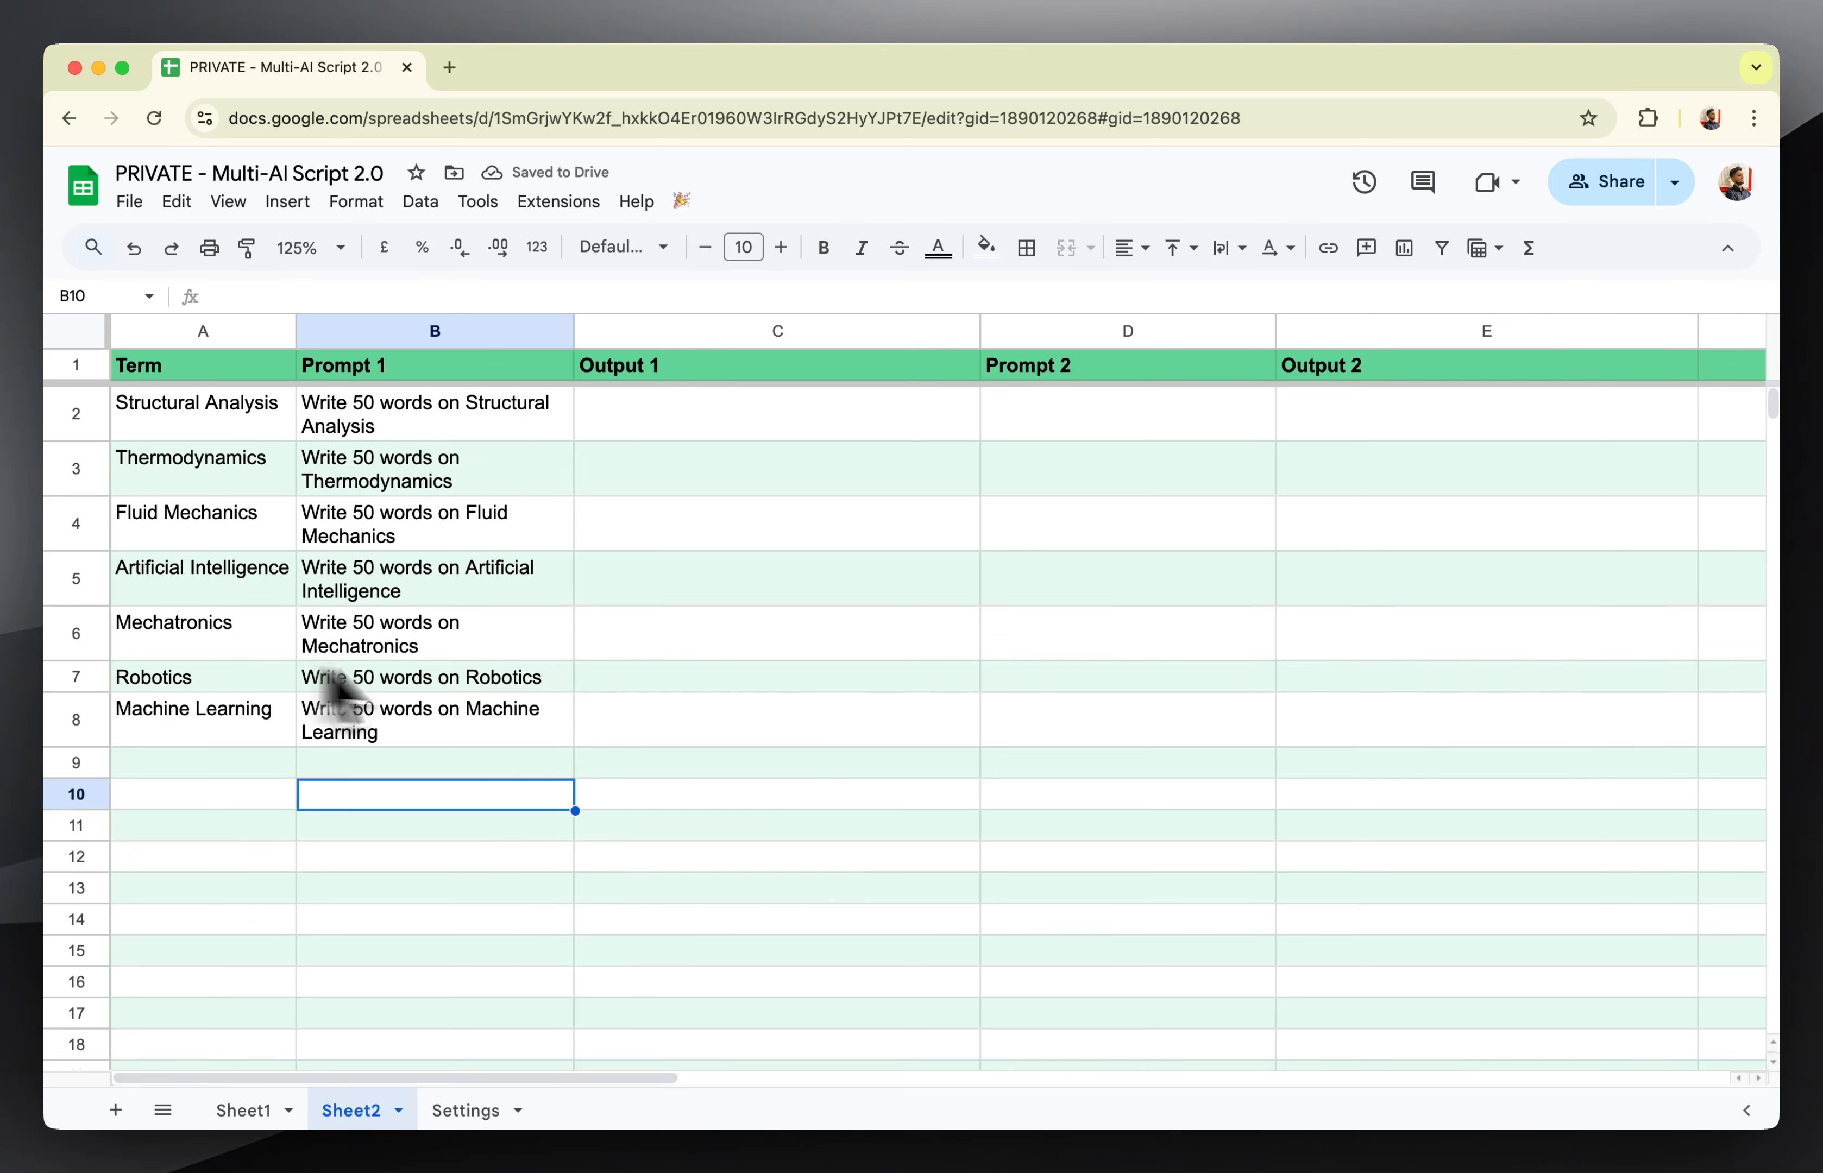
Enter ="Write a haiku on "&A2 in D2 and auto-fill the Prompt 2 column down to row 8.
{"action": "left_click", "coordinate": [1080, 448]}
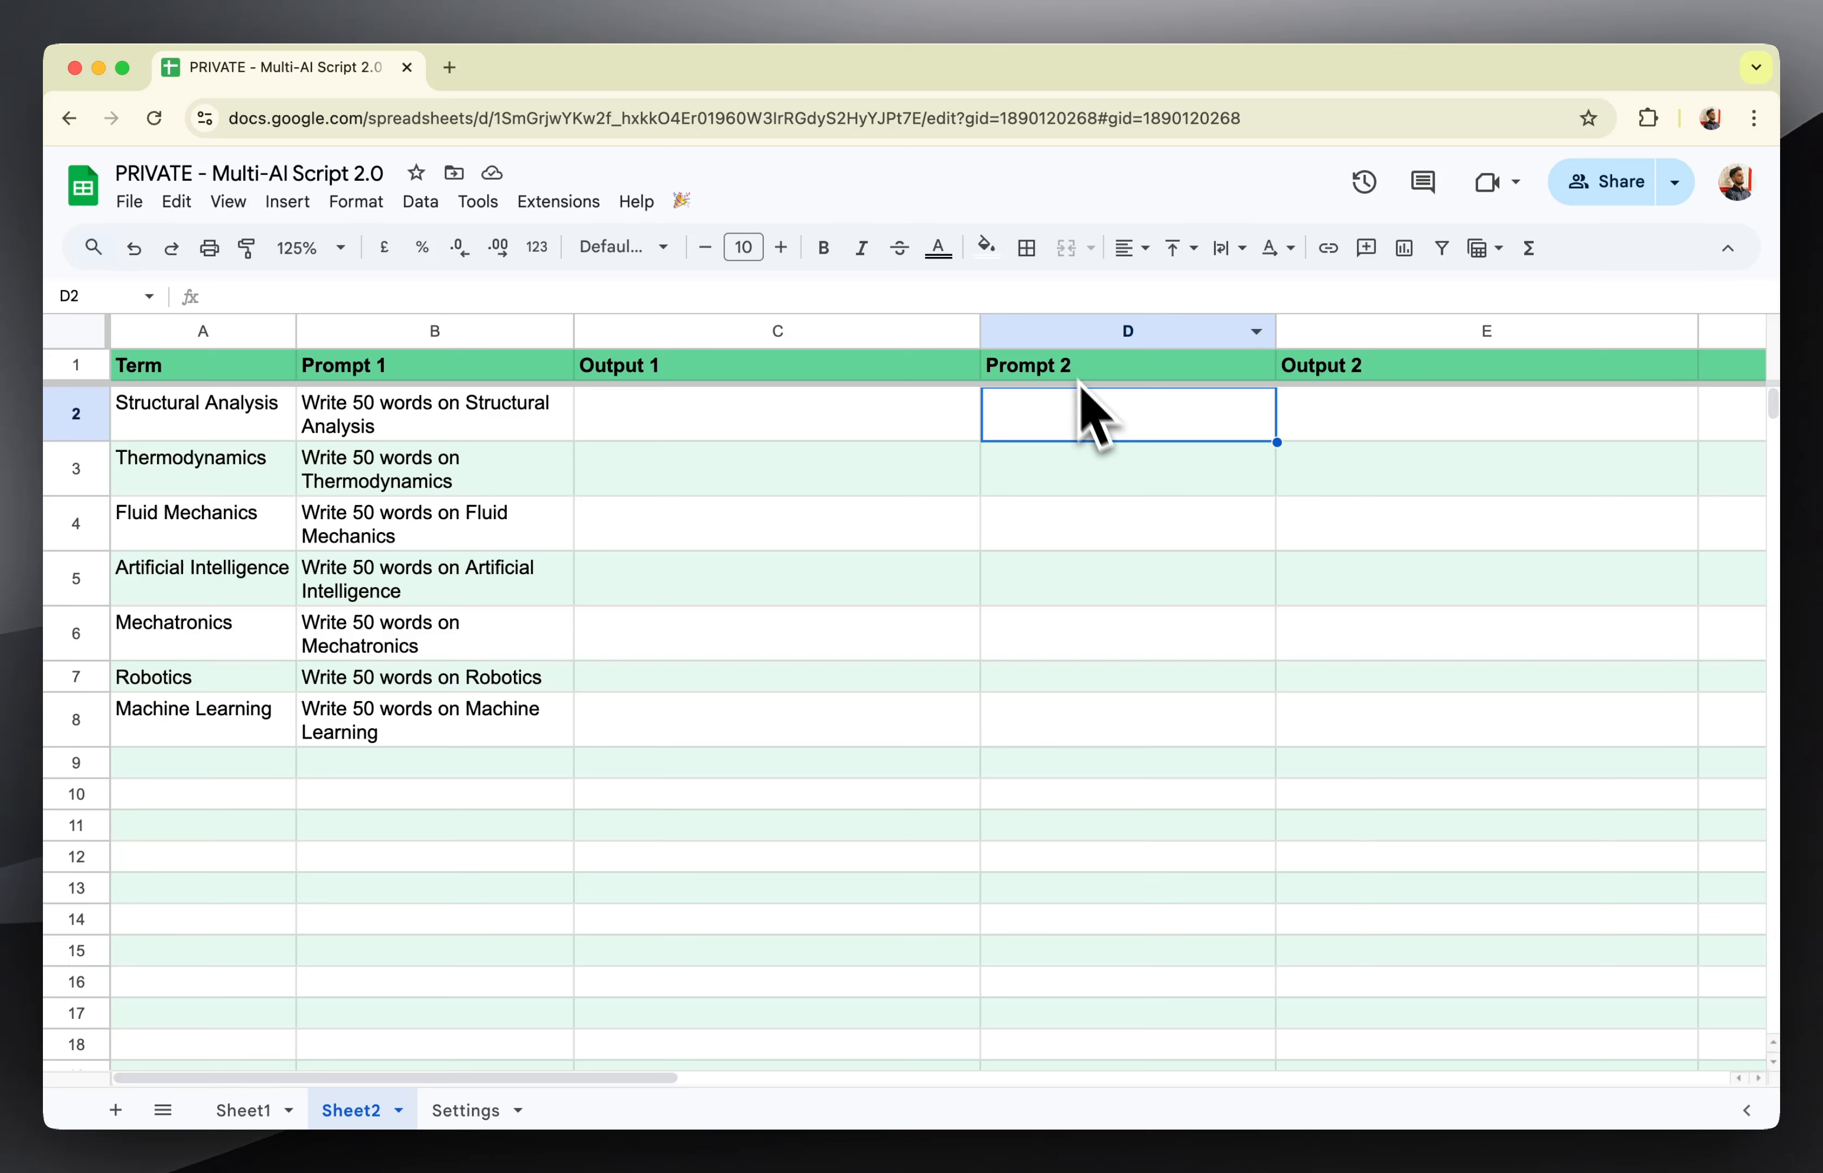
{"action": "left_click", "coordinate": [1031, 298]}
{"action": "type", "text": "="}
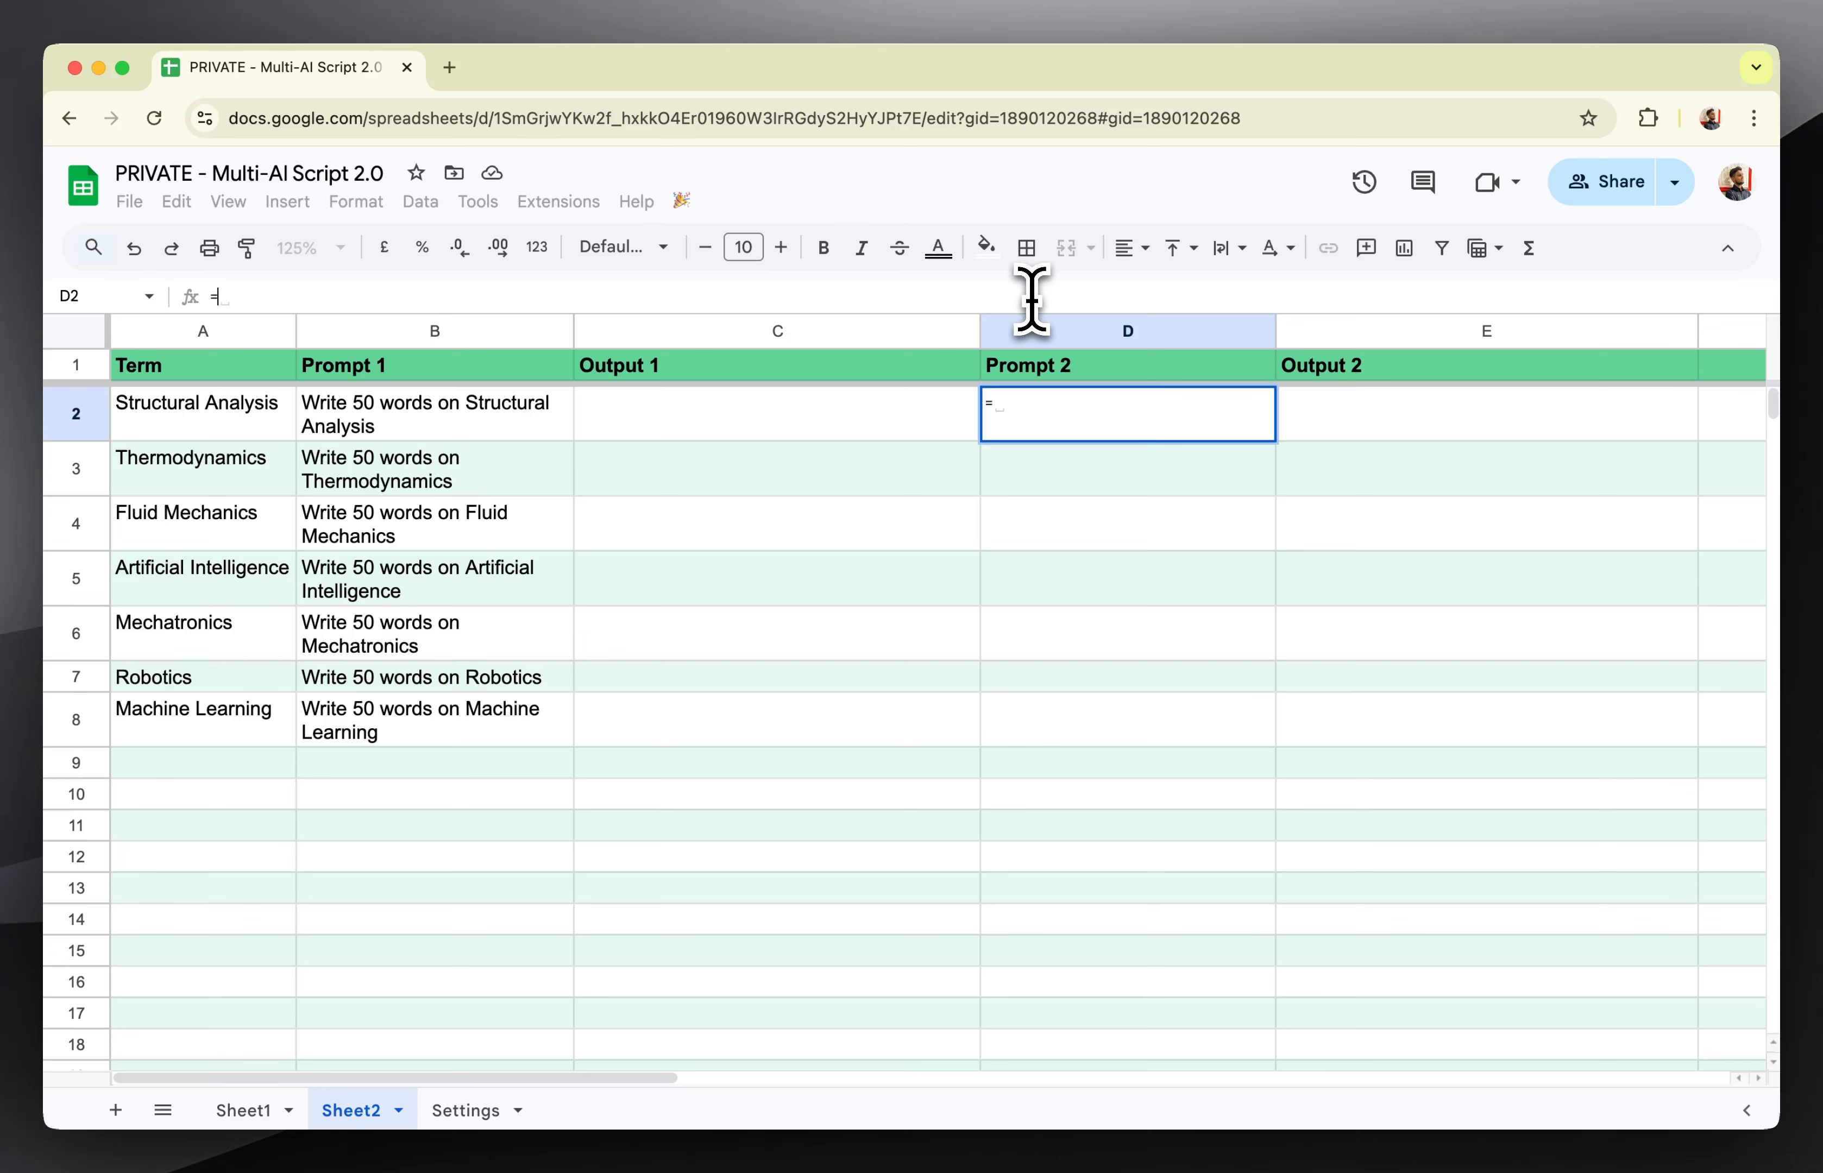
{"action": "type", "text": "\"Write a haiku on"}
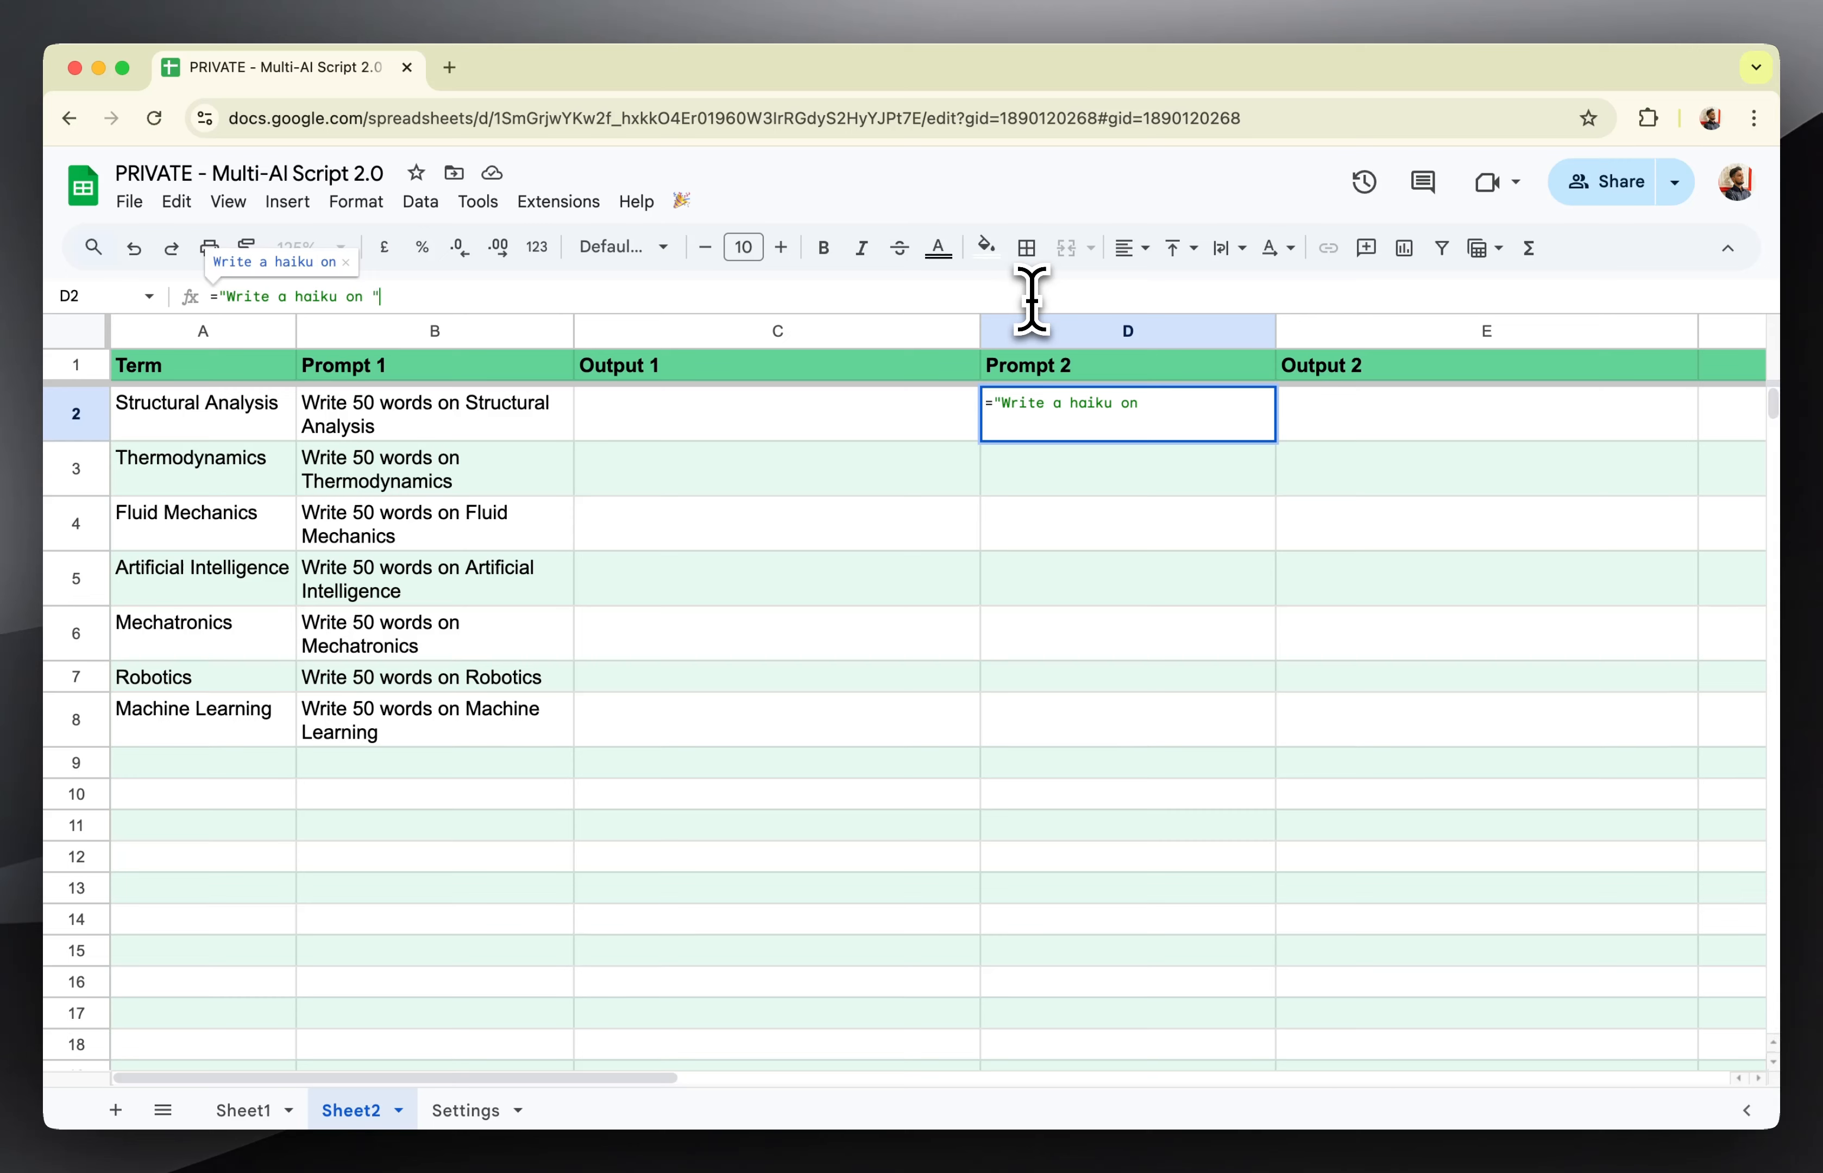
{"action": "type", "text": "&A2"}
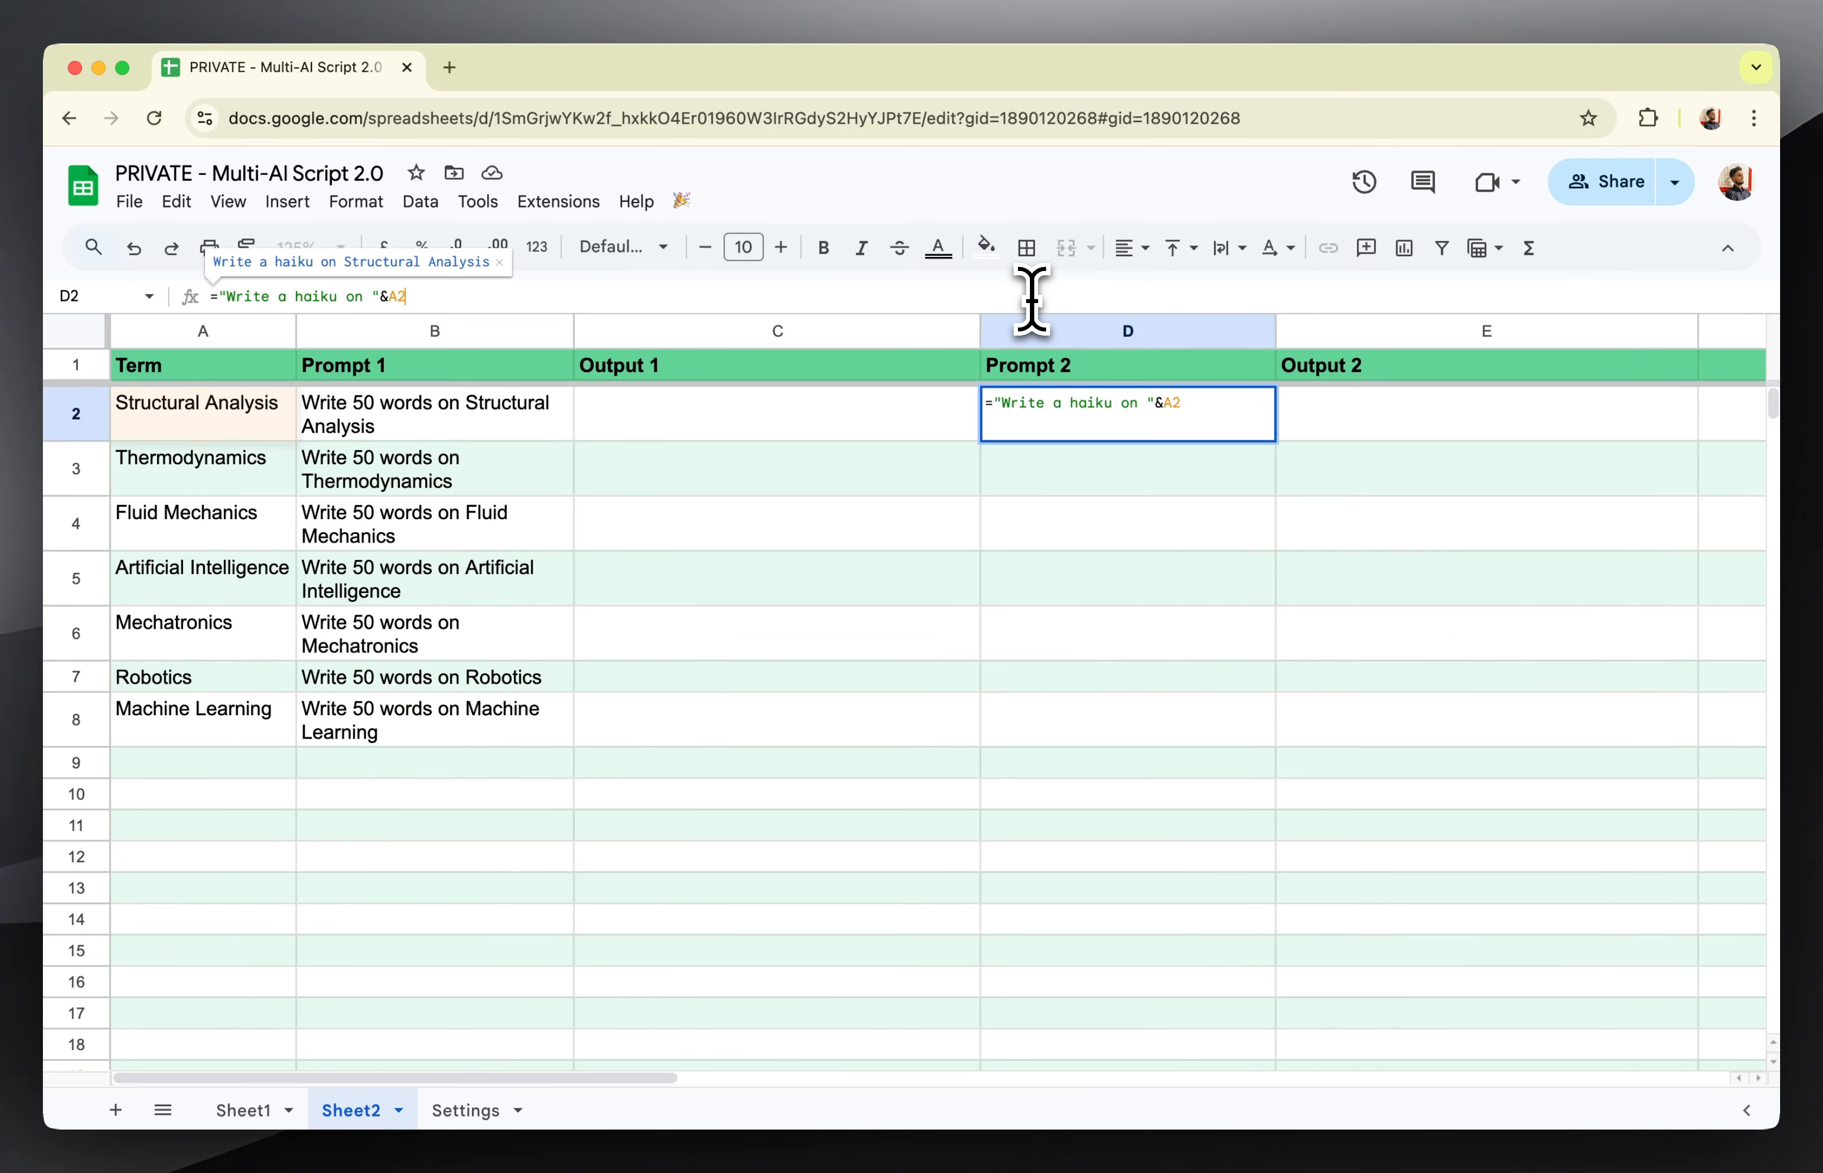
{"action": "key", "text": "Return"}
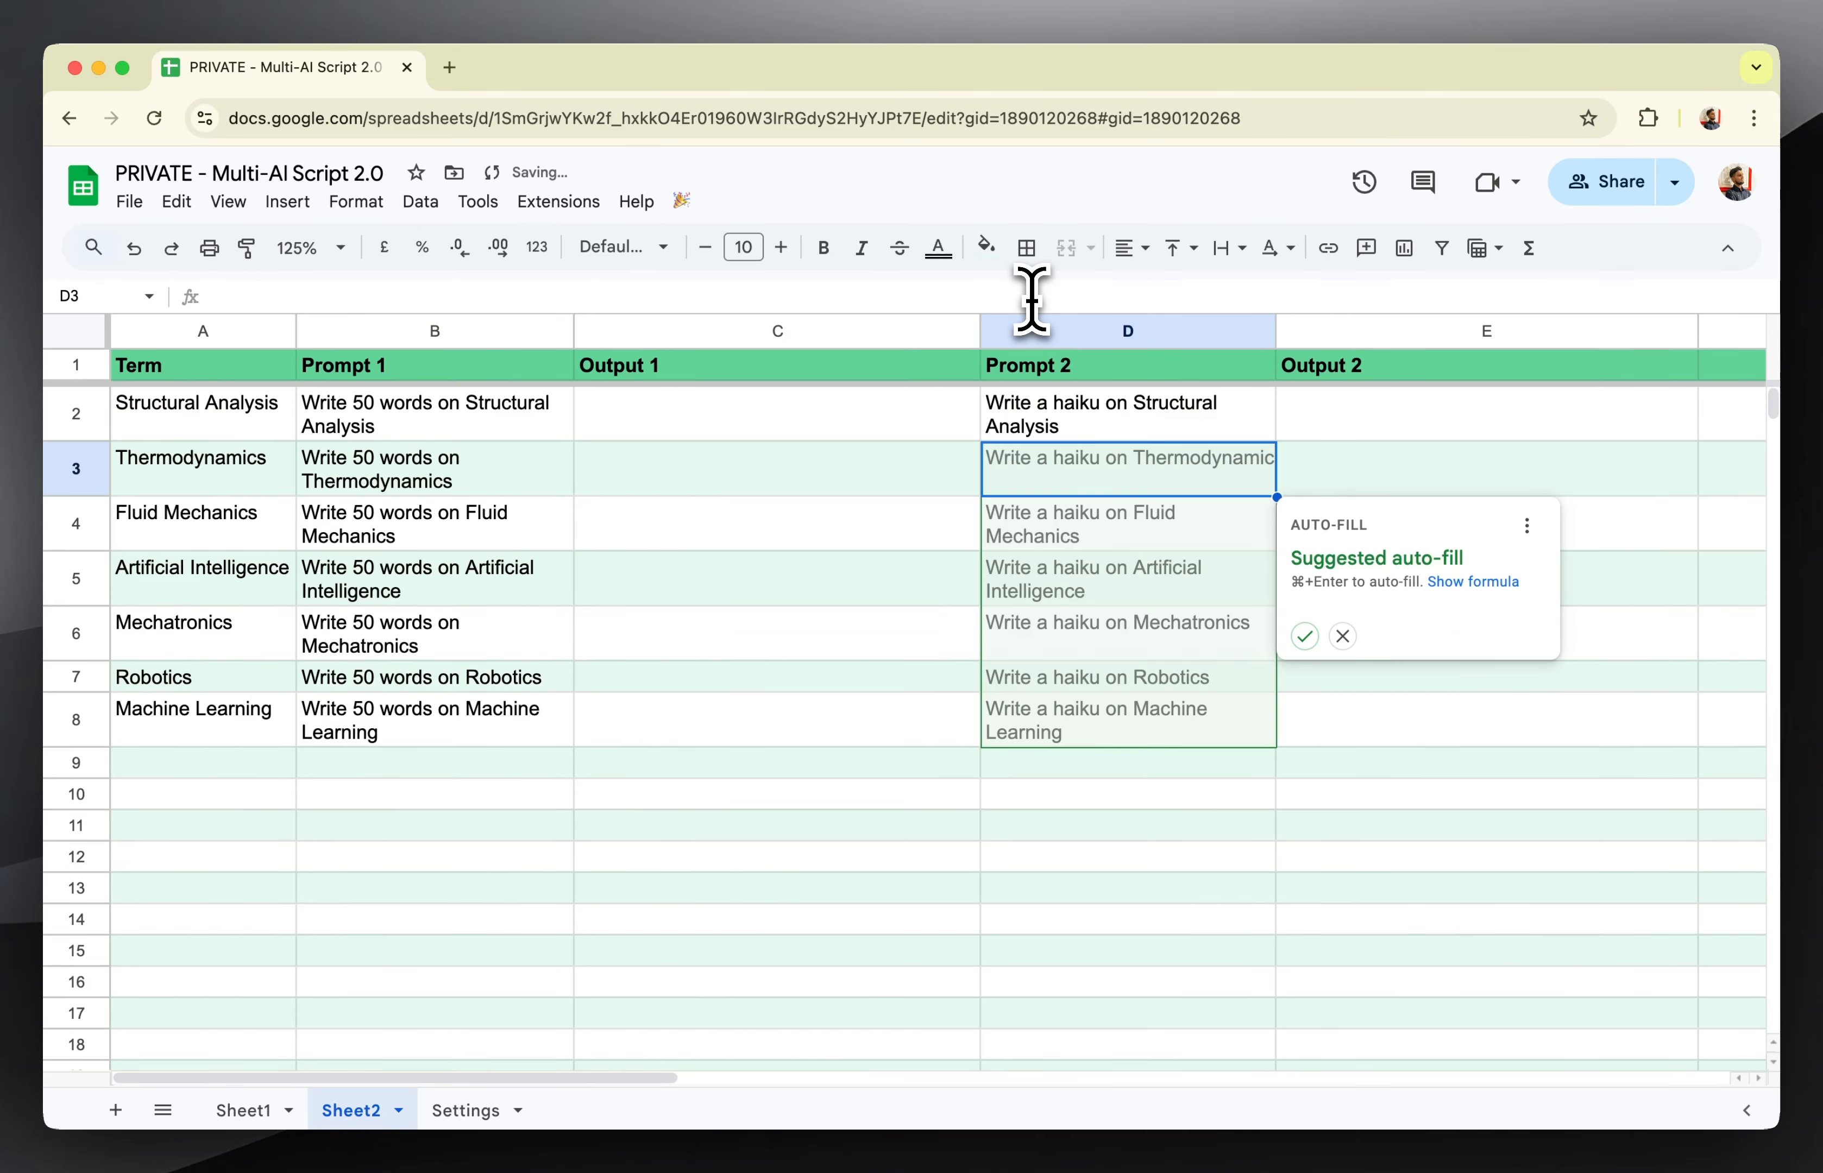
{"action": "left_click", "coordinate": [1305, 636]}
{"action": "left_click", "coordinate": [1153, 758]}
Examine how Sheet2's prompt columns B and D pair with the empty output columns C and E.
{"action": "left_click", "coordinate": [1042, 537]}
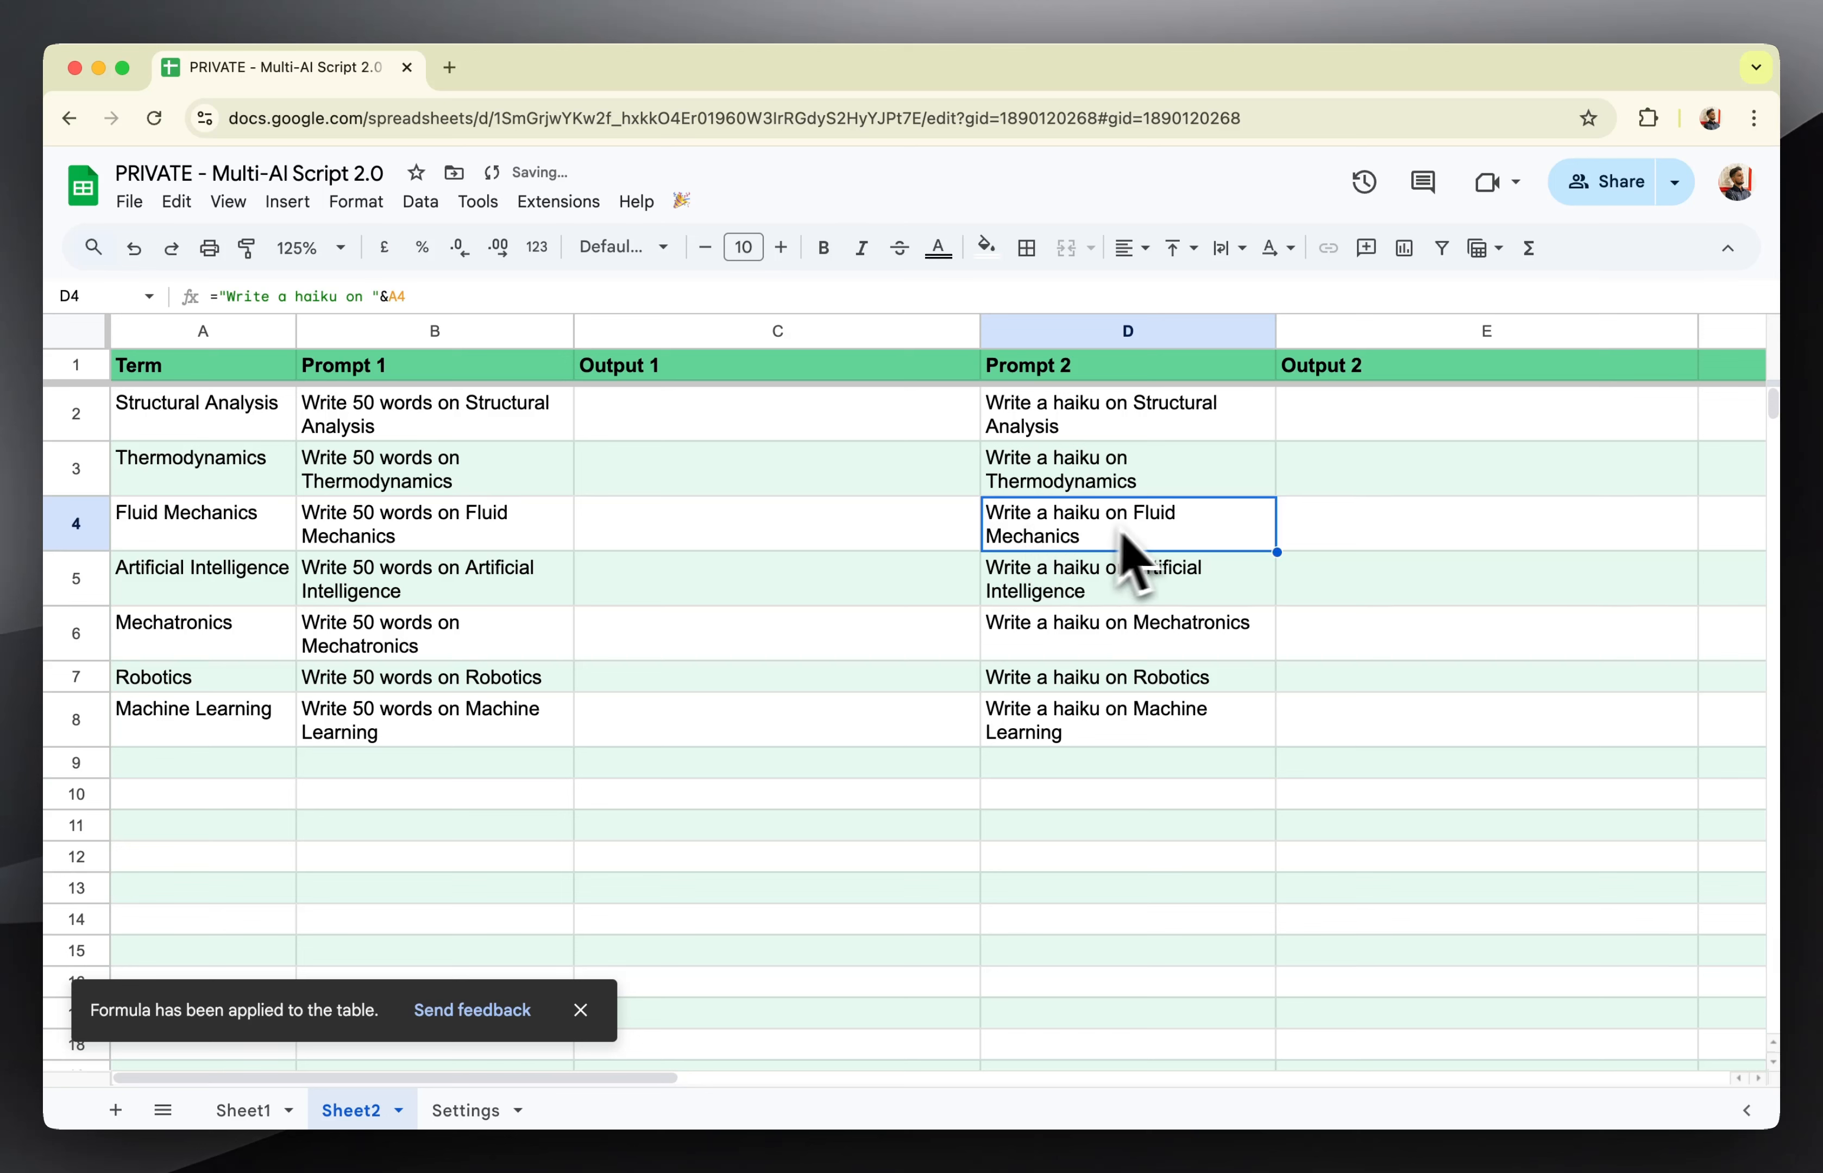
{"action": "left_click", "coordinate": [1463, 429]}
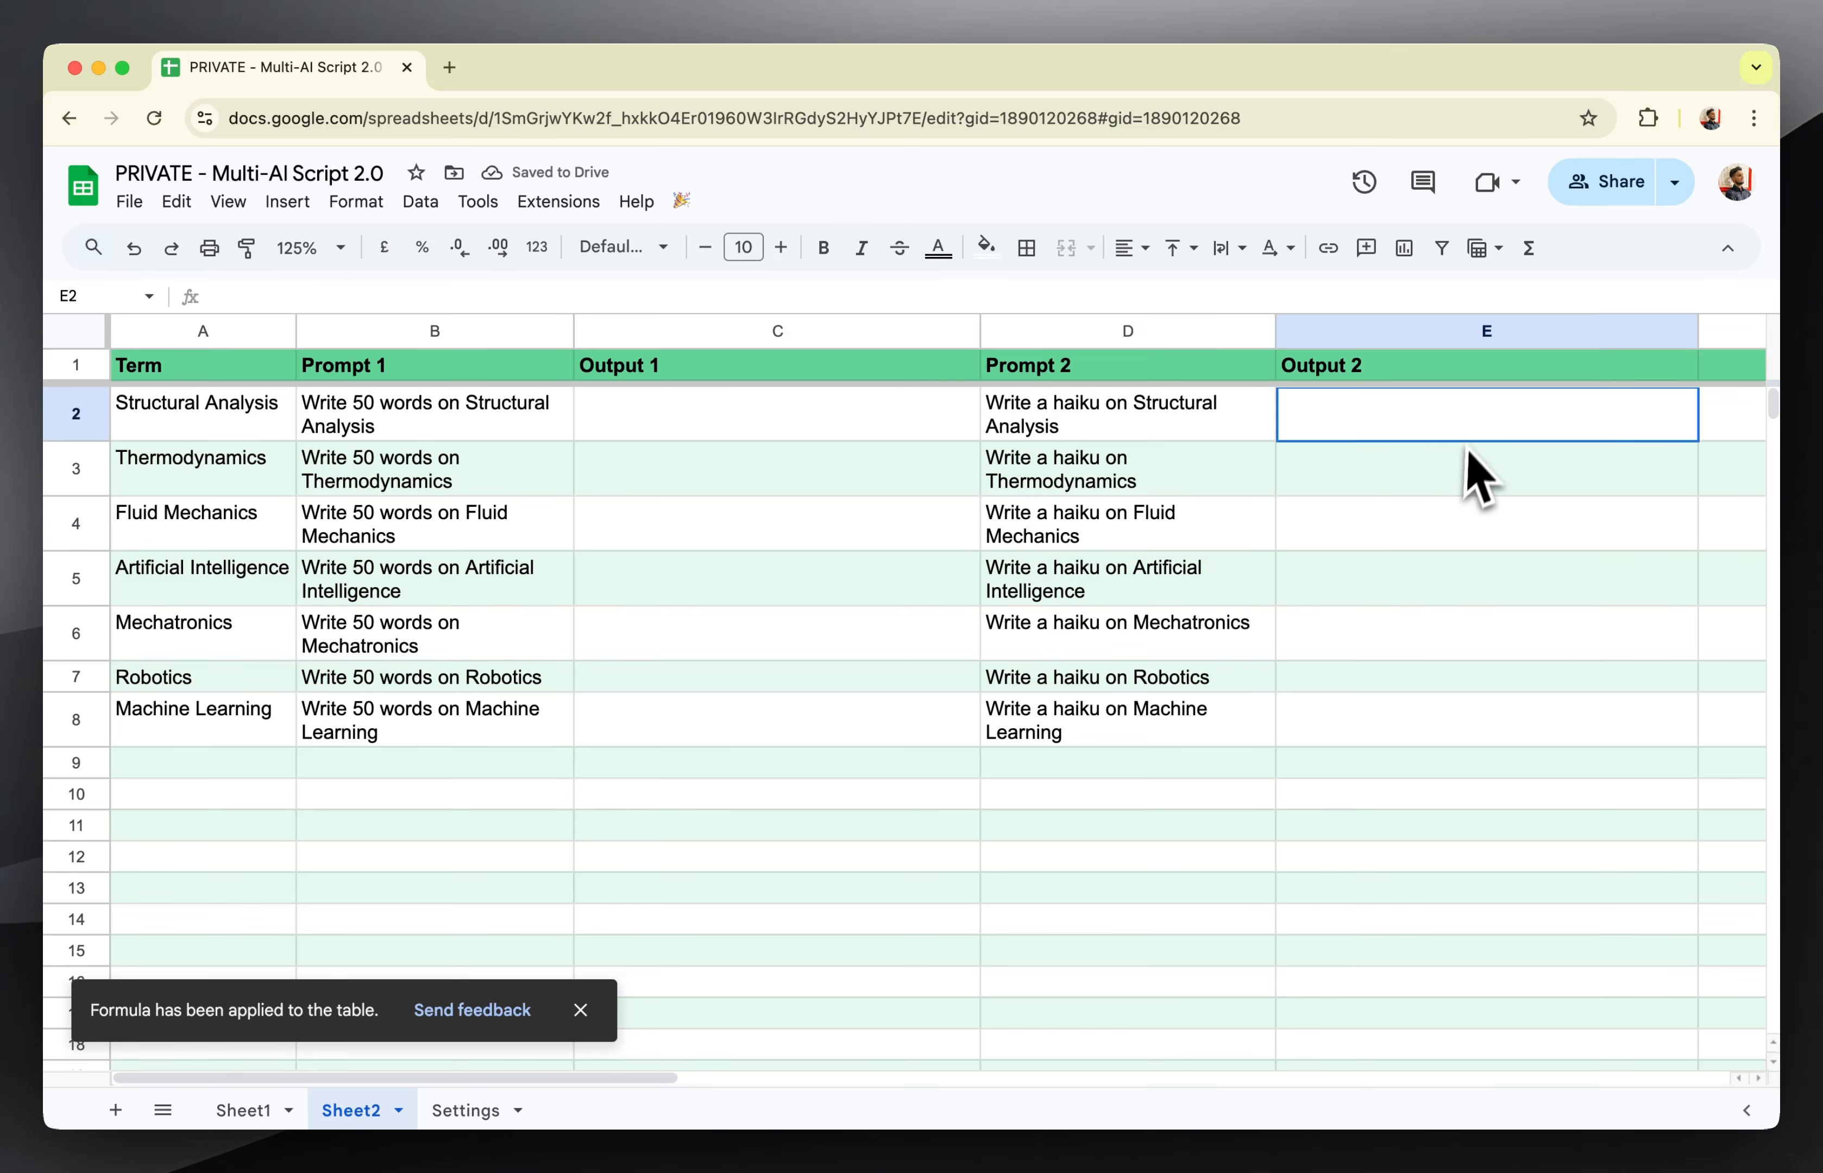
{"action": "left_click", "coordinate": [490, 380]}
{"action": "left_click", "coordinate": [639, 420]}
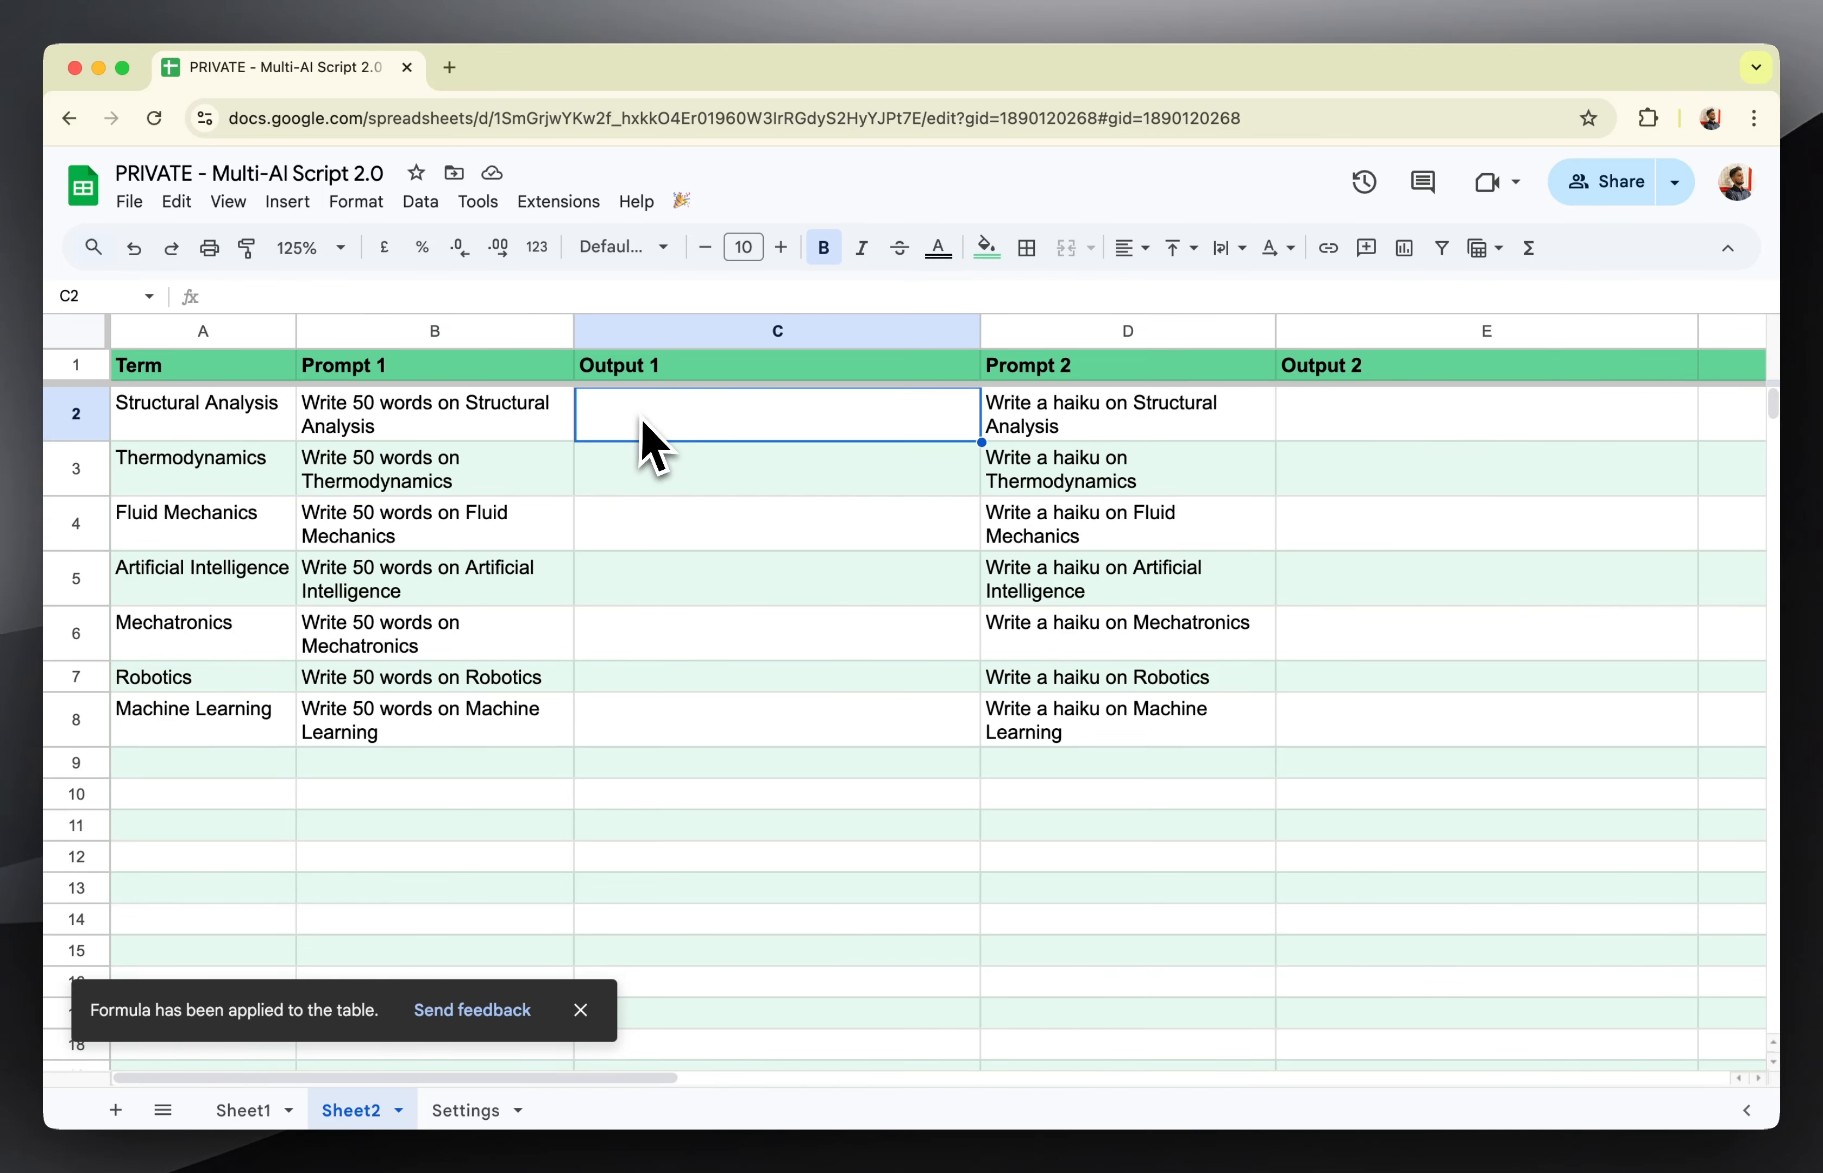
{"action": "left_click", "coordinate": [1157, 436]}
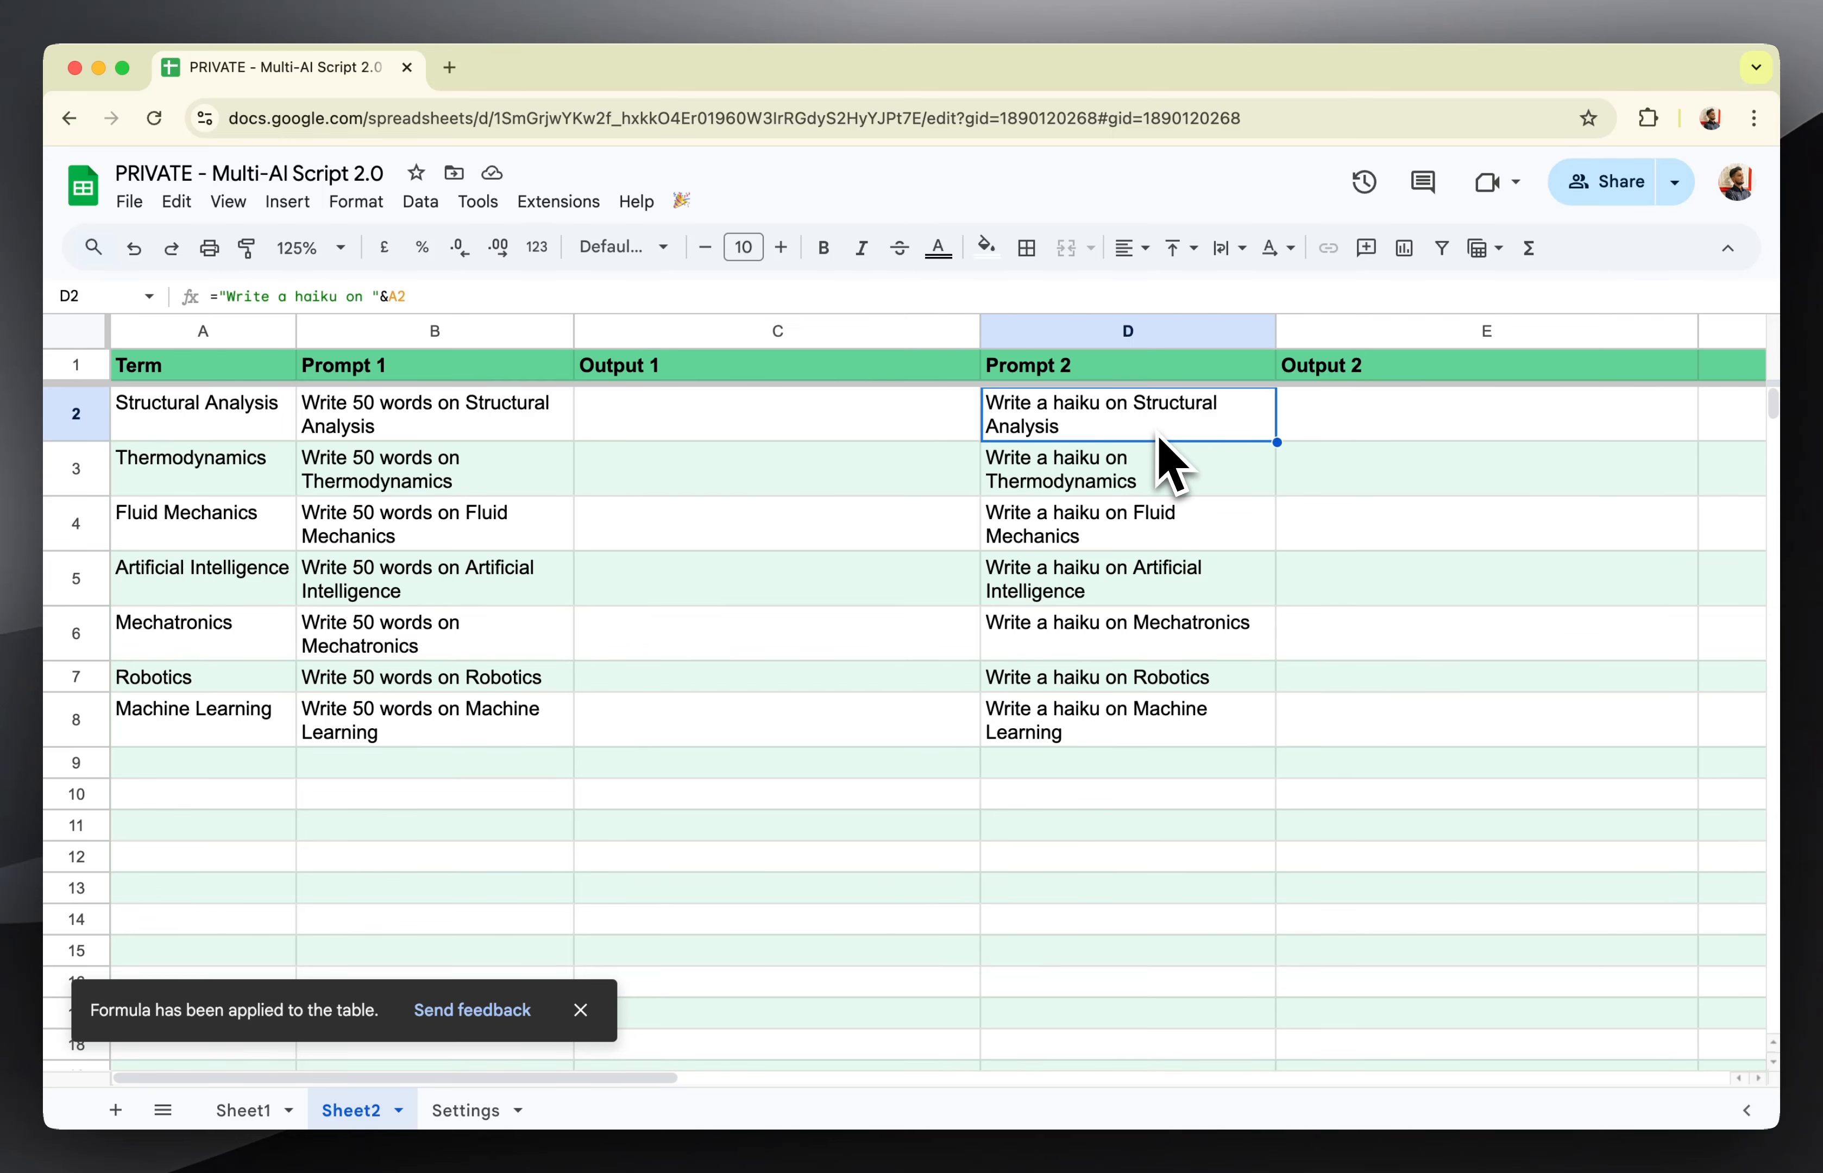
{"action": "left_click", "coordinate": [1517, 385]}
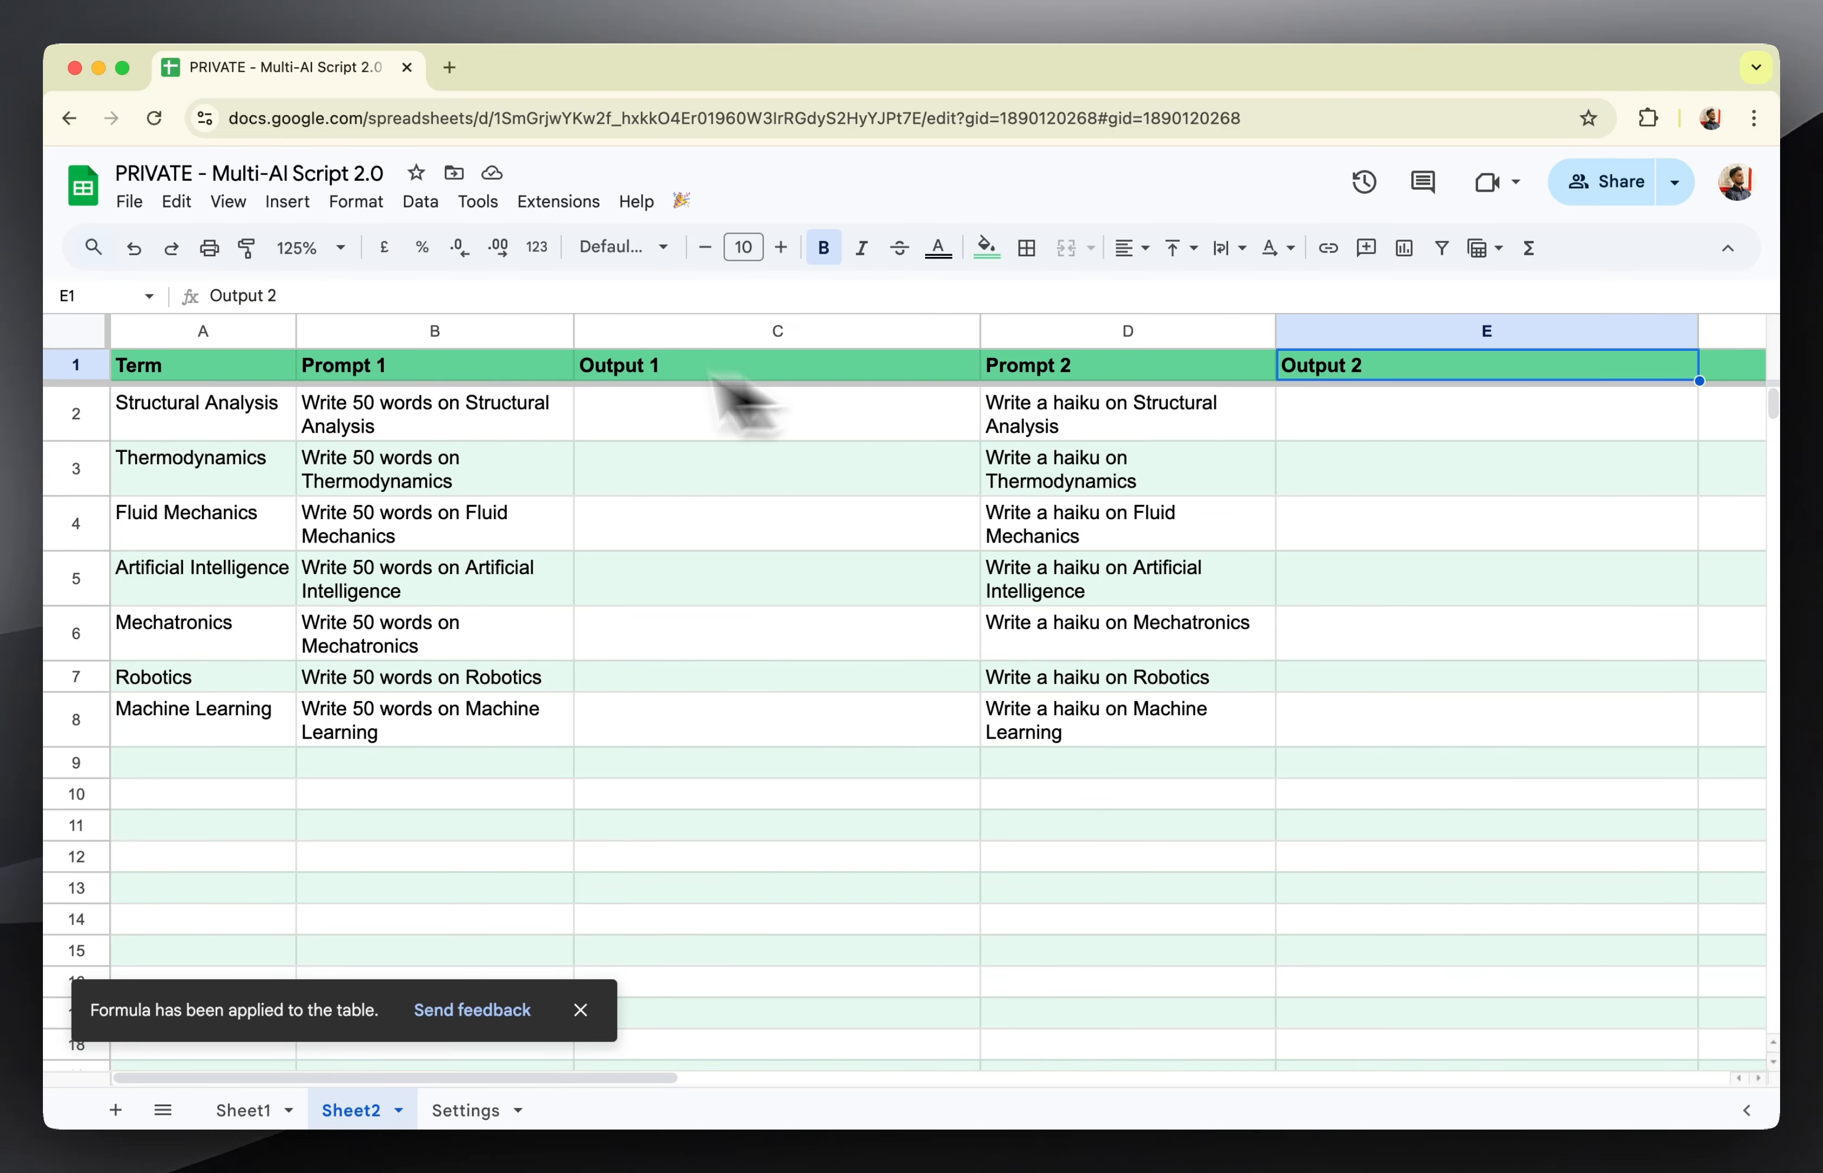
{"action": "left_click", "coordinate": [490, 330]}
{"action": "left_click", "coordinate": [751, 331]}
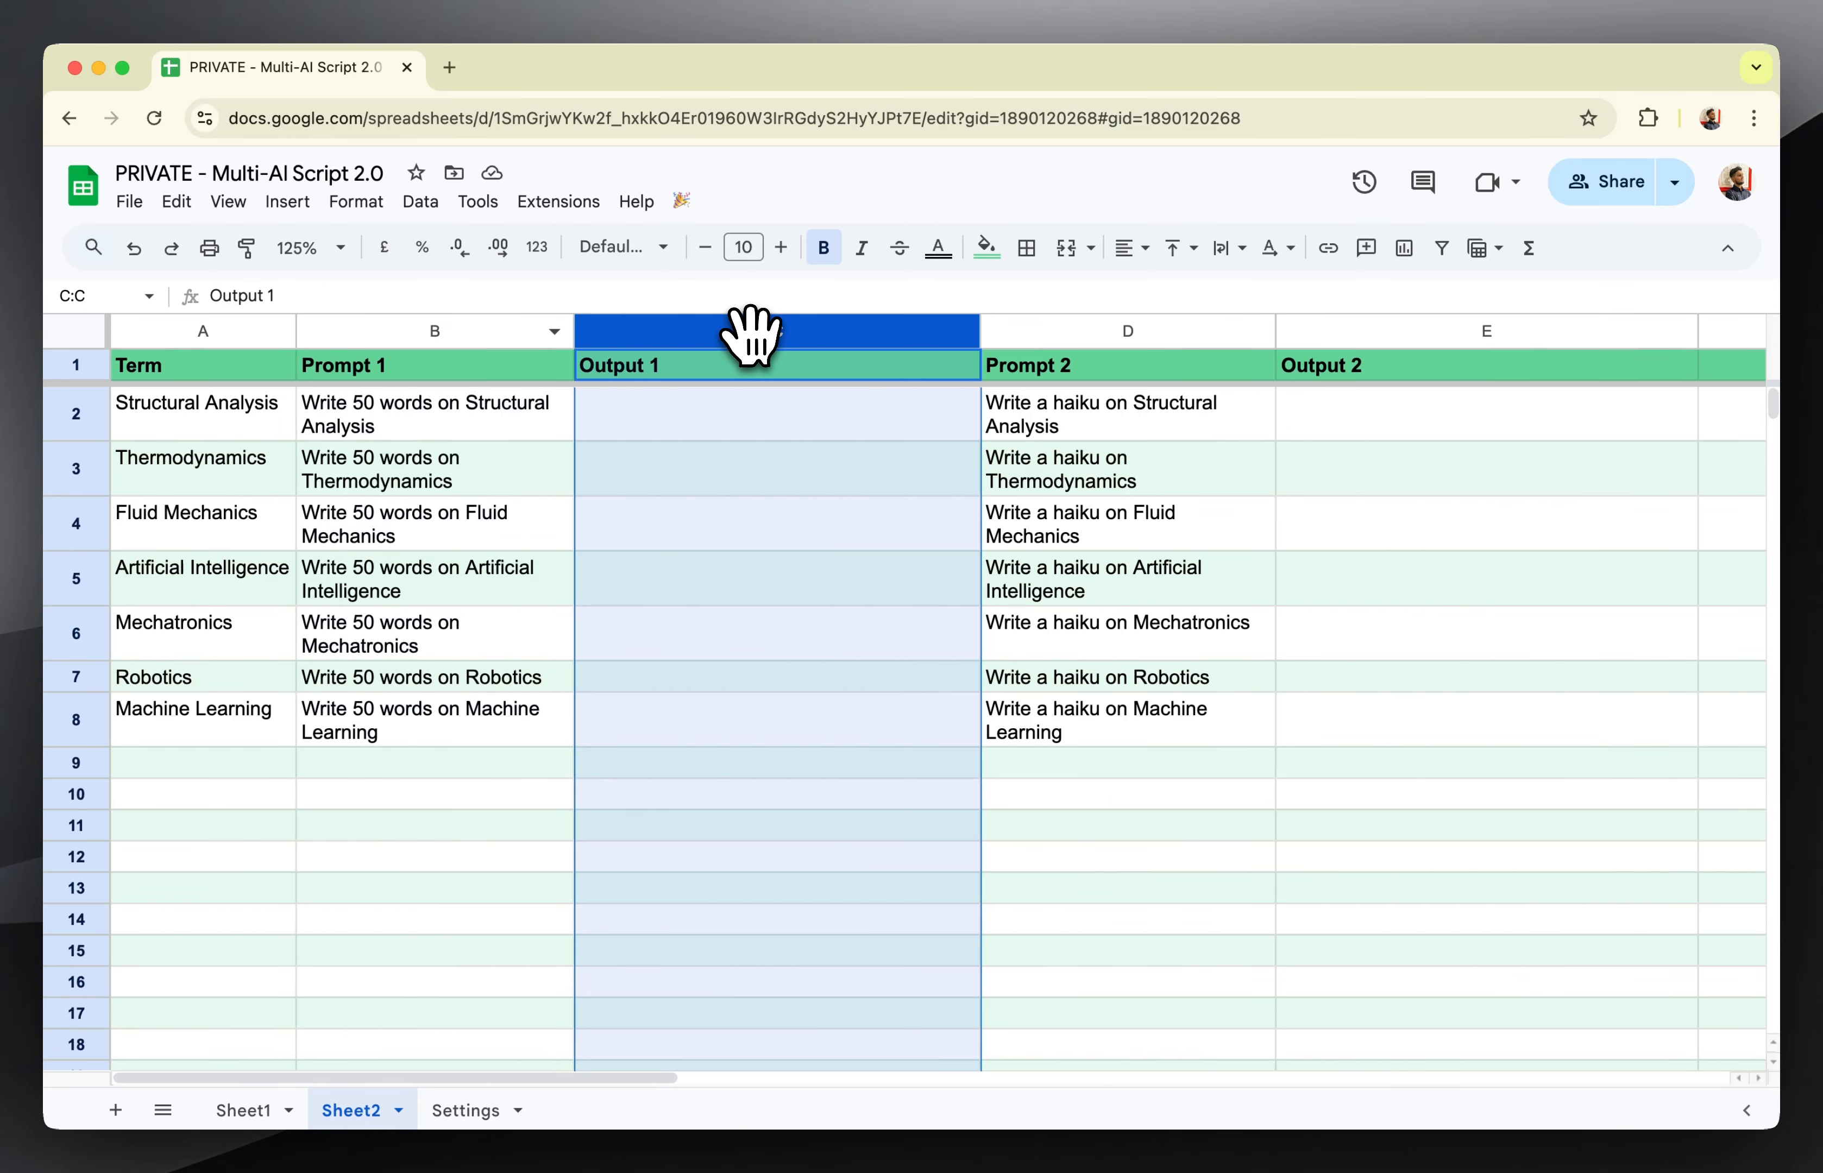
{"action": "left_click", "coordinate": [1115, 406]}
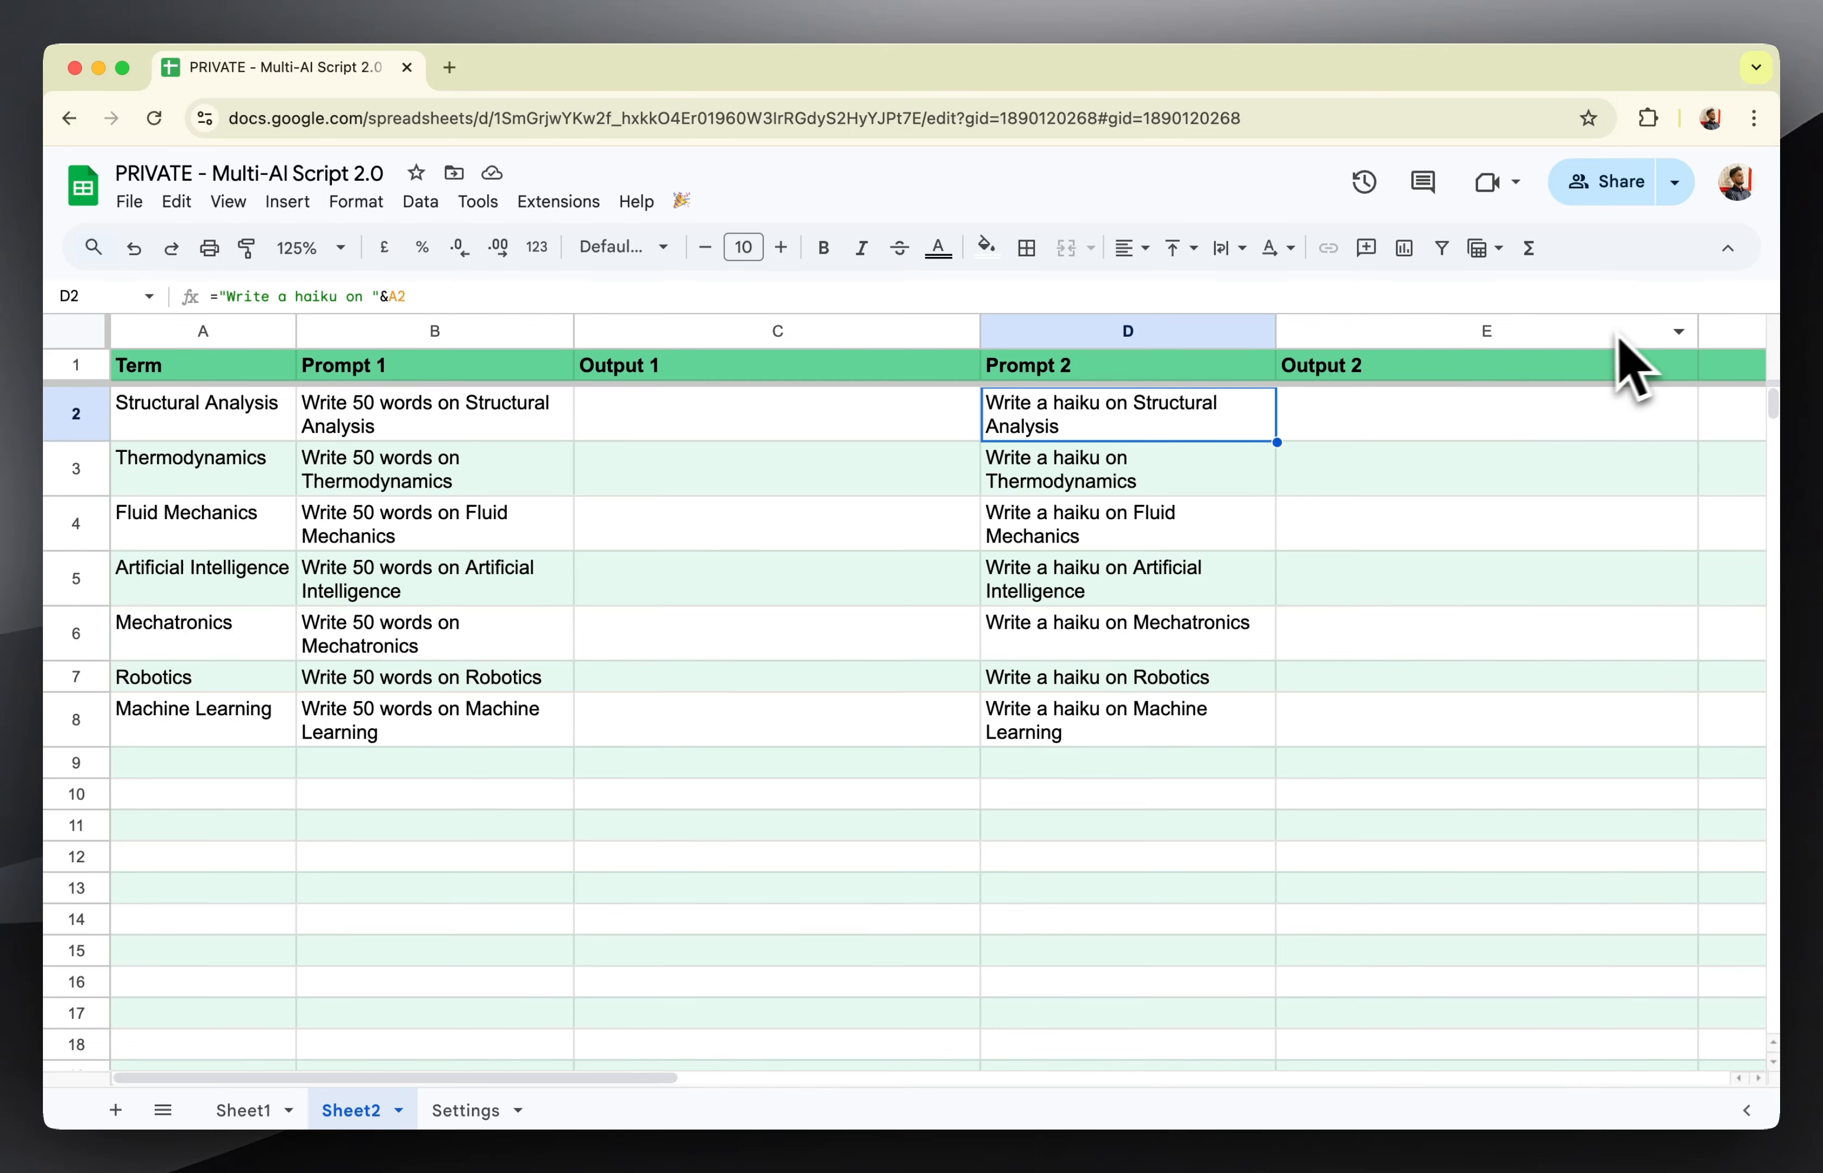
On the Settings sheet, add Sheet2 as a data sheet in row 35 with OpenAI as its AI Engine.
{"action": "left_click", "coordinate": [450, 1112]}
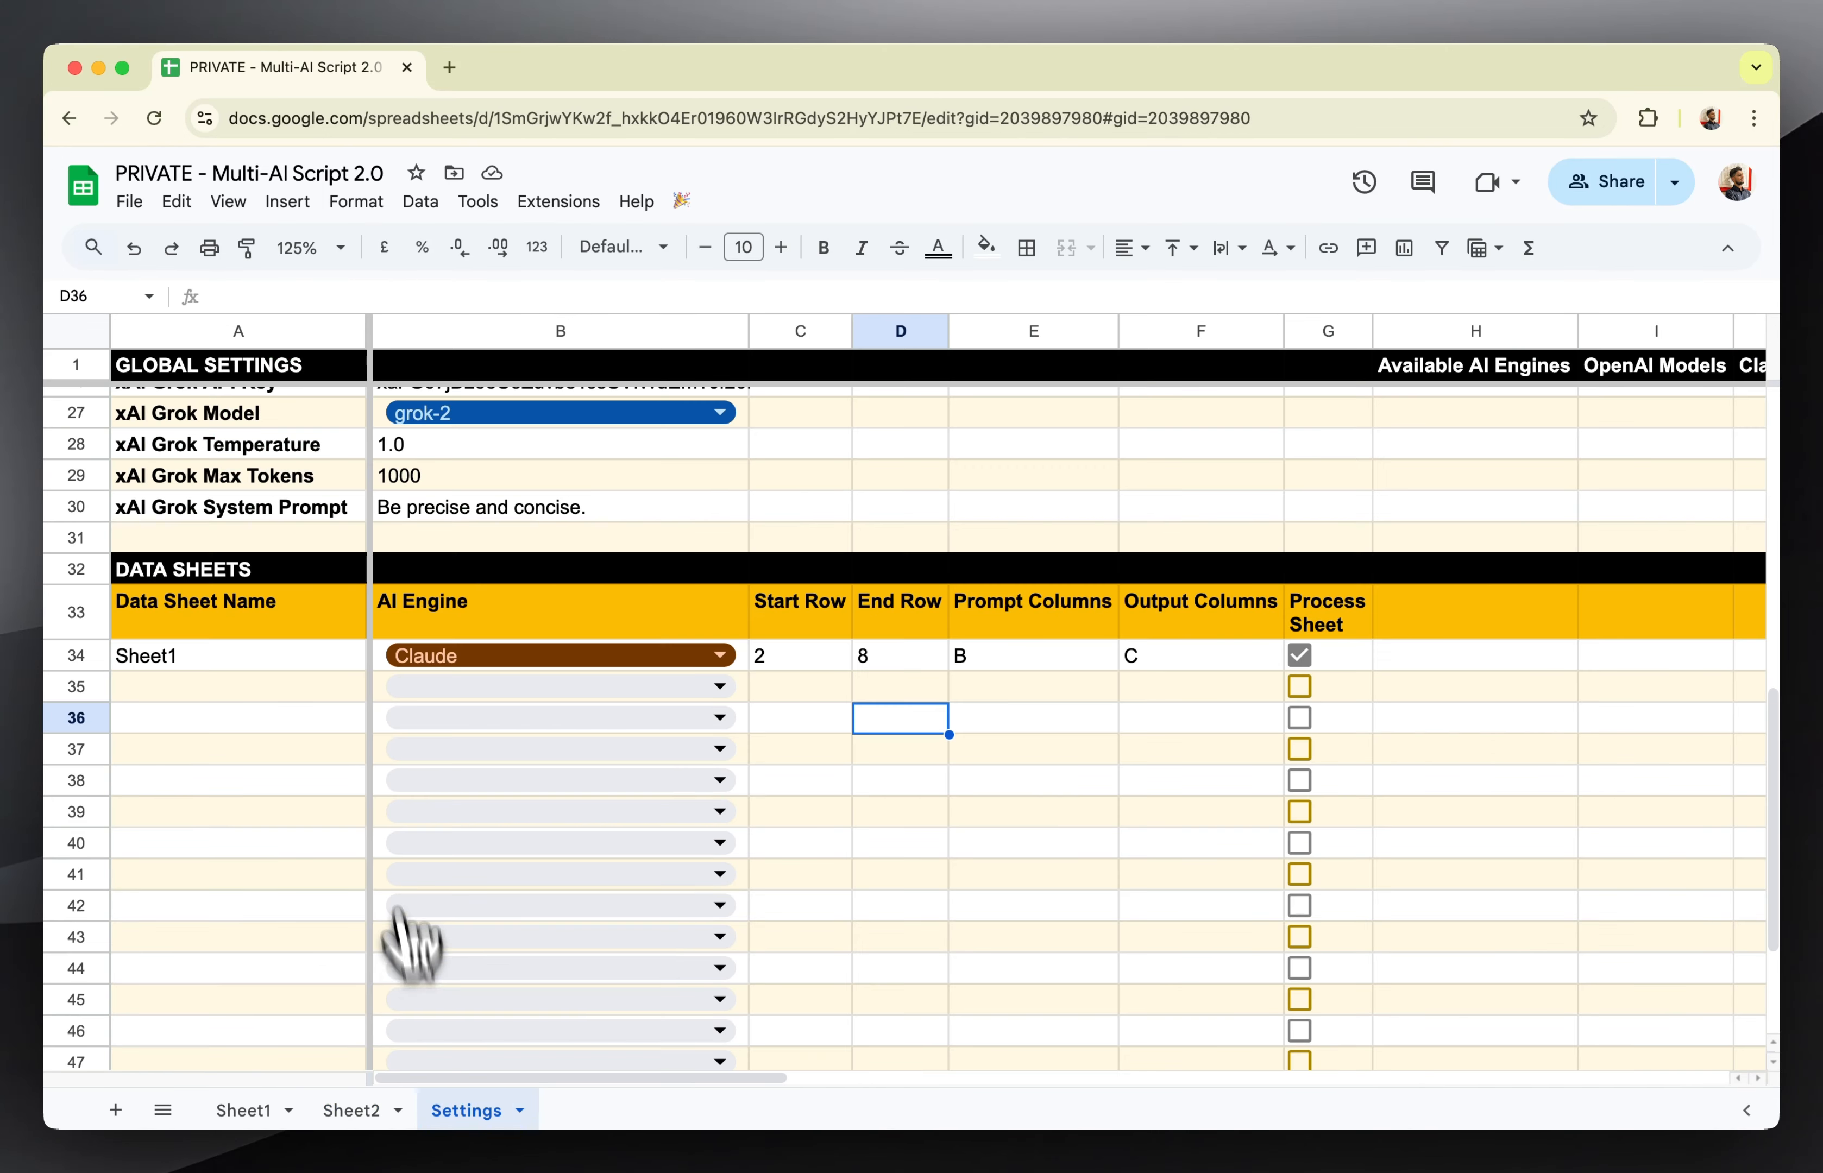
{"action": "scroll", "coordinate": [407, 946], "scroll_direction": "down", "scroll_amount": 2}
{"action": "left_click", "coordinate": [253, 601]}
{"action": "type", "text": "Sheet2"}
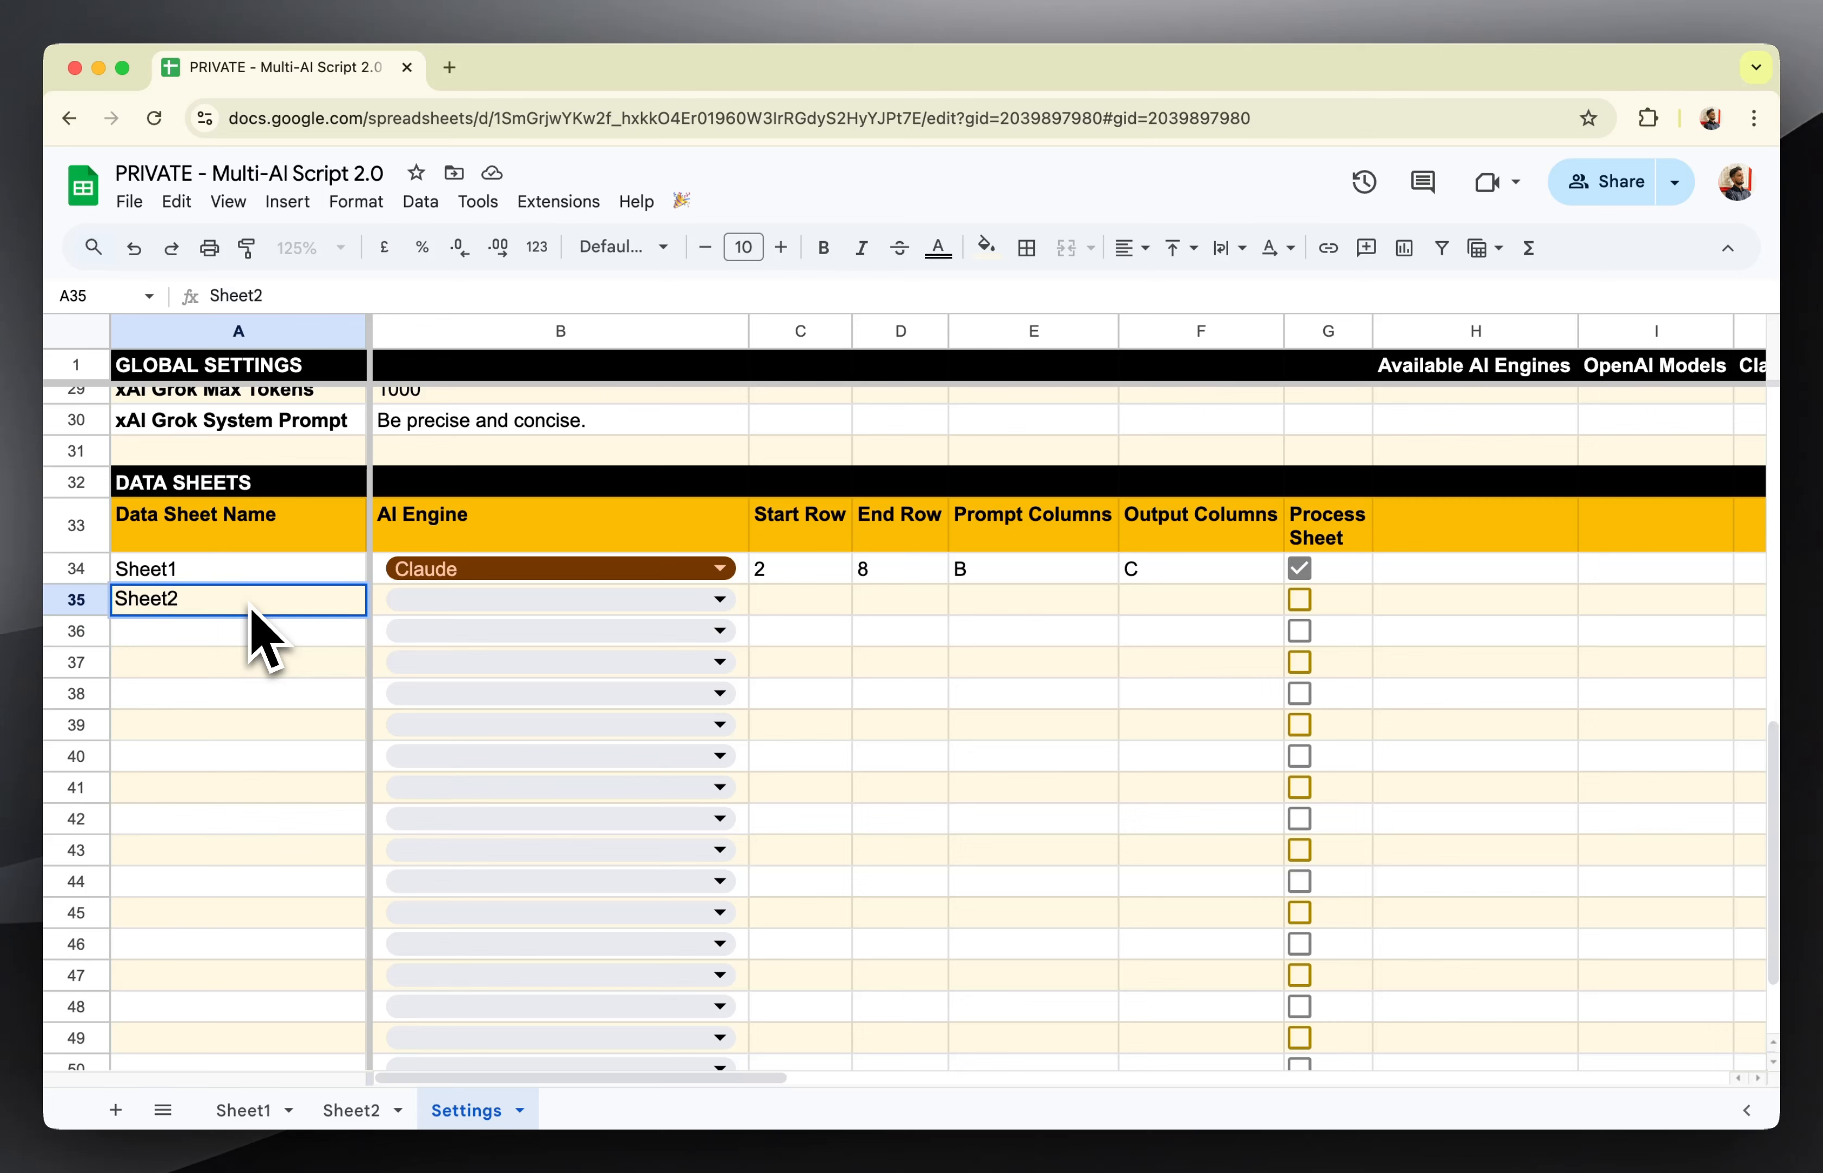
{"action": "key", "text": "Tab"}
{"action": "key", "text": "Return"}
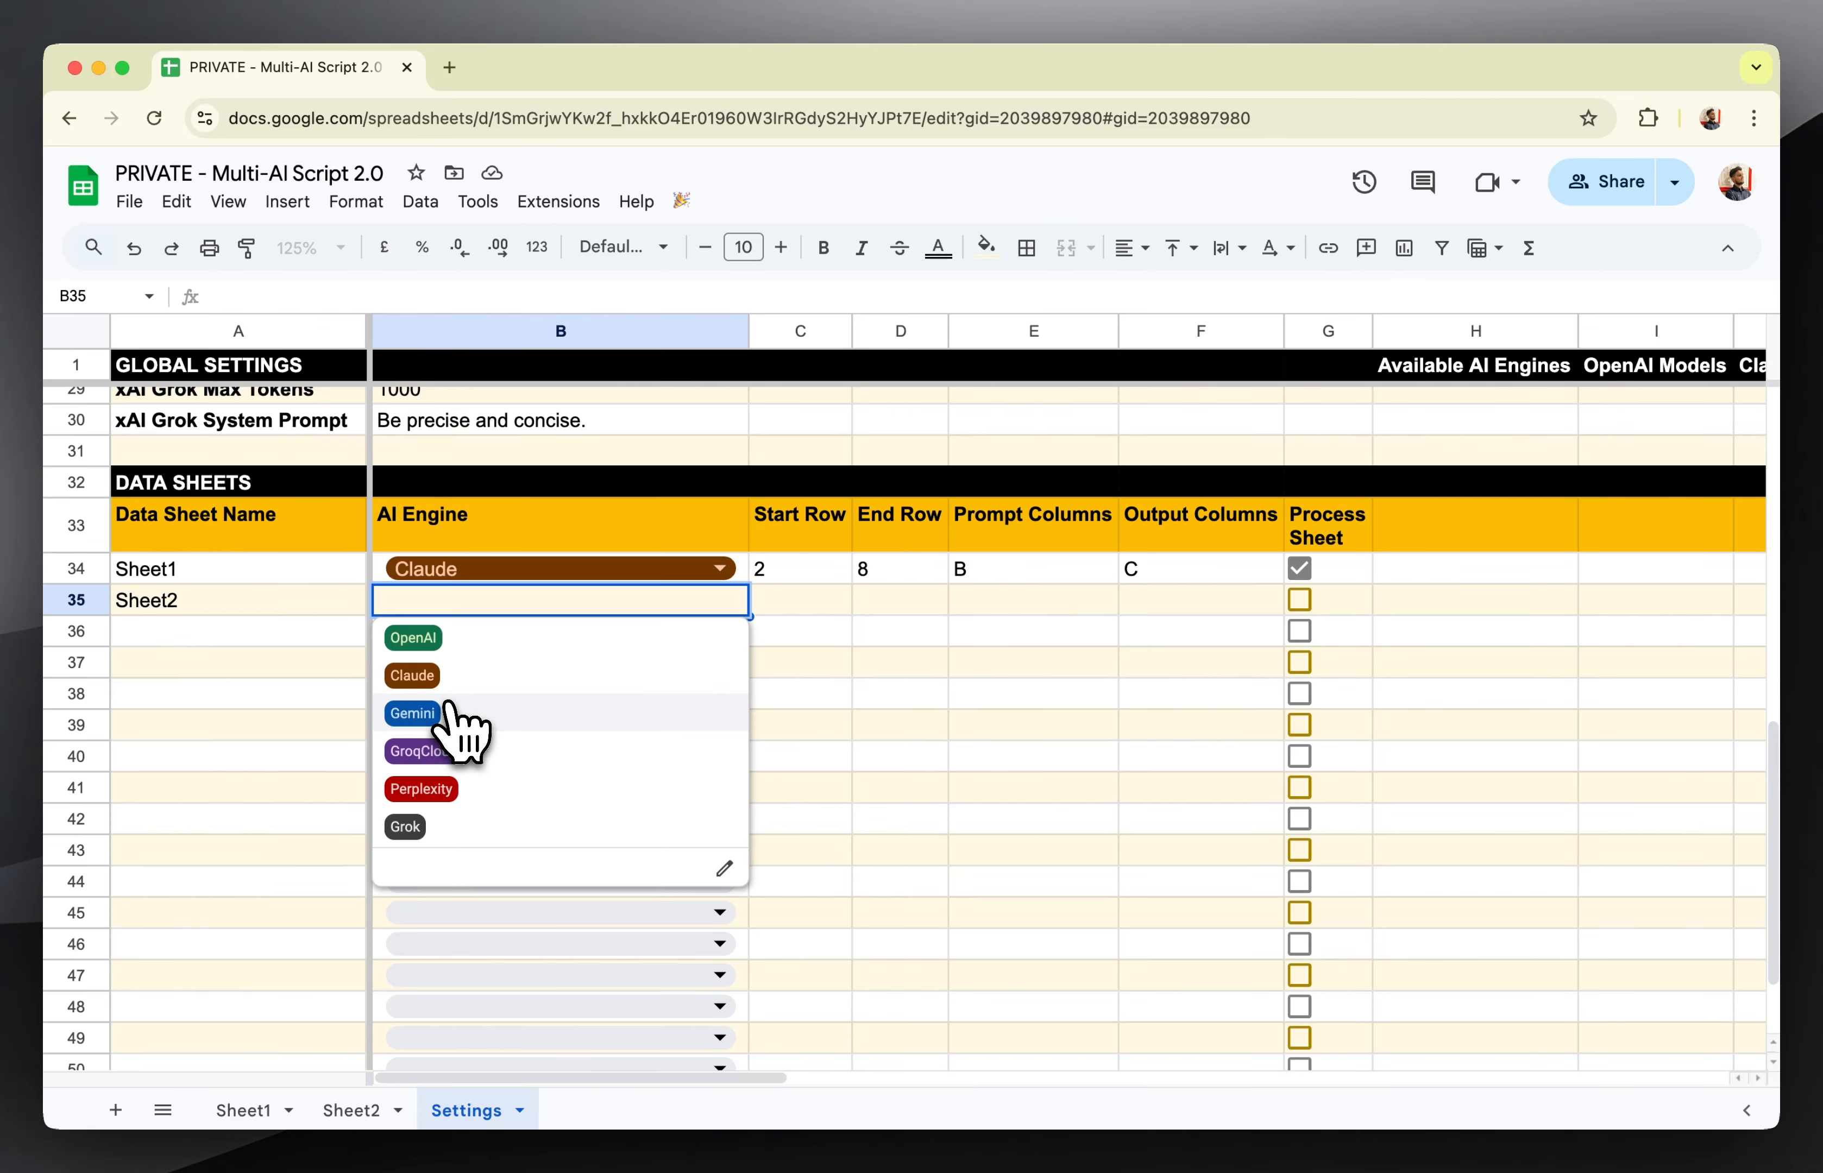
{"action": "left_click", "coordinate": [459, 643]}
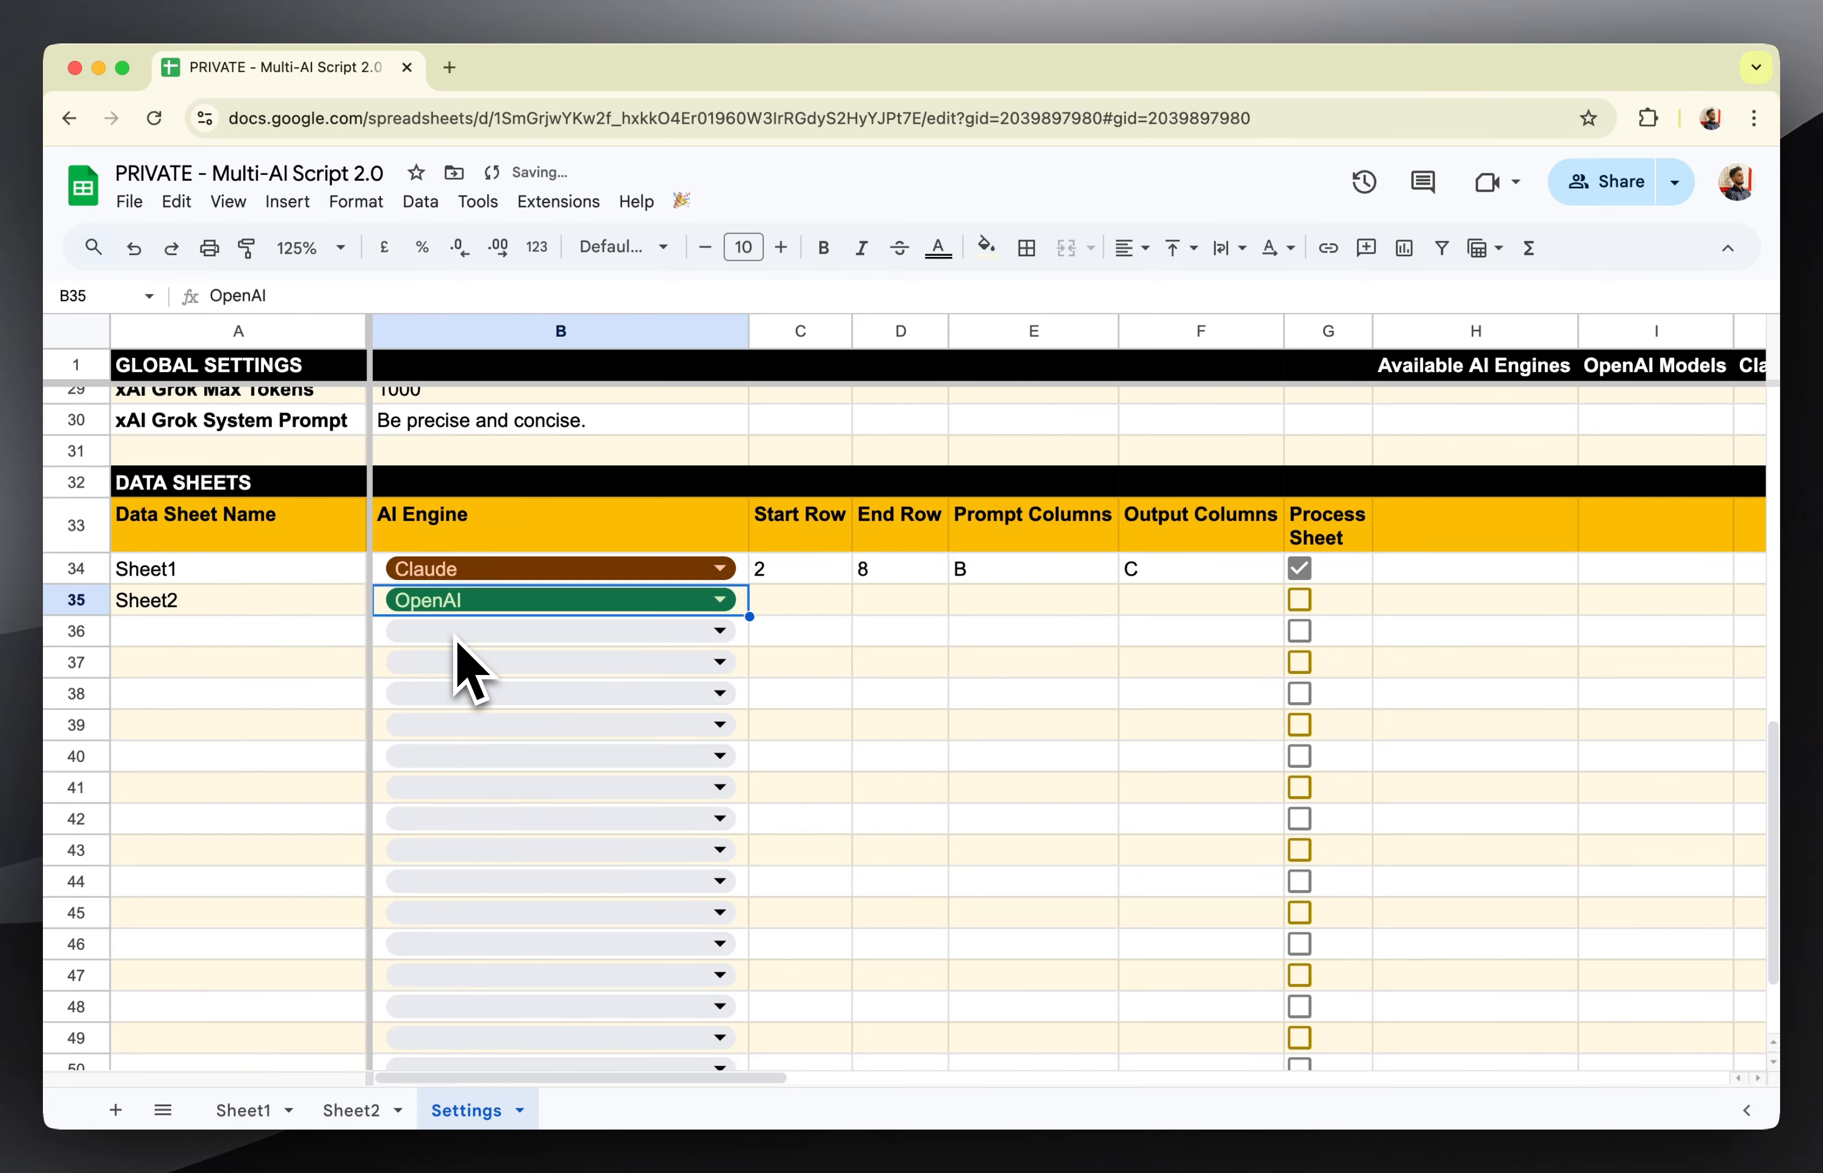
Check Sheet2's last term row, and set the Sheet2 entry's Start Row to 2 and End Row to 8 in Settings.
{"action": "left_click", "coordinate": [820, 611]}
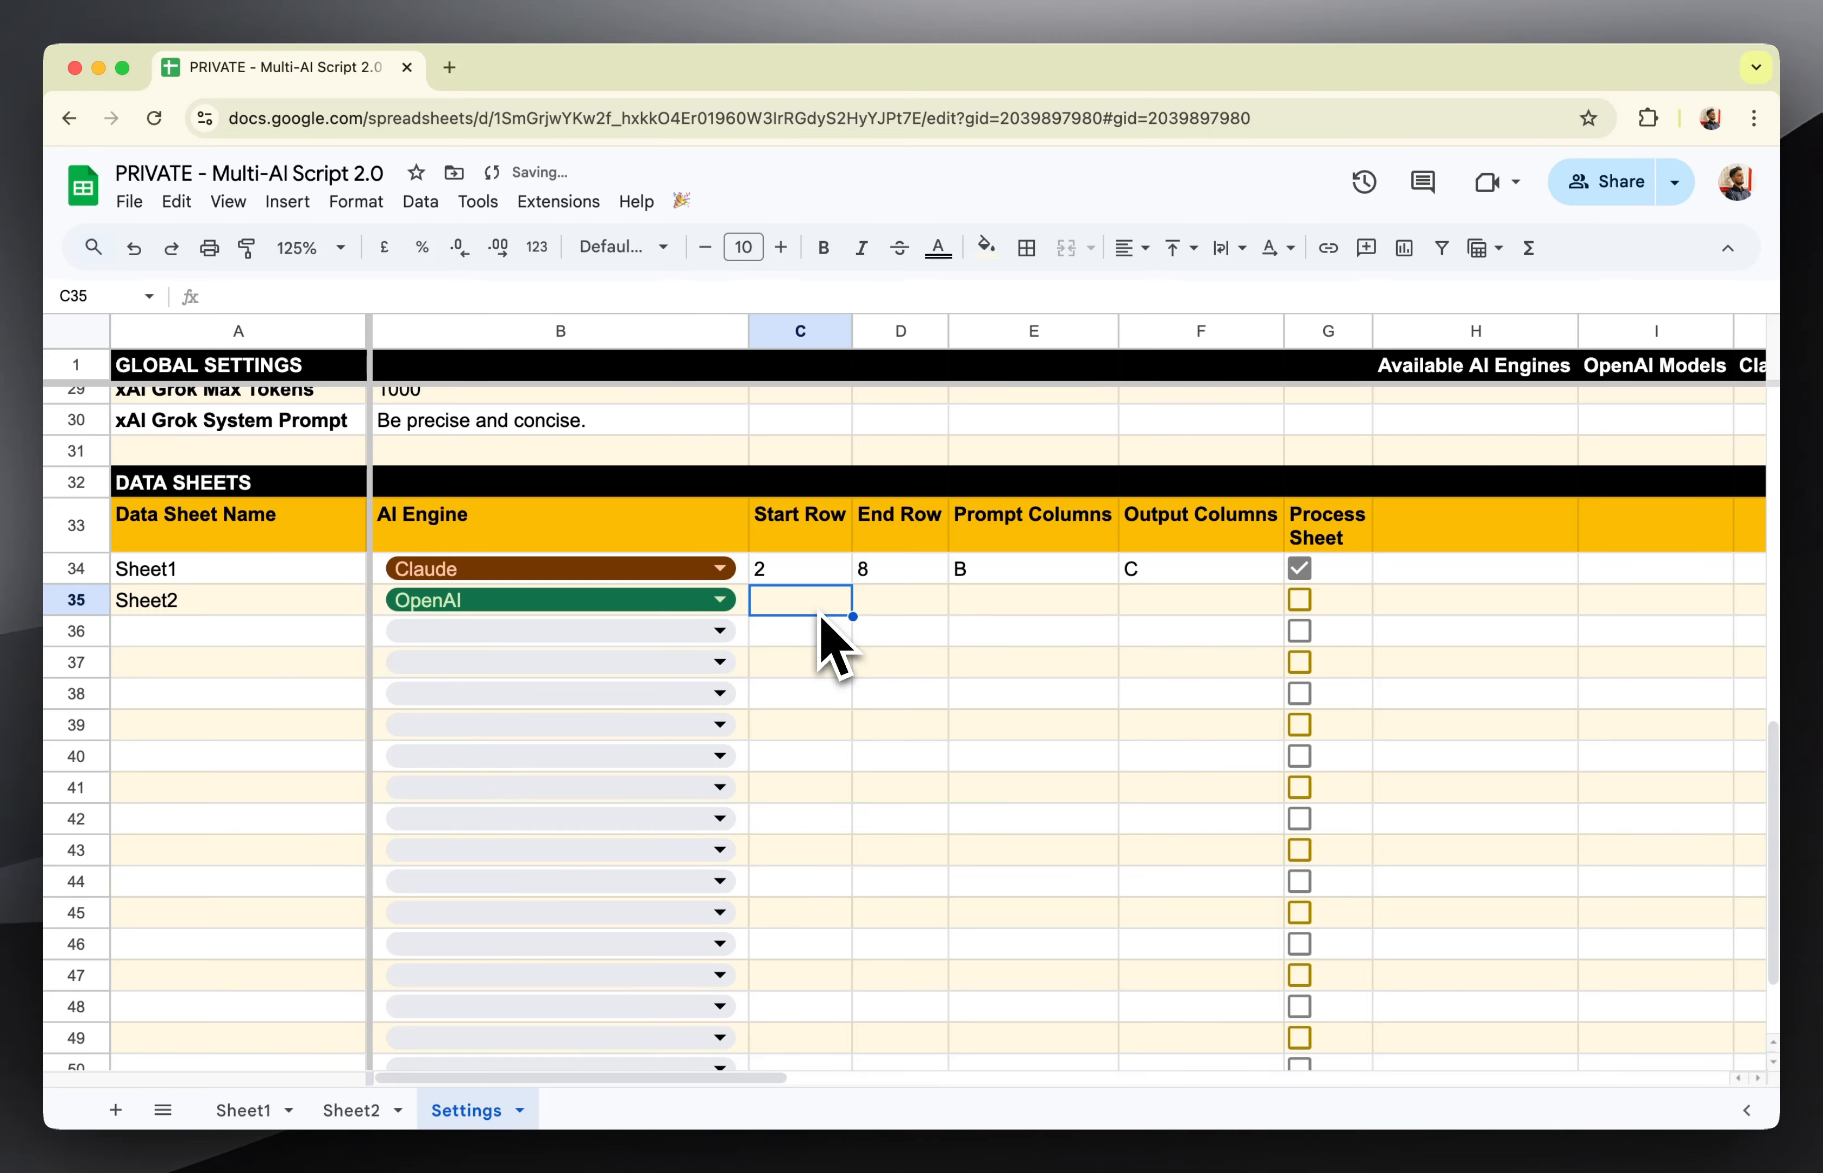
{"action": "left_click", "coordinate": [360, 1110]}
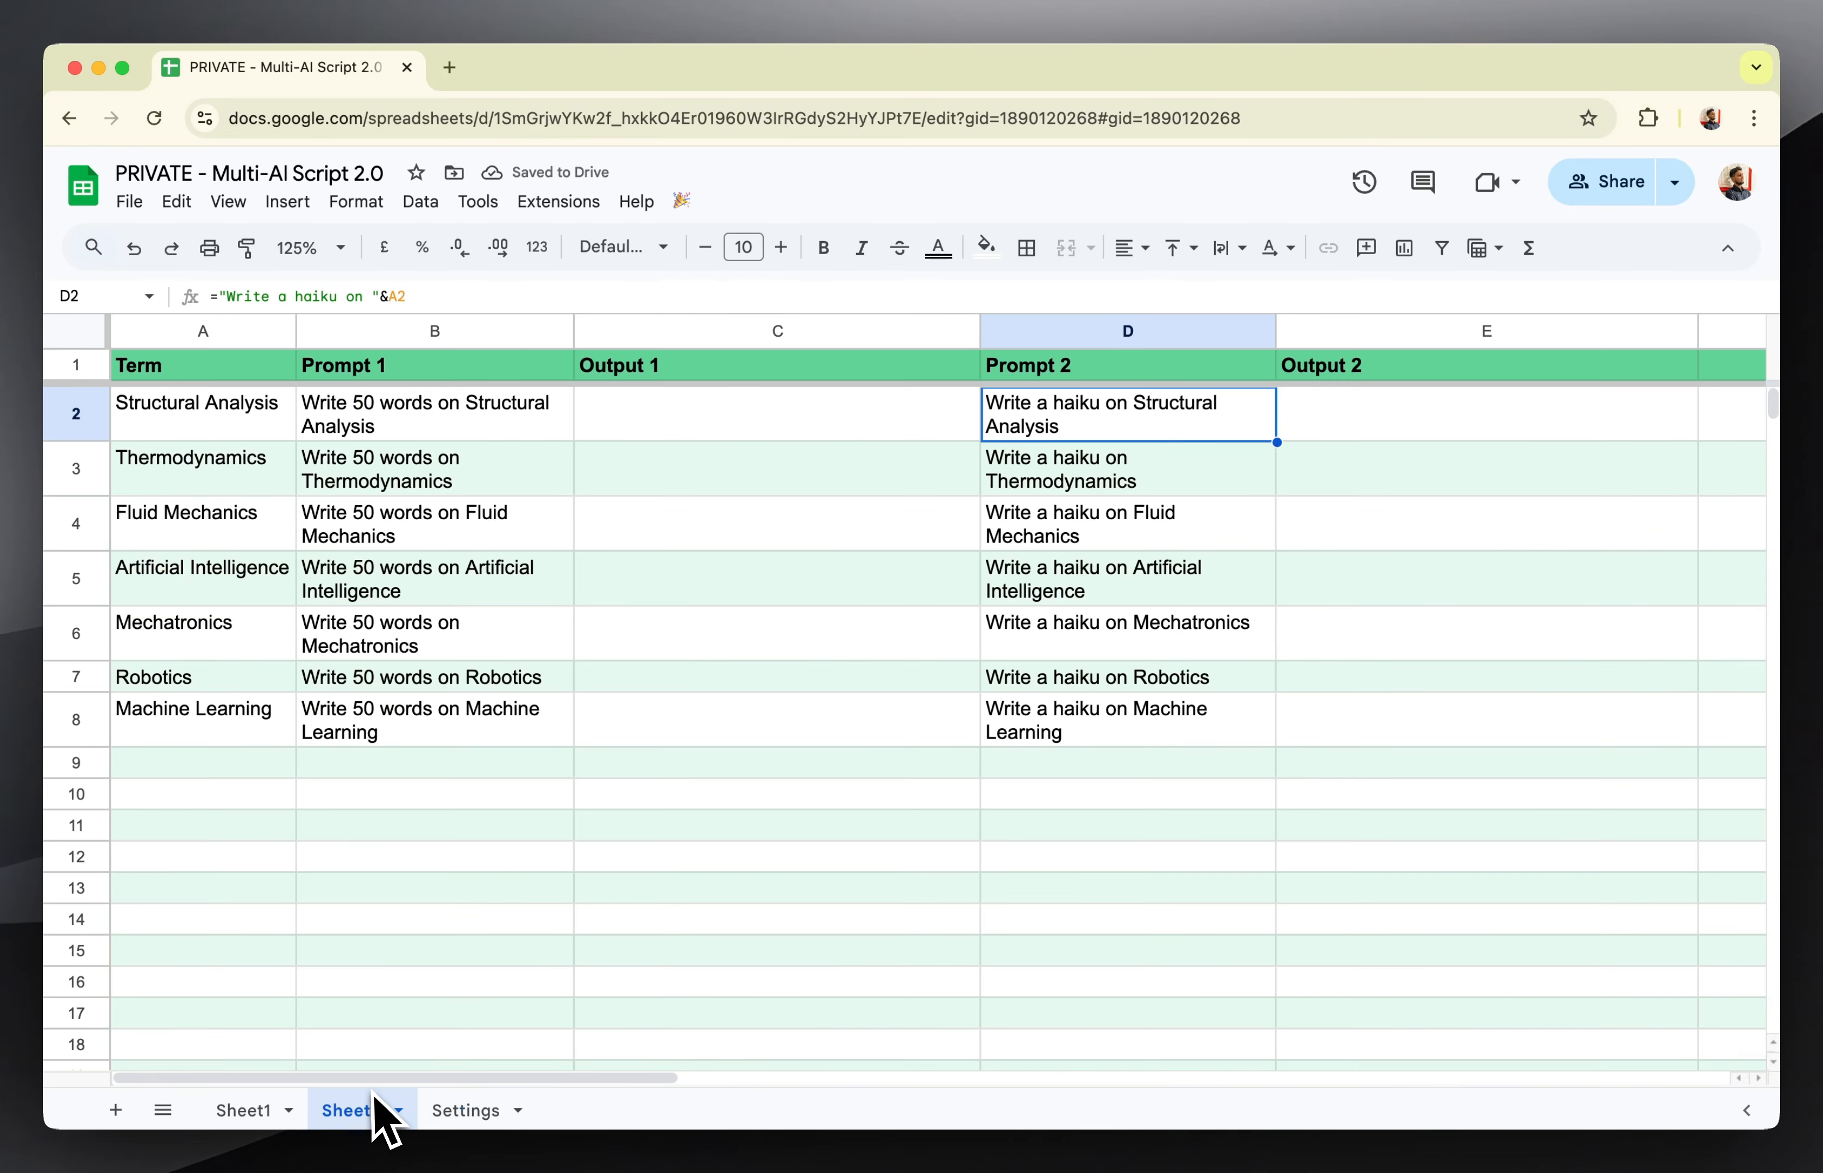
{"action": "left_click", "coordinate": [207, 727]}
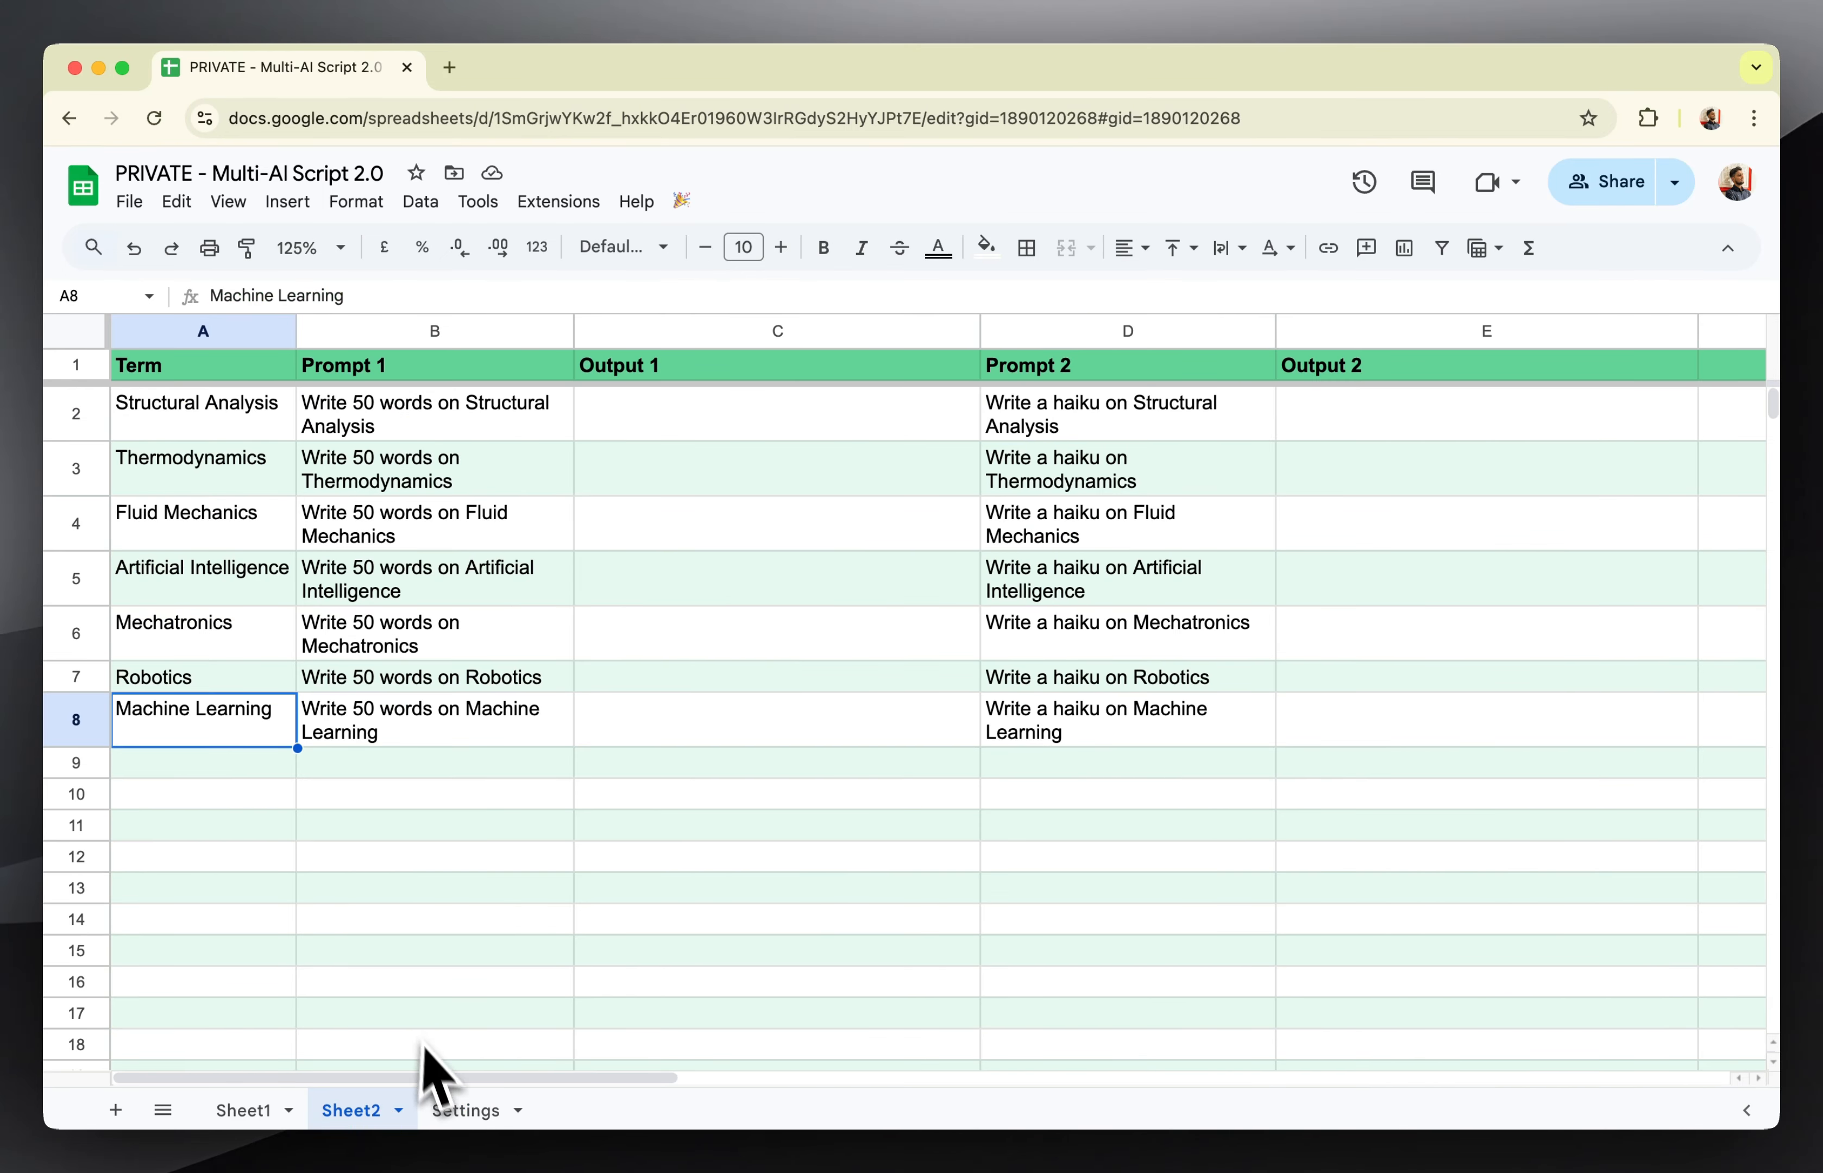
{"action": "left_click", "coordinate": [456, 1110]}
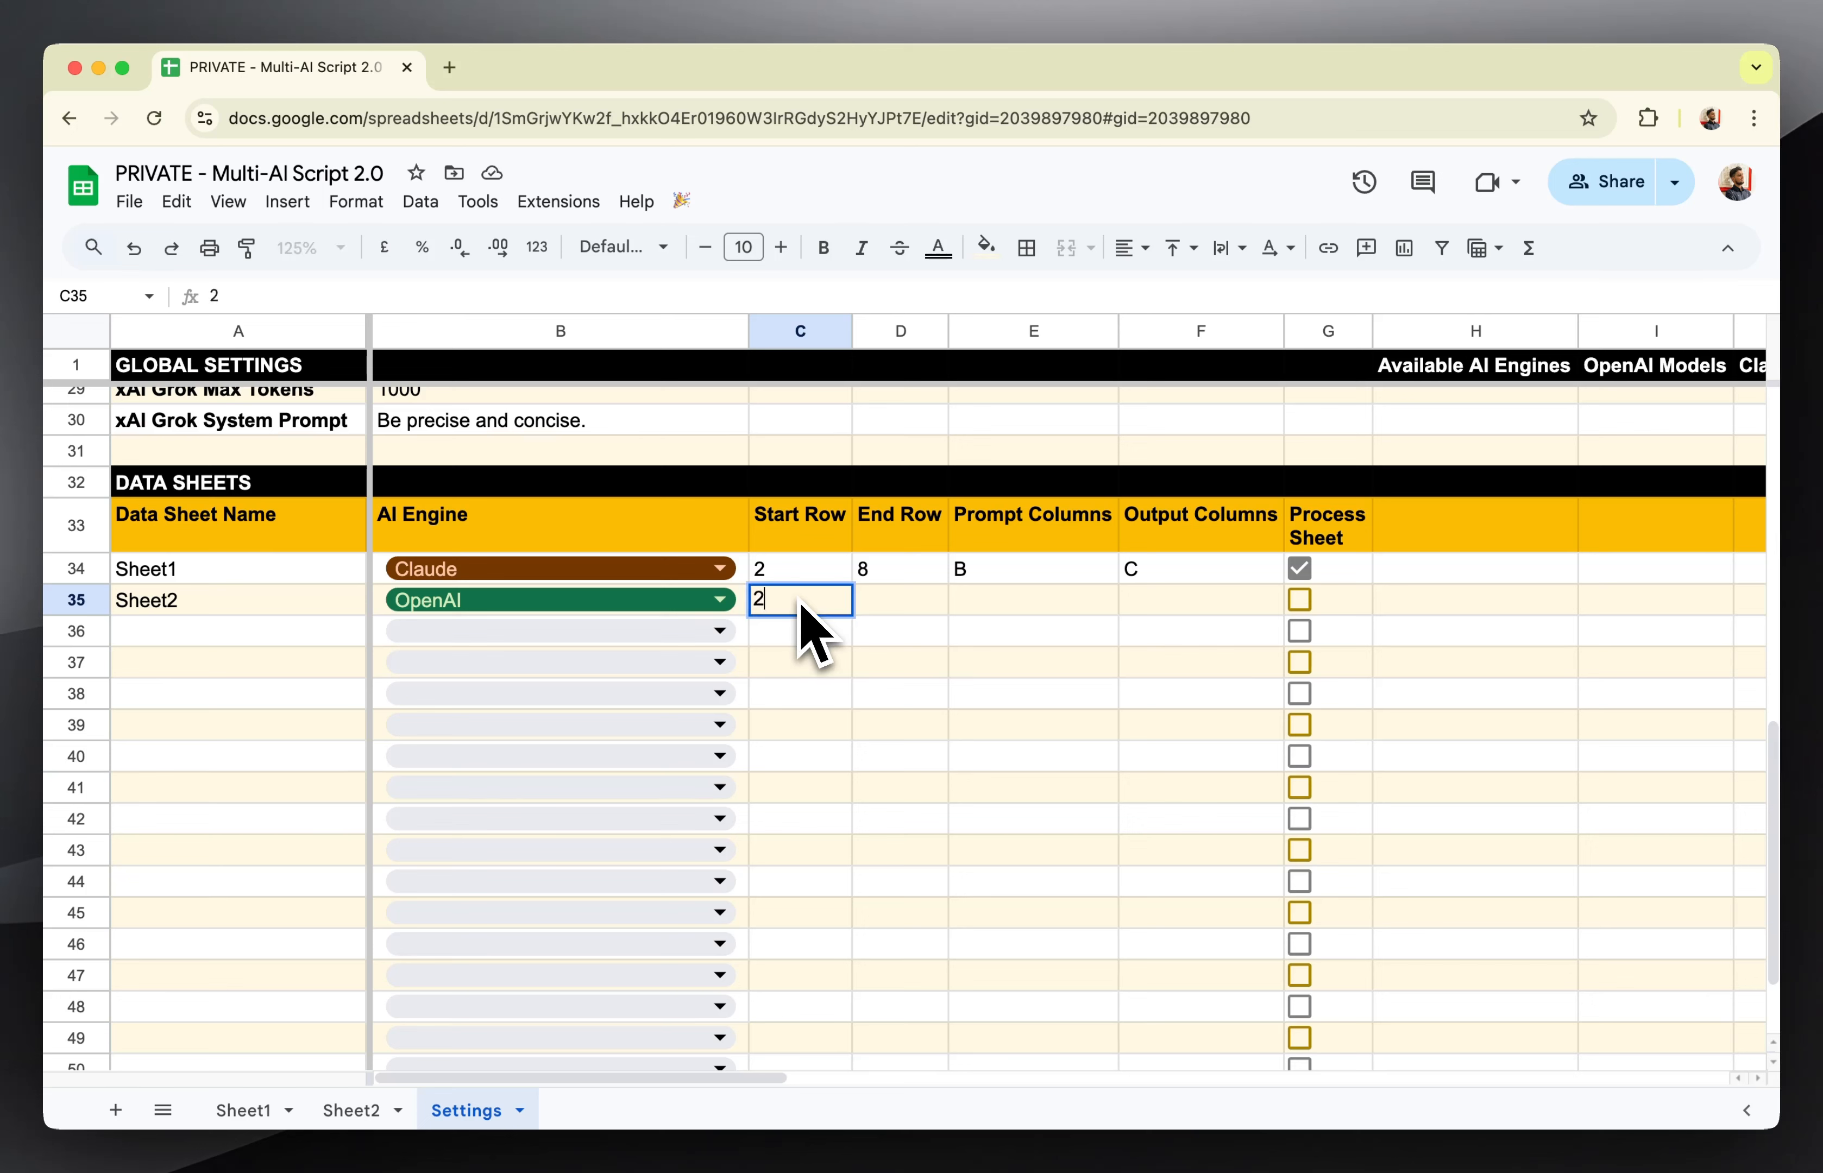
{"action": "left_click", "coordinate": [919, 611]}
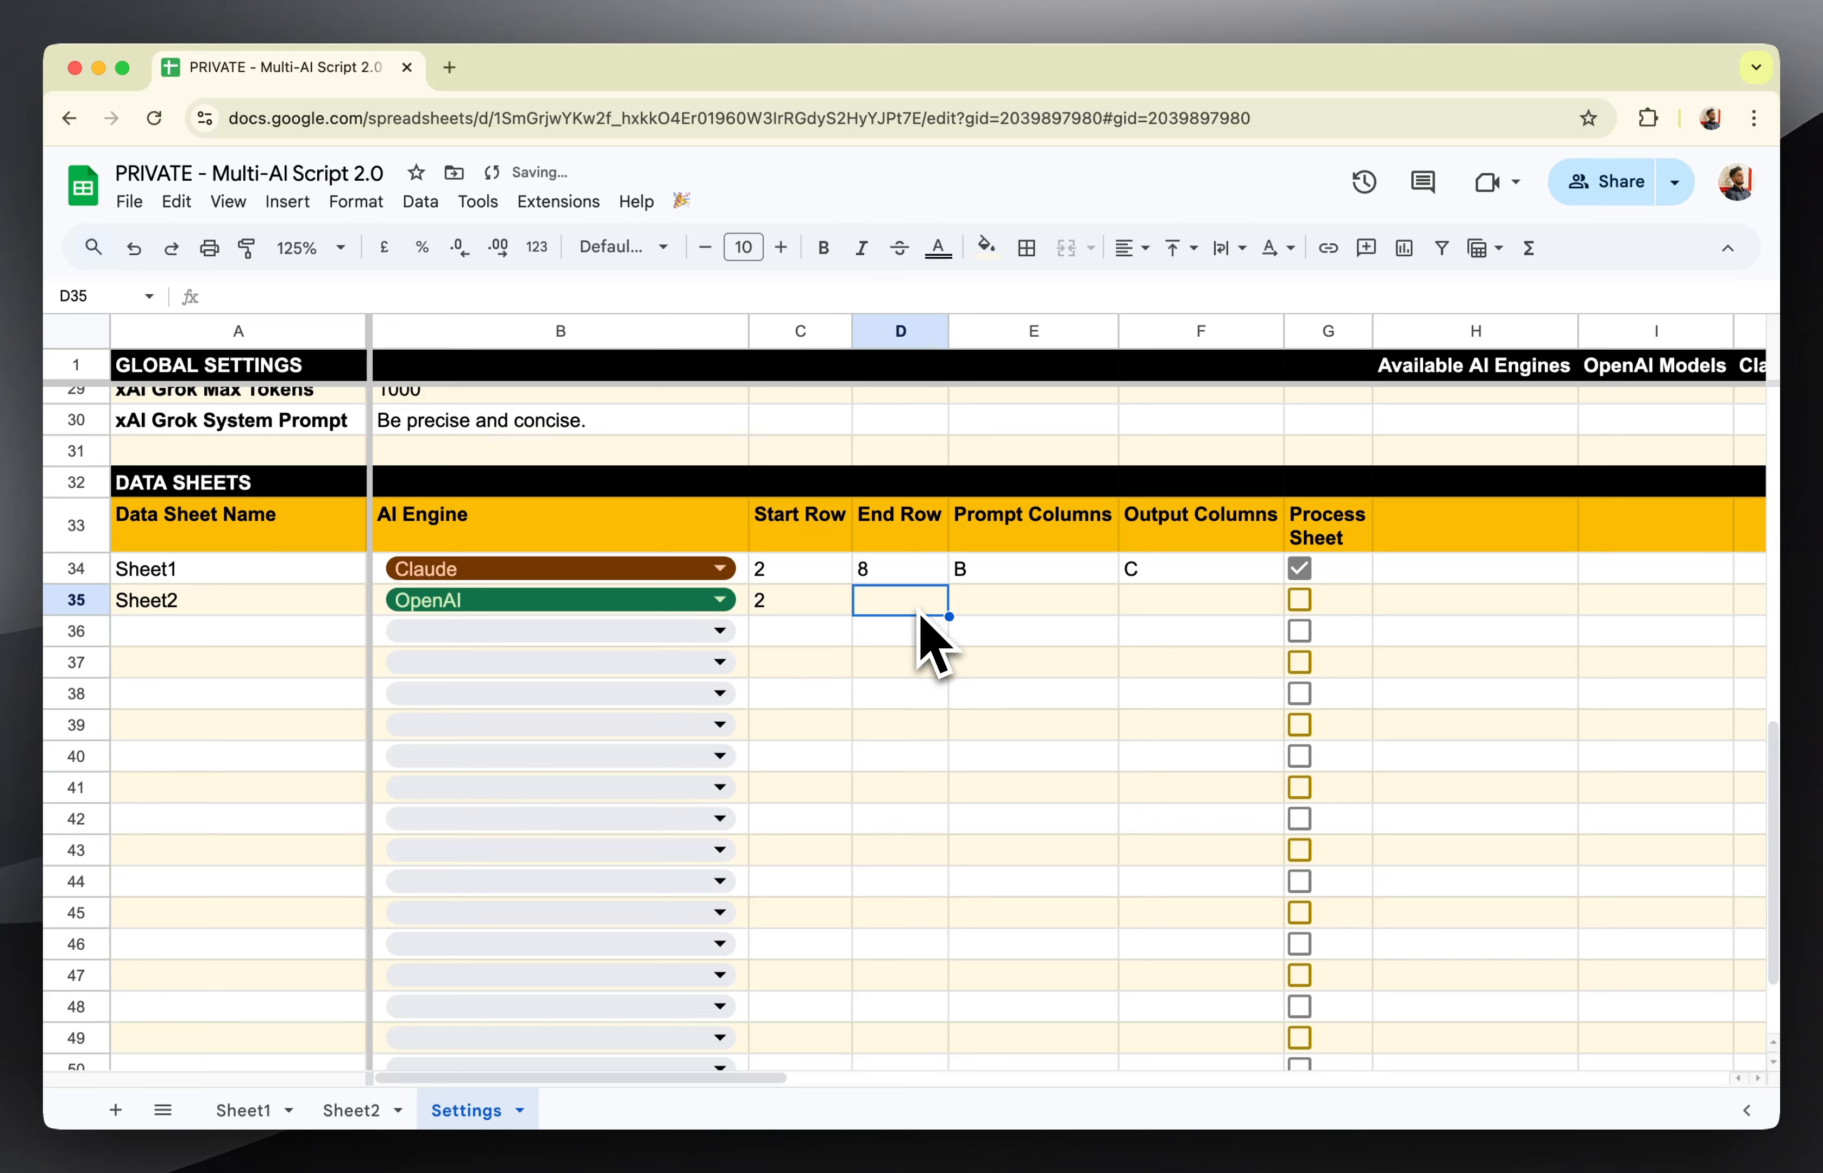
{"action": "key", "text": "Tab"}
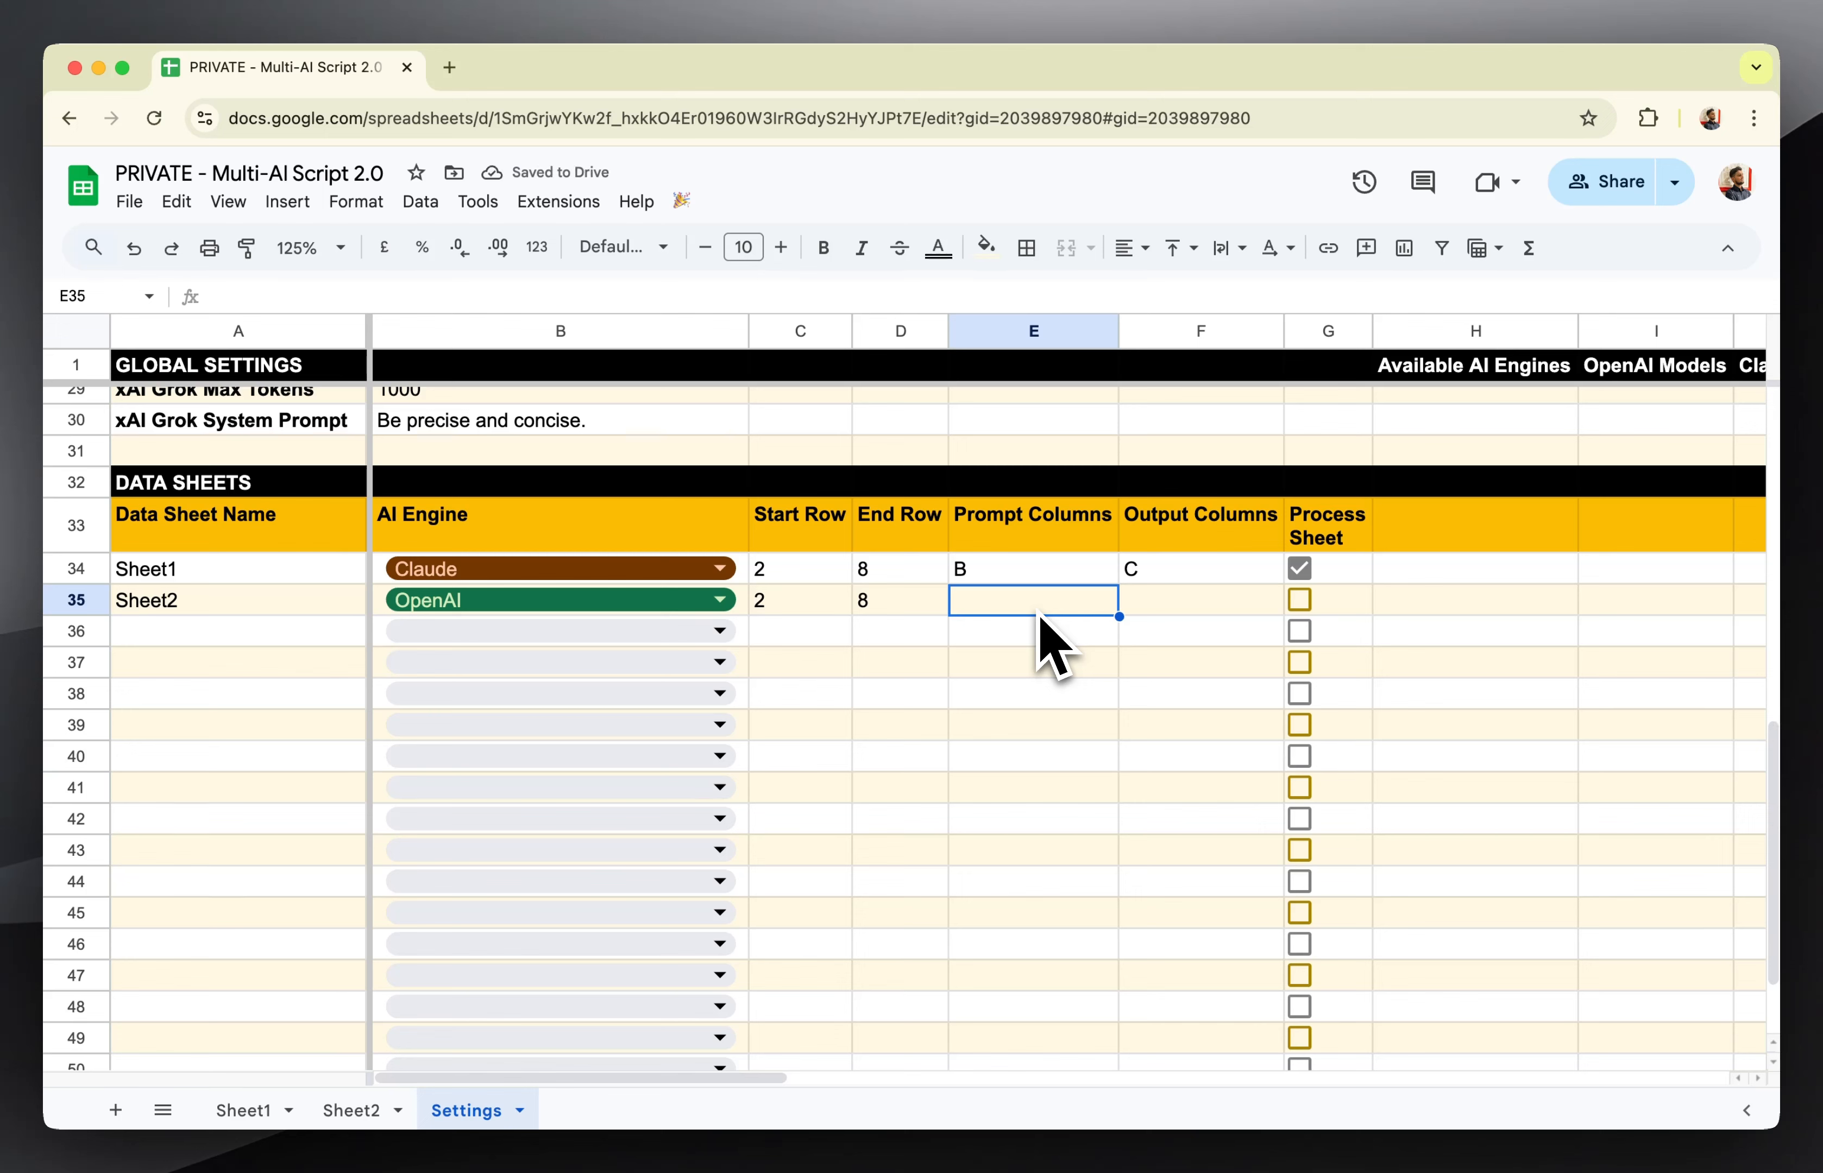
In Settings row 35, set Sheet2's Prompt Columns to B,D and enter C as the first Output Column.
{"action": "type", "text": "B"}
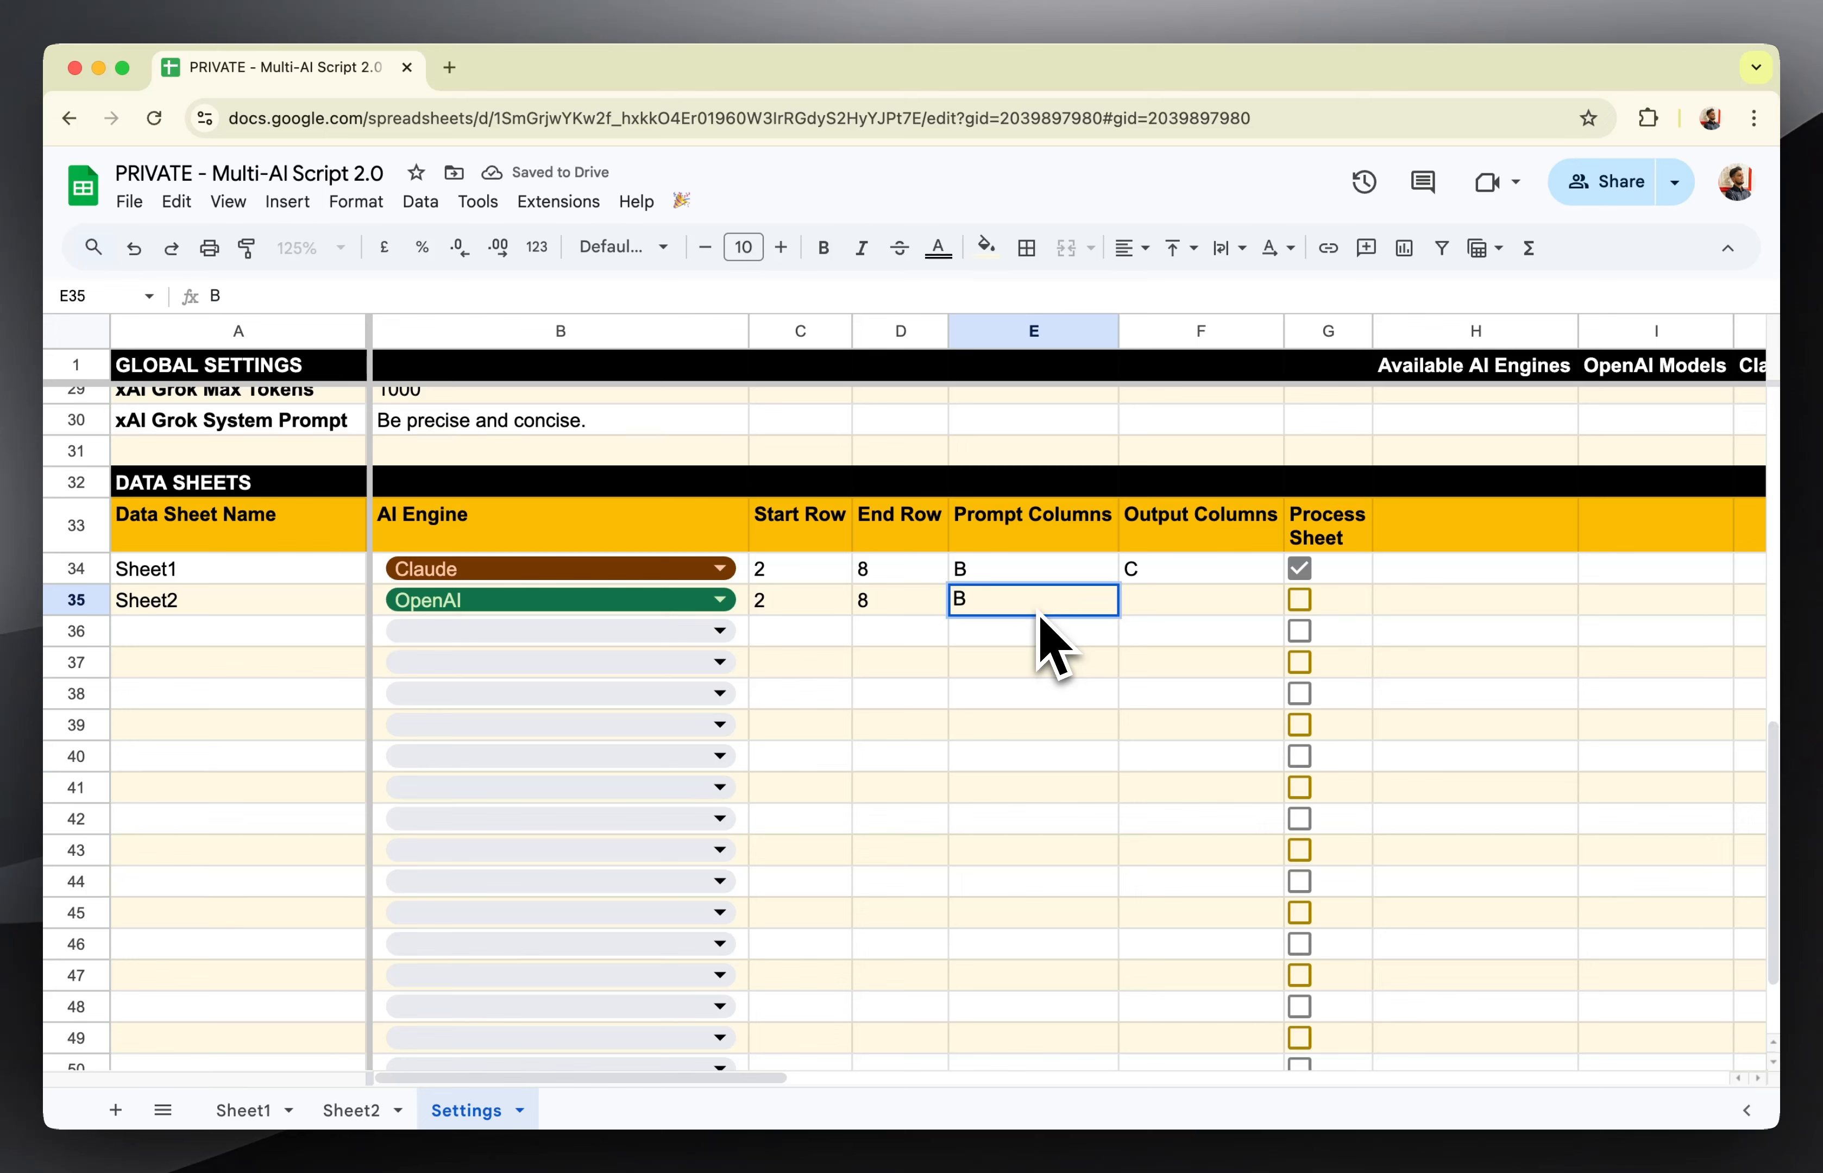
{"action": "key", "text": "Tab"}
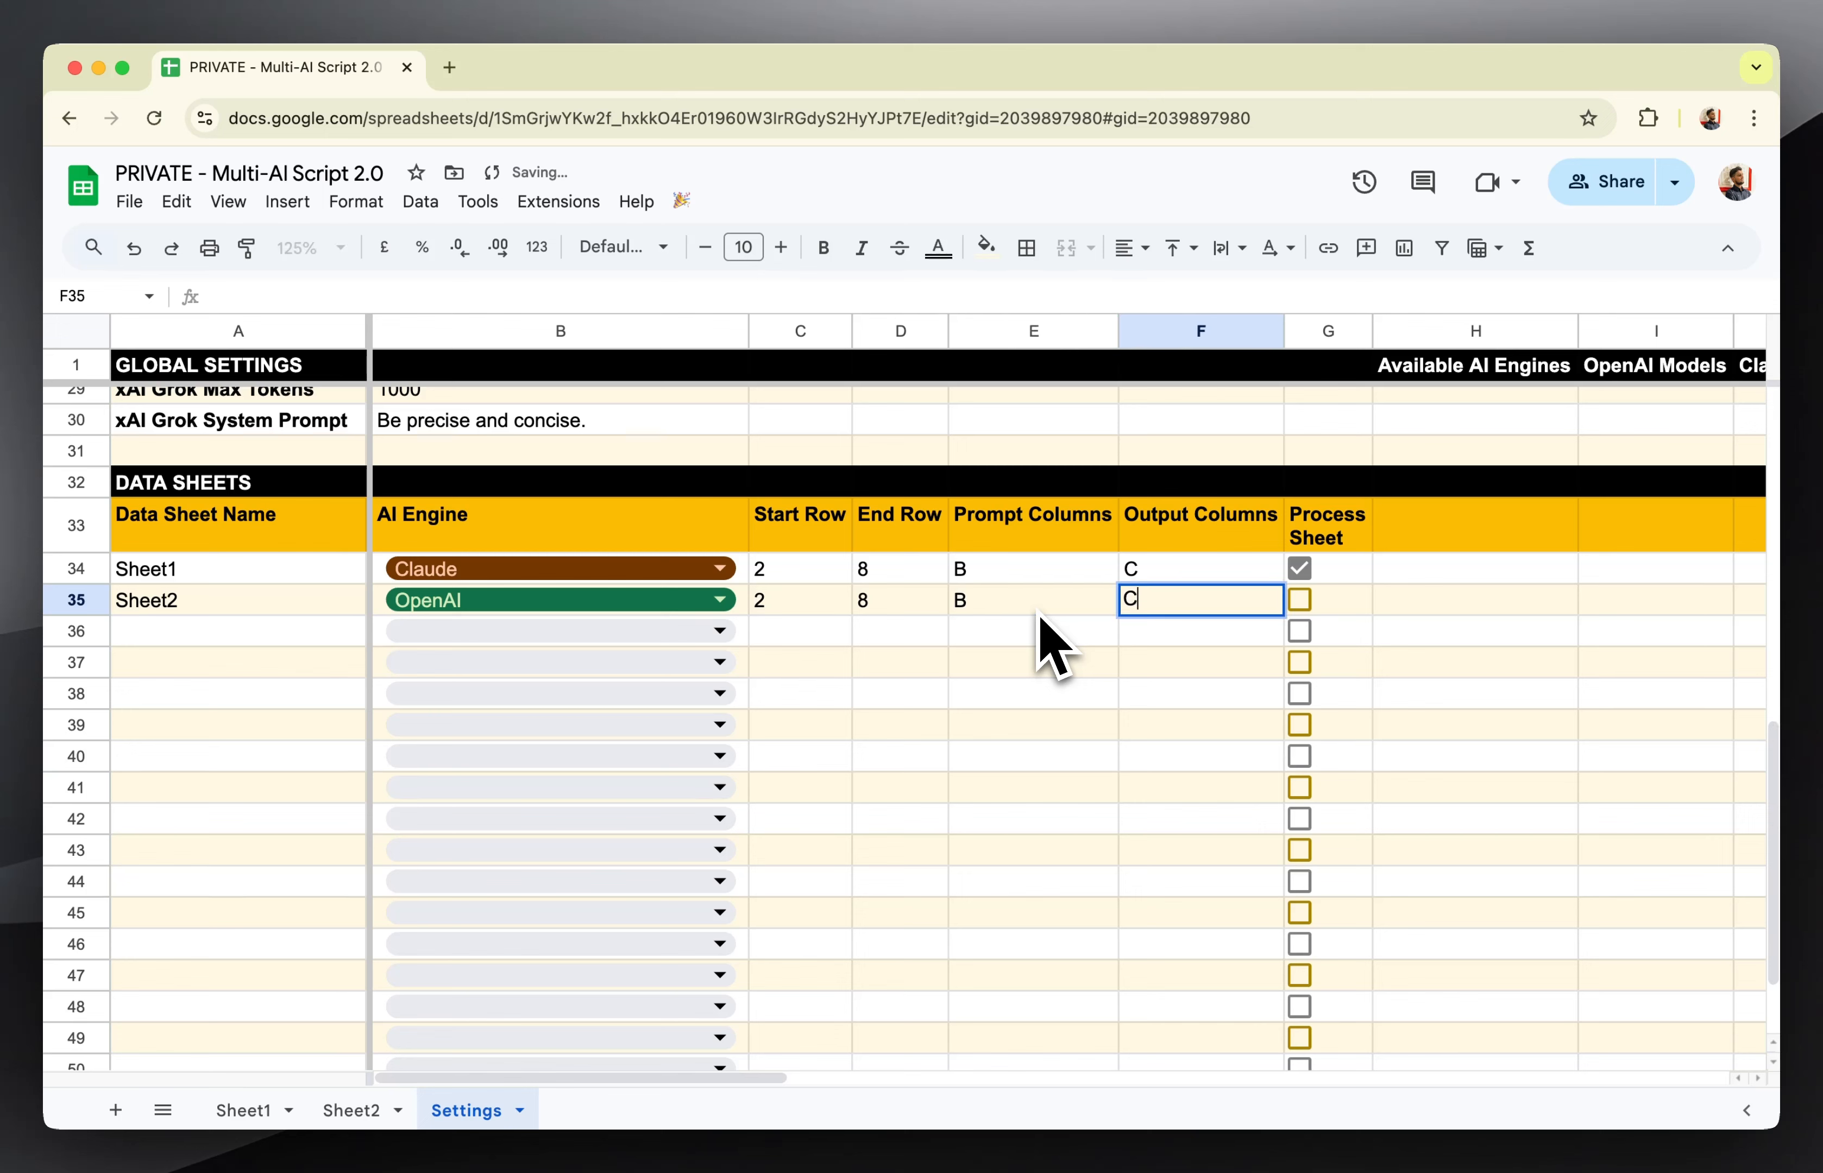
{"action": "key", "text": "Left"}
{"action": "double_click", "coordinate": [975, 611]}
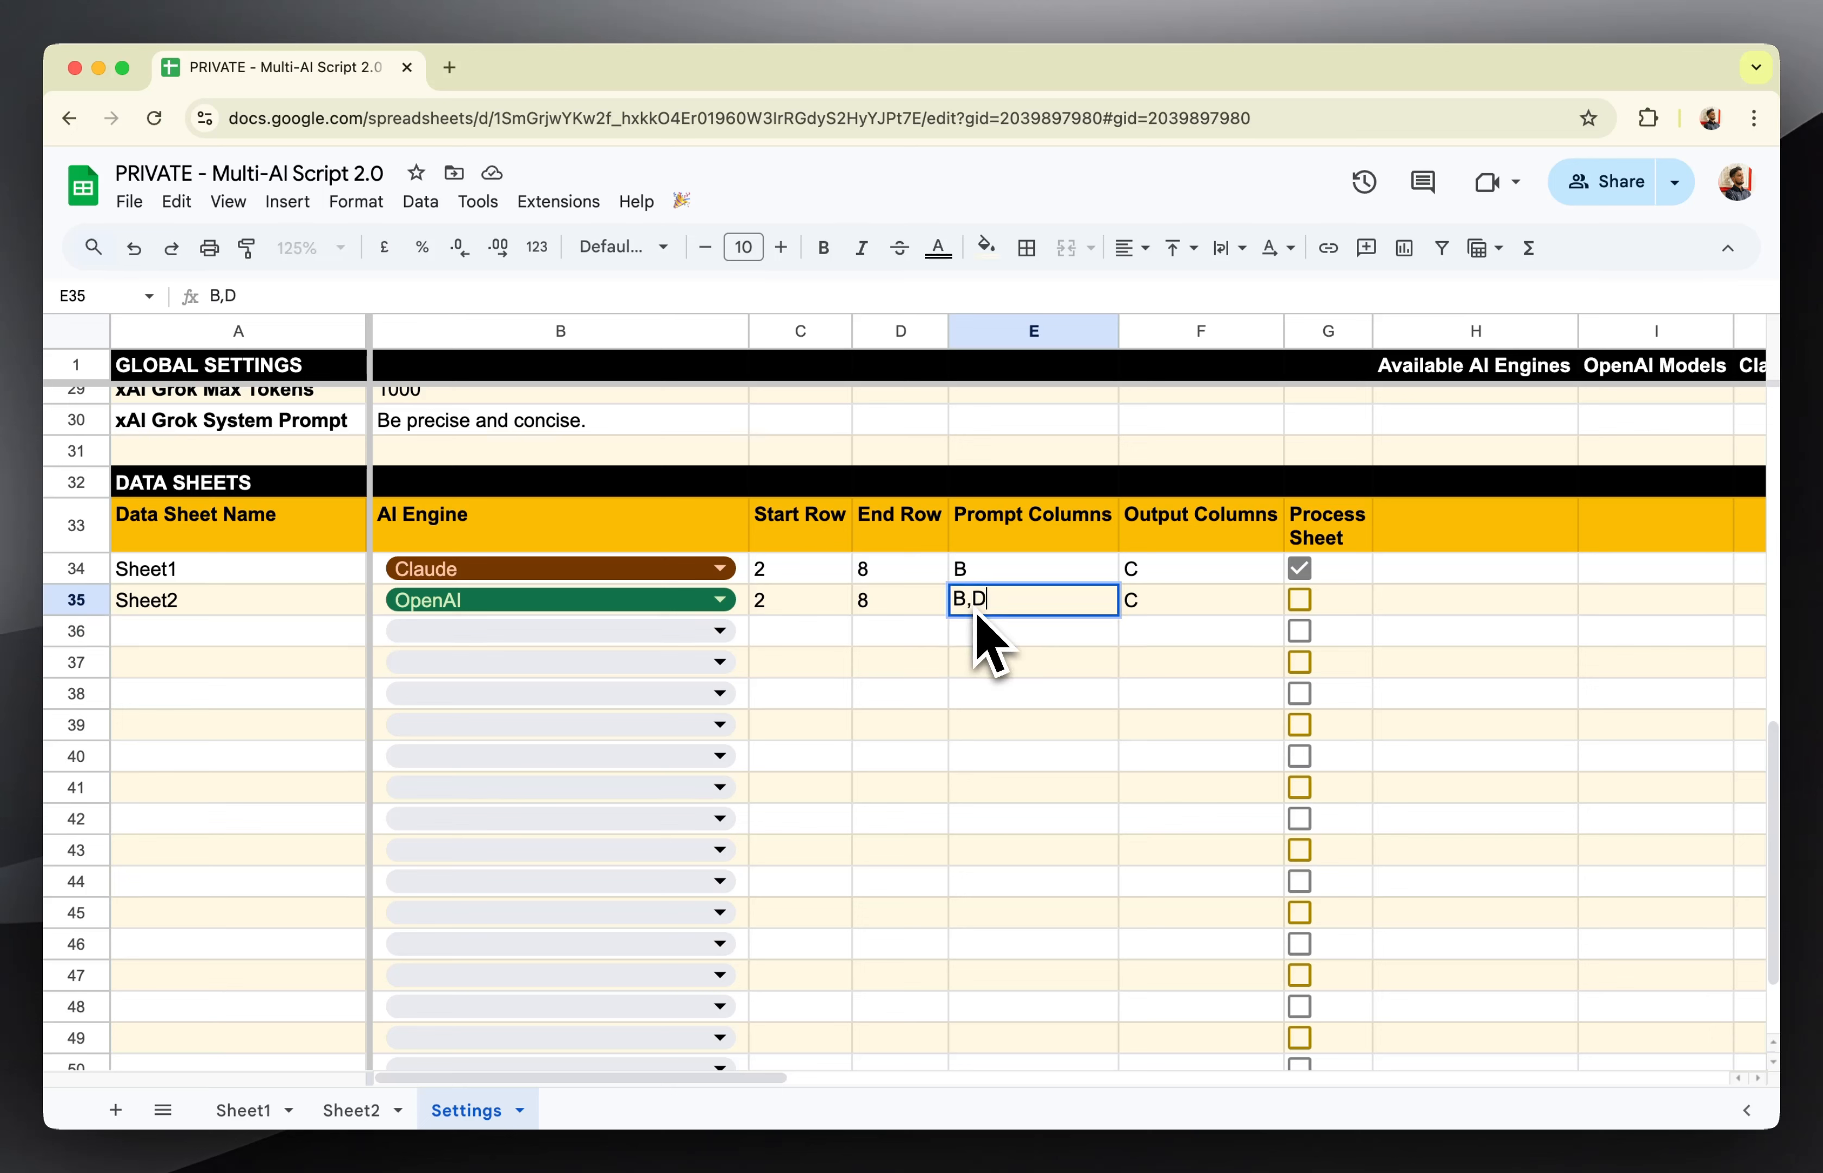
{"action": "type", "text": ",D"}
{"action": "key", "text": "Return"}
Check Sheet2's Prompt 2 and Output 2 columns, and set its Output Columns to C,E in Settings.
{"action": "left_click", "coordinate": [379, 1115]}
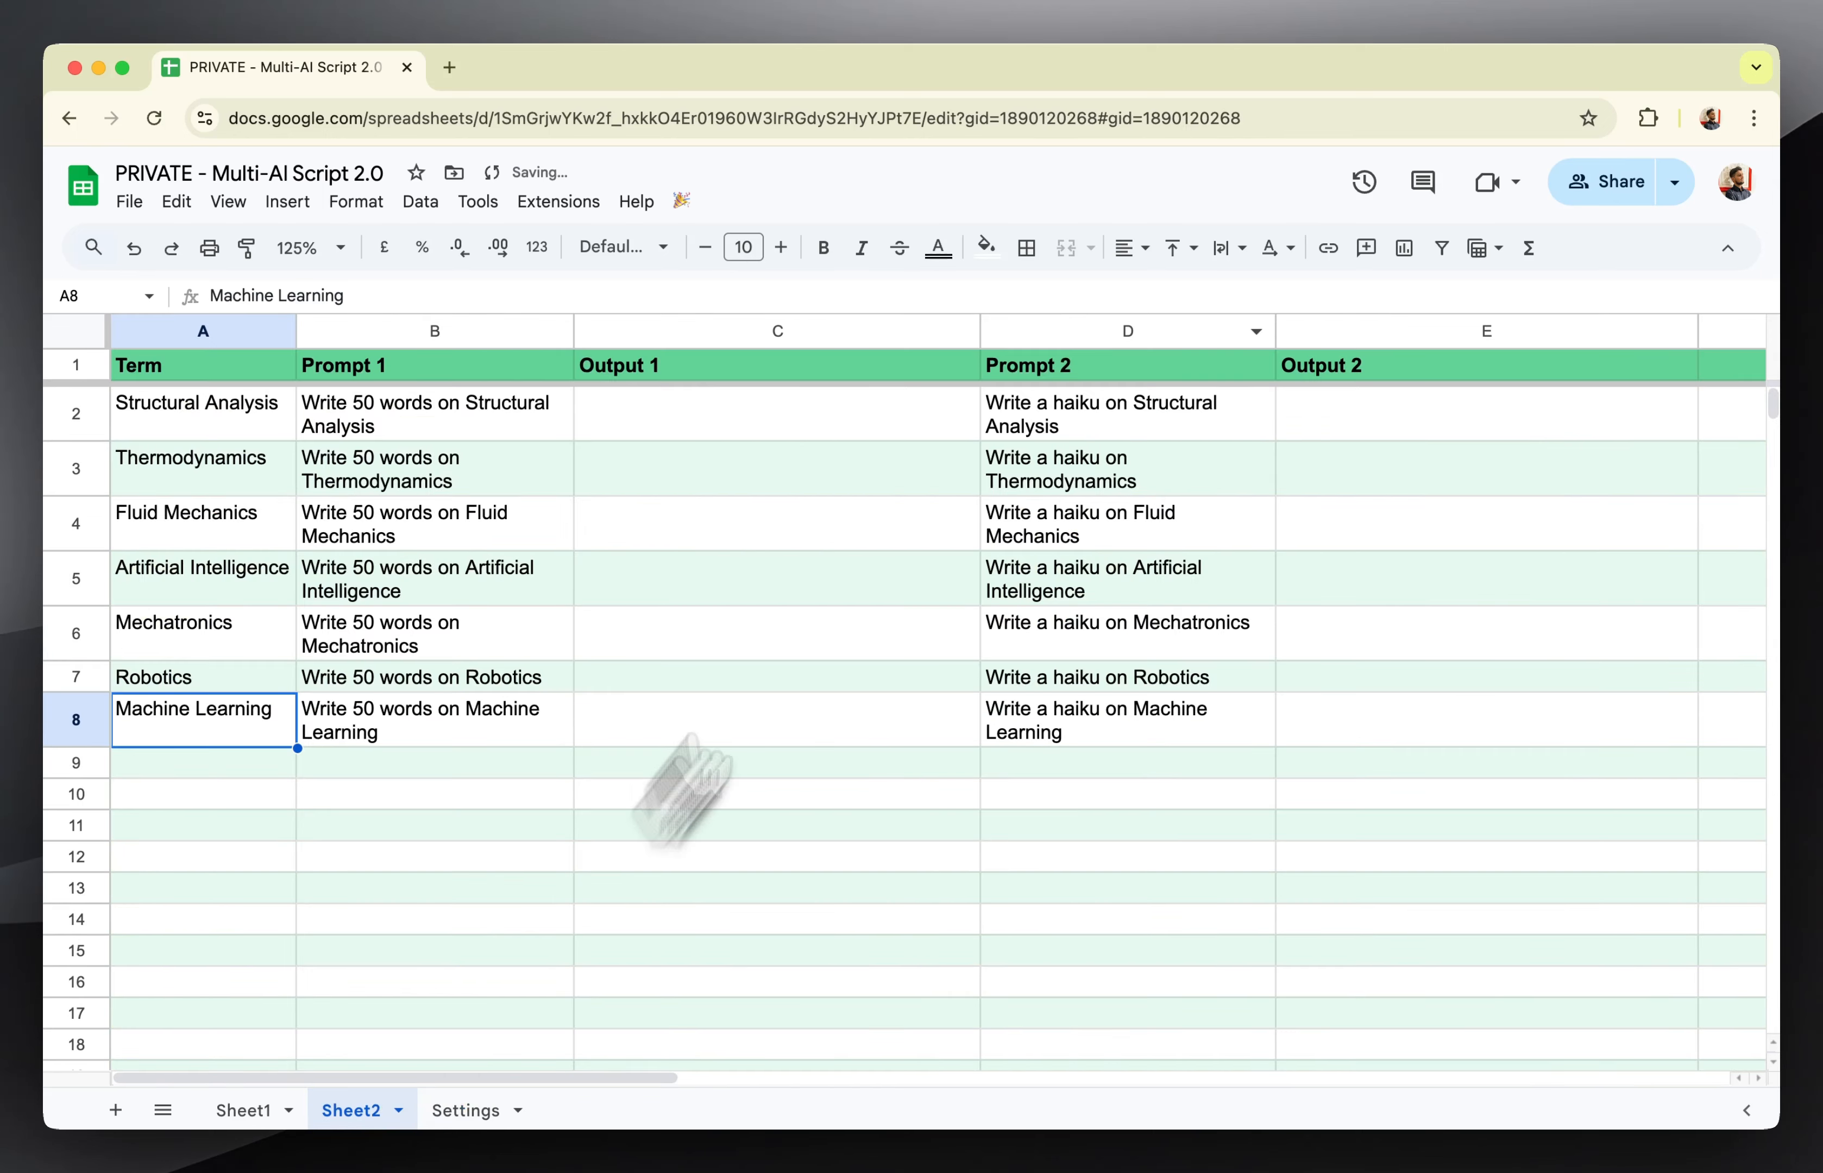
{"action": "left_click", "coordinate": [1072, 375]}
{"action": "left_click", "coordinate": [1117, 417]}
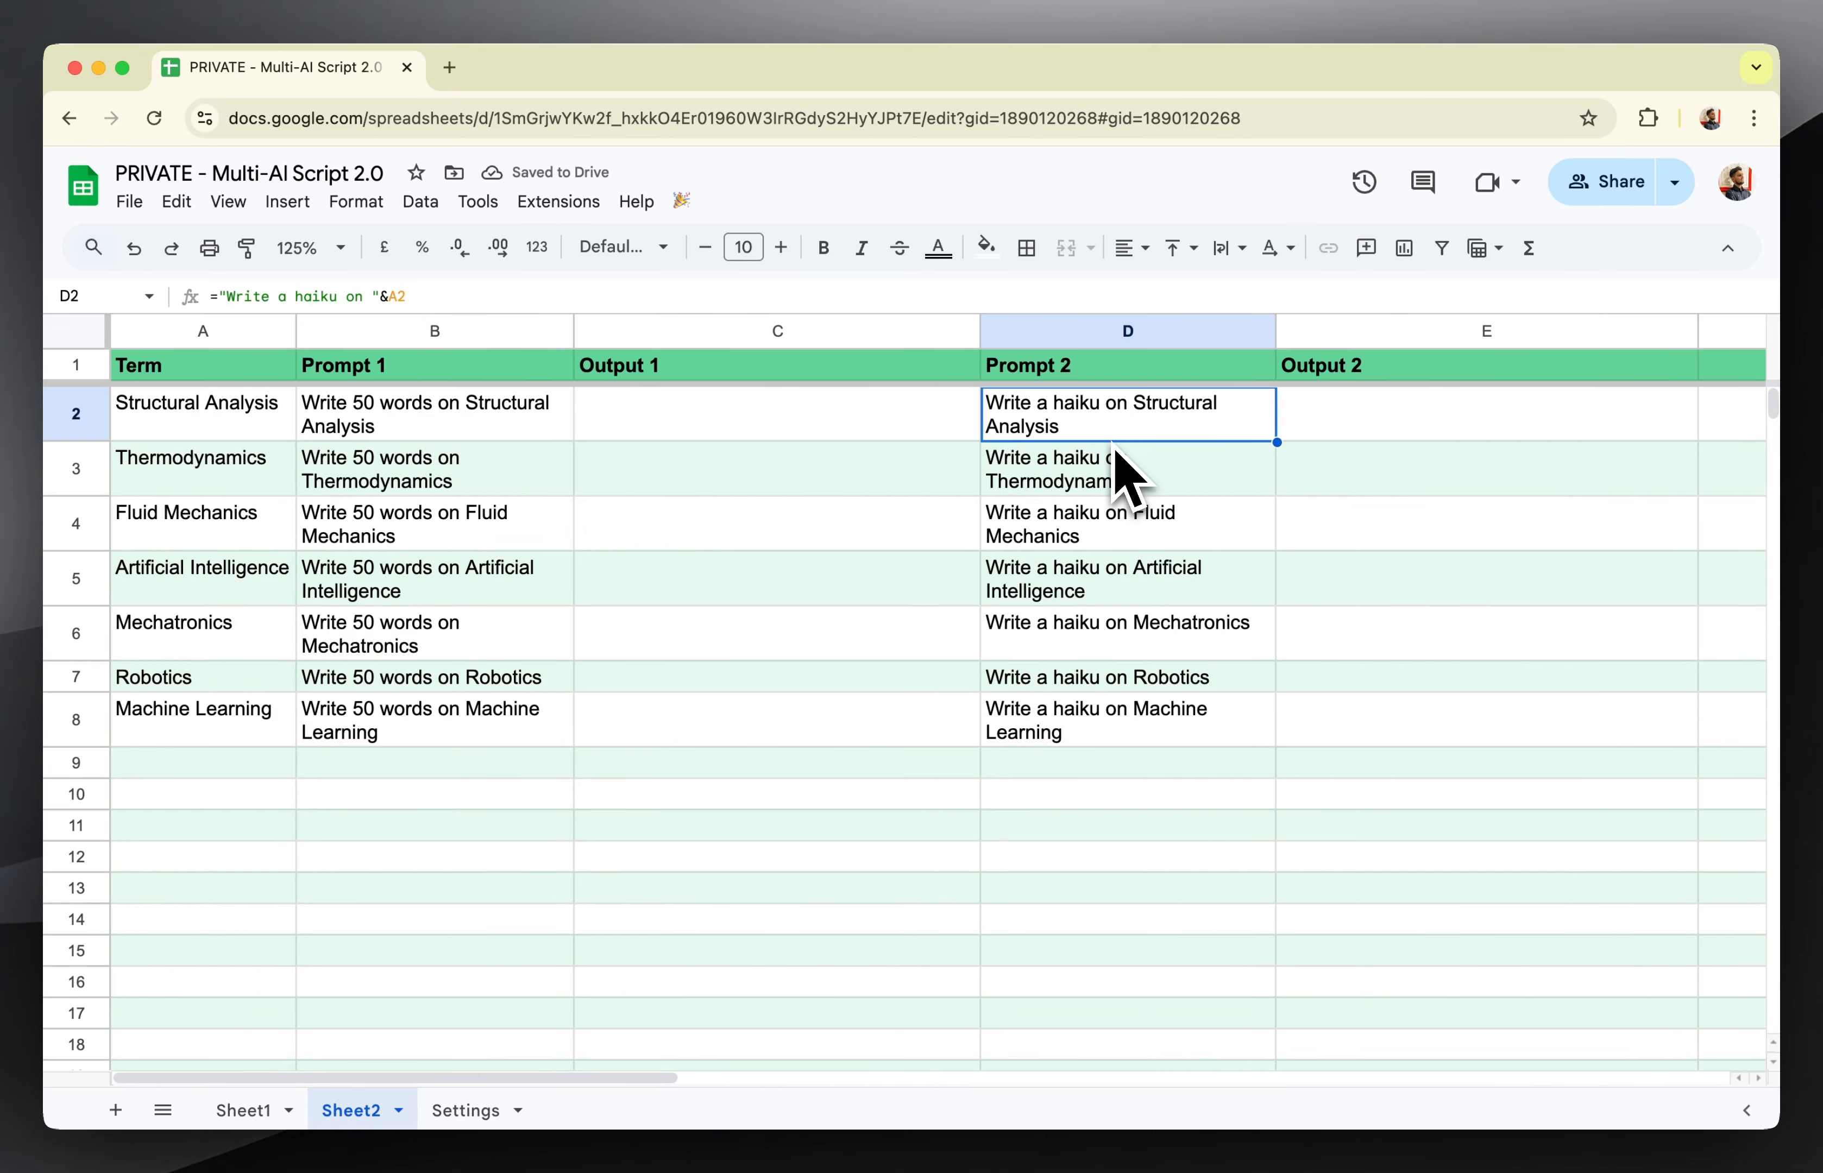
{"action": "left_click", "coordinate": [1341, 429]}
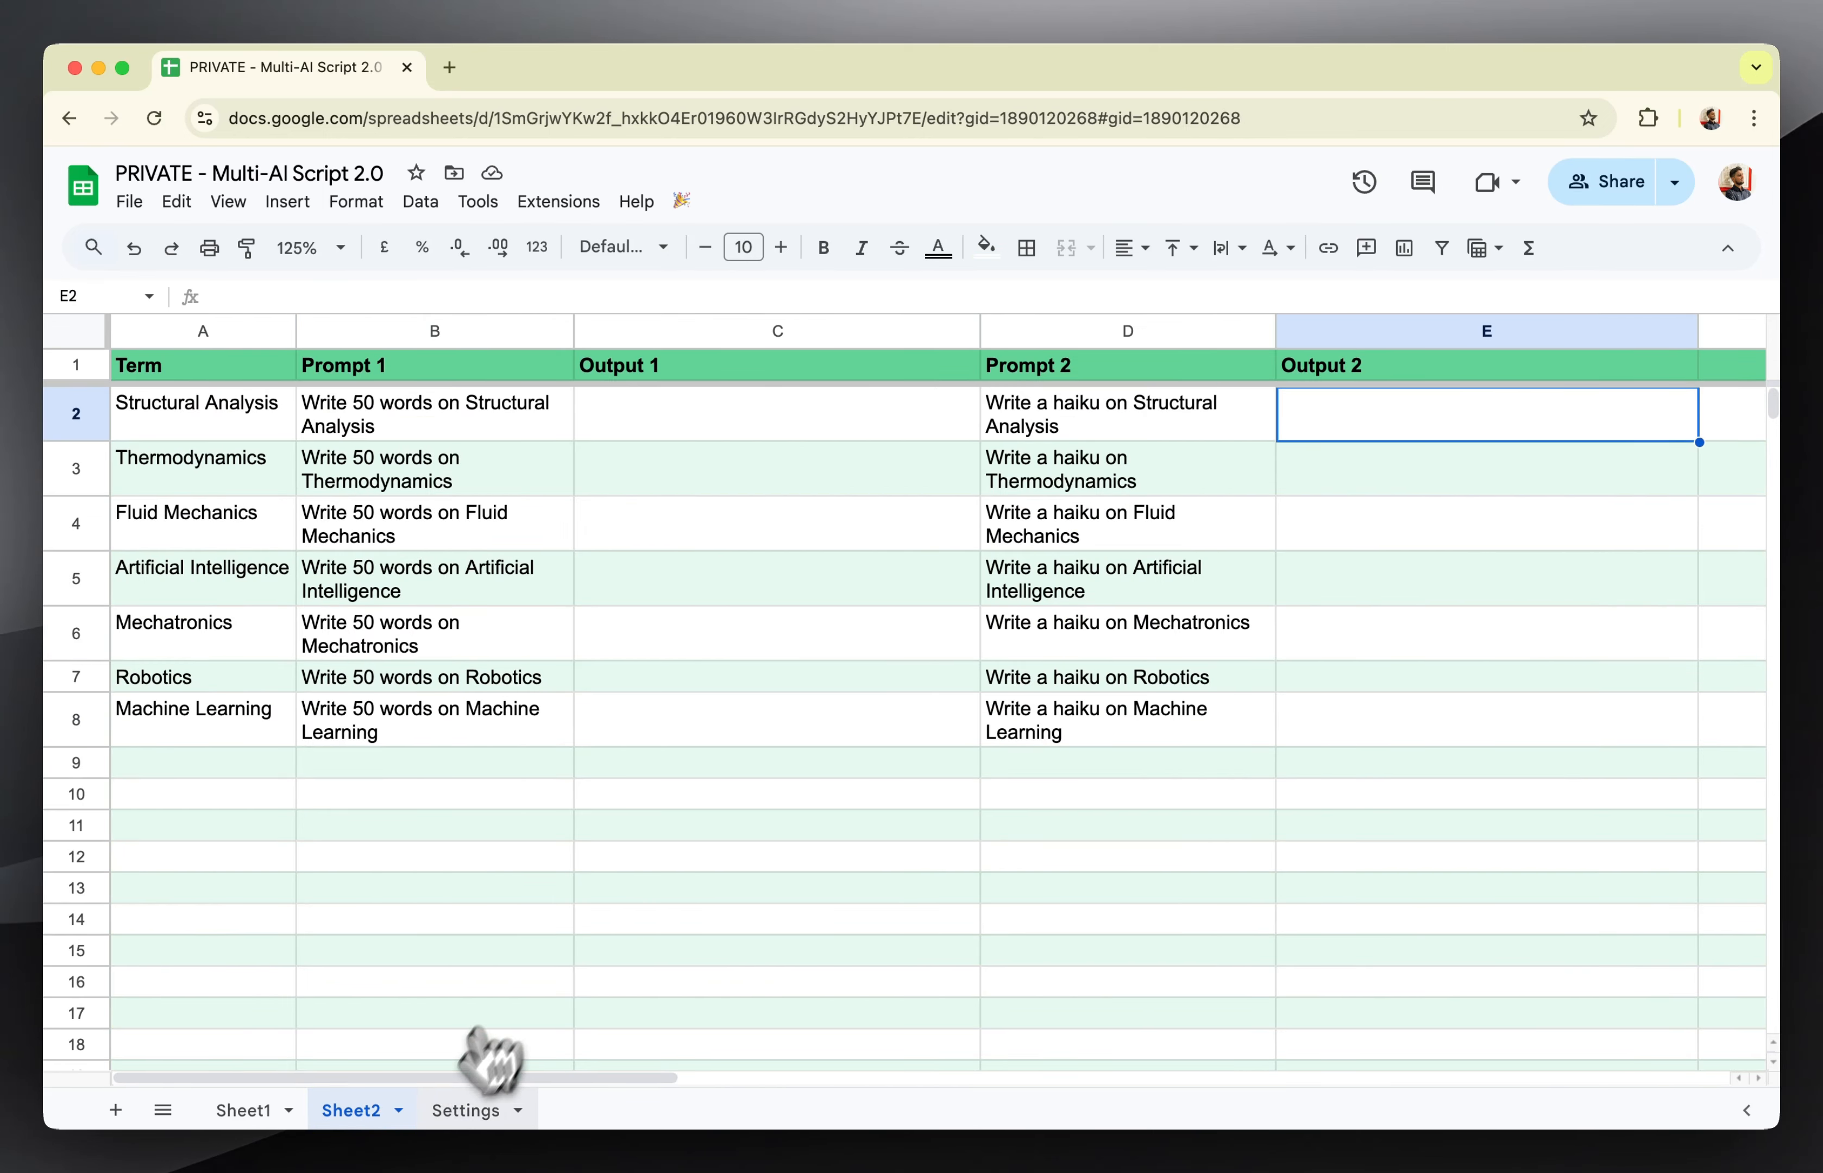
{"action": "left_click", "coordinate": [465, 1110]}
{"action": "left_click", "coordinate": [1161, 600]}
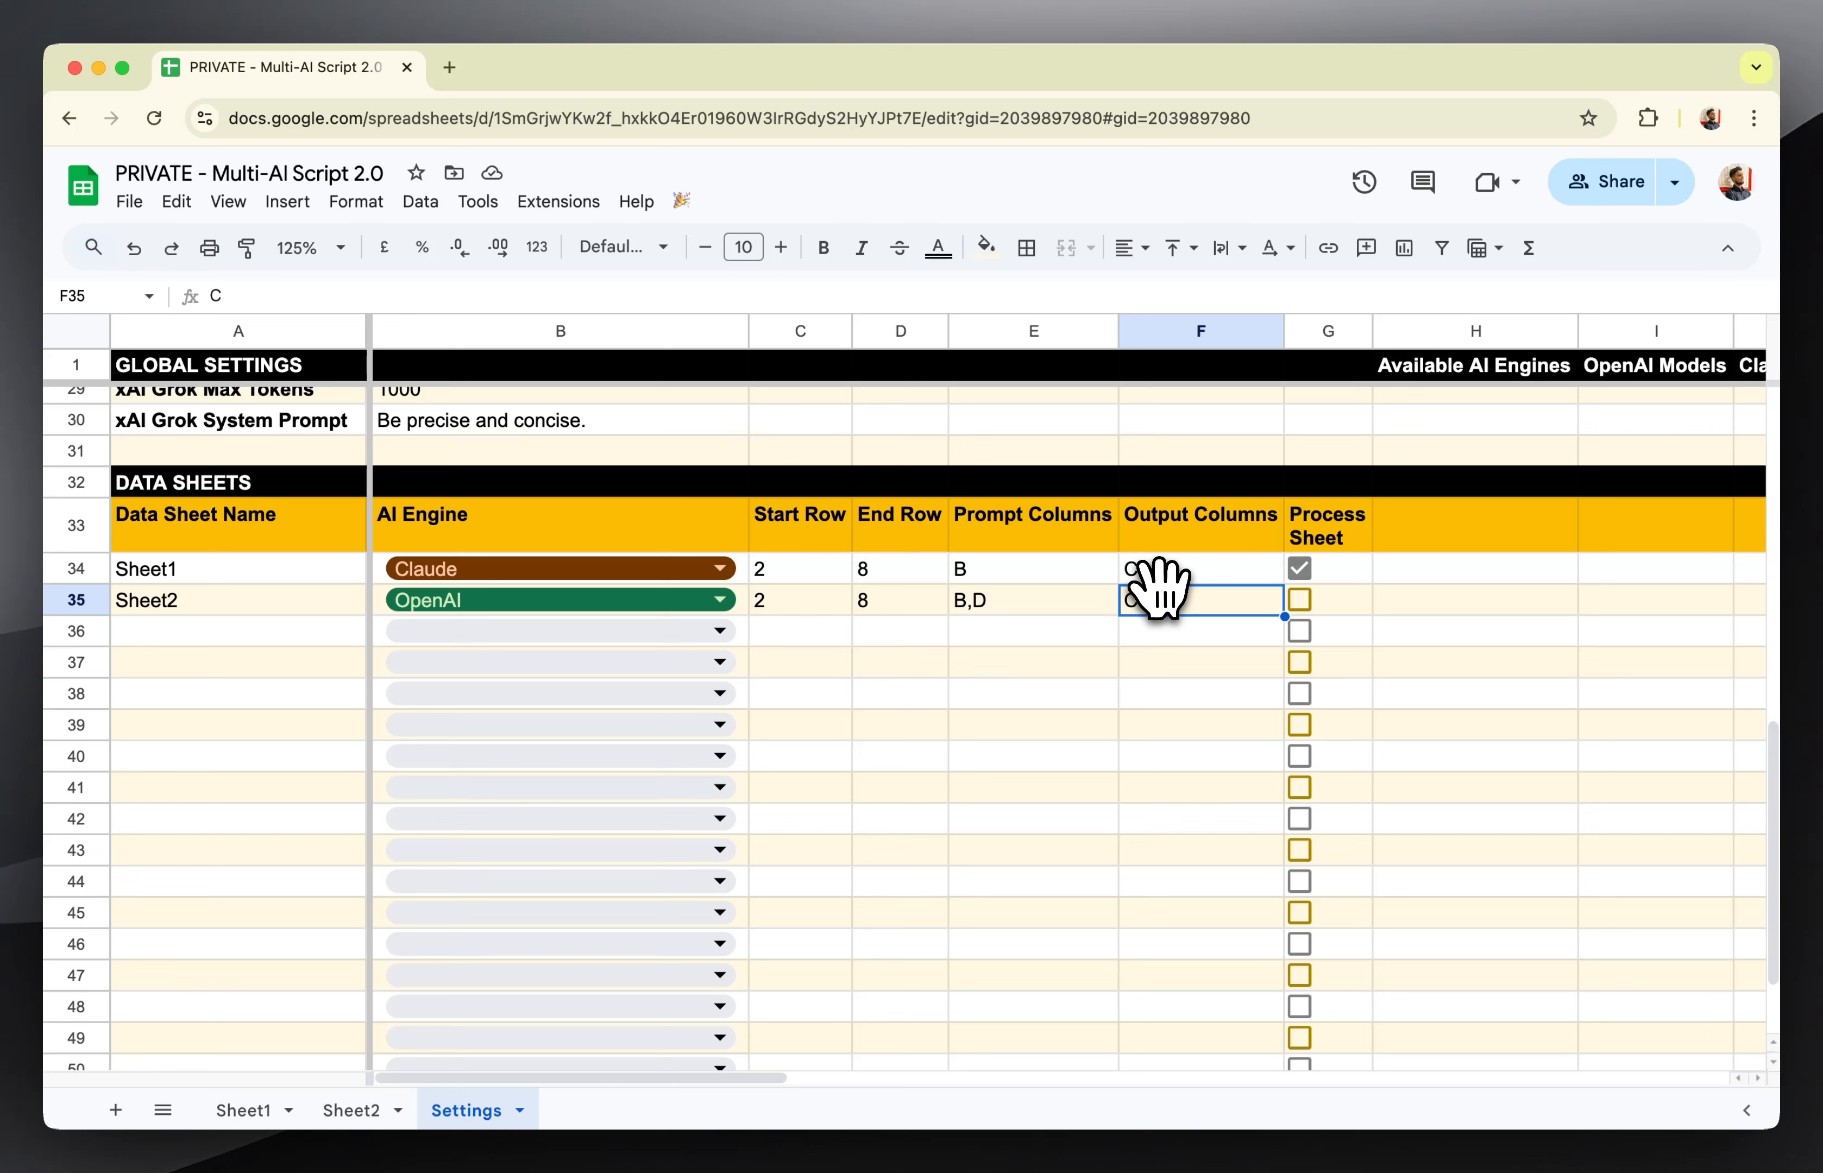
{"action": "double_click", "coordinate": [1165, 605]}
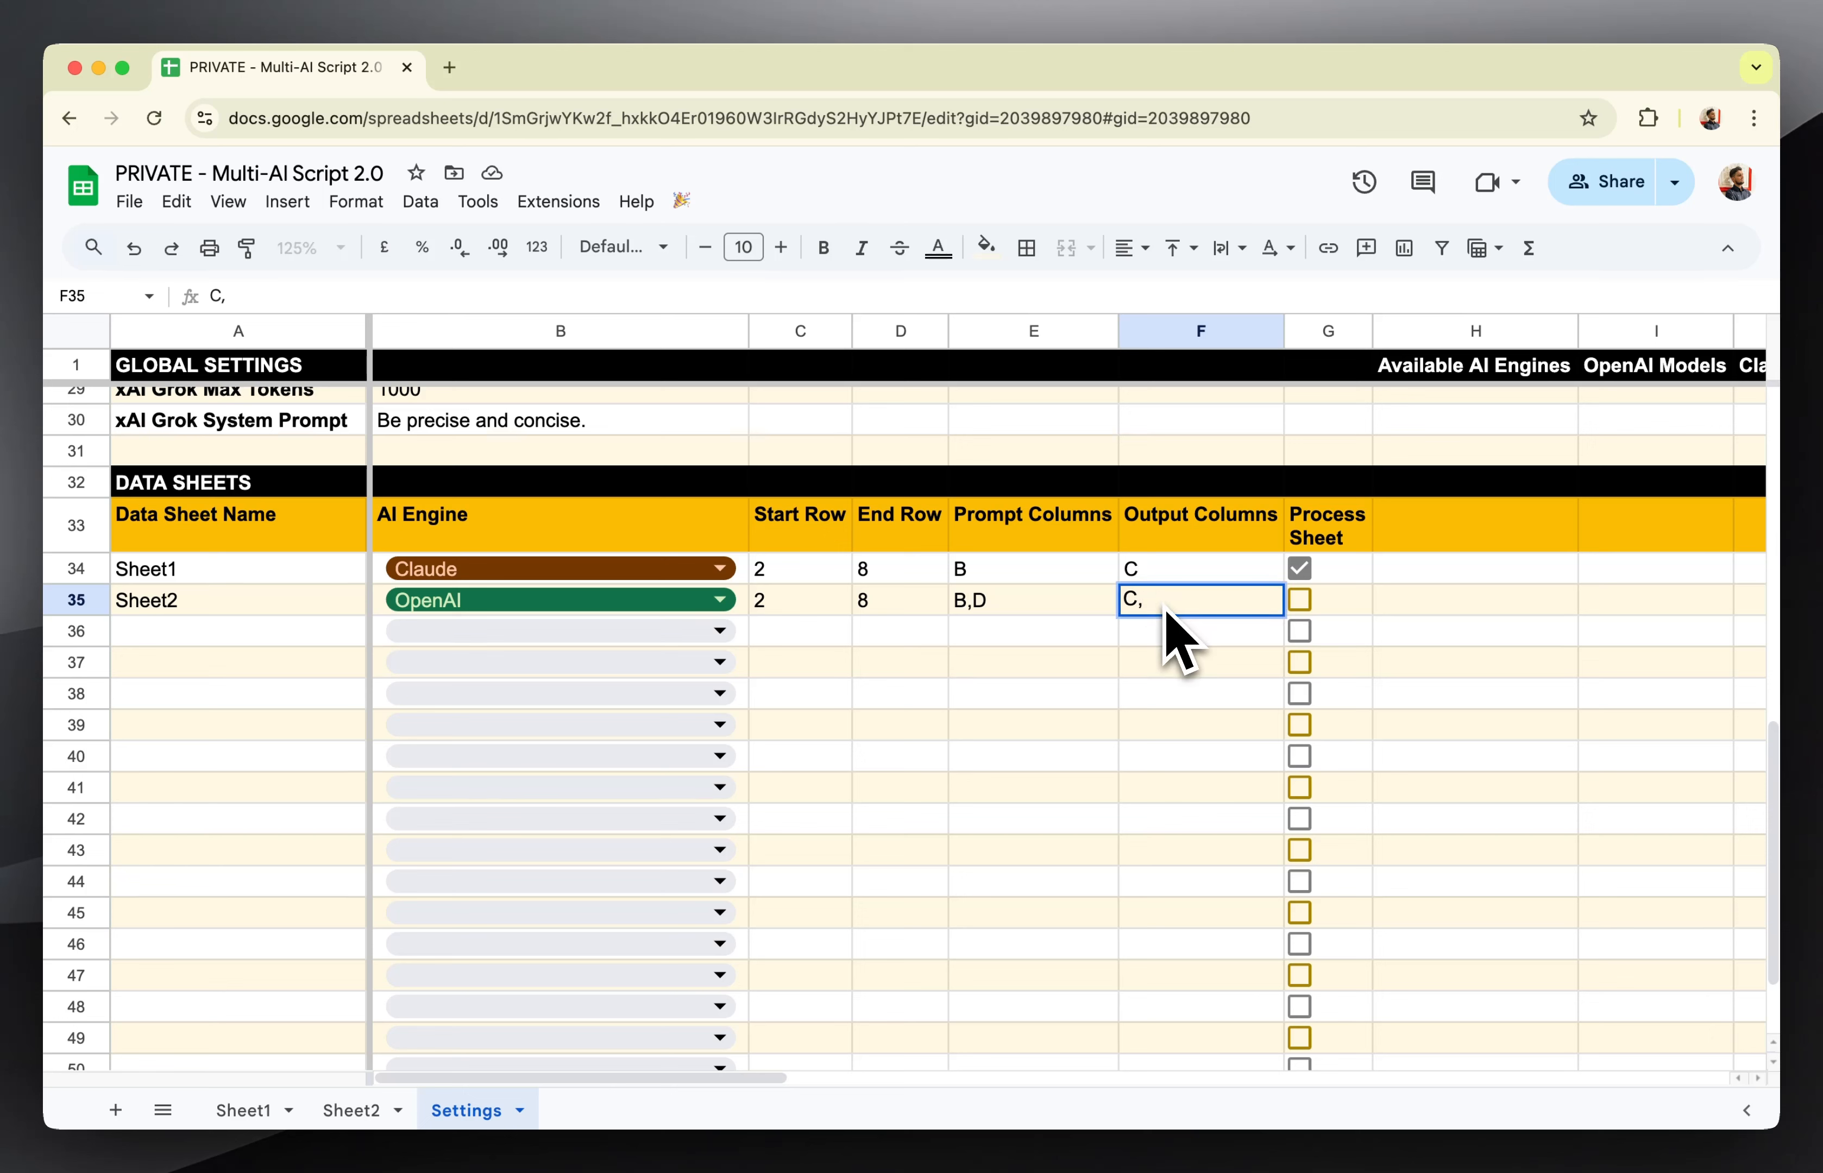
{"action": "key", "text": "Return"}
Compare Sheet2's prompt and output column pairs in Settings, and enable Process Sheet for Sheet2.
{"action": "left_click", "coordinate": [970, 614]}
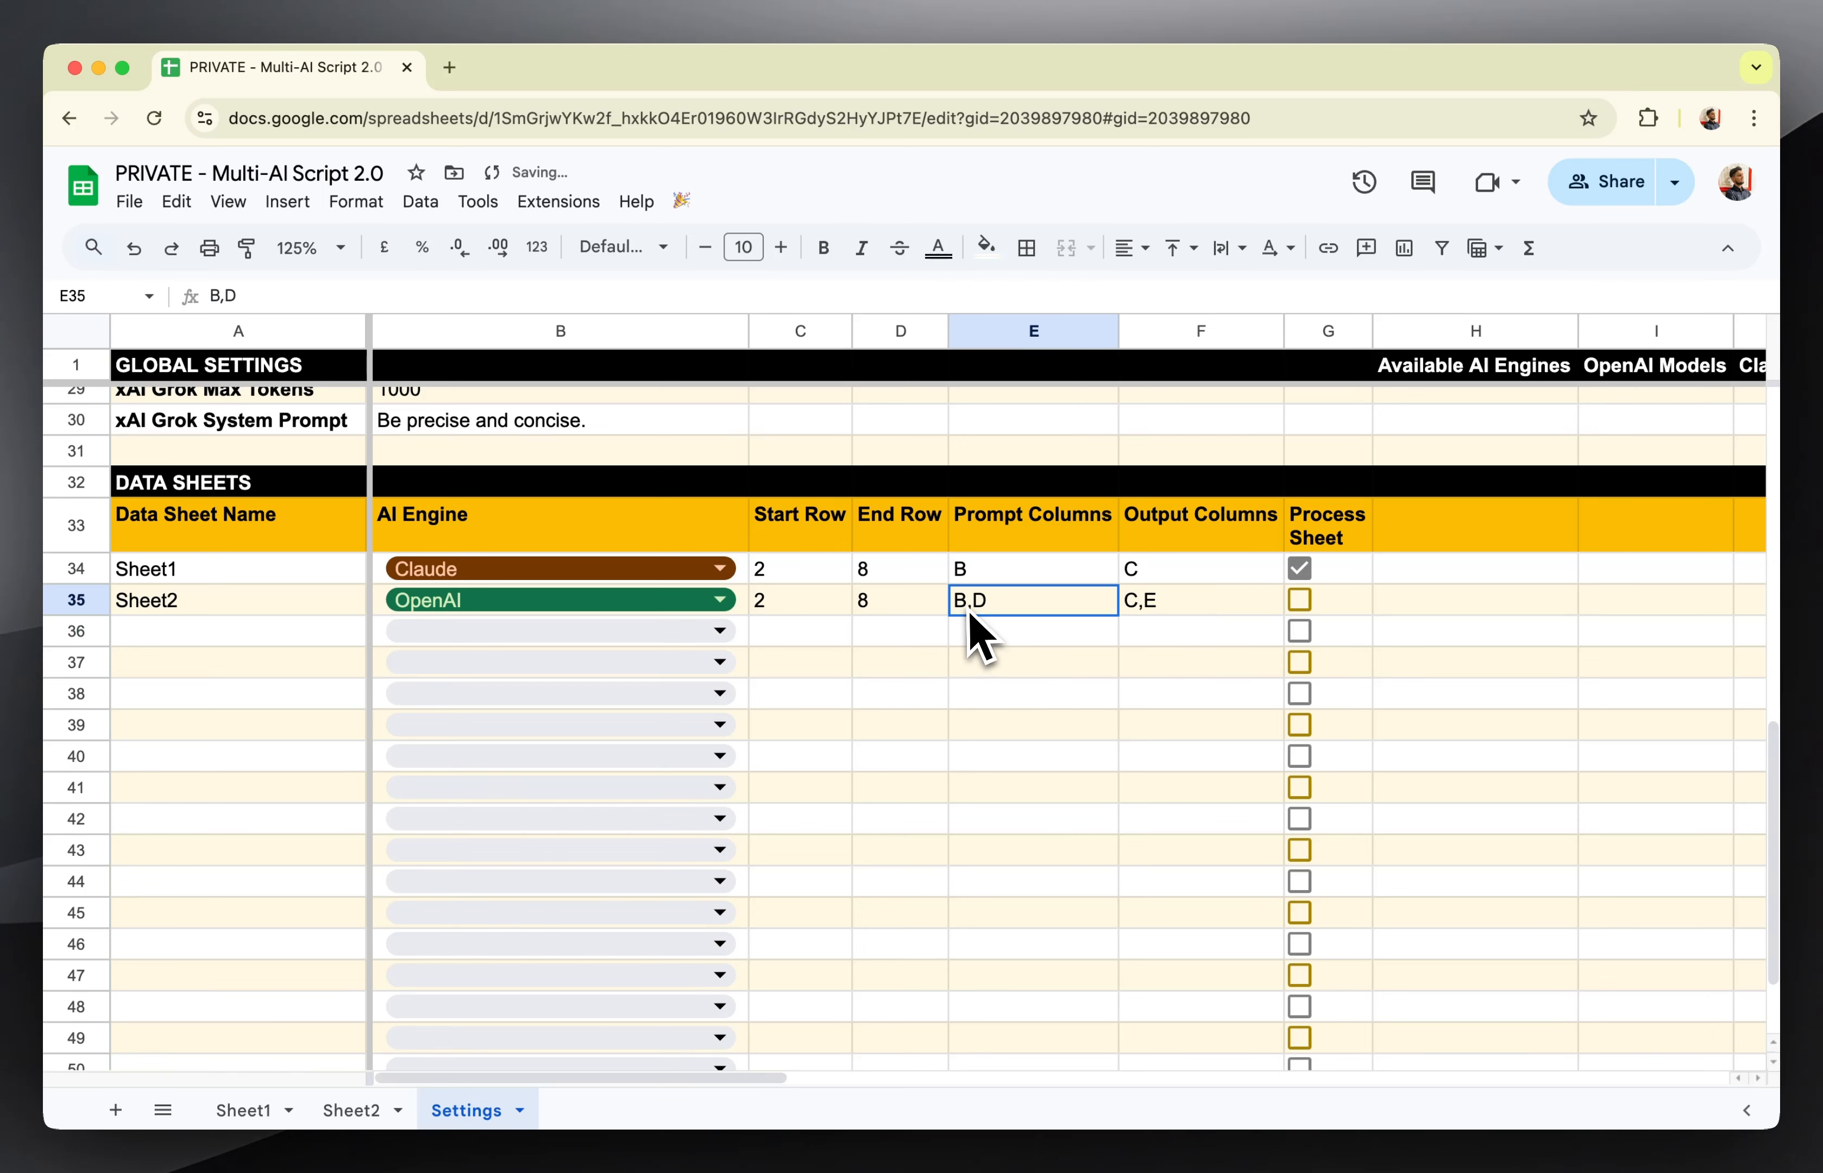
{"action": "left_click", "coordinate": [1138, 606]}
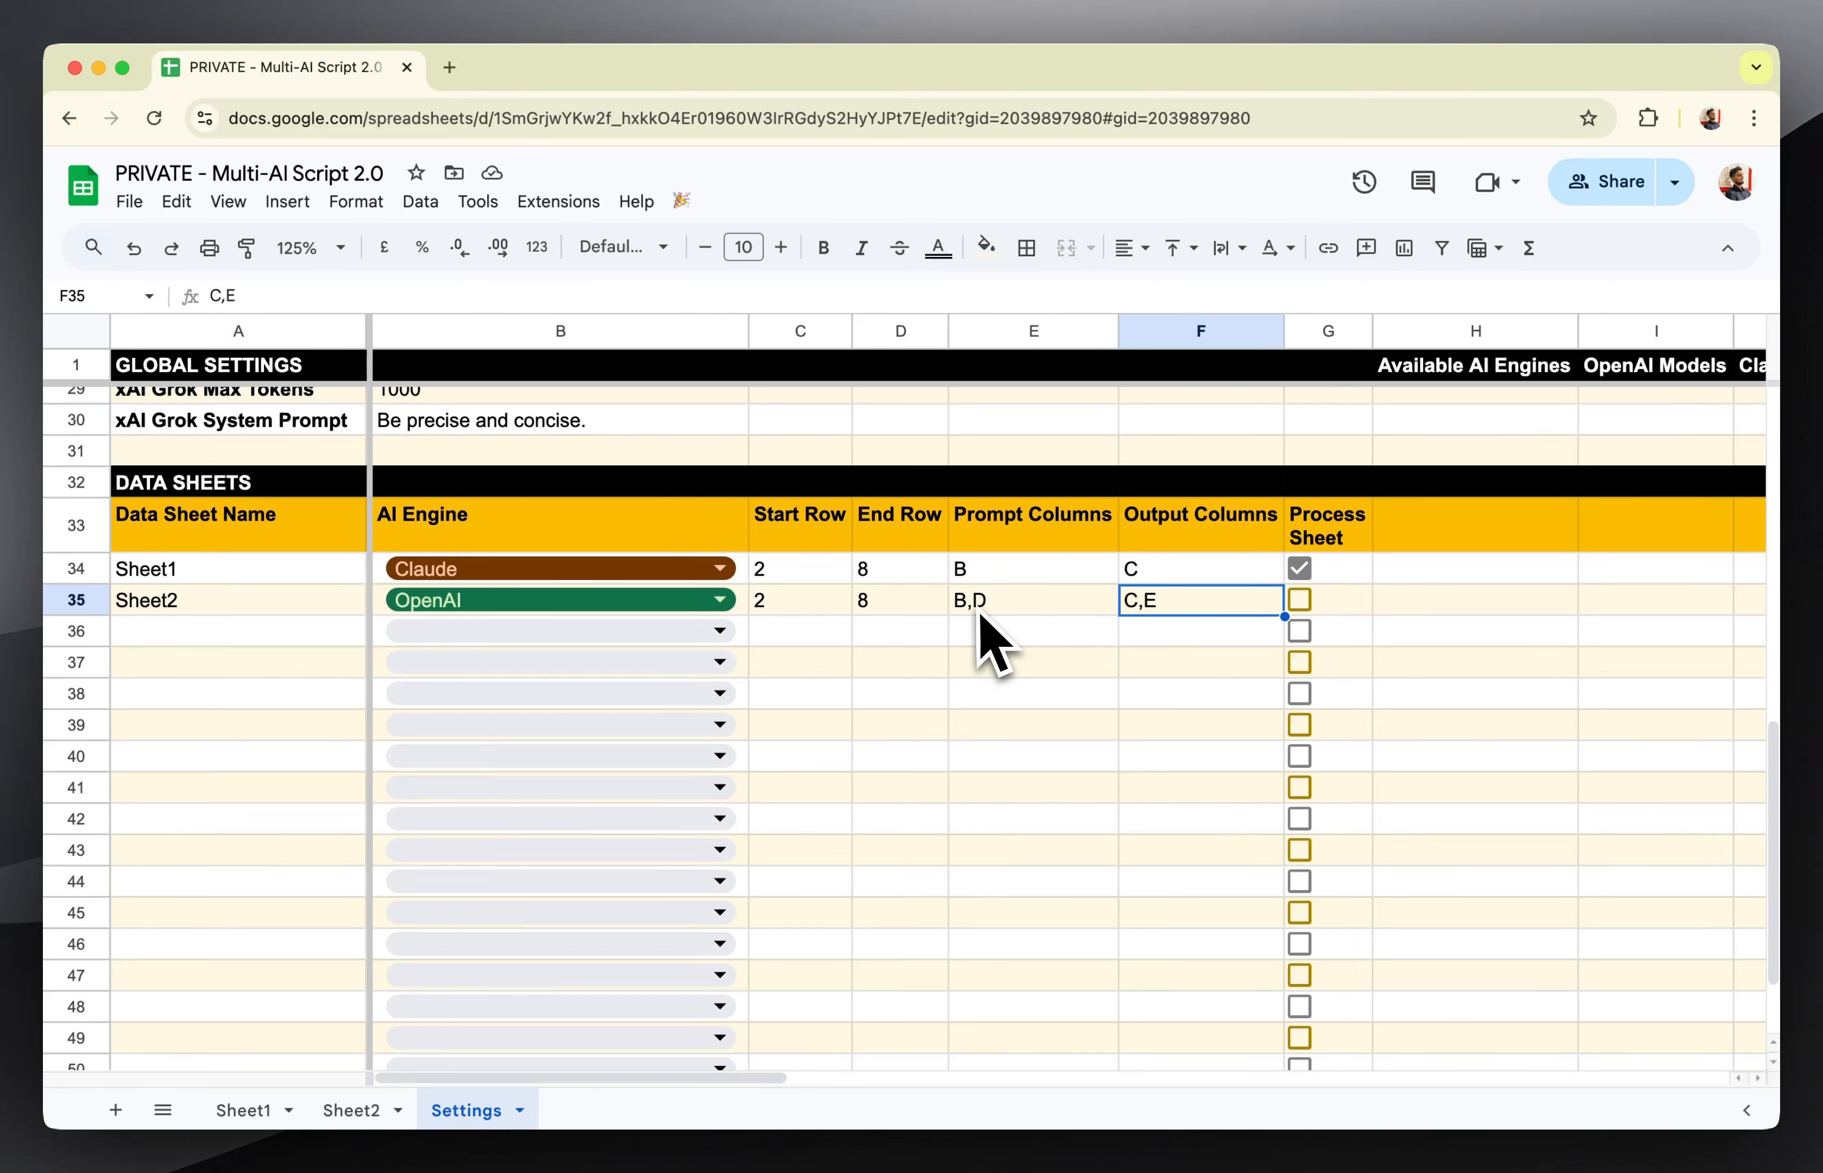
{"action": "left_click", "coordinate": [986, 611]}
{"action": "left_click", "coordinate": [1155, 611]}
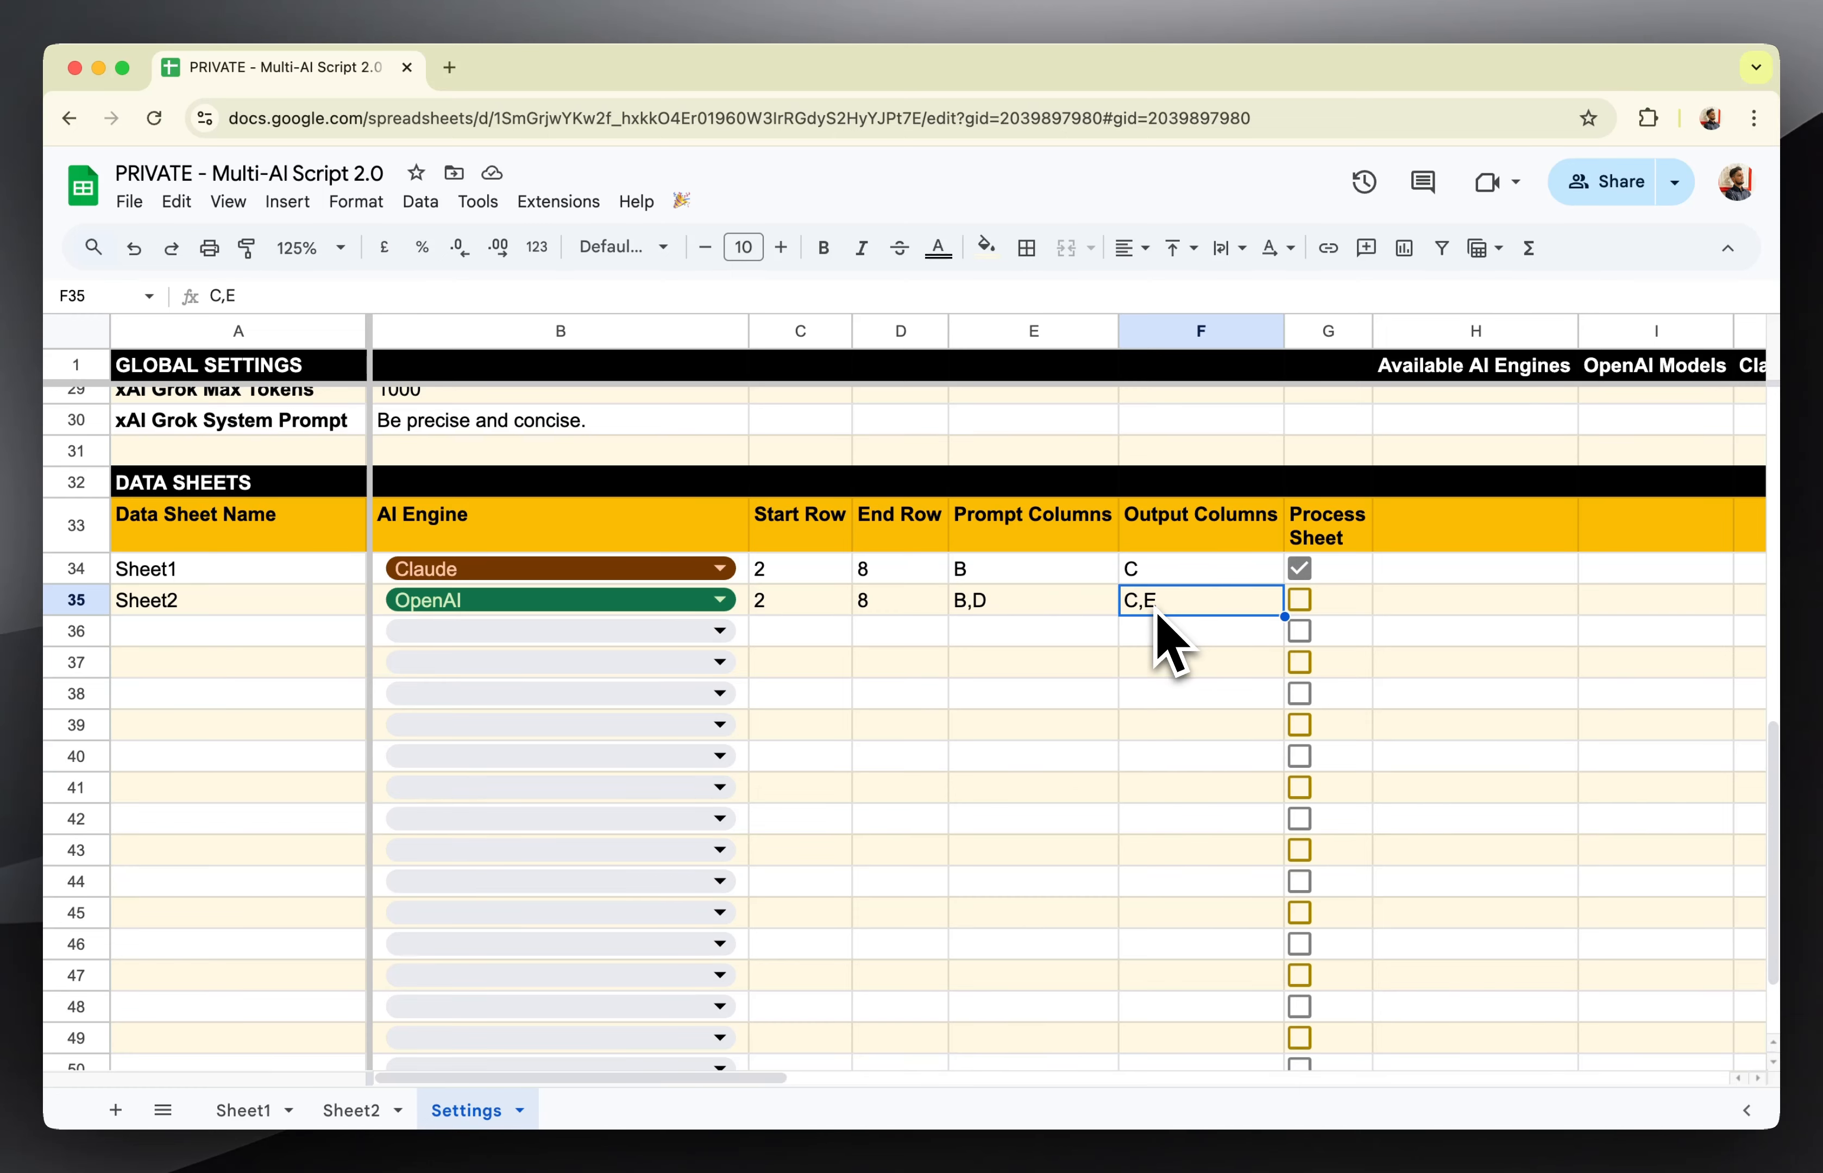
{"action": "left_click", "coordinate": [1133, 632]}
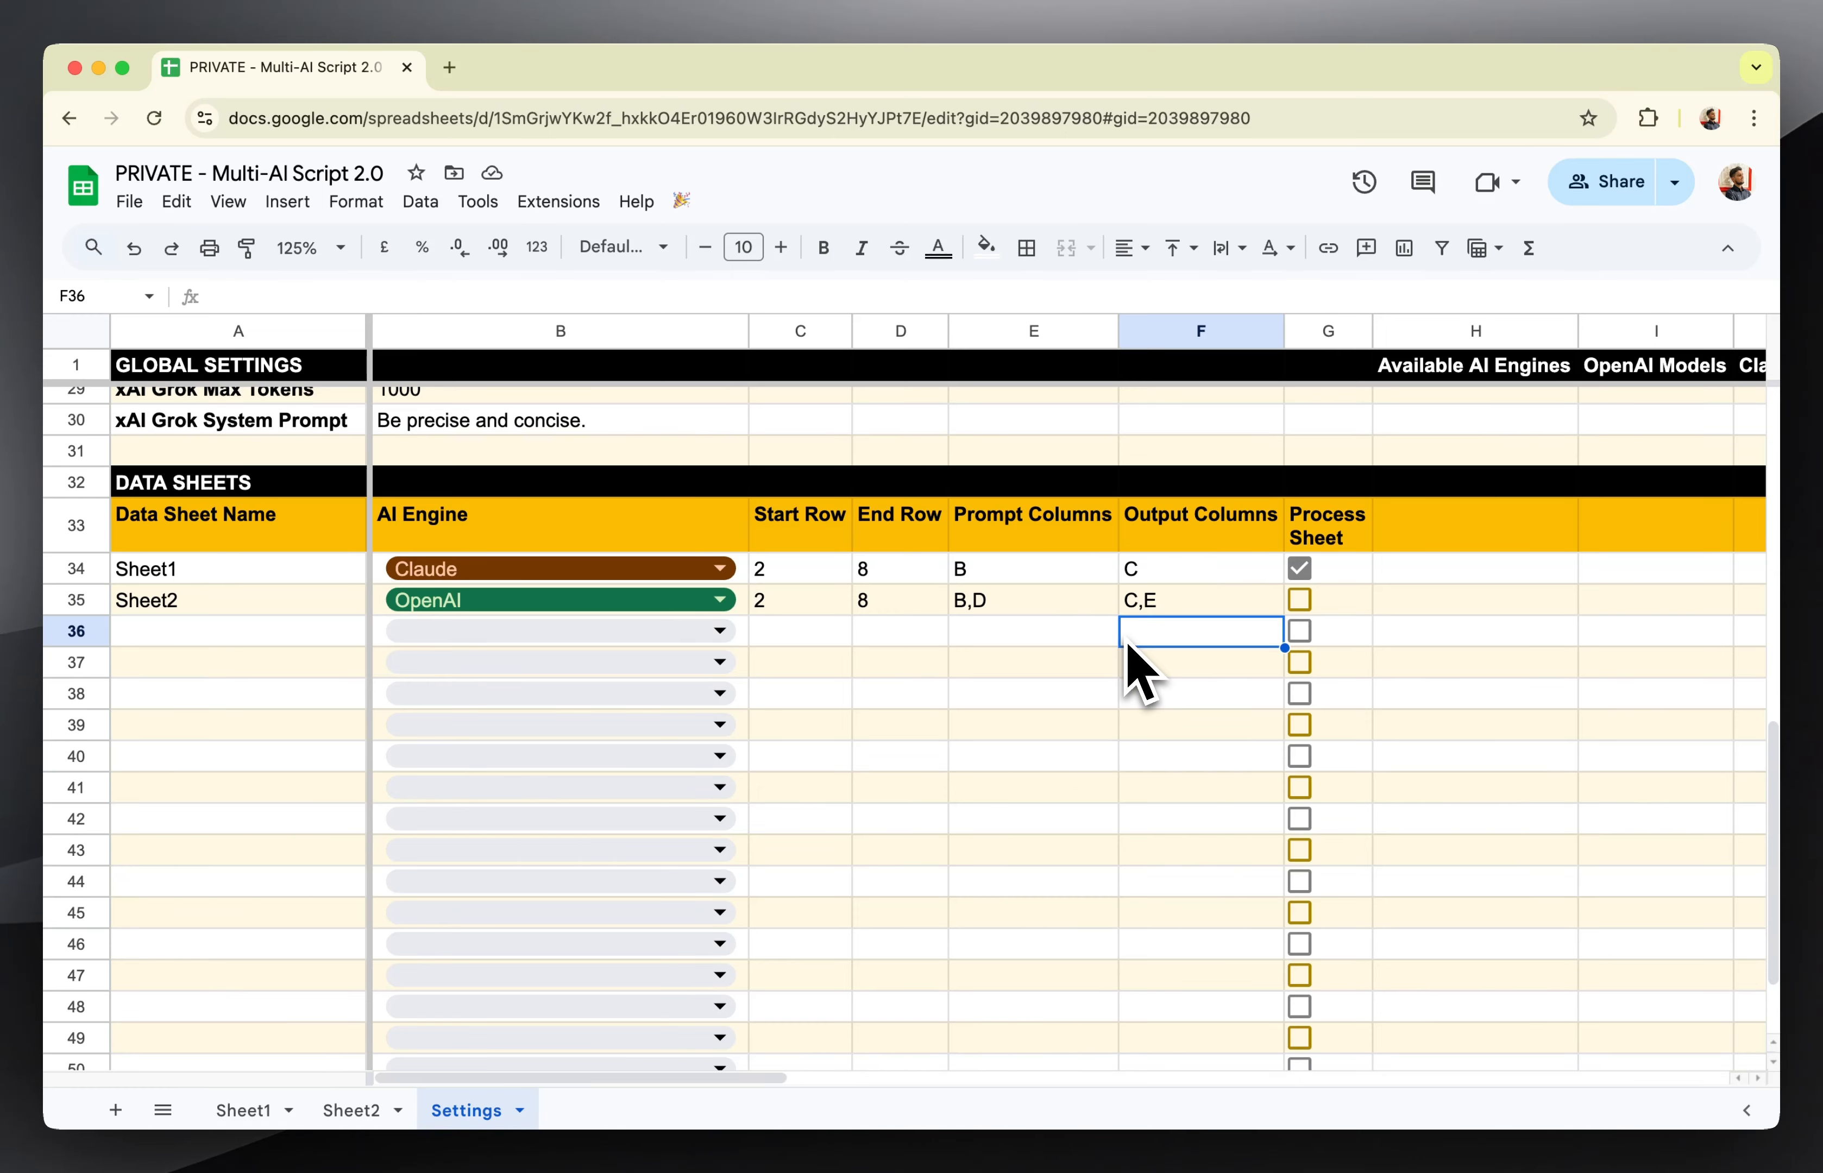
{"action": "left_click", "coordinate": [1302, 603]}
{"action": "left_click", "coordinate": [1206, 665]}
{"action": "left_click", "coordinate": [1333, 613]}
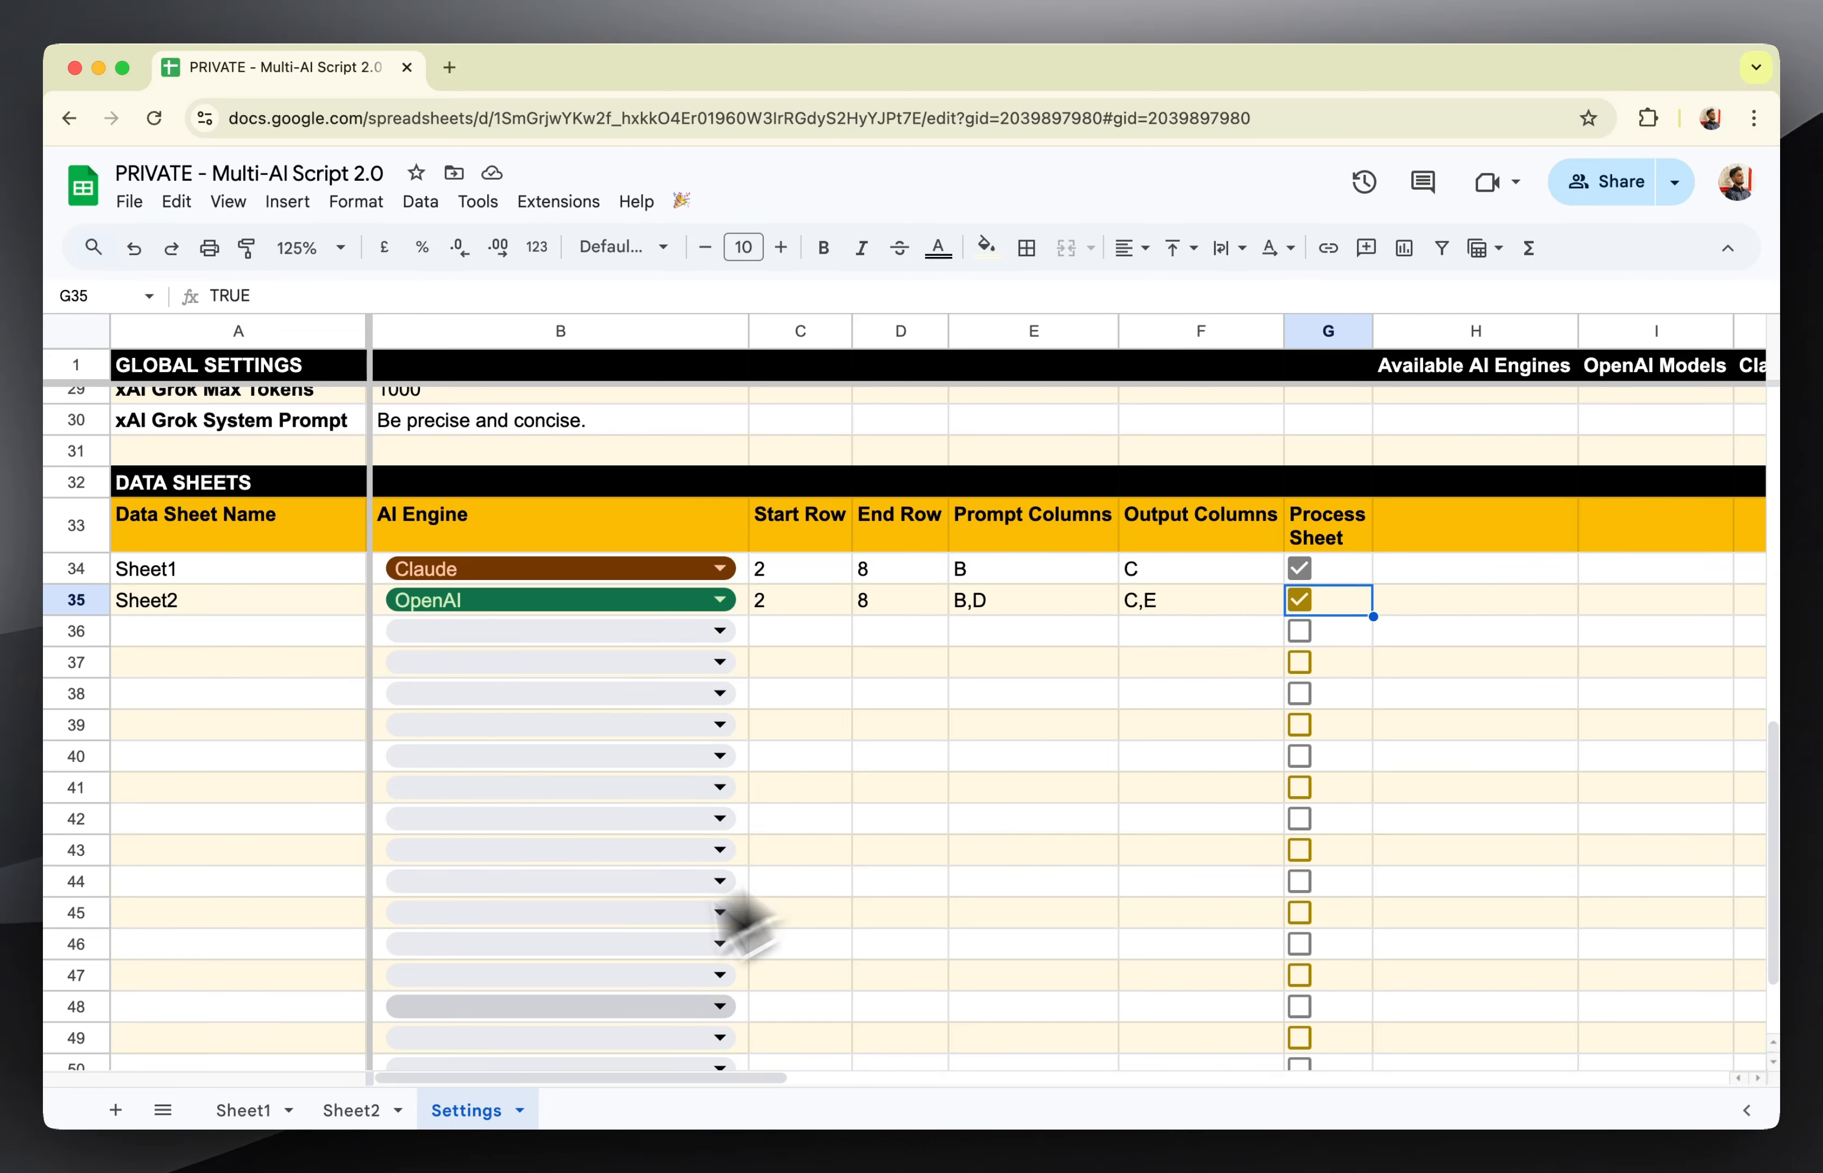
Run the multi-AI script from Sheet2 and set text wrapping to Wrap for the whole sheet.
{"action": "left_click", "coordinate": [375, 1110]}
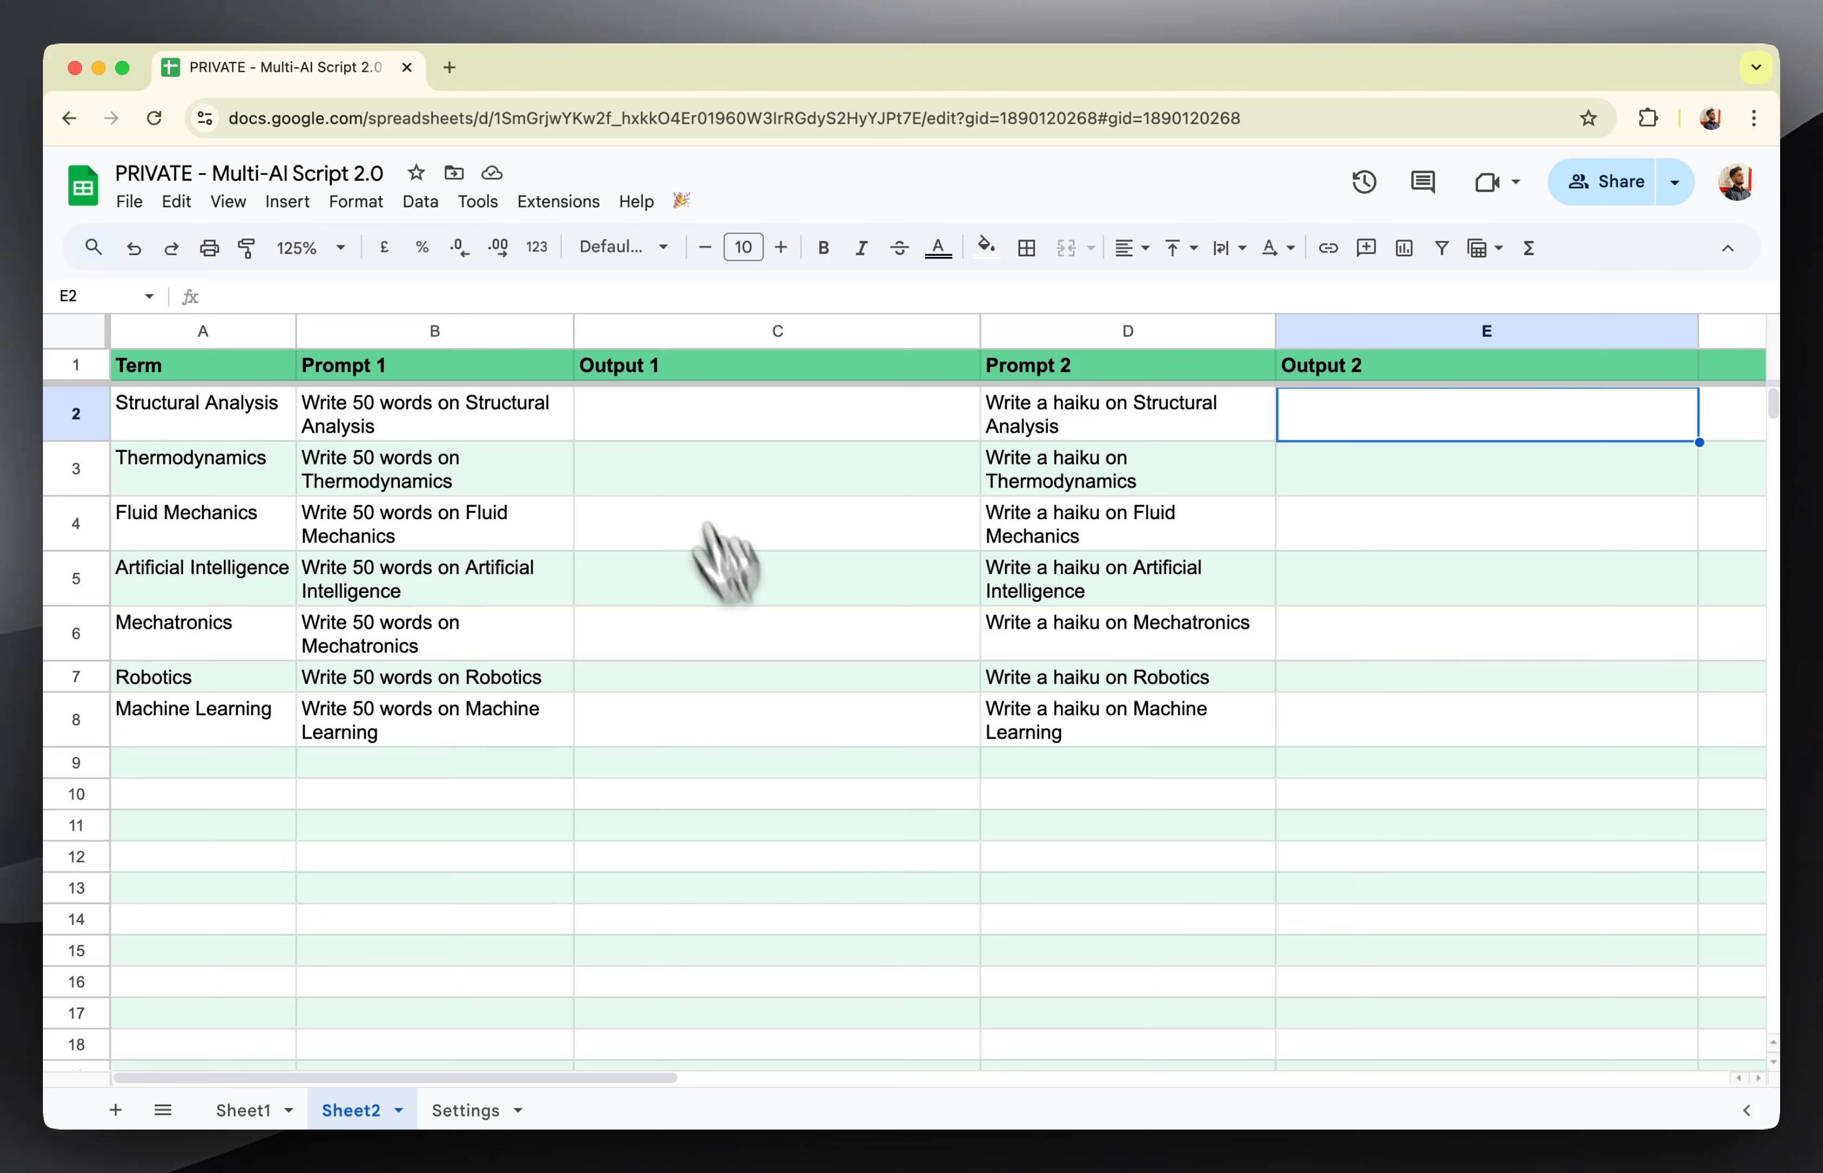
{"action": "left_click", "coordinate": [682, 202]}
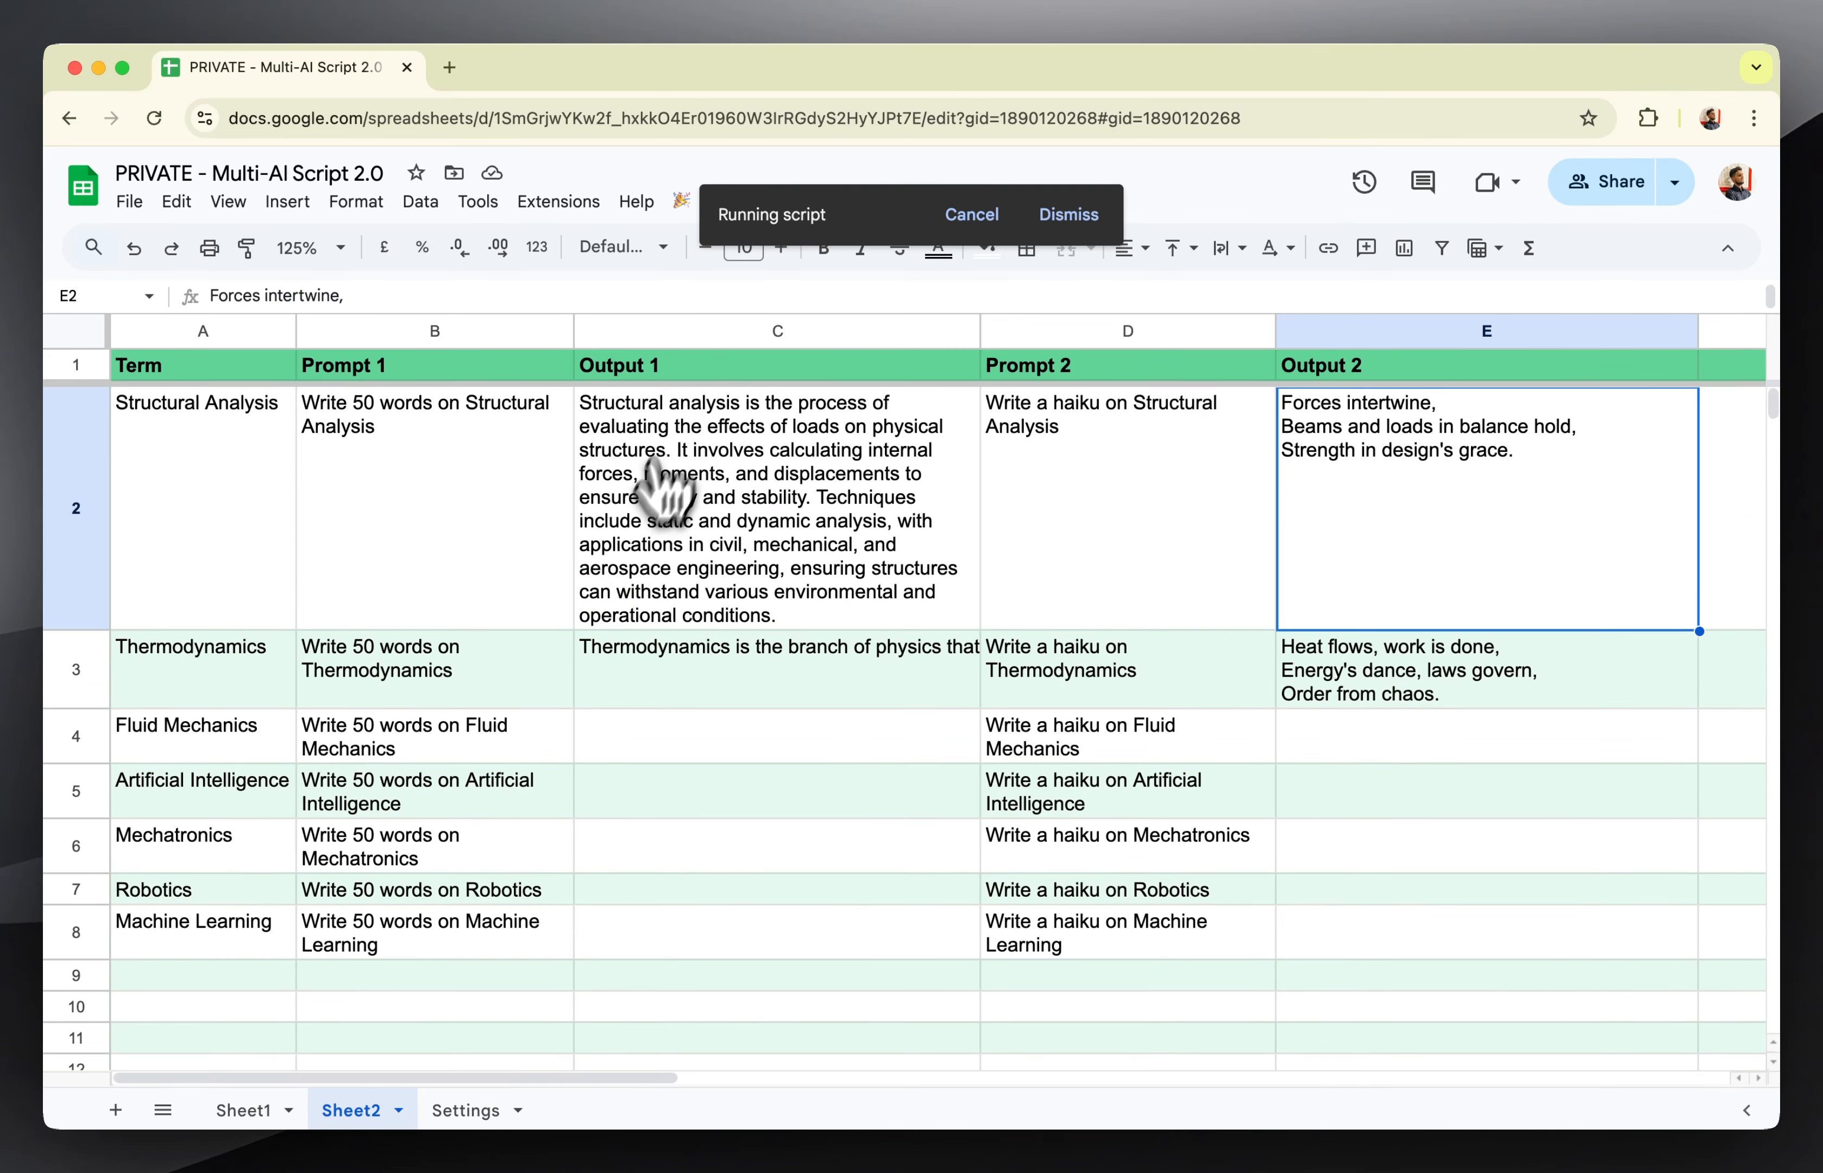
{"action": "left_click", "coordinate": [96, 331]}
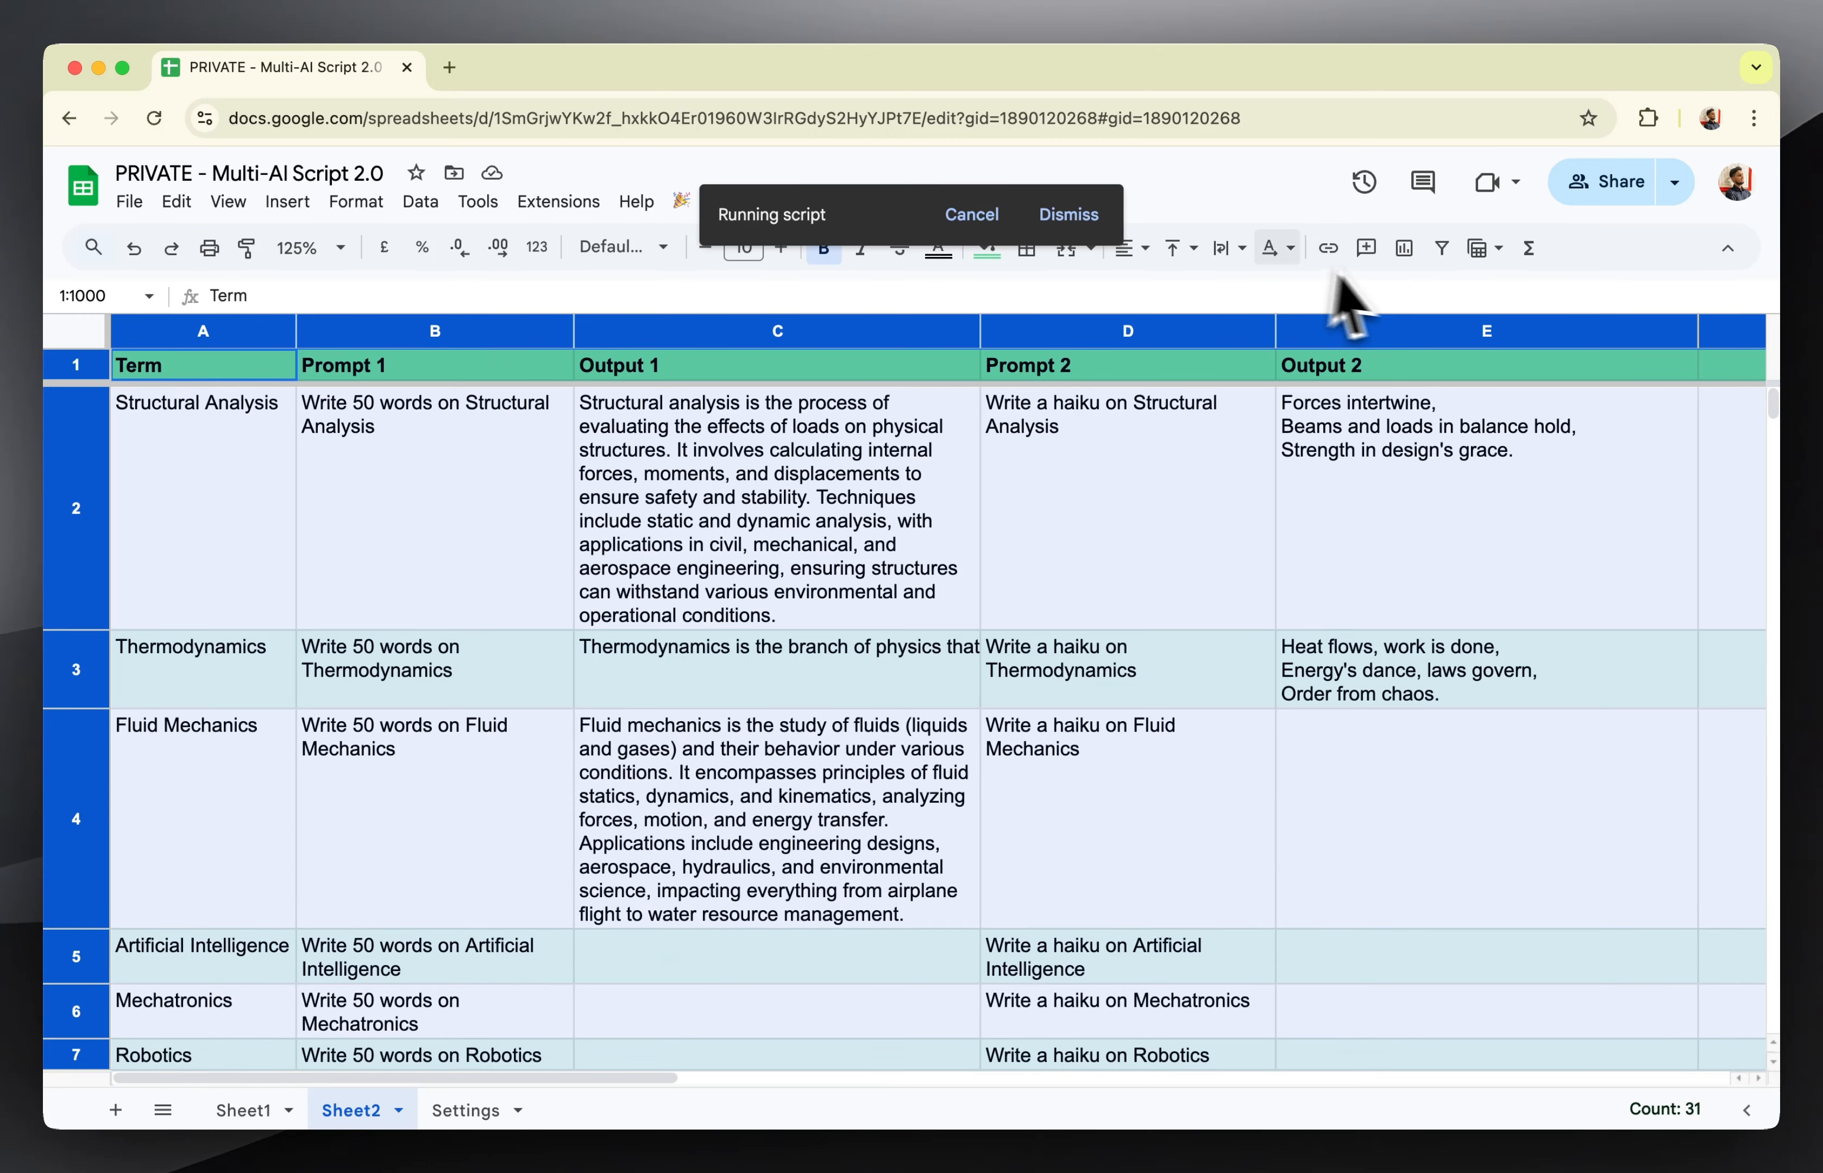
{"action": "left_click", "coordinate": [1228, 248]}
{"action": "left_click", "coordinate": [1267, 293]}
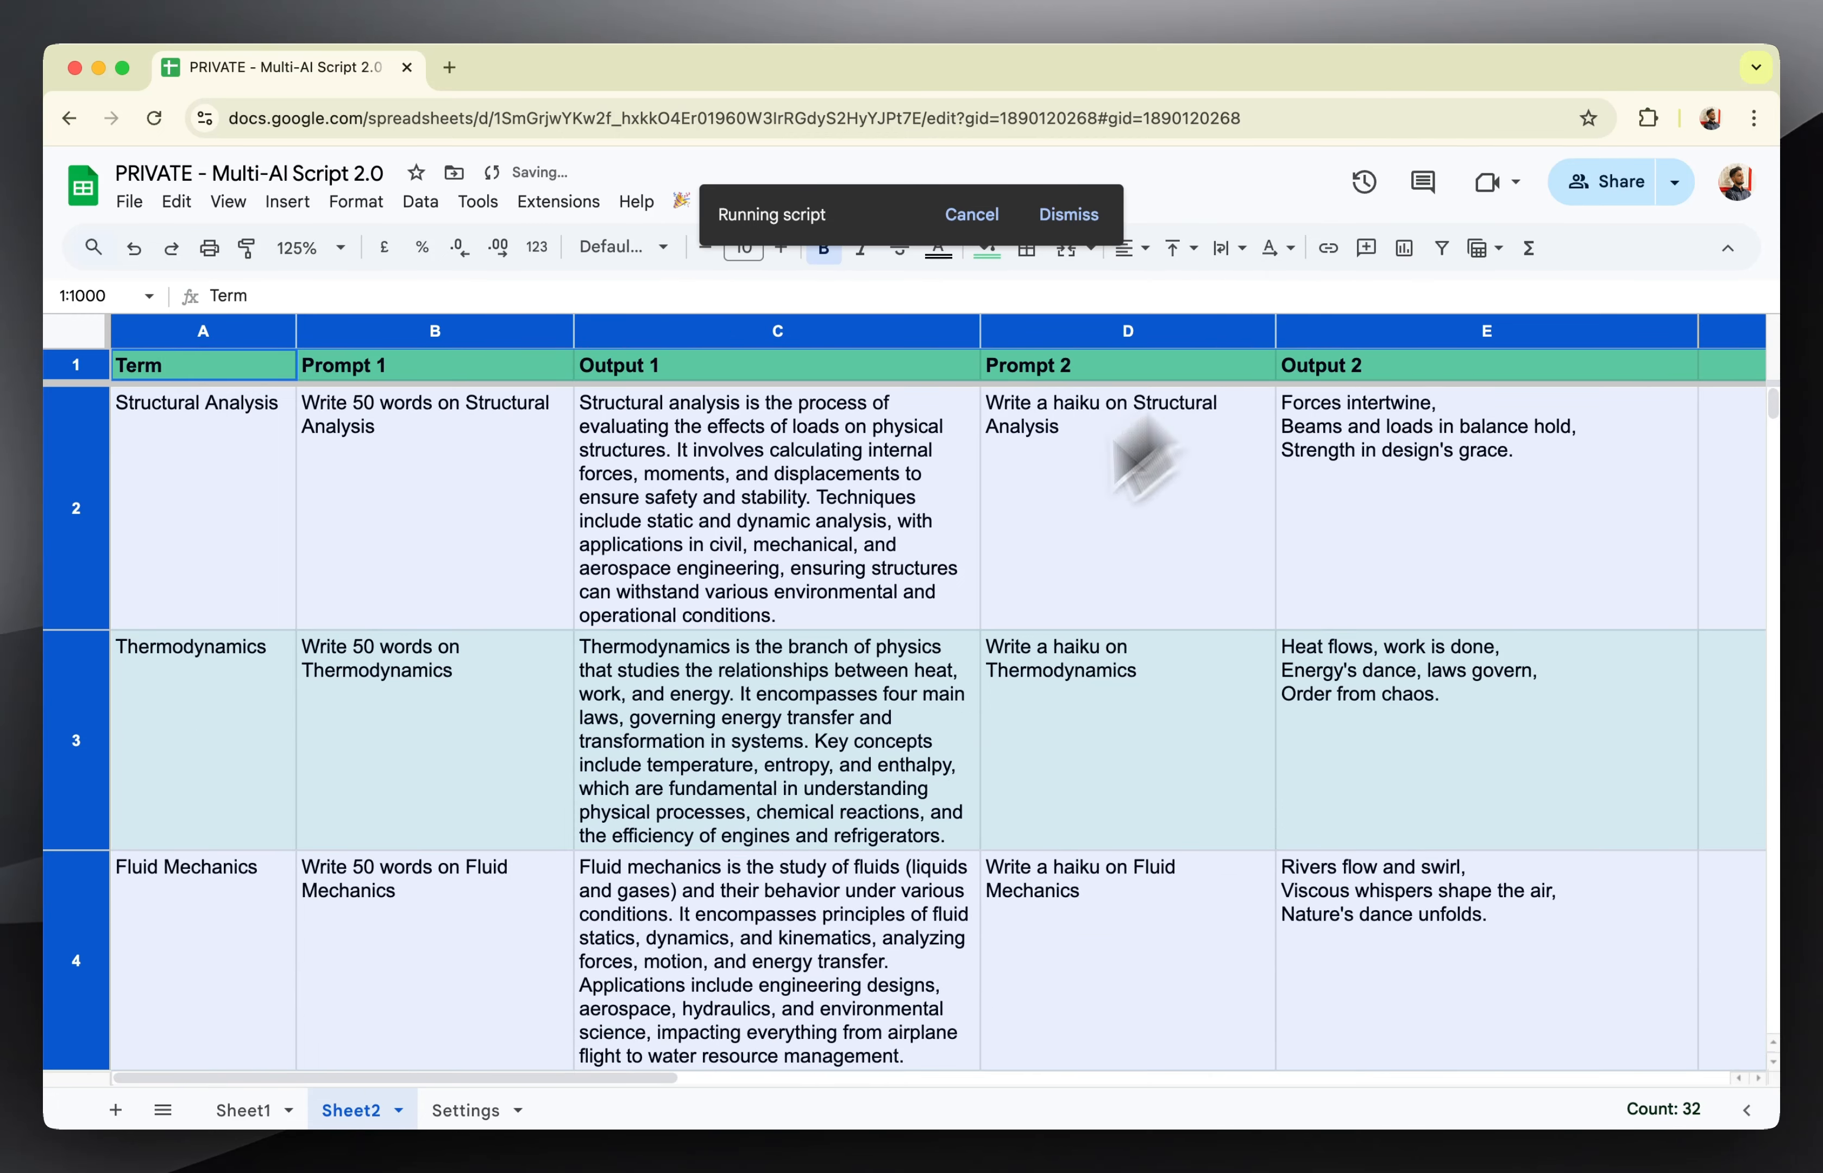
Look over the Fluid Mechanics outputs and set text wrapping to Clip for Sheet2's Output 1 column.
{"action": "left_click", "coordinate": [774, 735]}
{"action": "scroll", "coordinate": [777, 740], "scroll_direction": "down", "scroll_amount": 2}
{"action": "right_click", "coordinate": [776, 716]}
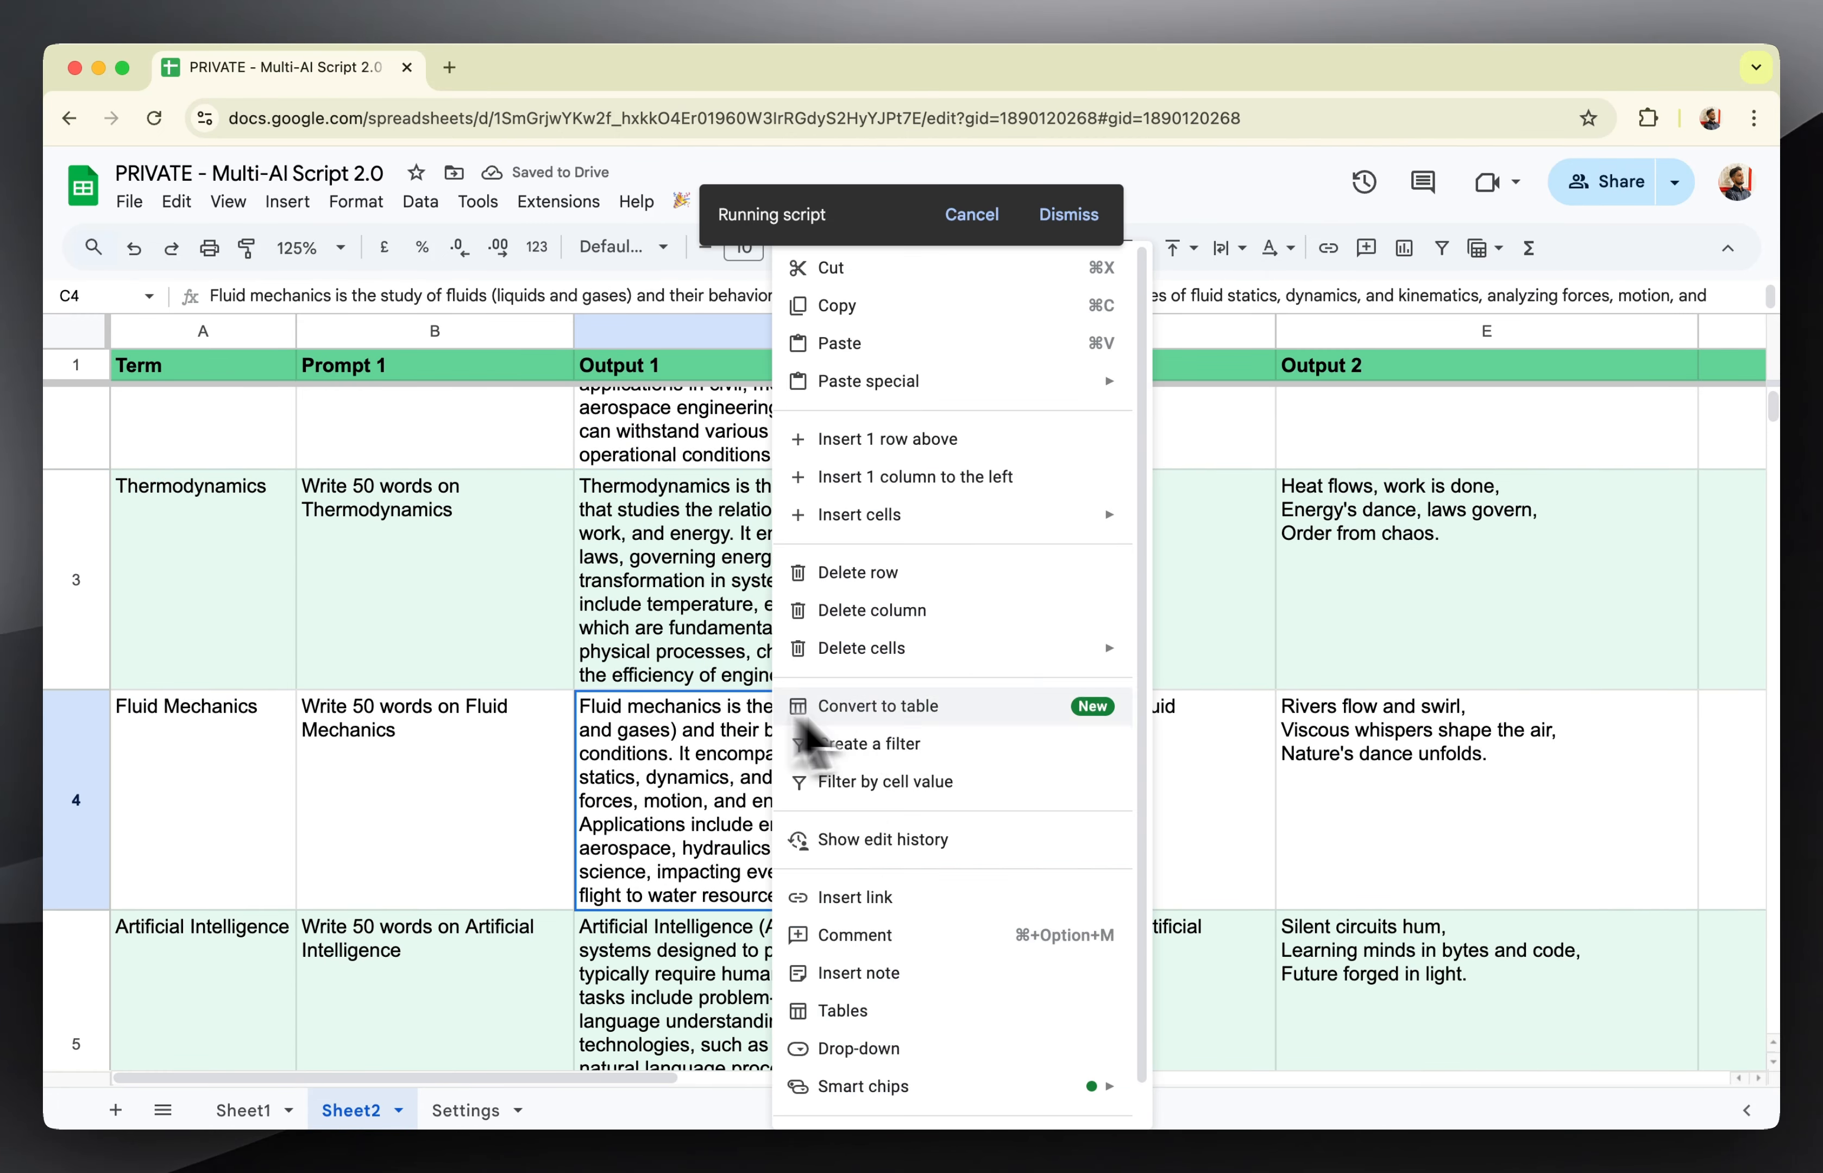
{"action": "left_click", "coordinate": [1303, 749]}
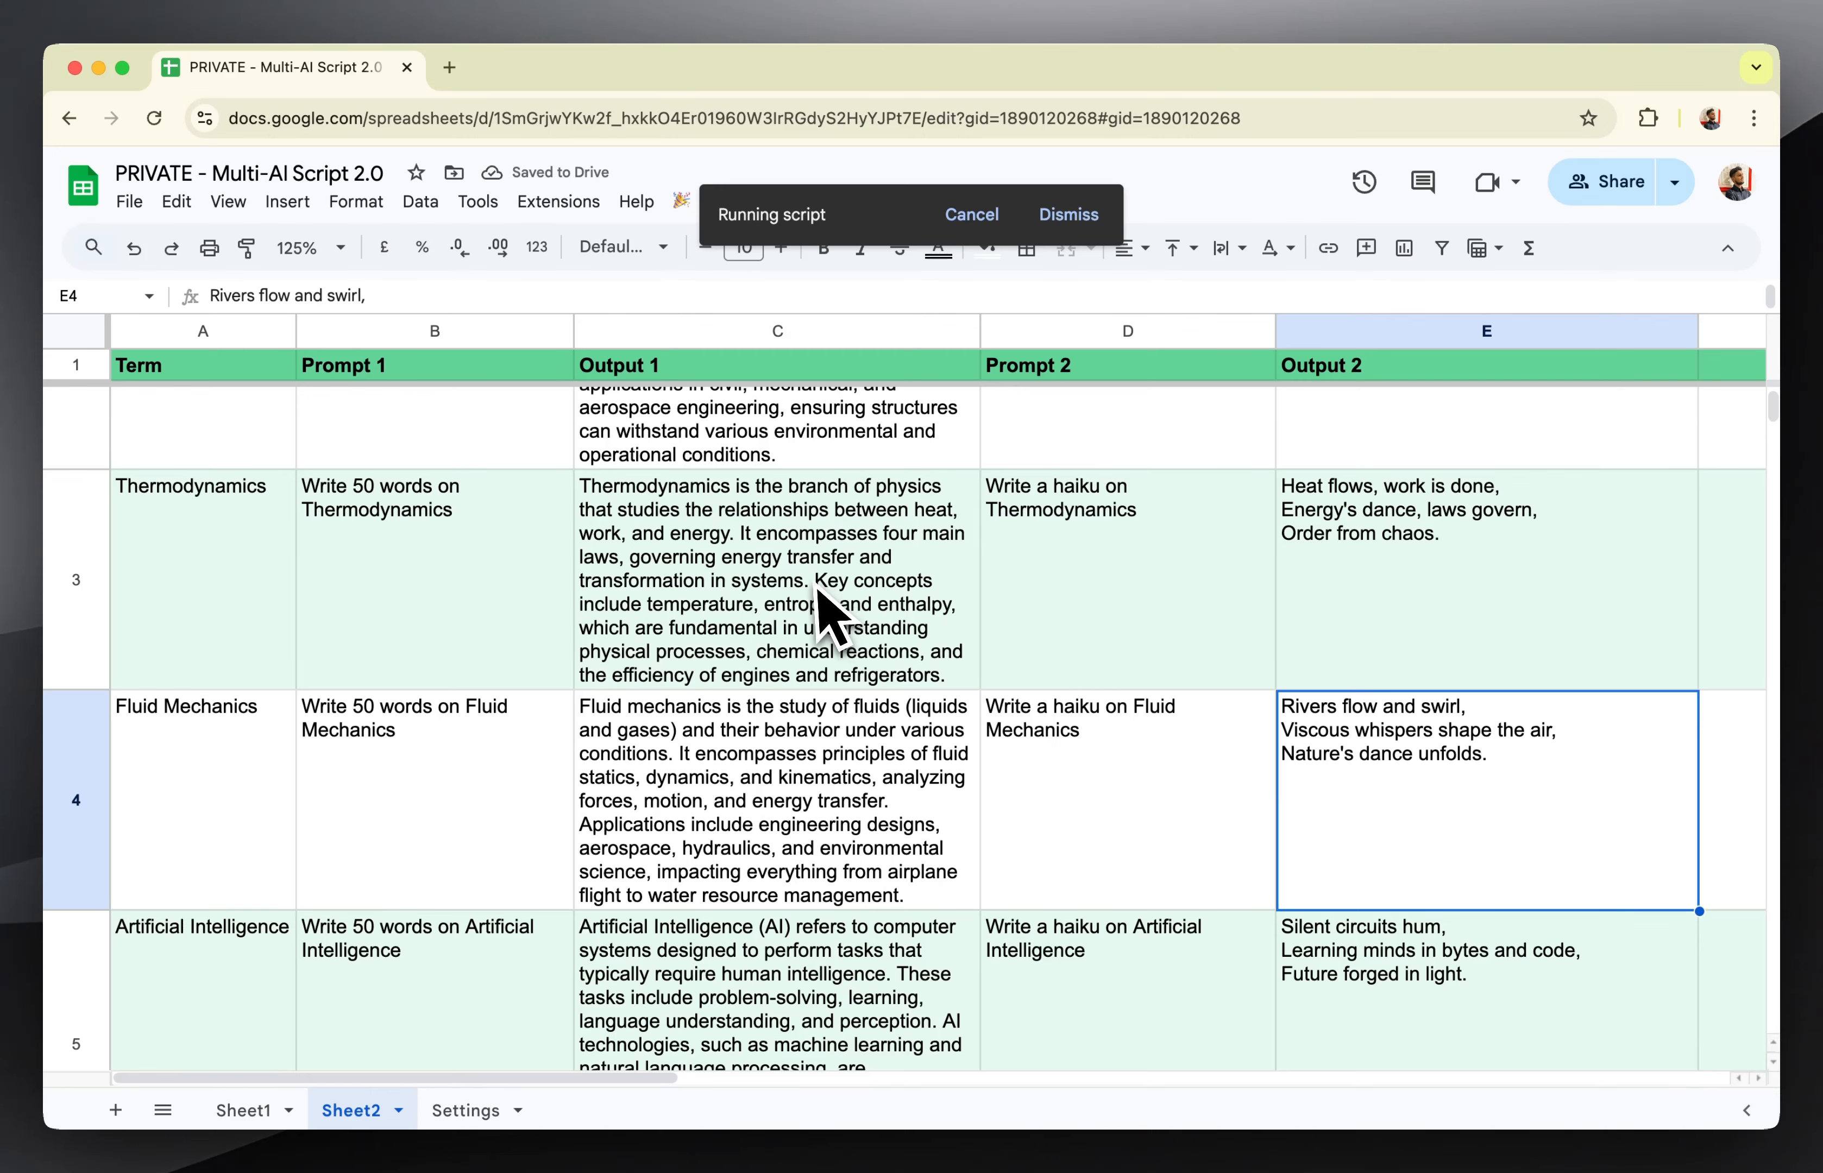
{"action": "left_click", "coordinate": [775, 331]}
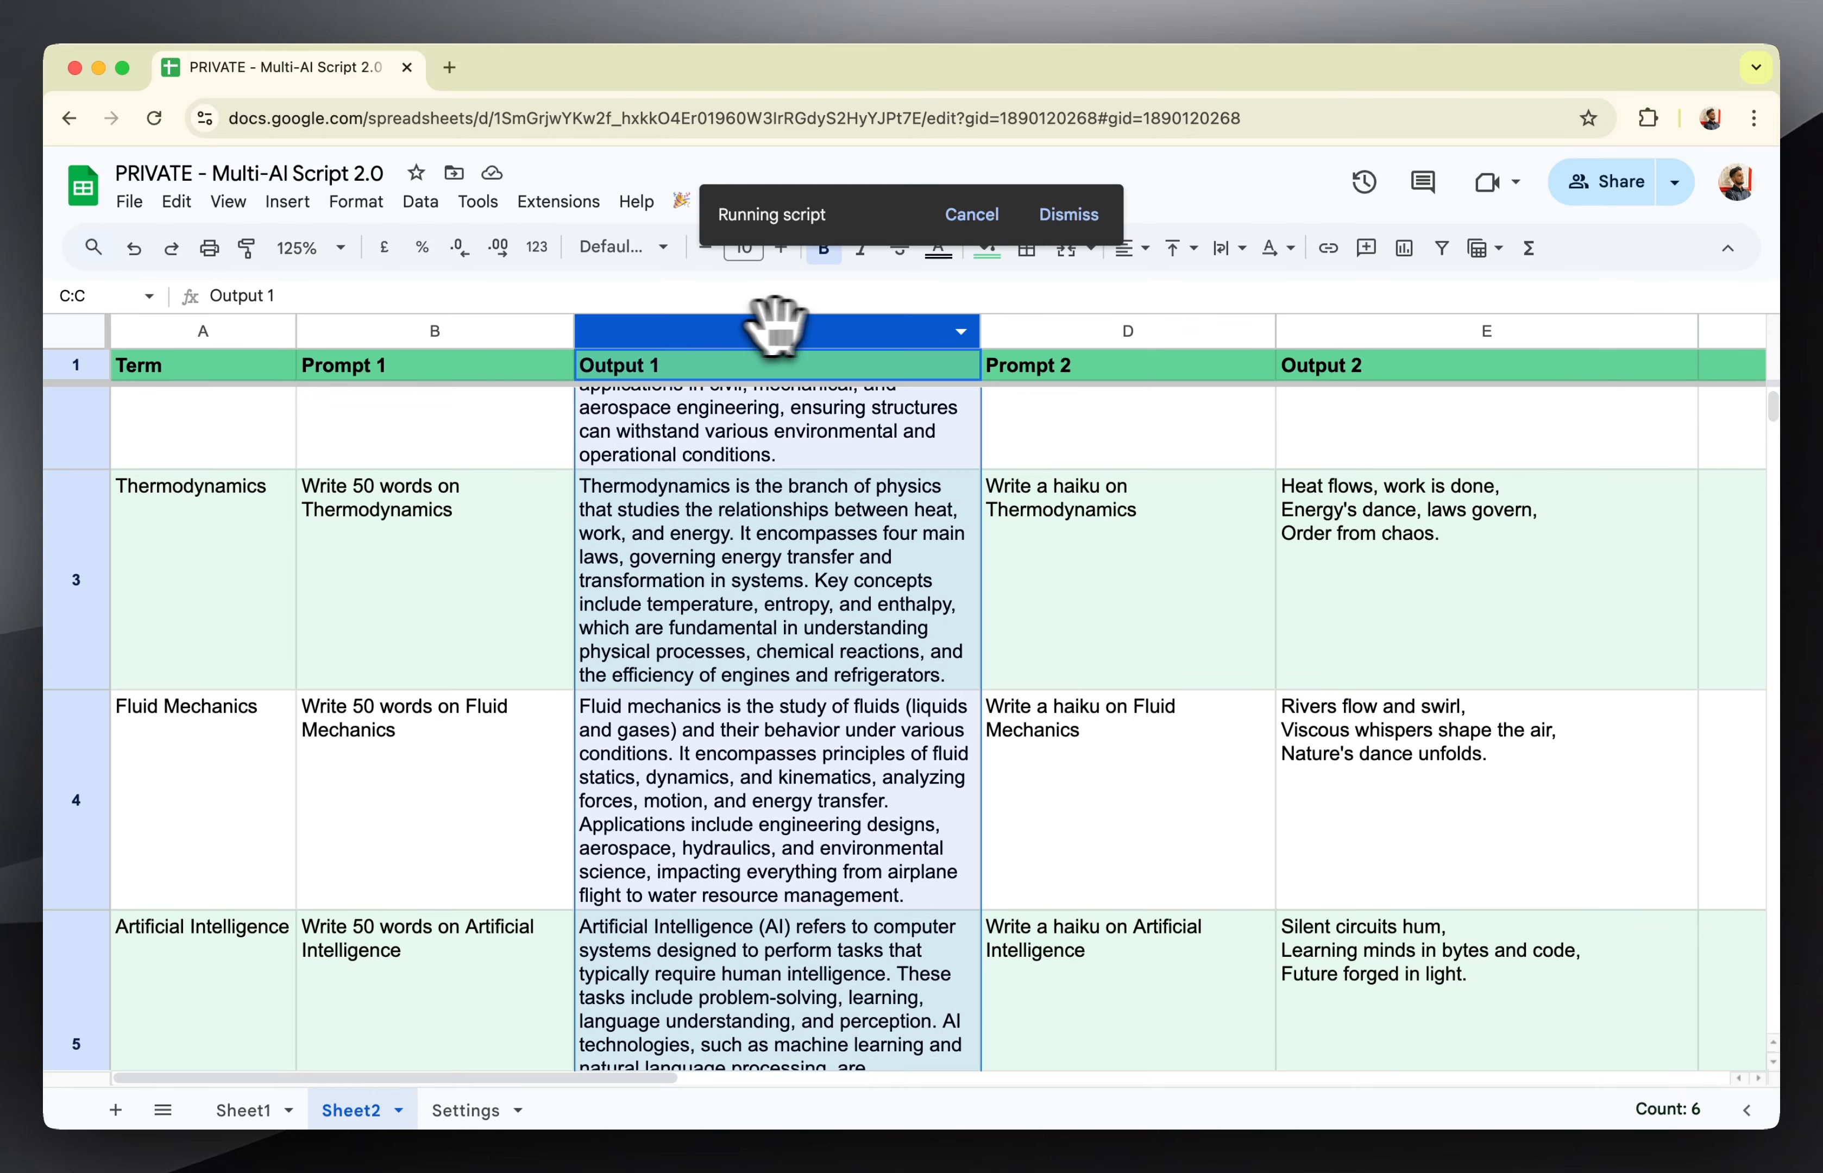
{"action": "left_click", "coordinate": [1228, 247]}
{"action": "left_click", "coordinate": [1302, 293]}
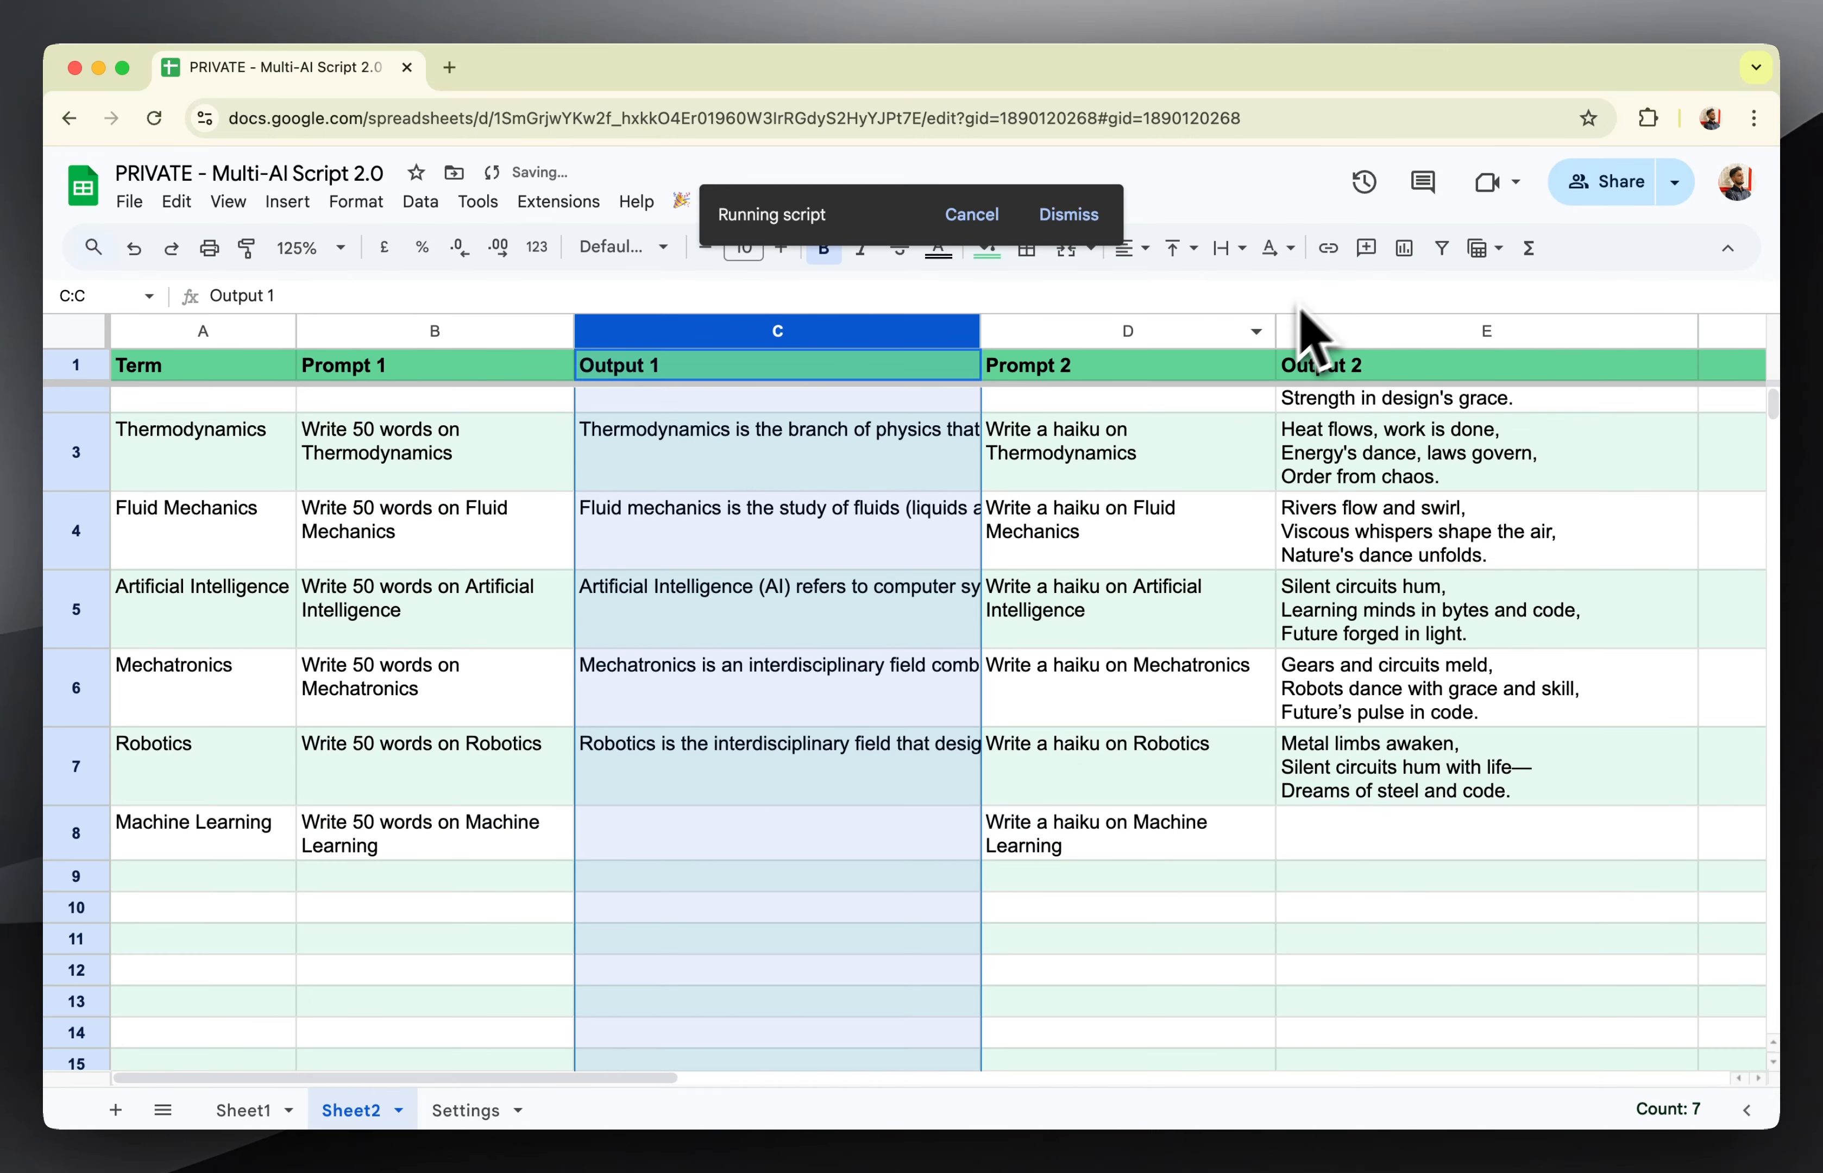
Examine the generated texts in Sheet2's Output 1 column and the haikus in its Output 2 column.
{"action": "left_click", "coordinate": [835, 712]}
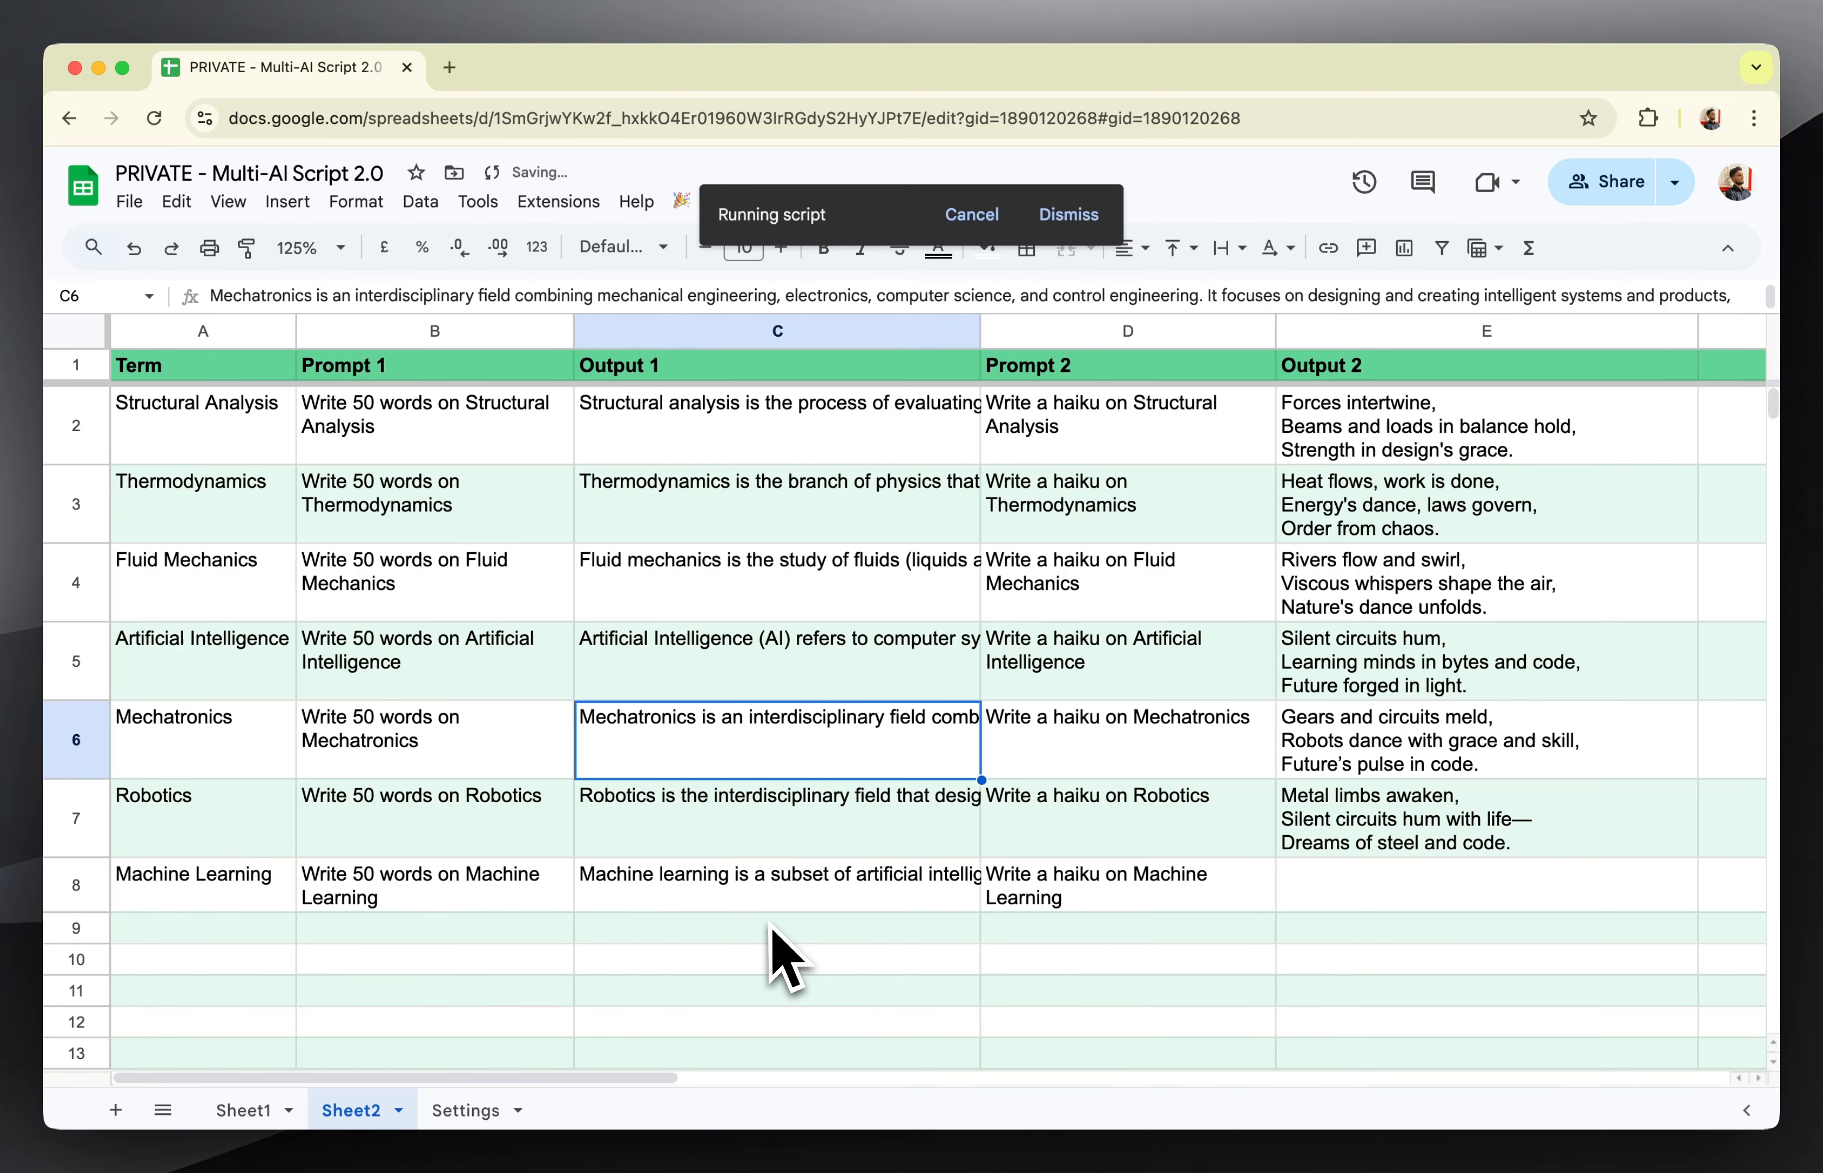
{"action": "scroll", "coordinate": [771, 930], "scroll_direction": "down", "scroll_amount": 1}
{"action": "scroll", "coordinate": [781, 957], "scroll_direction": "up", "scroll_amount": 1}
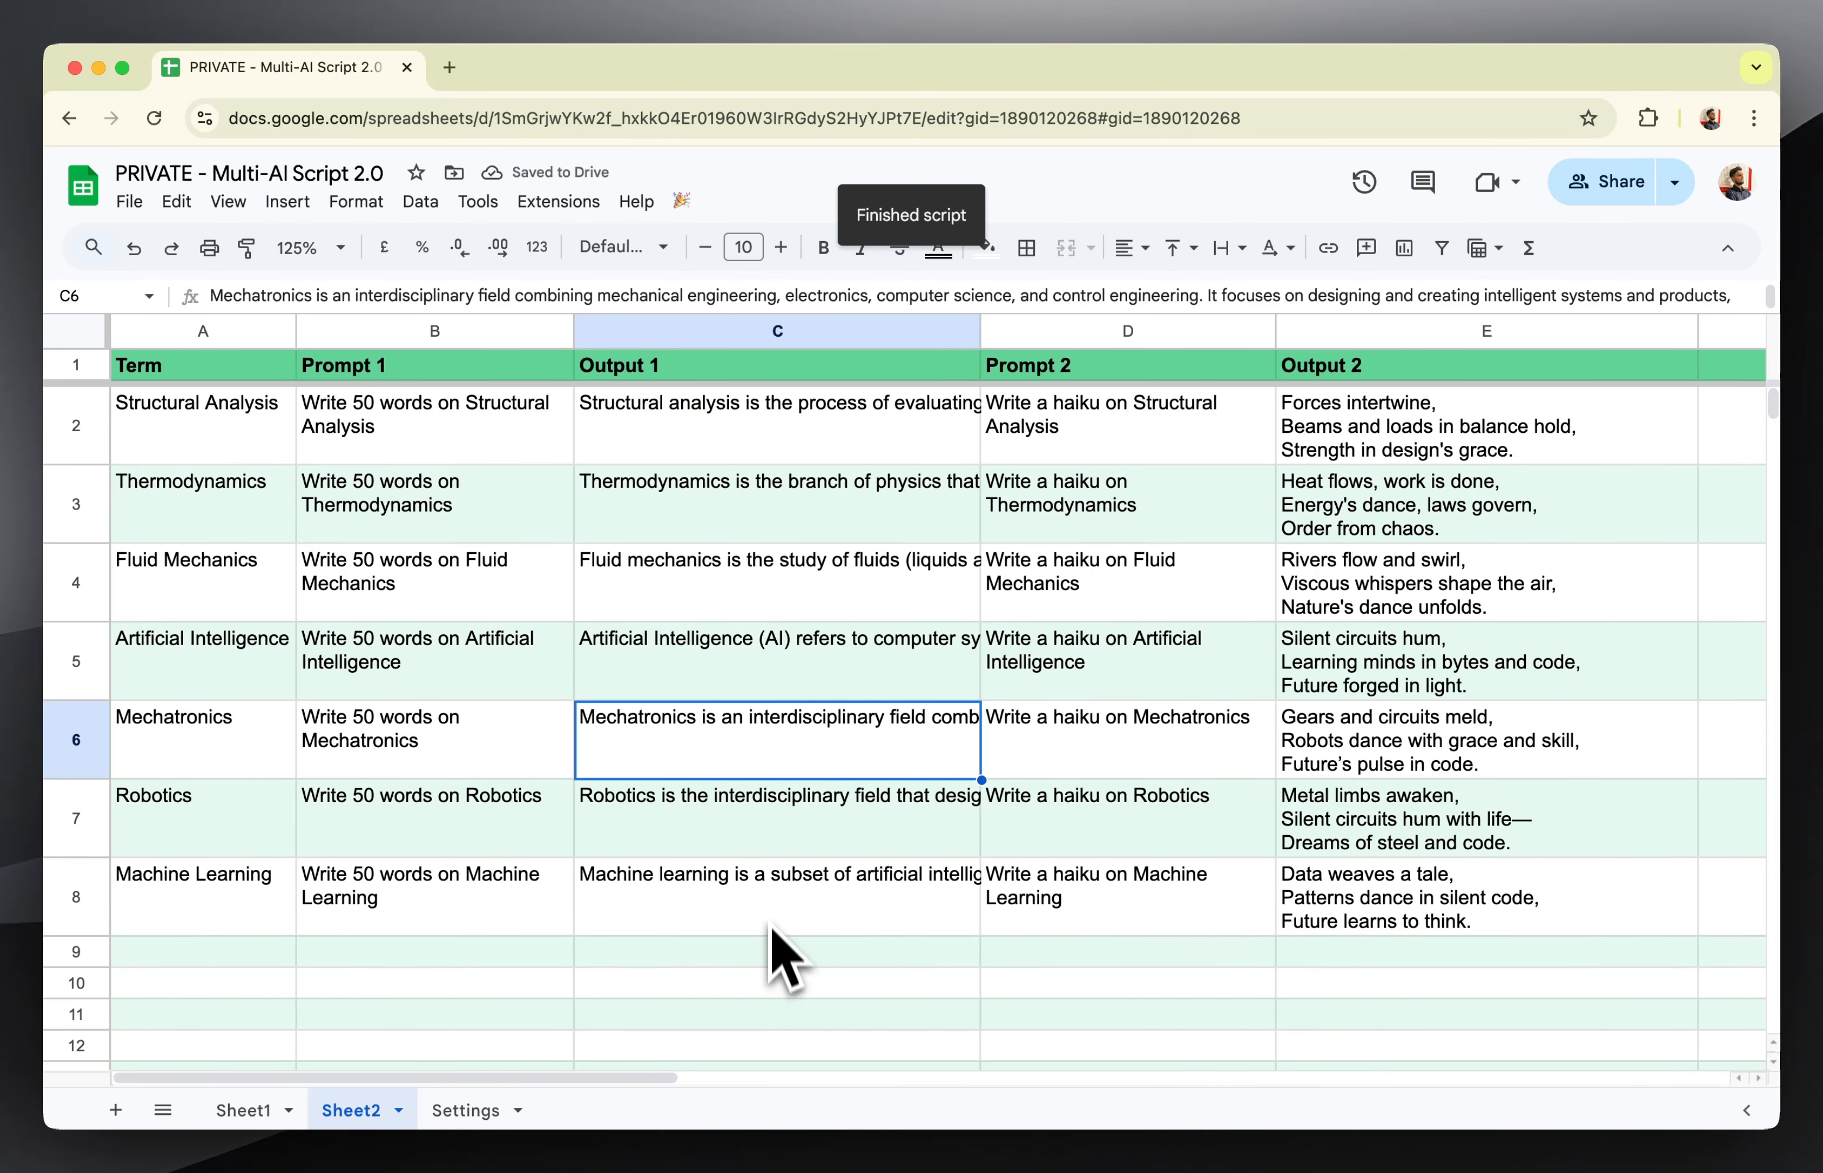
{"action": "left_click", "coordinate": [763, 591]}
{"action": "left_click", "coordinate": [754, 497]}
{"action": "left_click", "coordinate": [753, 448]}
{"action": "left_click", "coordinate": [739, 666]}
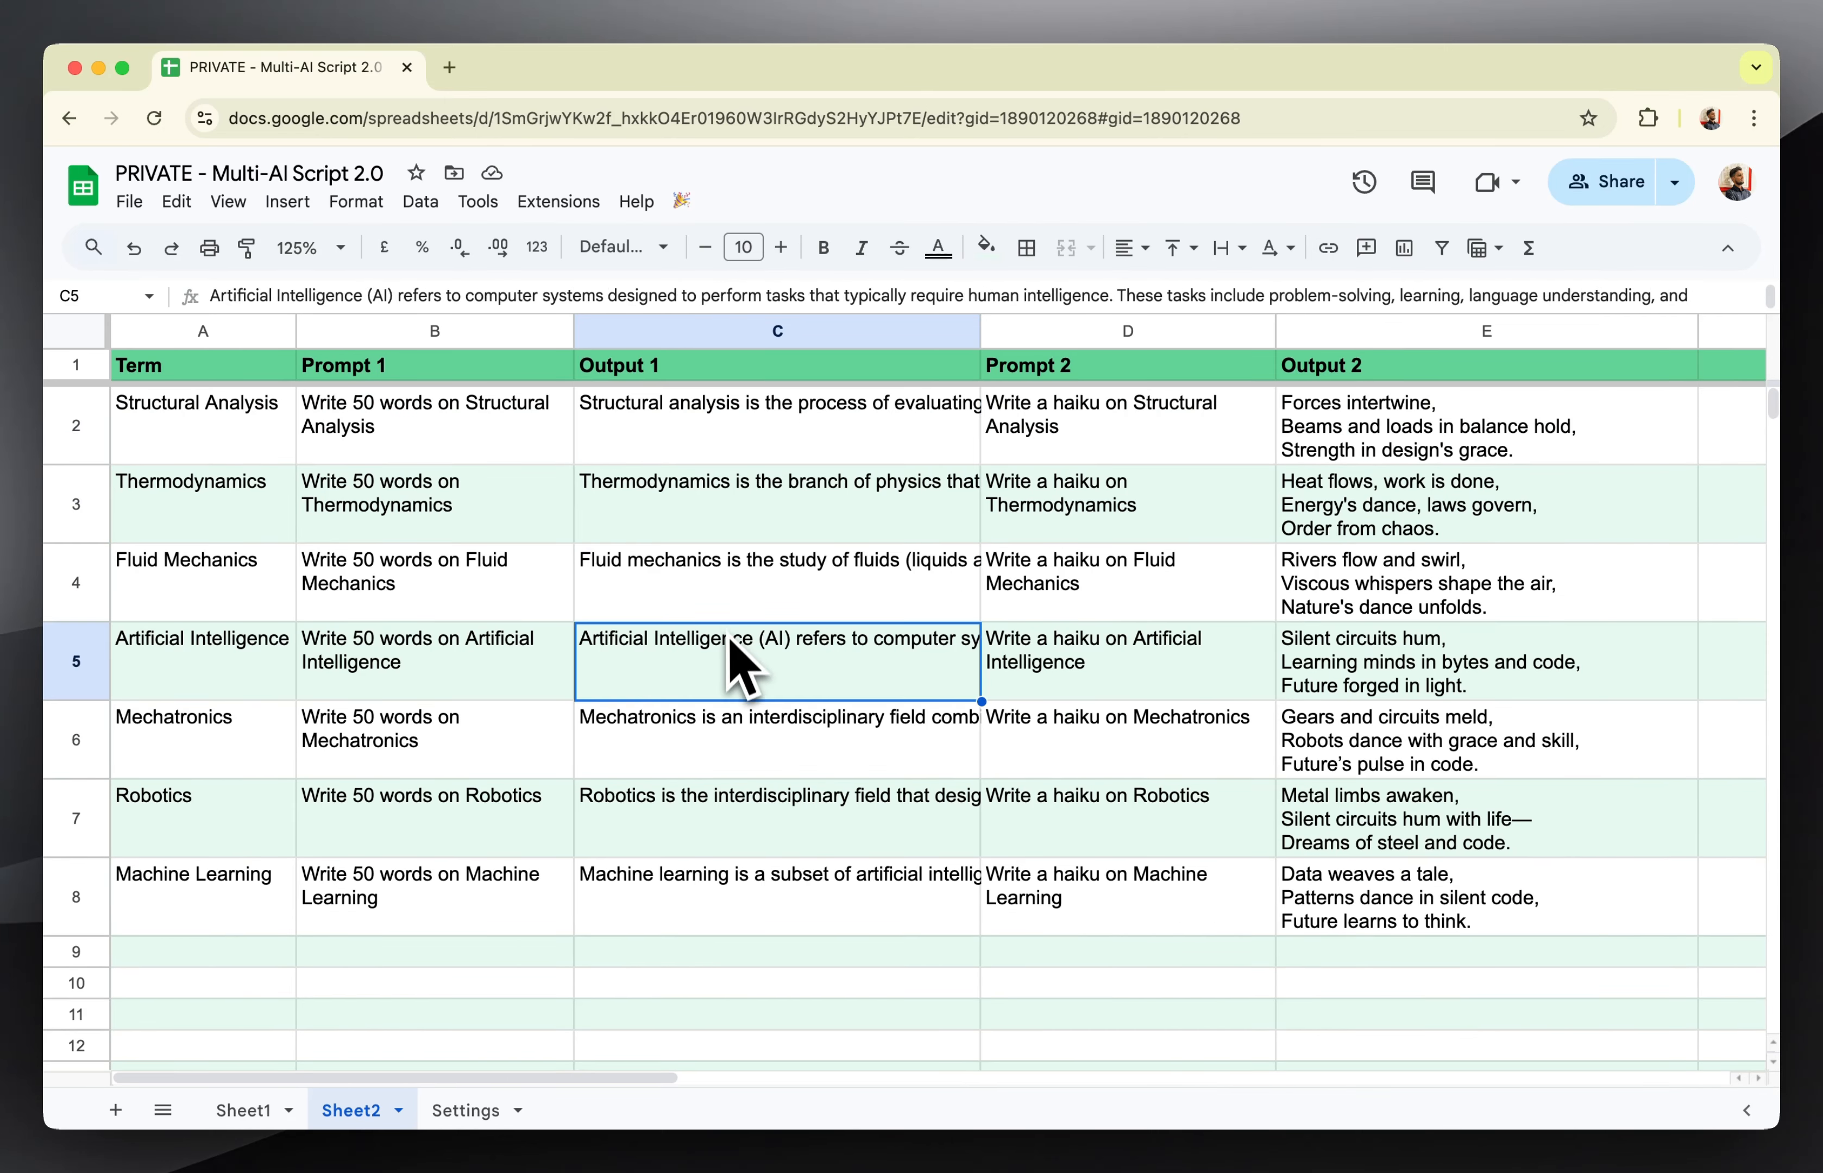
{"action": "left_click_drag", "start_coordinate": [1371, 452], "coordinate": [1355, 835]}
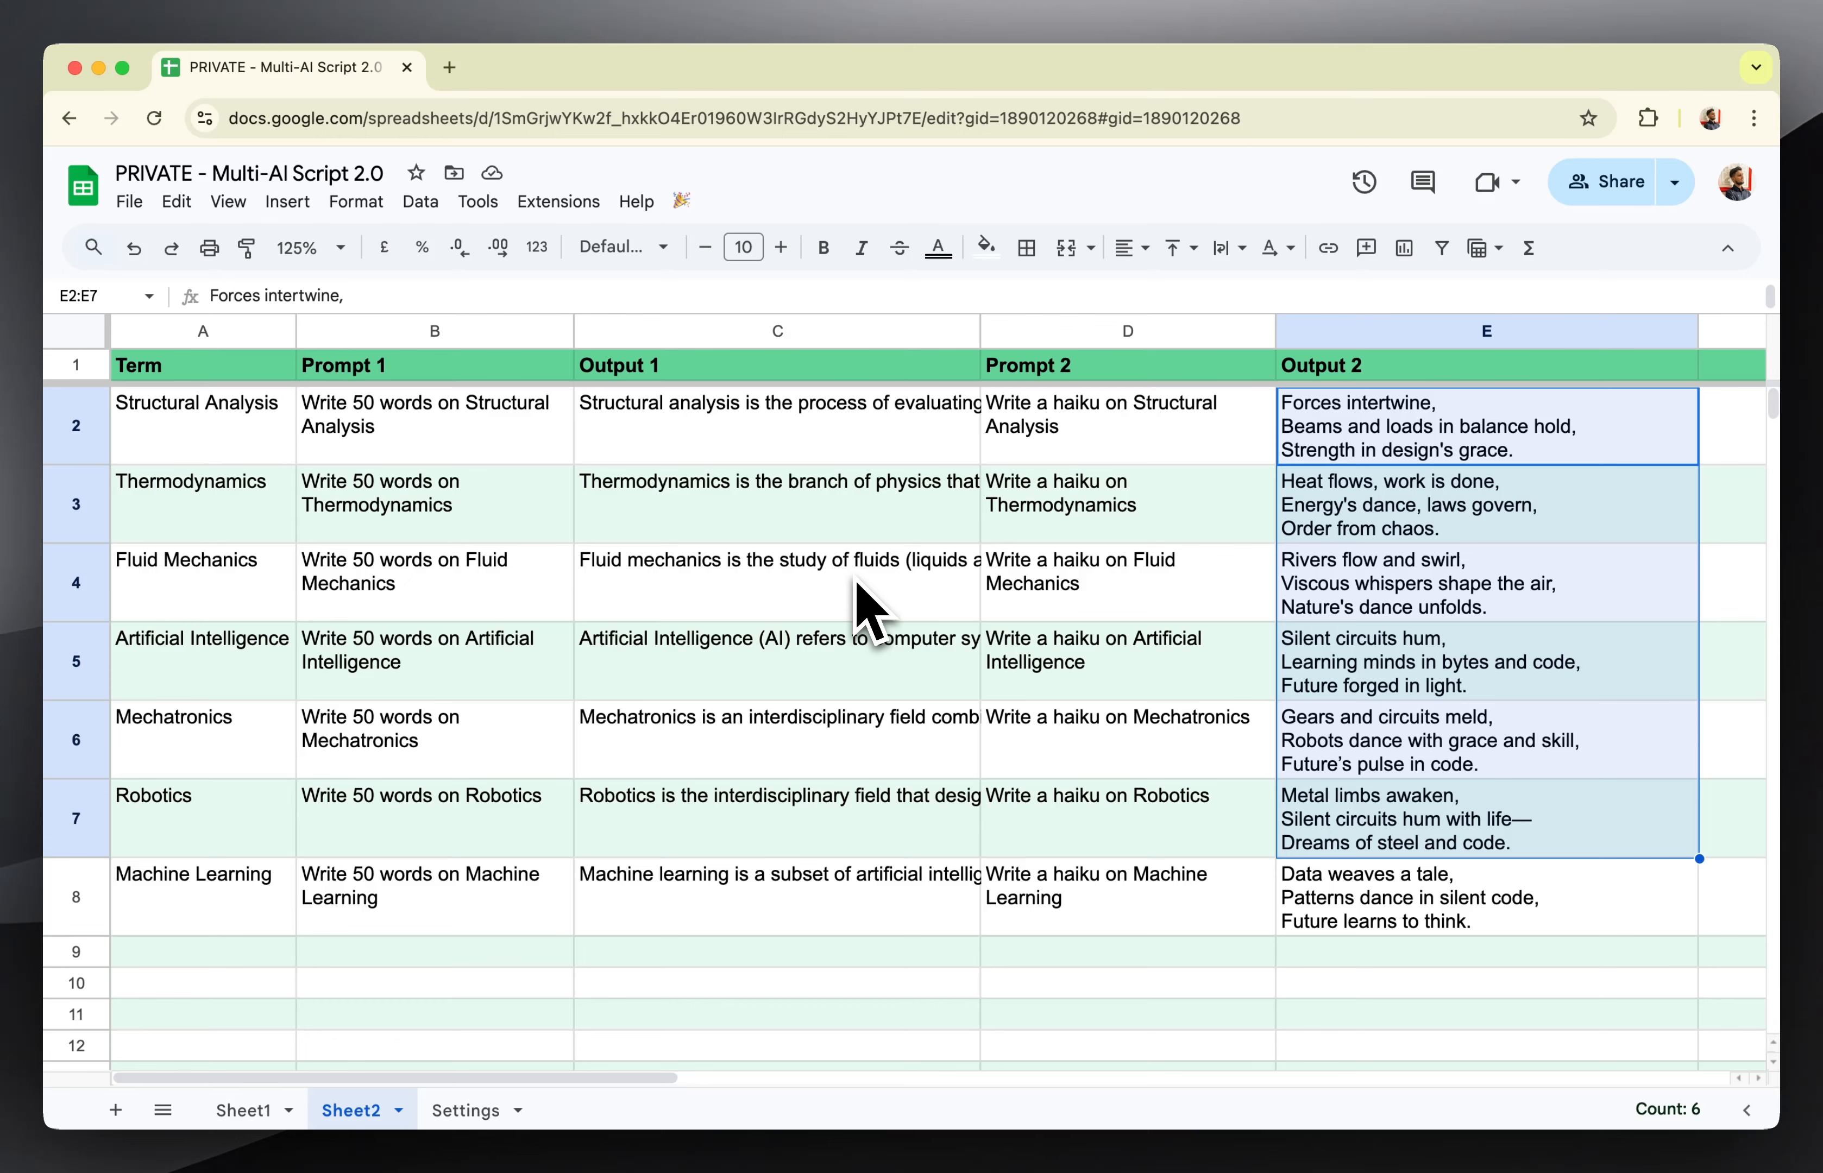
{"action": "left_click", "coordinate": [659, 462]}
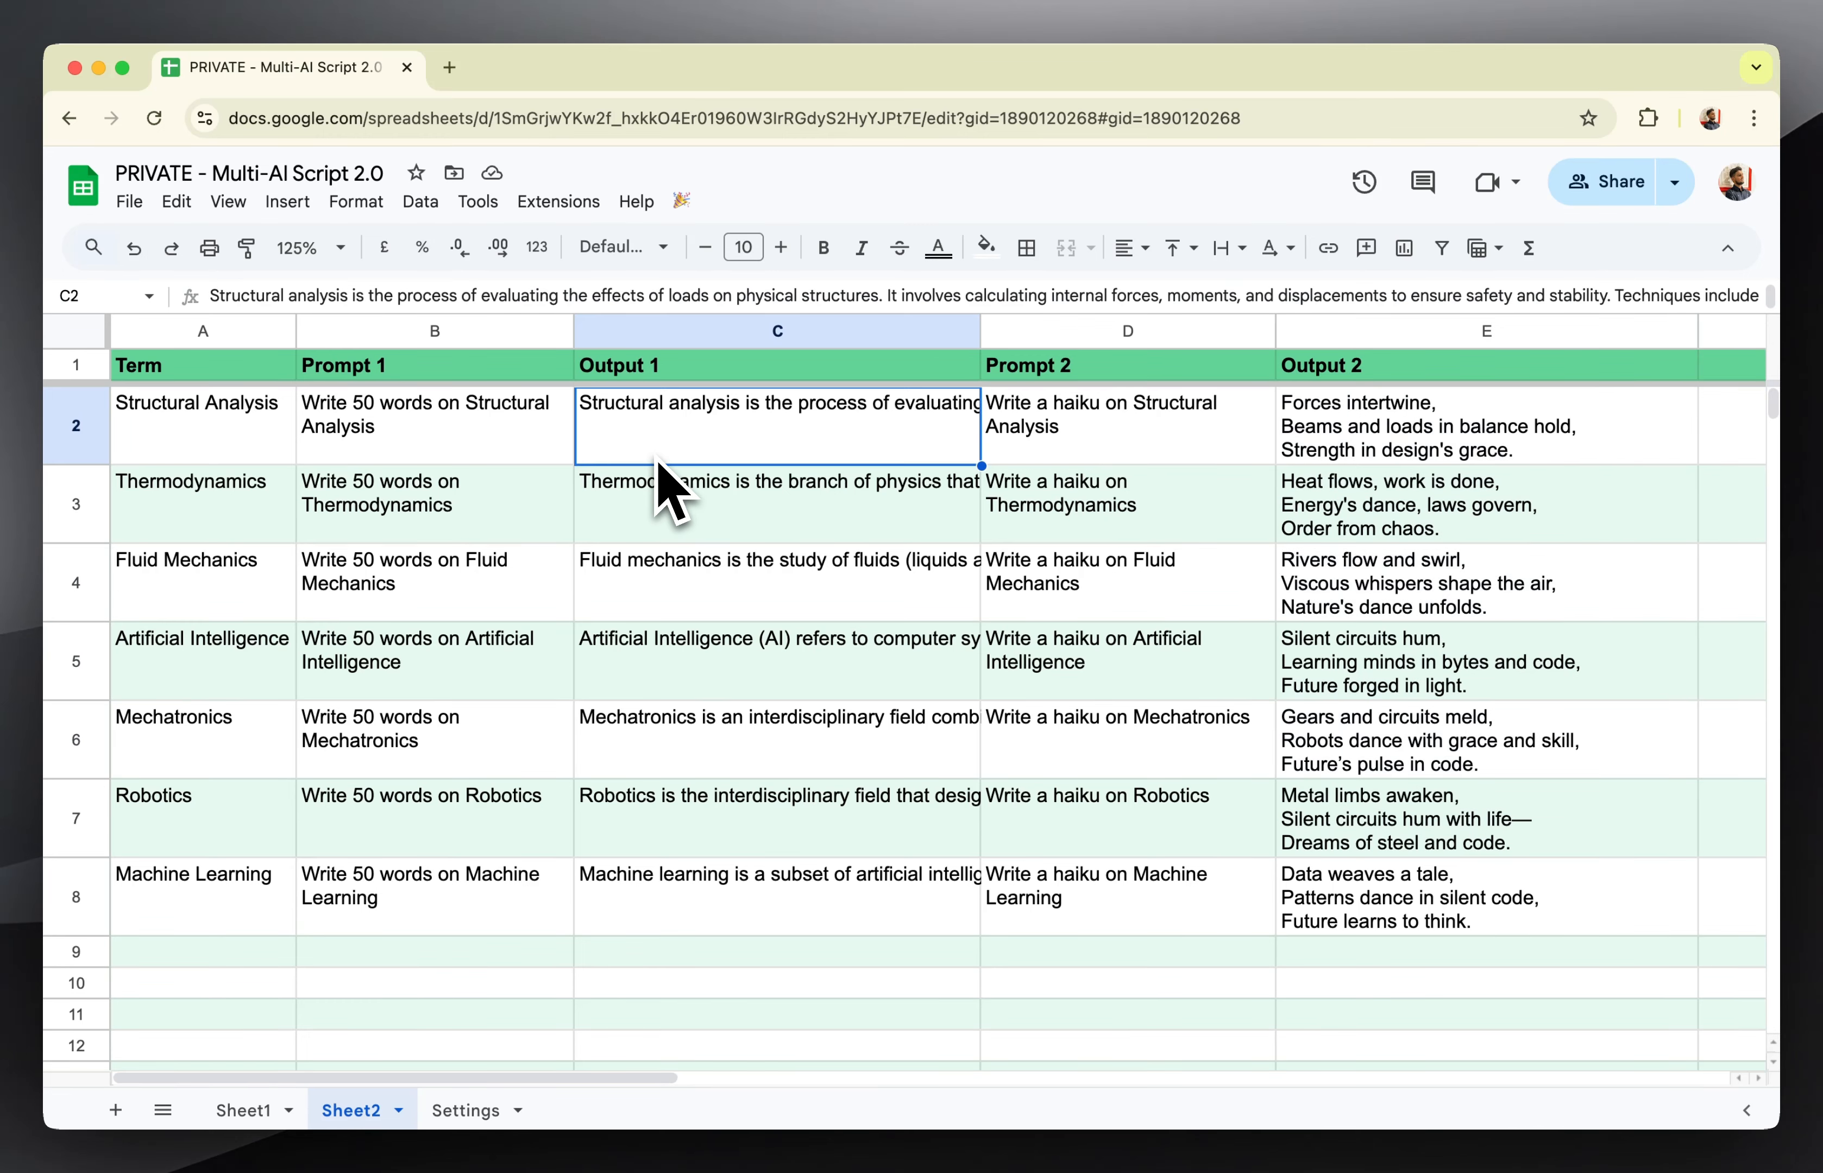
{"action": "left_click", "coordinate": [1498, 441]}
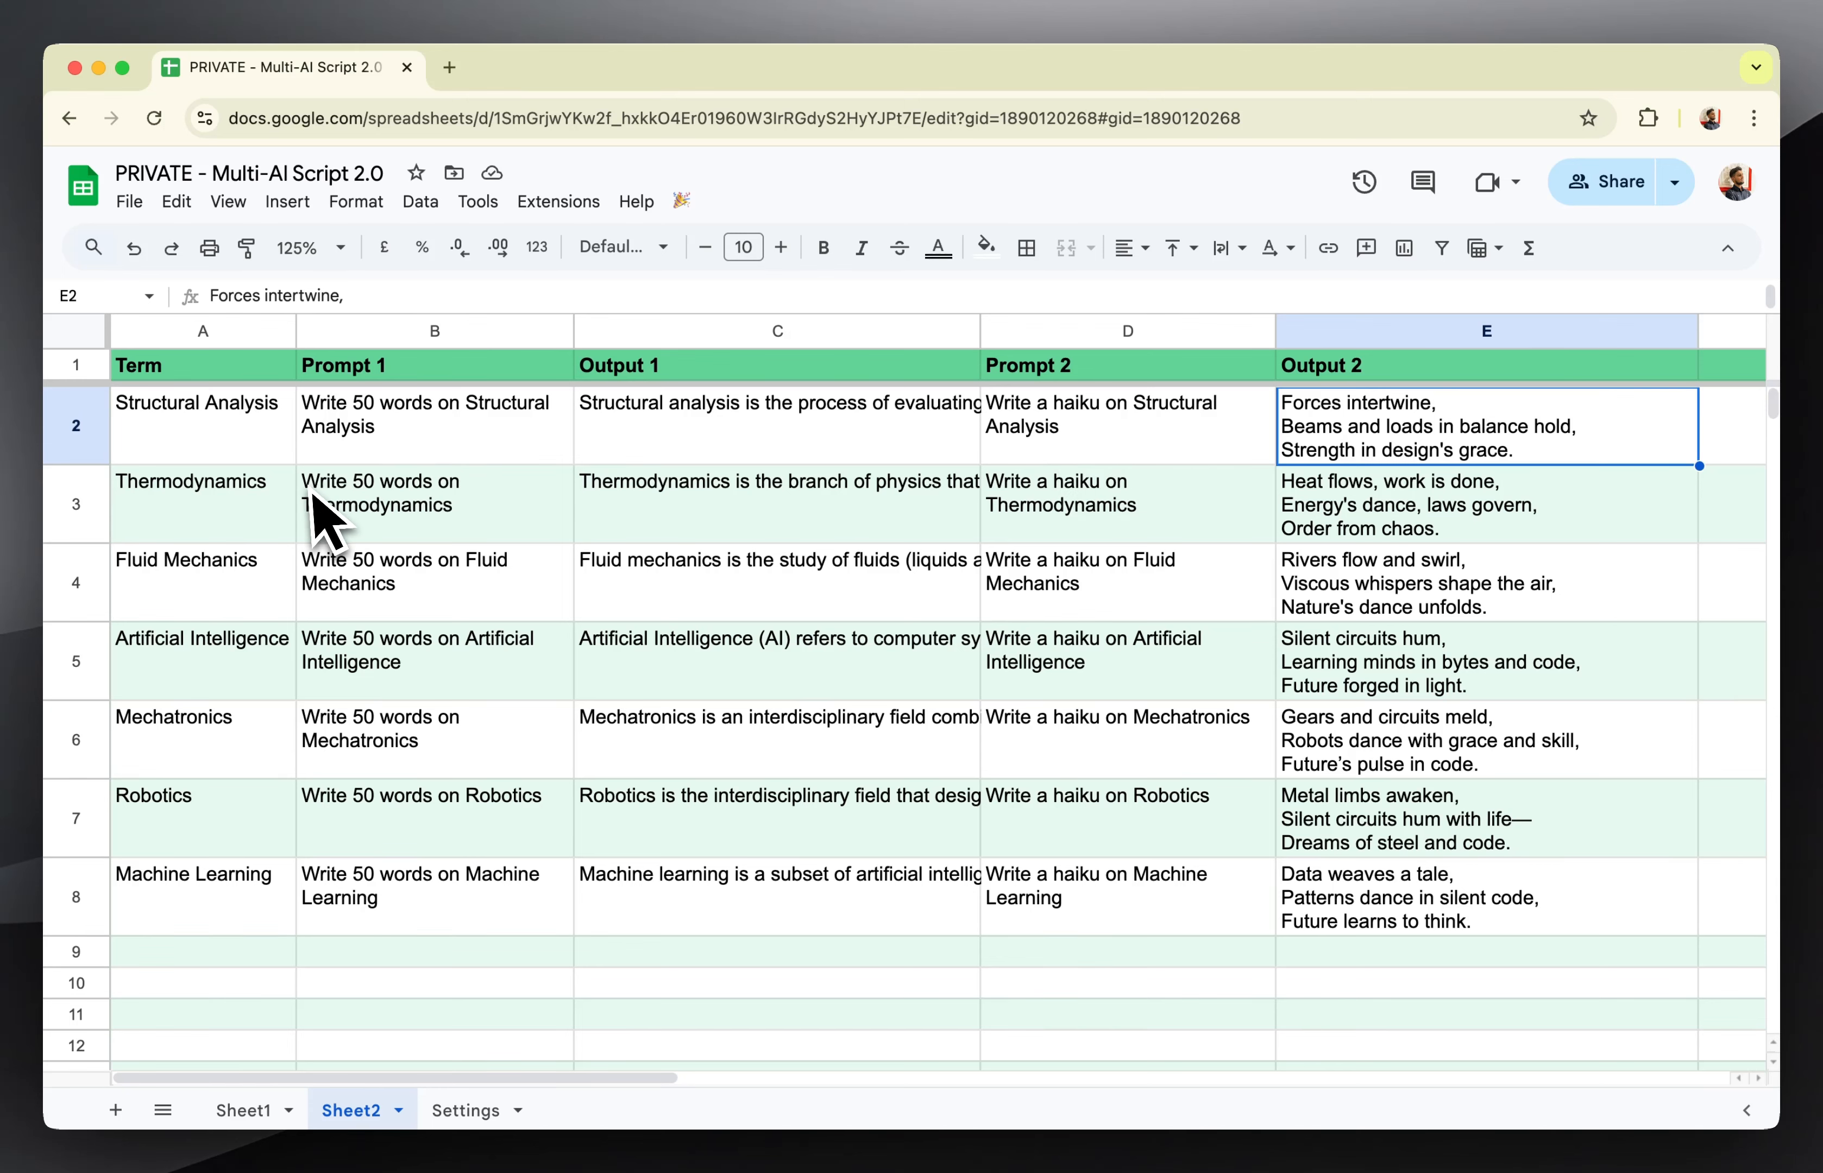
{"action": "left_click", "coordinate": [648, 512]}
{"action": "left_click", "coordinate": [1320, 510]}
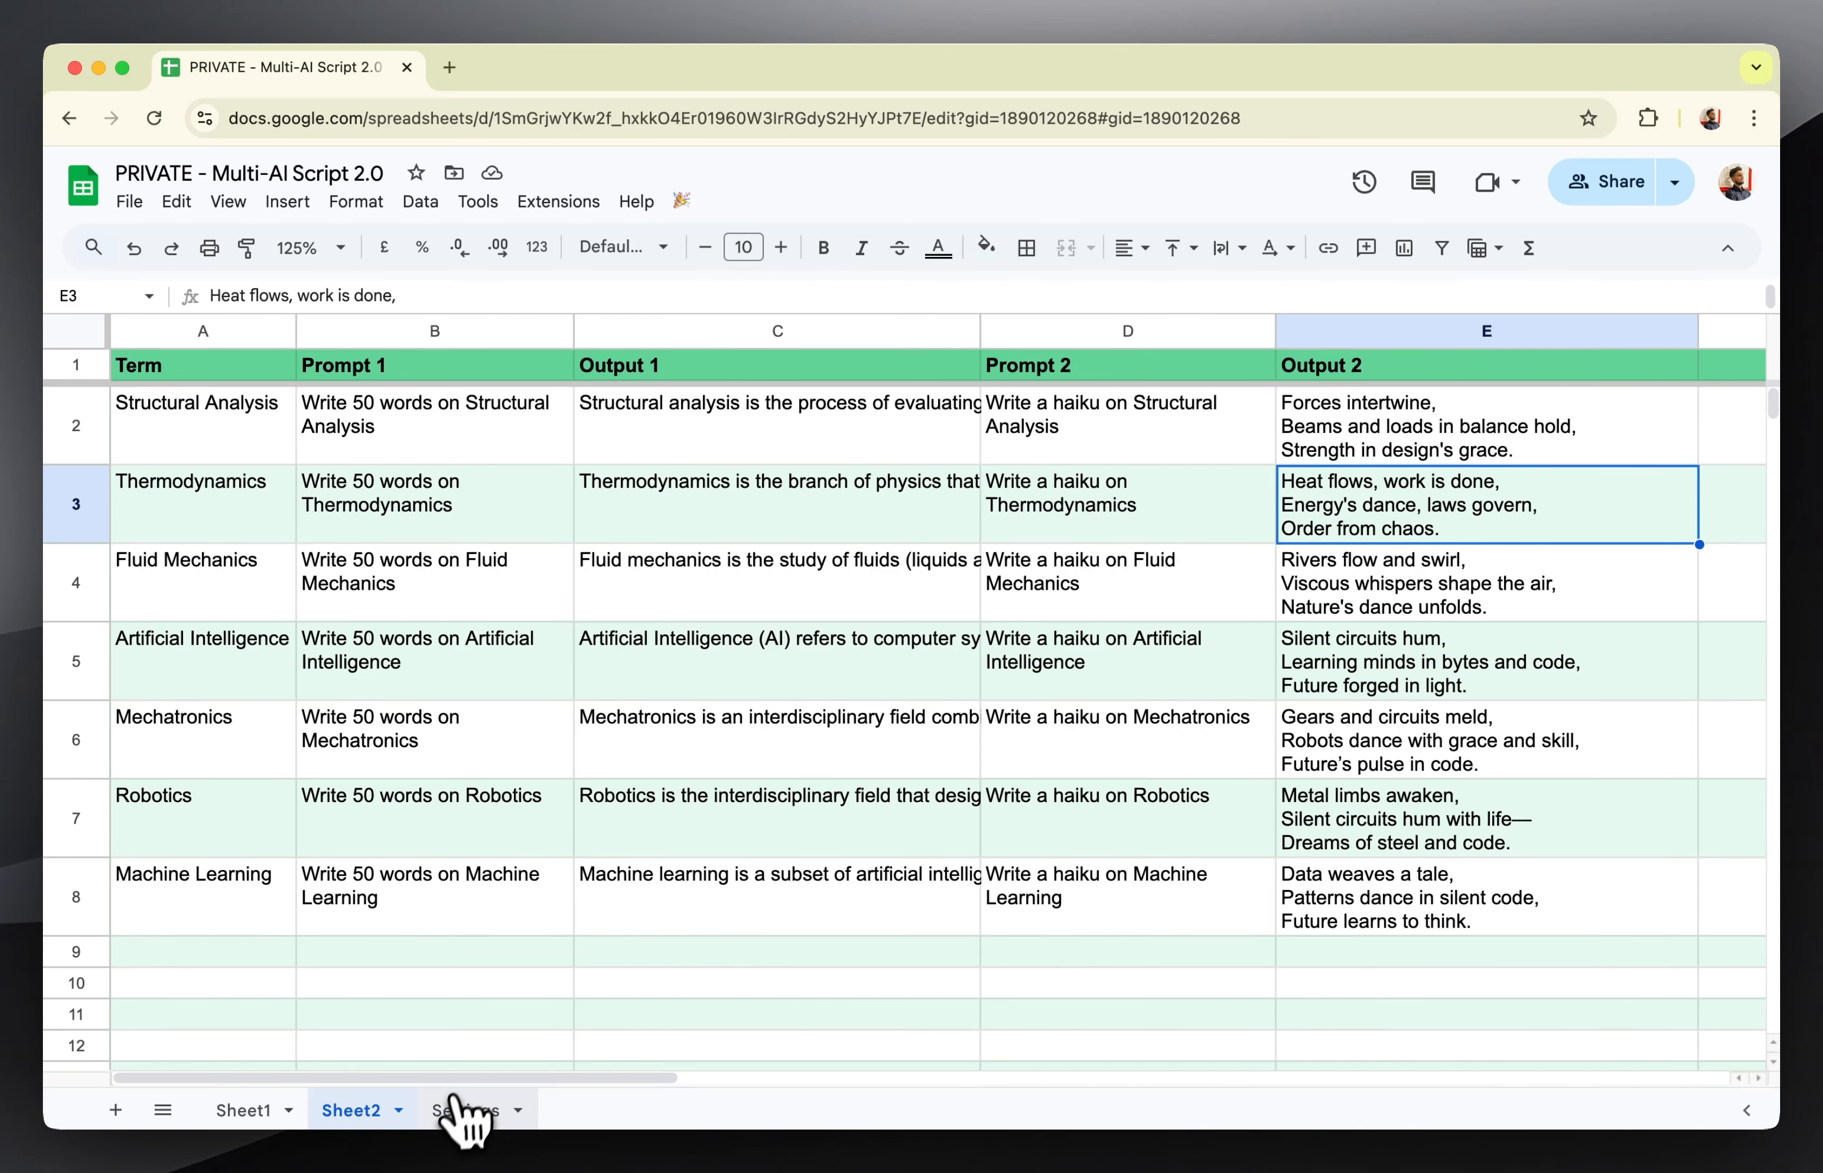
Glance at the Settings sheet and clear the Fluid Mechanics haiku in cell E4 of Sheet2.
{"action": "left_click", "coordinate": [464, 1111]}
{"action": "left_click", "coordinate": [1249, 735]}
{"action": "left_click", "coordinate": [353, 1111]}
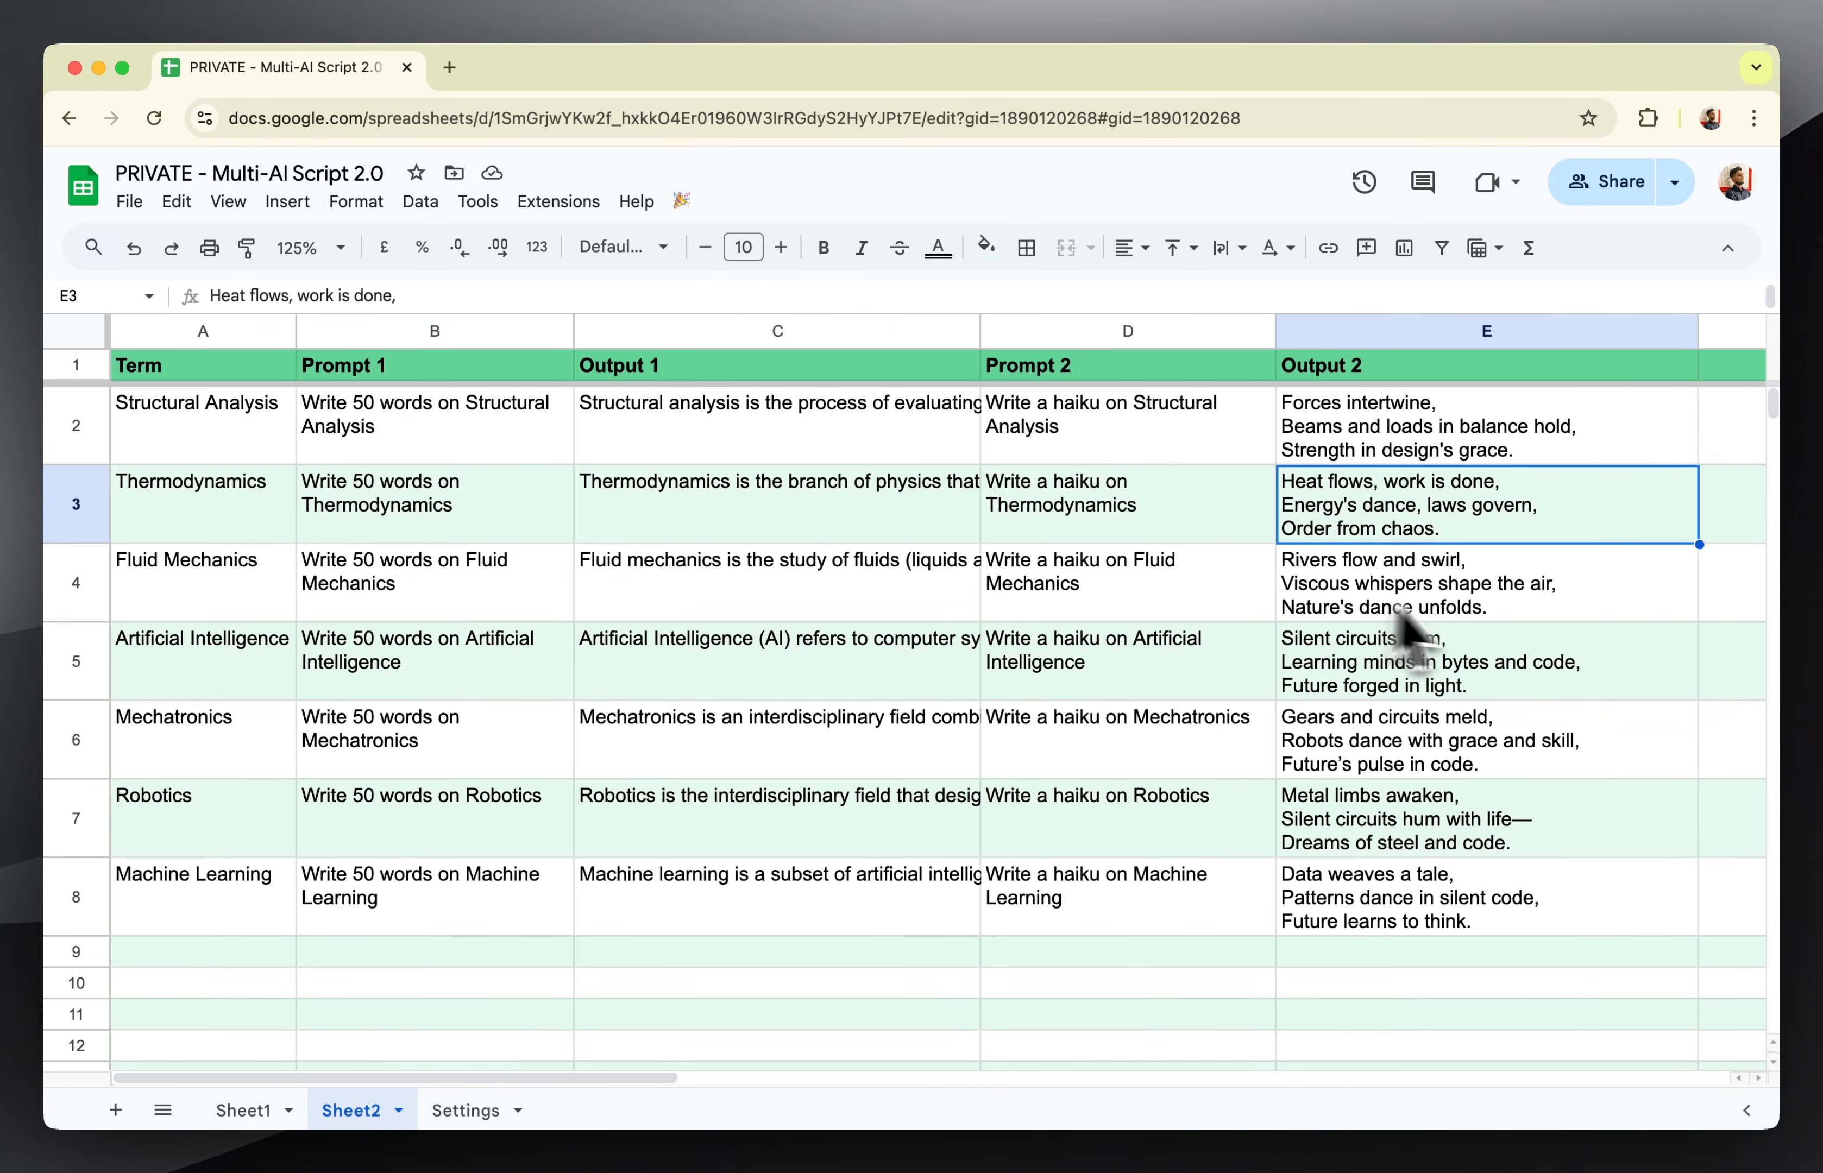
{"action": "left_click", "coordinate": [1479, 612]}
{"action": "key", "text": "Delete"}
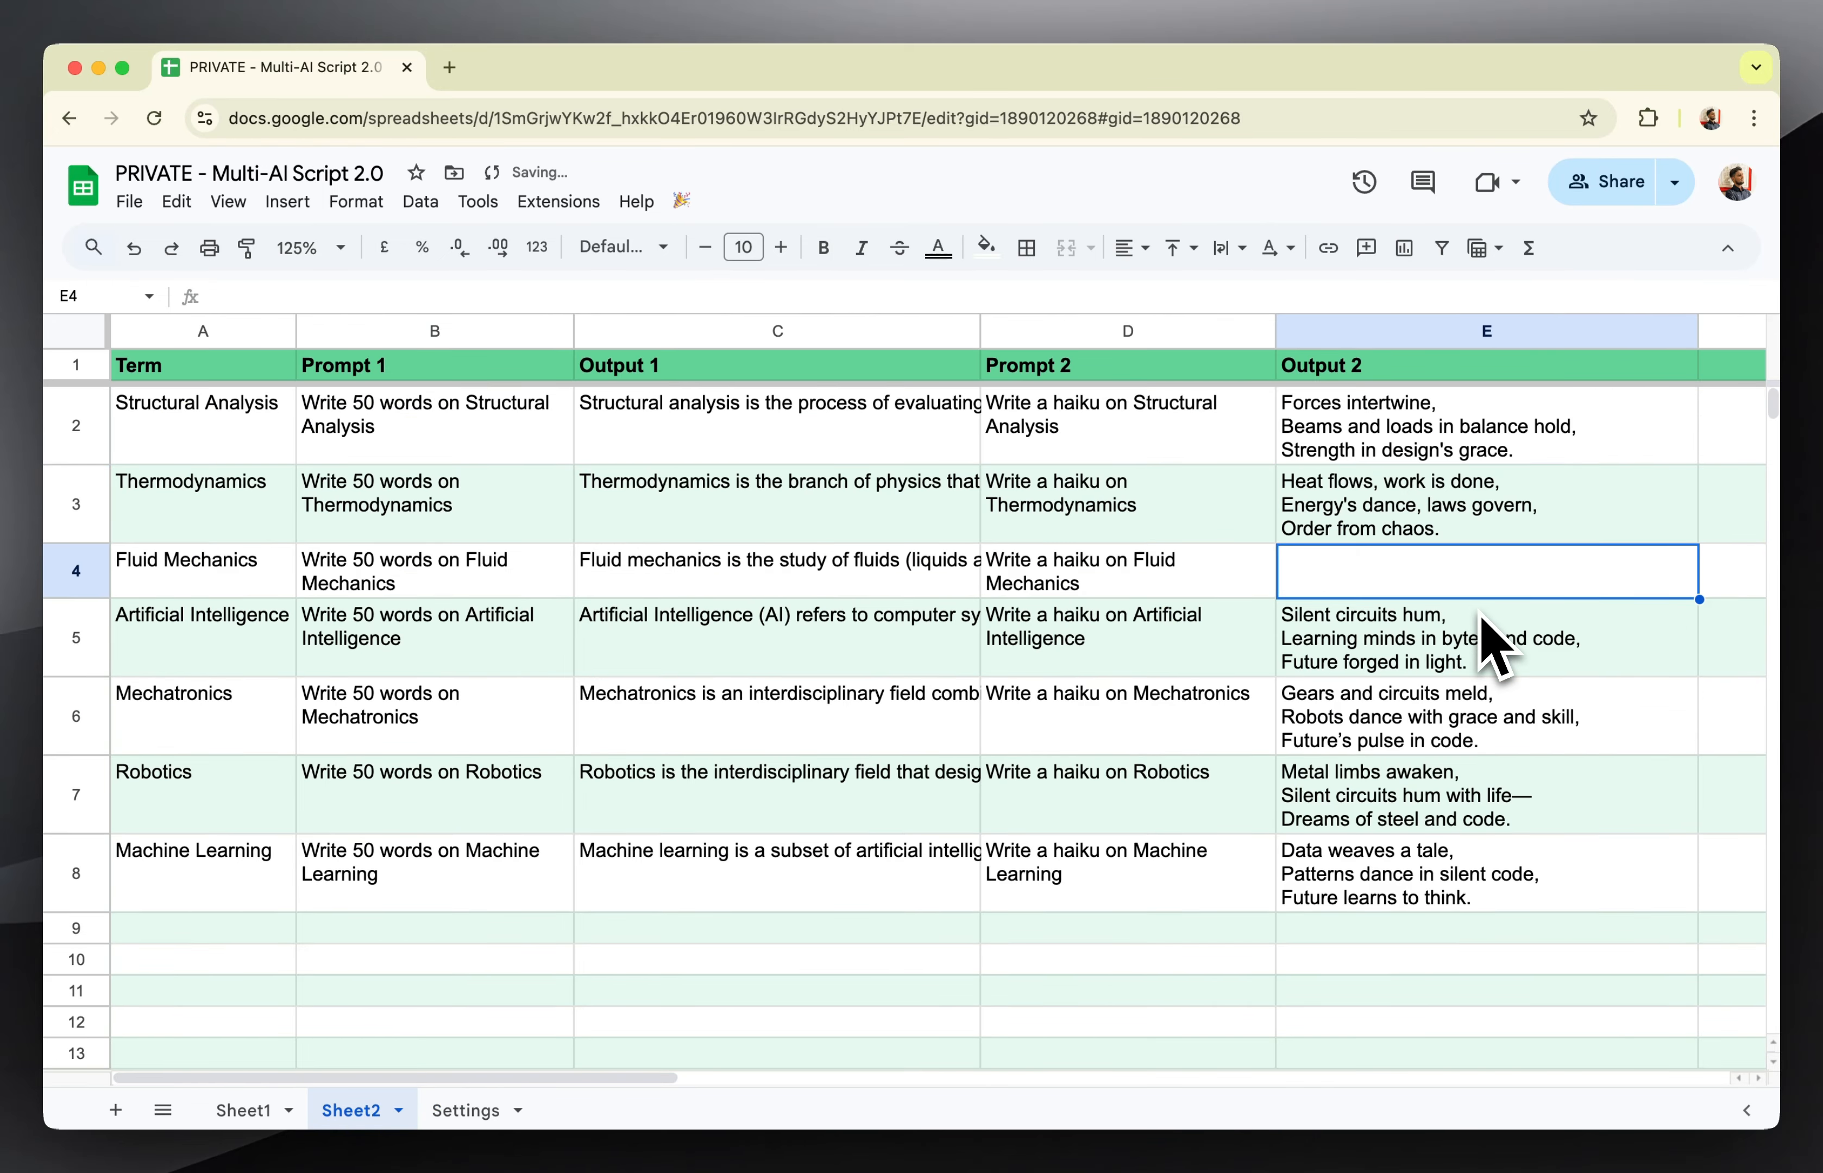
Rerun the script to refill the empty E4 cell, and compare it with the neighbouring Output 2 cells.
{"action": "left_click", "coordinate": [681, 200]}
{"action": "left_click", "coordinate": [714, 247]}
{"action": "left_click", "coordinate": [1367, 452]}
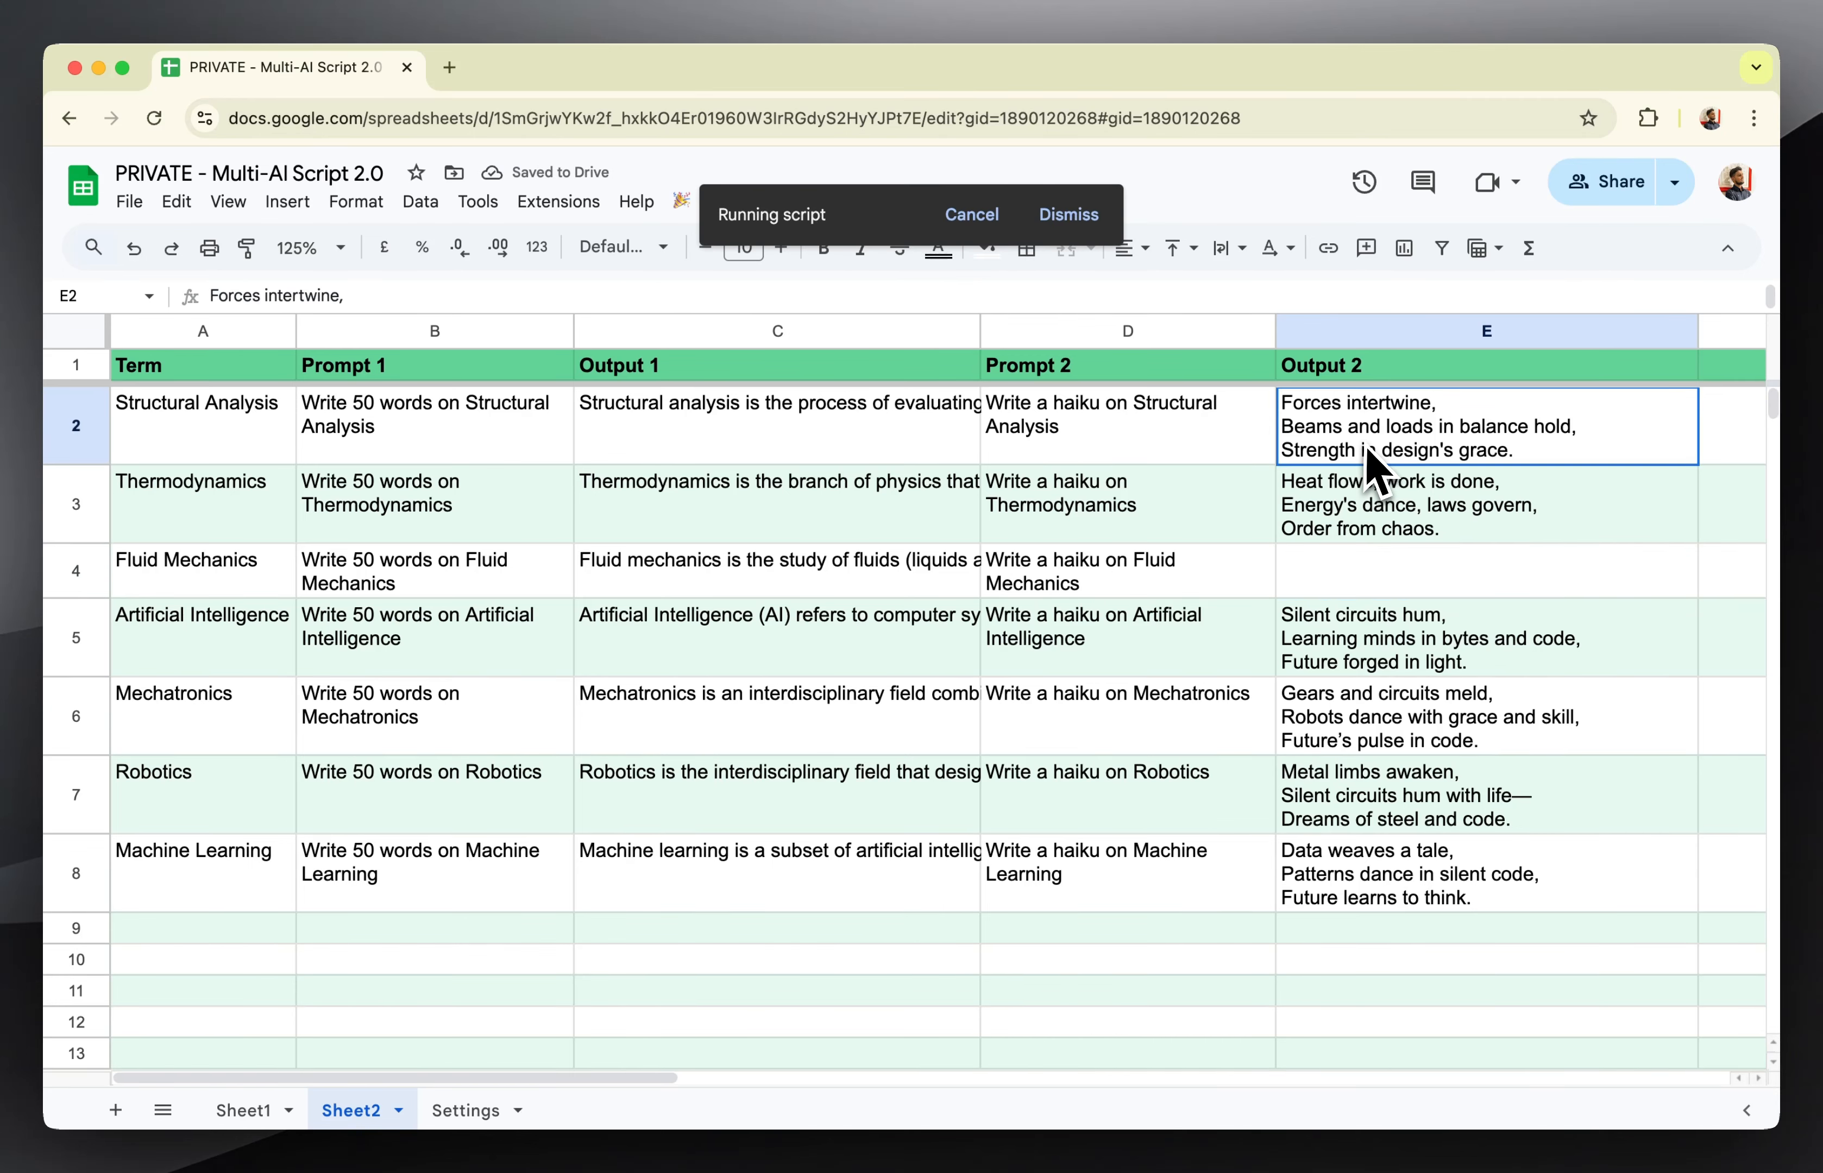
{"action": "left_click_drag", "start_coordinate": [1368, 452], "coordinate": [1376, 497]}
{"action": "left_click", "coordinate": [1383, 578]}
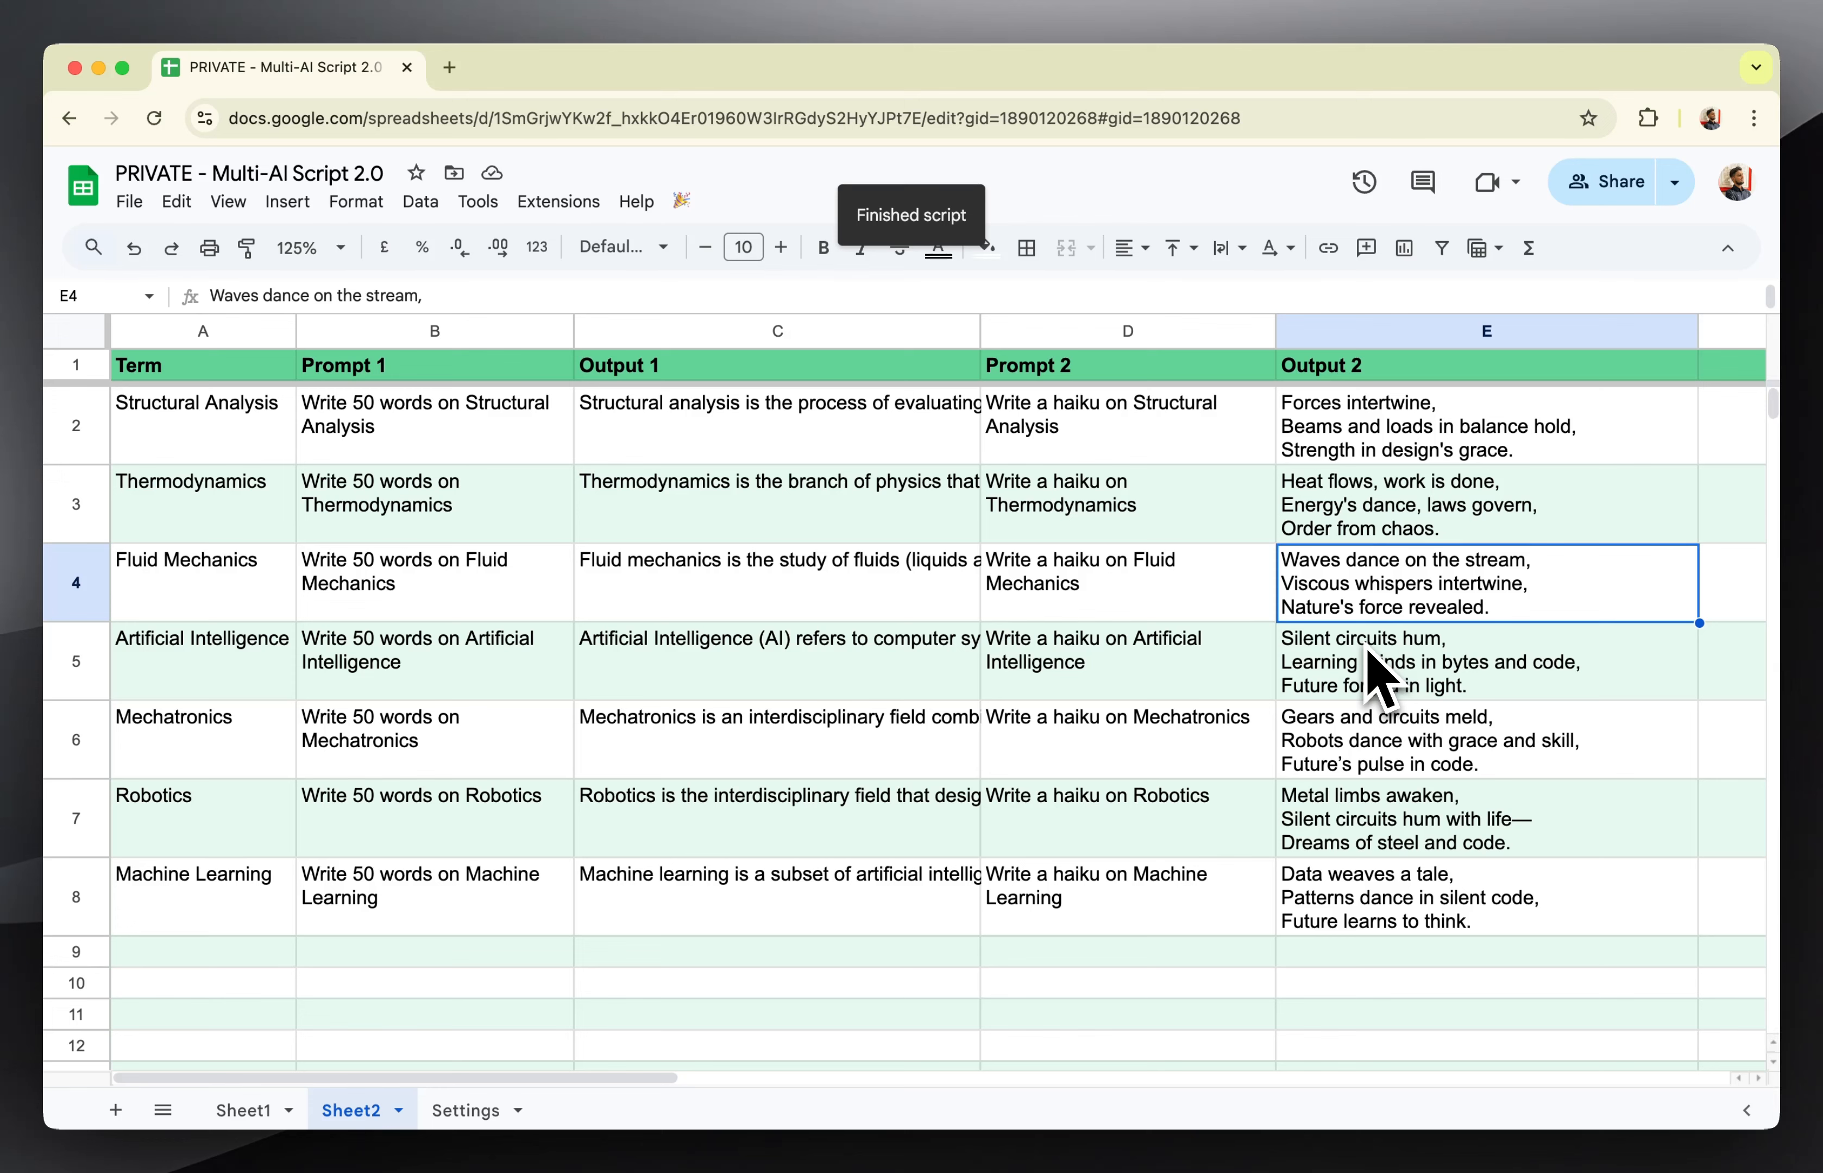
{"action": "left_click", "coordinate": [1379, 666]}
{"action": "left_click", "coordinate": [1384, 459]}
{"action": "left_click_drag", "start_coordinate": [1383, 460], "coordinate": [1372, 536]}
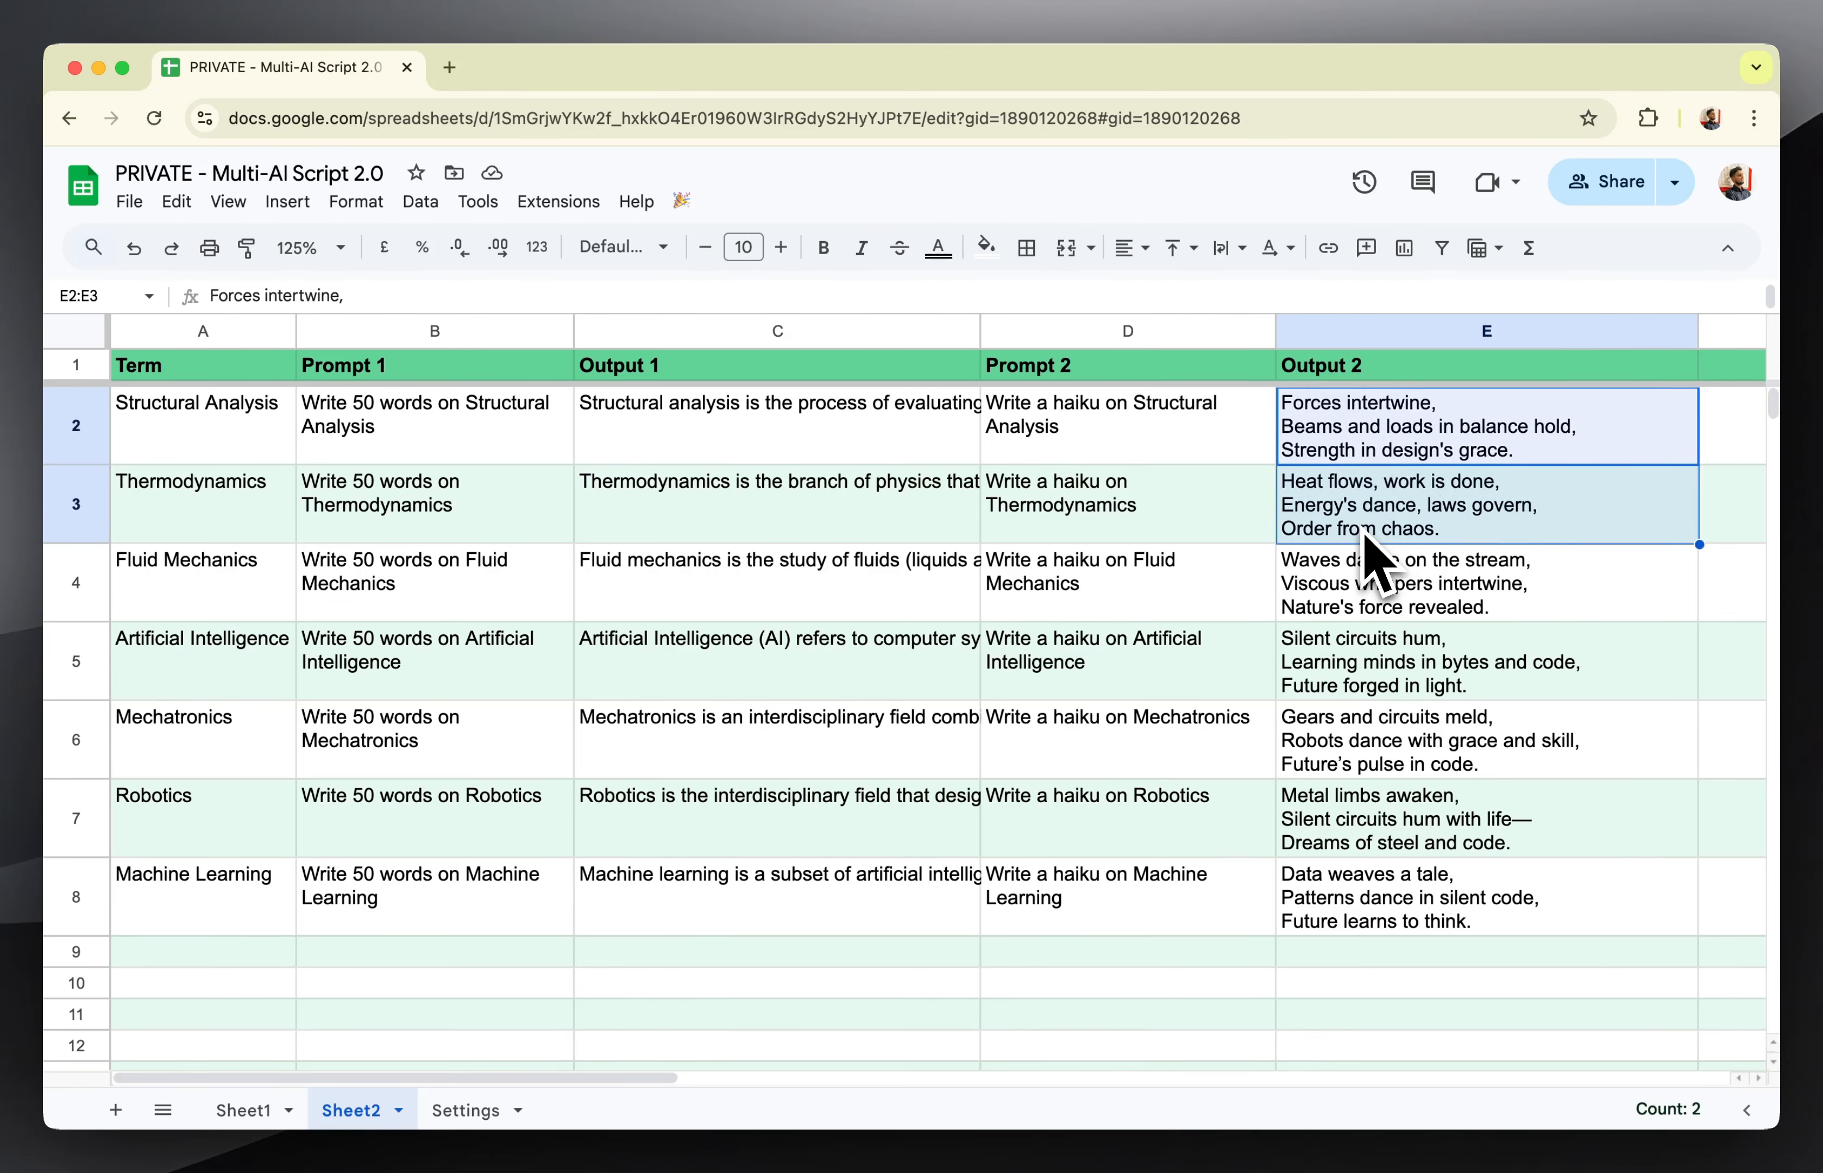
In Settings, disable Process Sheet for Sheet1 and select the Sheet2 entry's name.
{"action": "left_click", "coordinate": [458, 1110]}
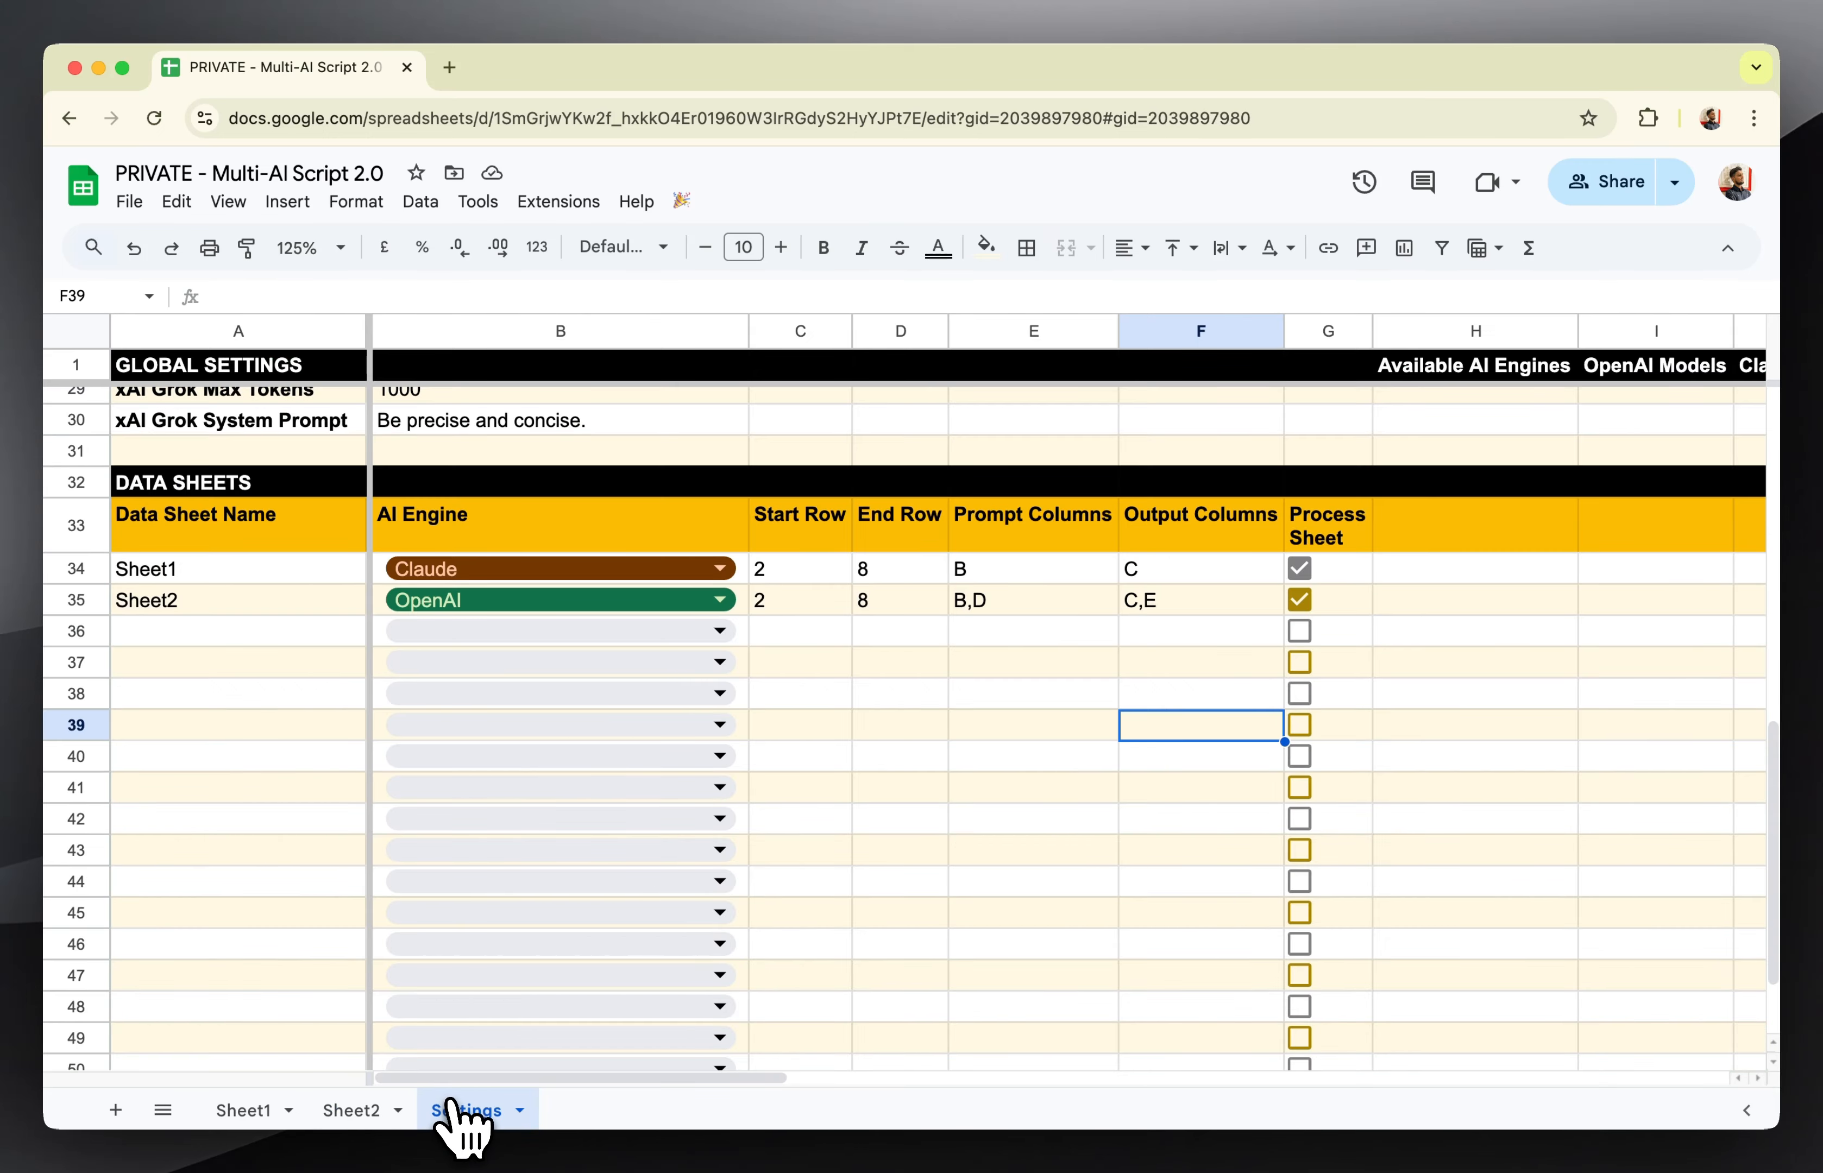
{"action": "left_click", "coordinate": [1300, 570]}
{"action": "left_click", "coordinate": [196, 606]}
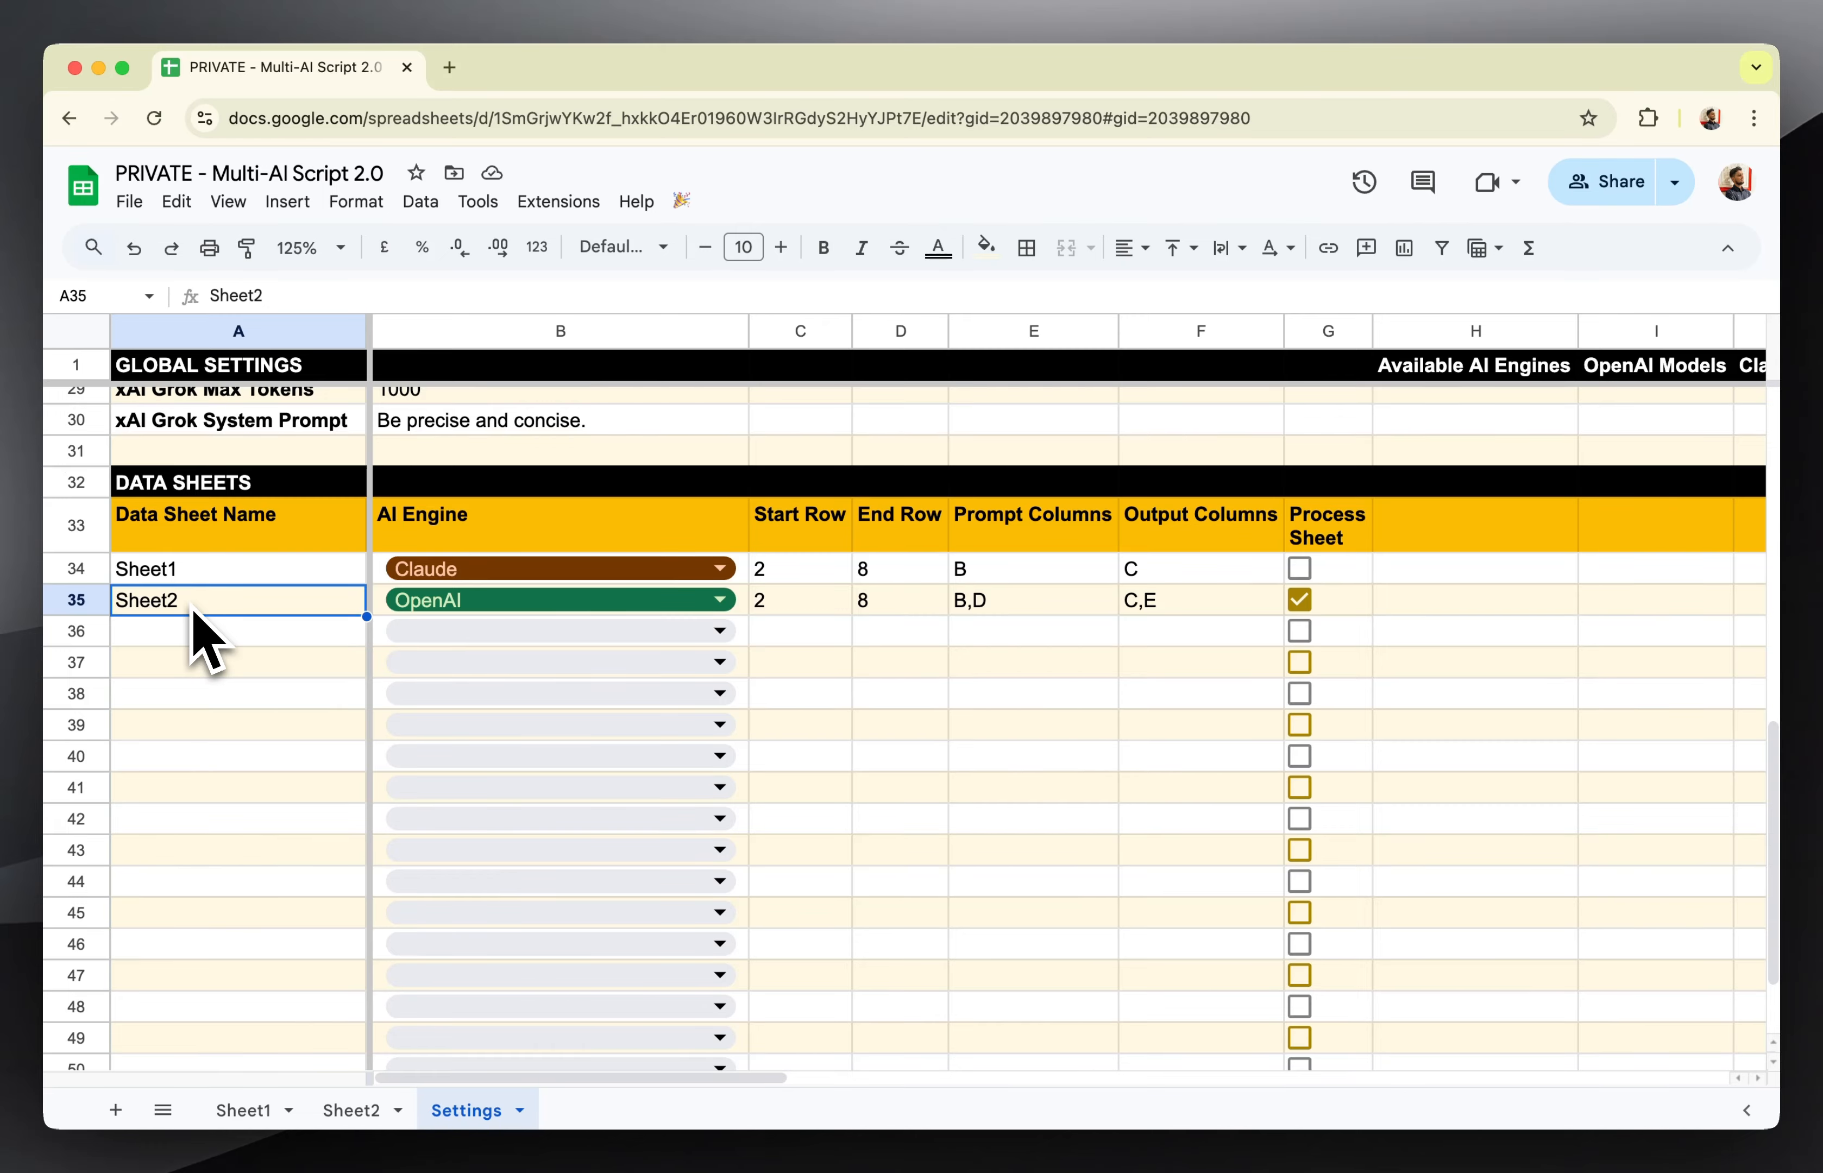
Check the filled Output 1 cells in Sheet2 and run the Process Sheets script with only Sheet2 enabled.
{"action": "left_click", "coordinate": [353, 1112]}
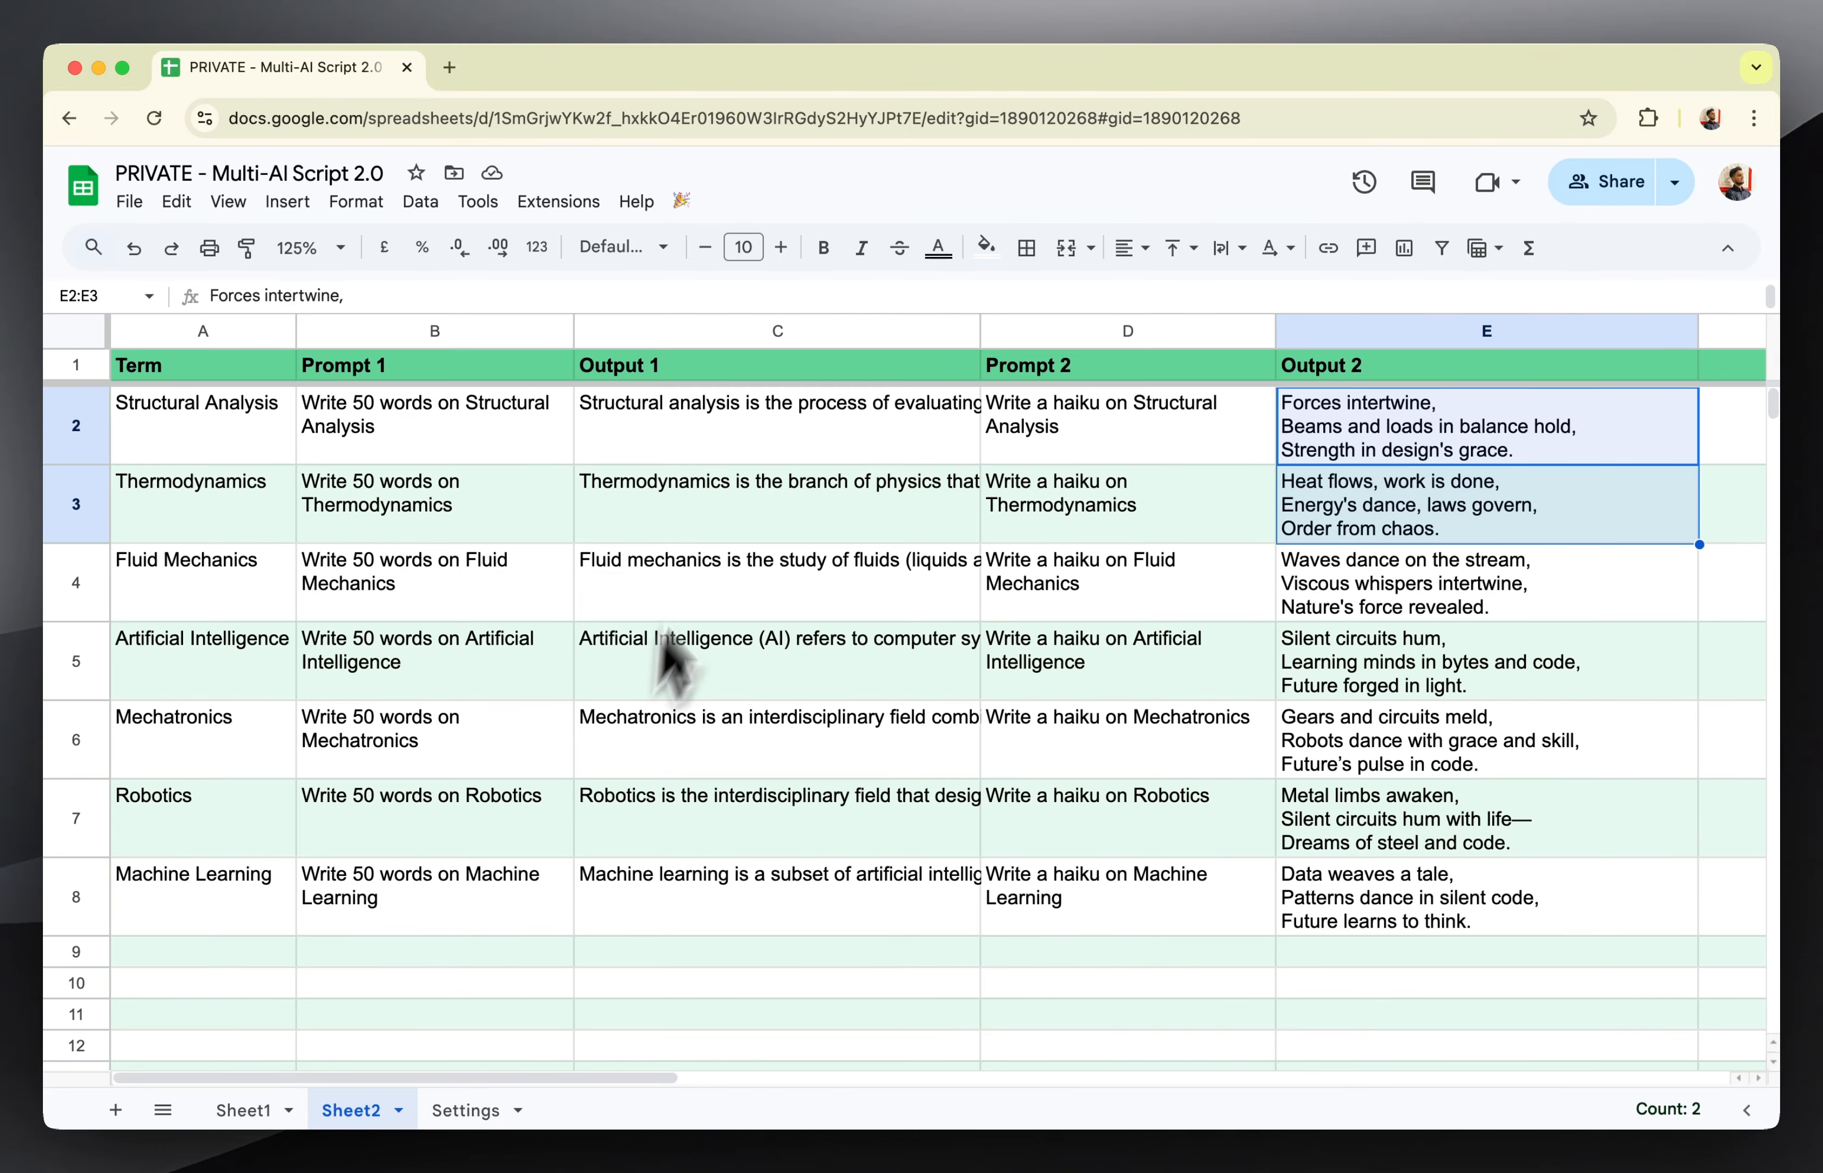
{"action": "left_click_drag", "start_coordinate": [755, 444], "coordinate": [766, 865]}
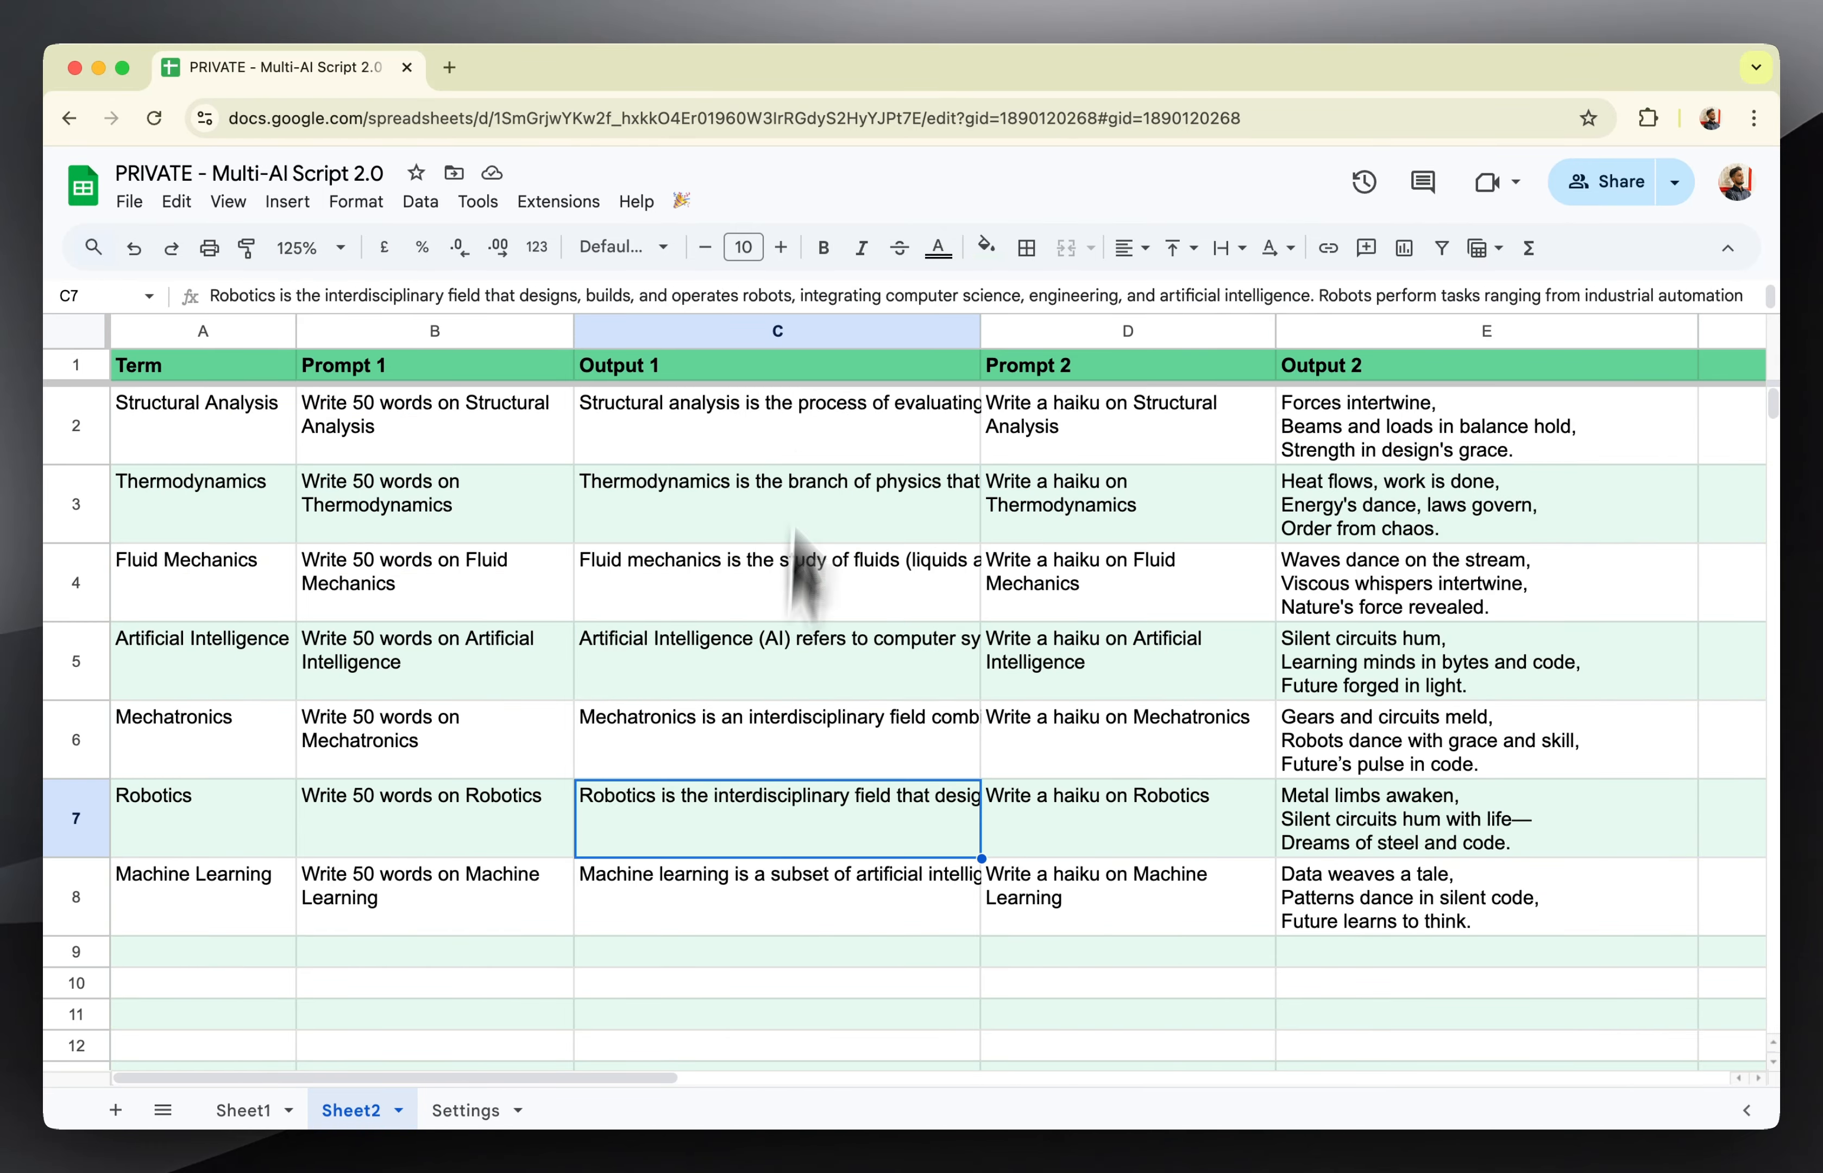
{"action": "left_click", "coordinate": [684, 202]}
{"action": "left_click", "coordinate": [713, 242]}
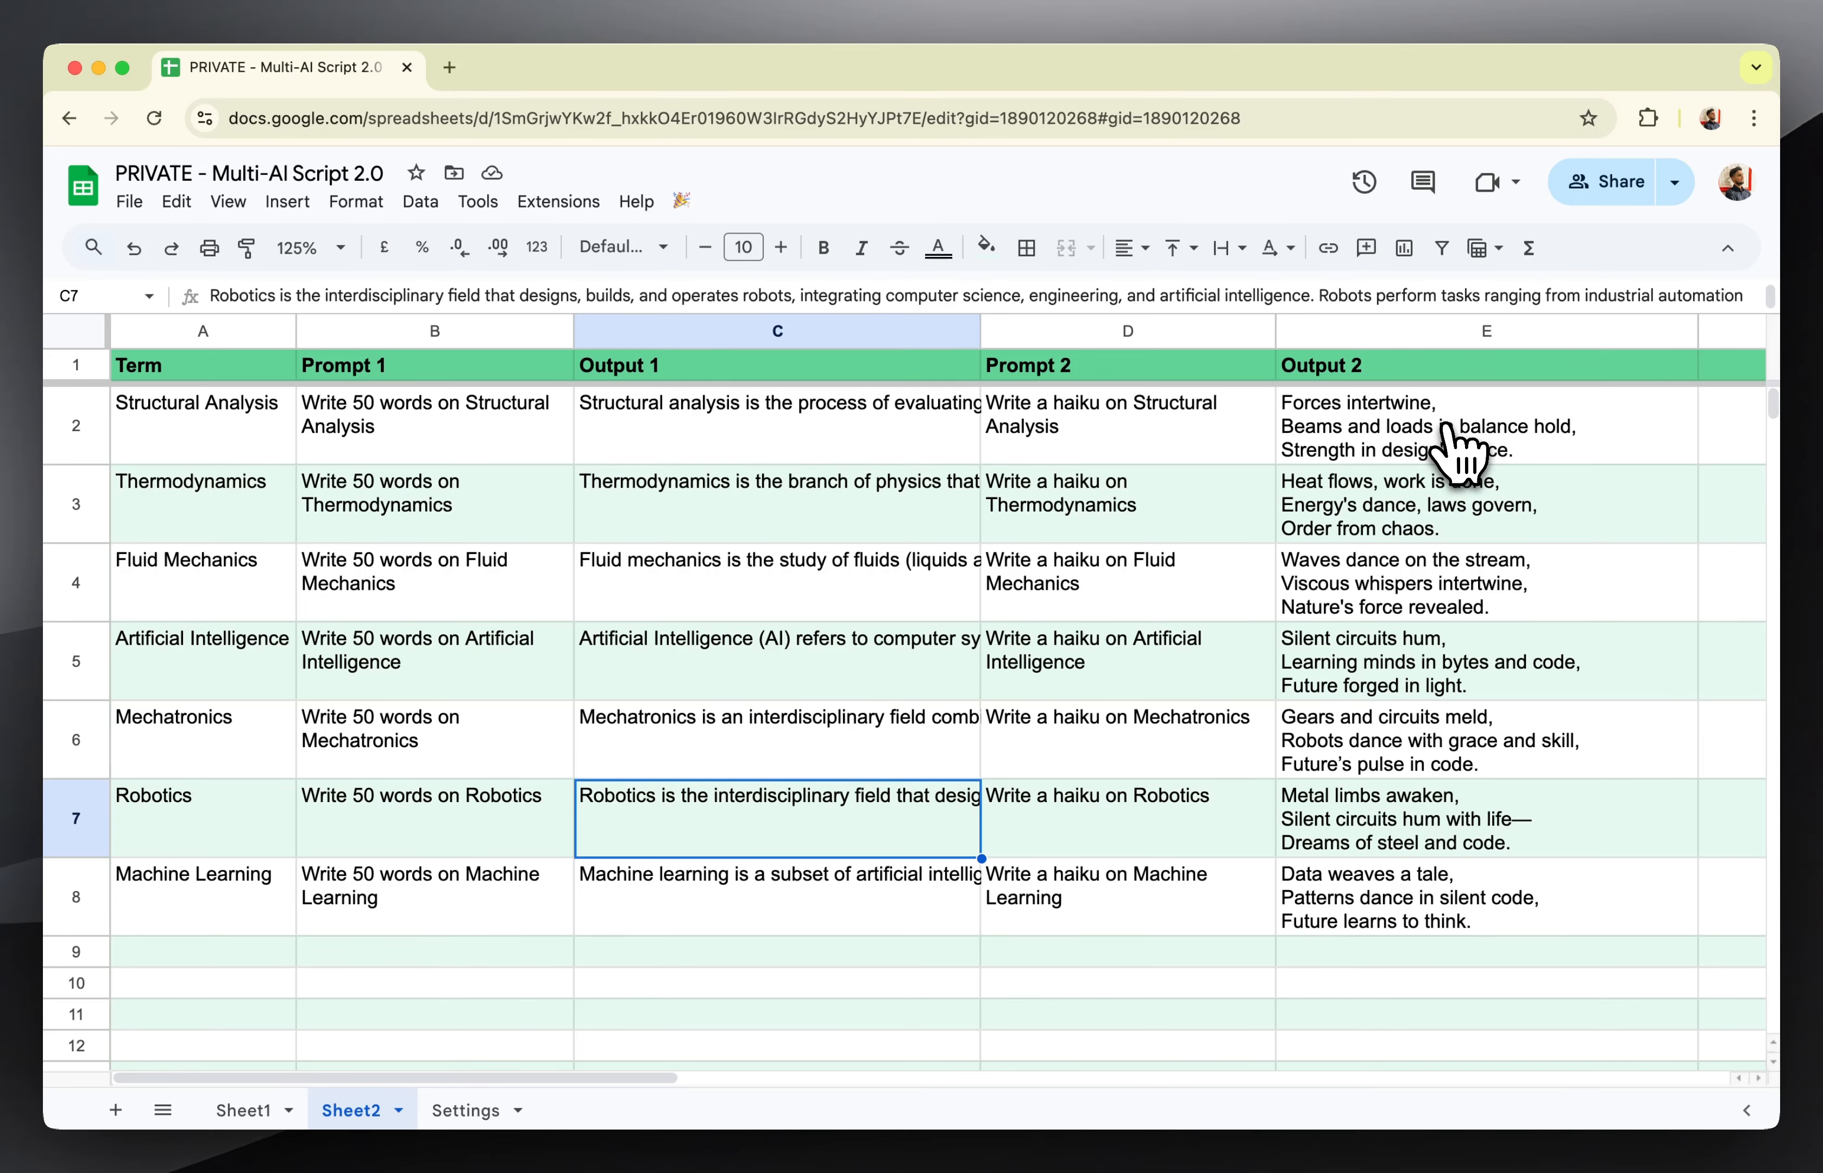
Clear the Climate Change output in cell C4 of Sheet1 and run the script while Sheet1's processing is disabled.
{"action": "left_click", "coordinate": [243, 1111]}
{"action": "left_click", "coordinate": [792, 727]}
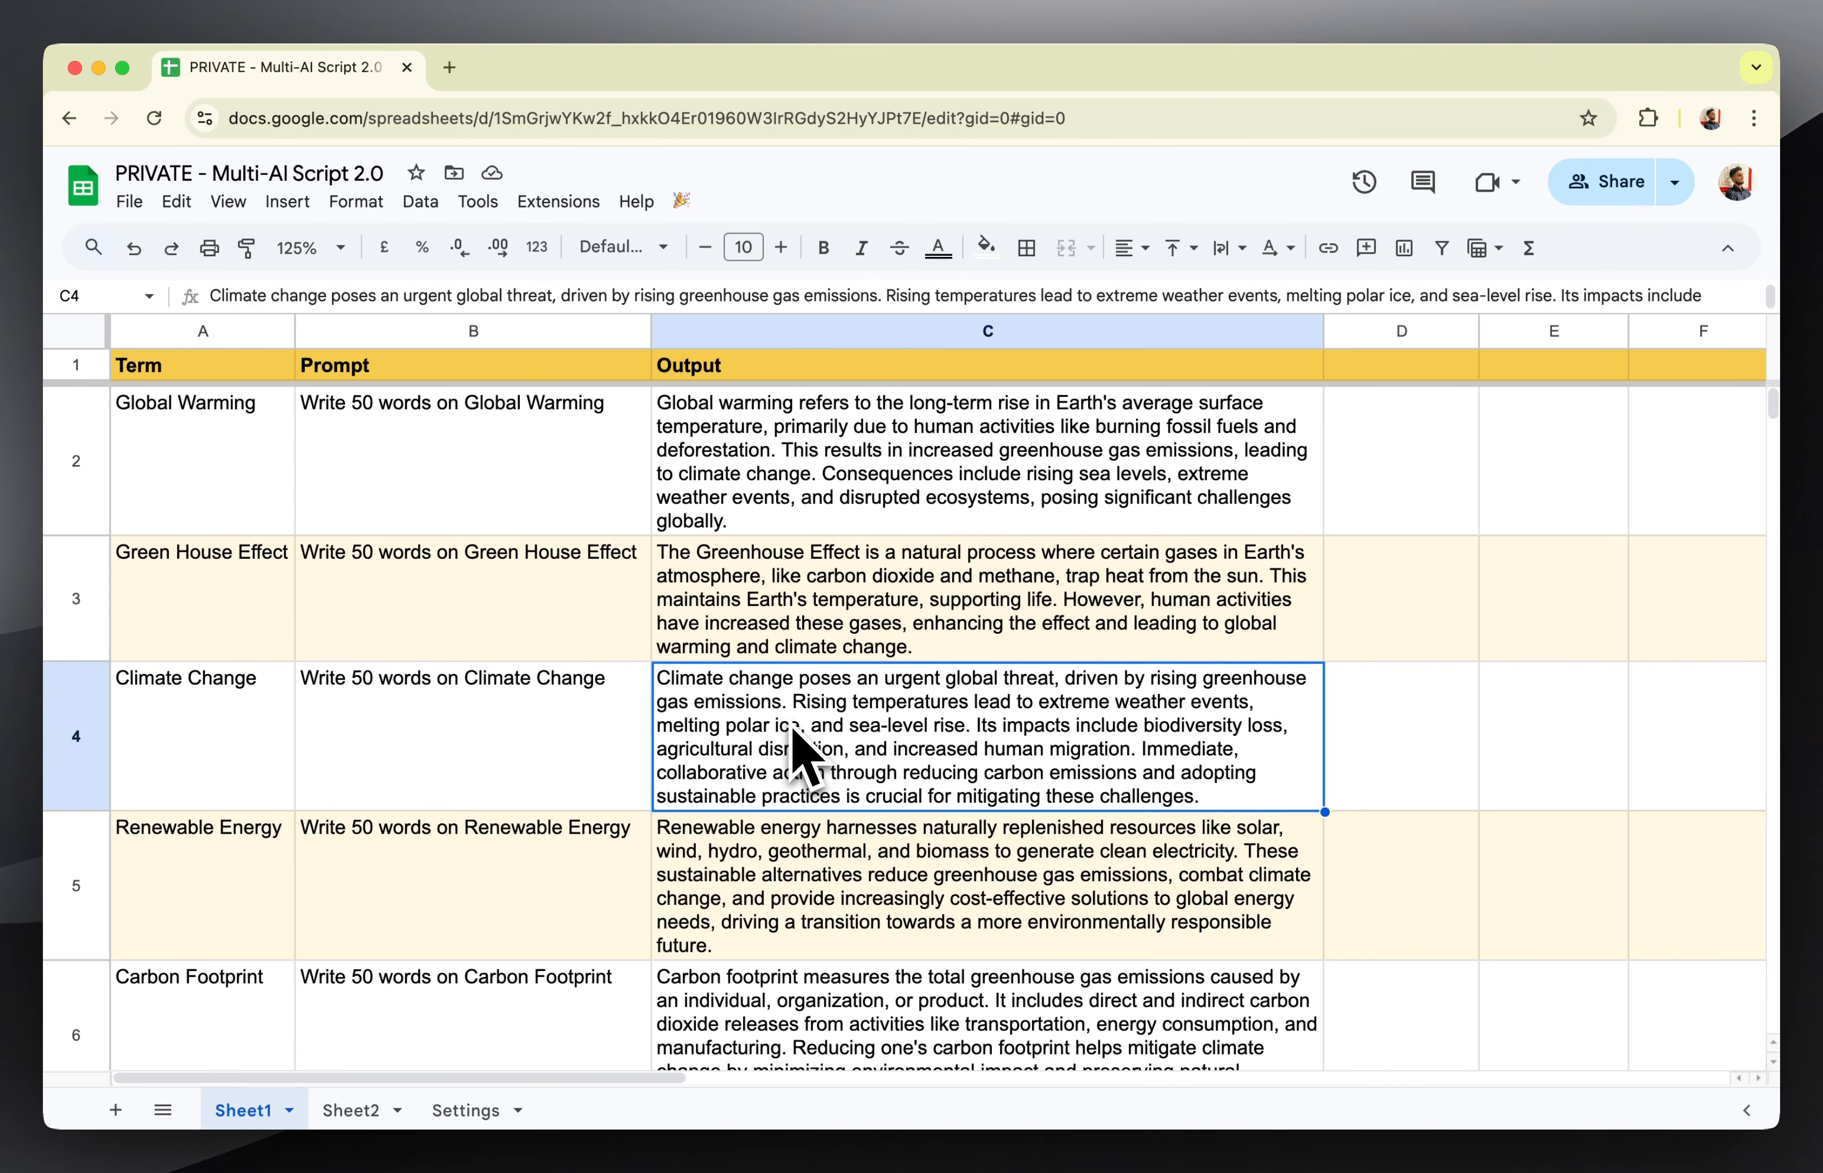
{"action": "key", "text": "Delete"}
{"action": "left_click", "coordinate": [969, 751]}
{"action": "left_click", "coordinate": [936, 690]}
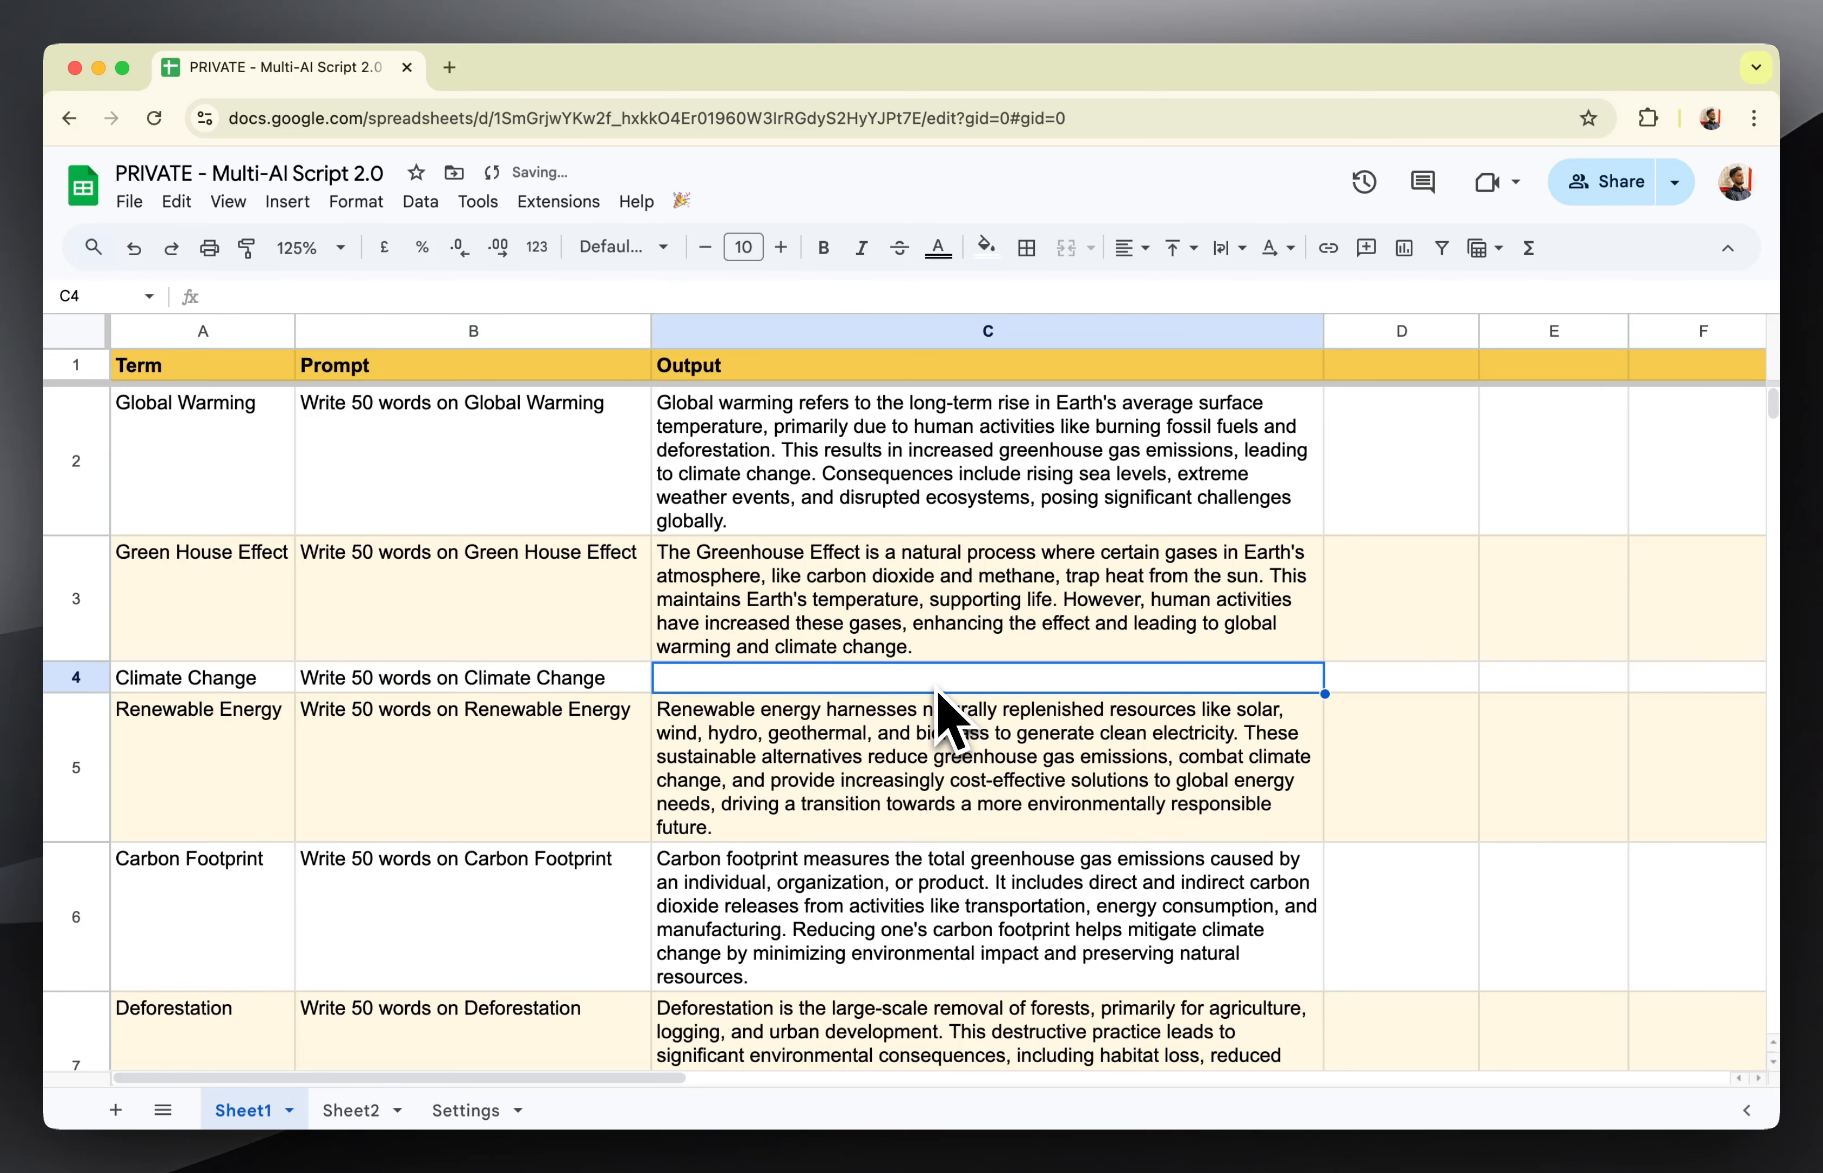
{"action": "left_click", "coordinate": [682, 200]}
{"action": "left_click", "coordinate": [702, 234]}
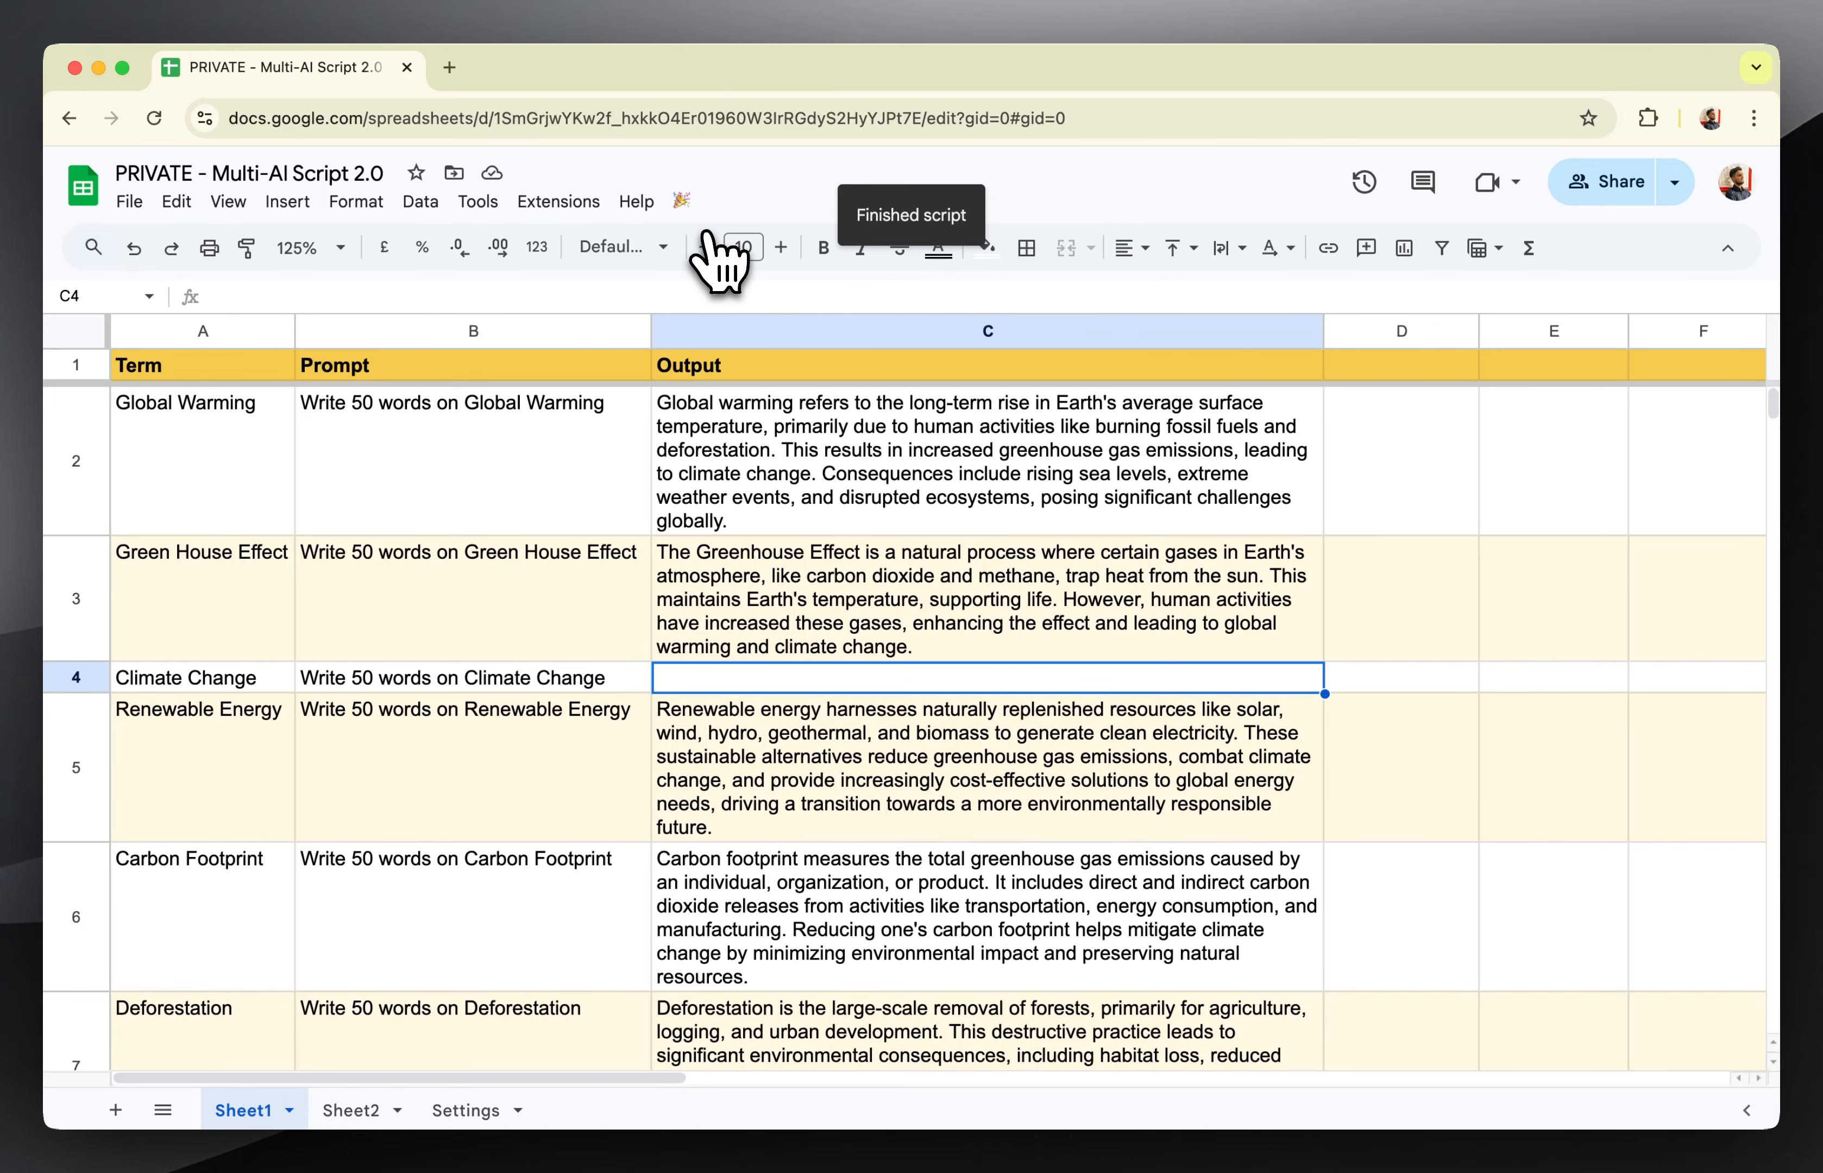
Enable Process Sheet for Sheet1 in Settings and rerun the script to refill the Climate Change output in Sheet1.
{"action": "left_click", "coordinate": [459, 1111]}
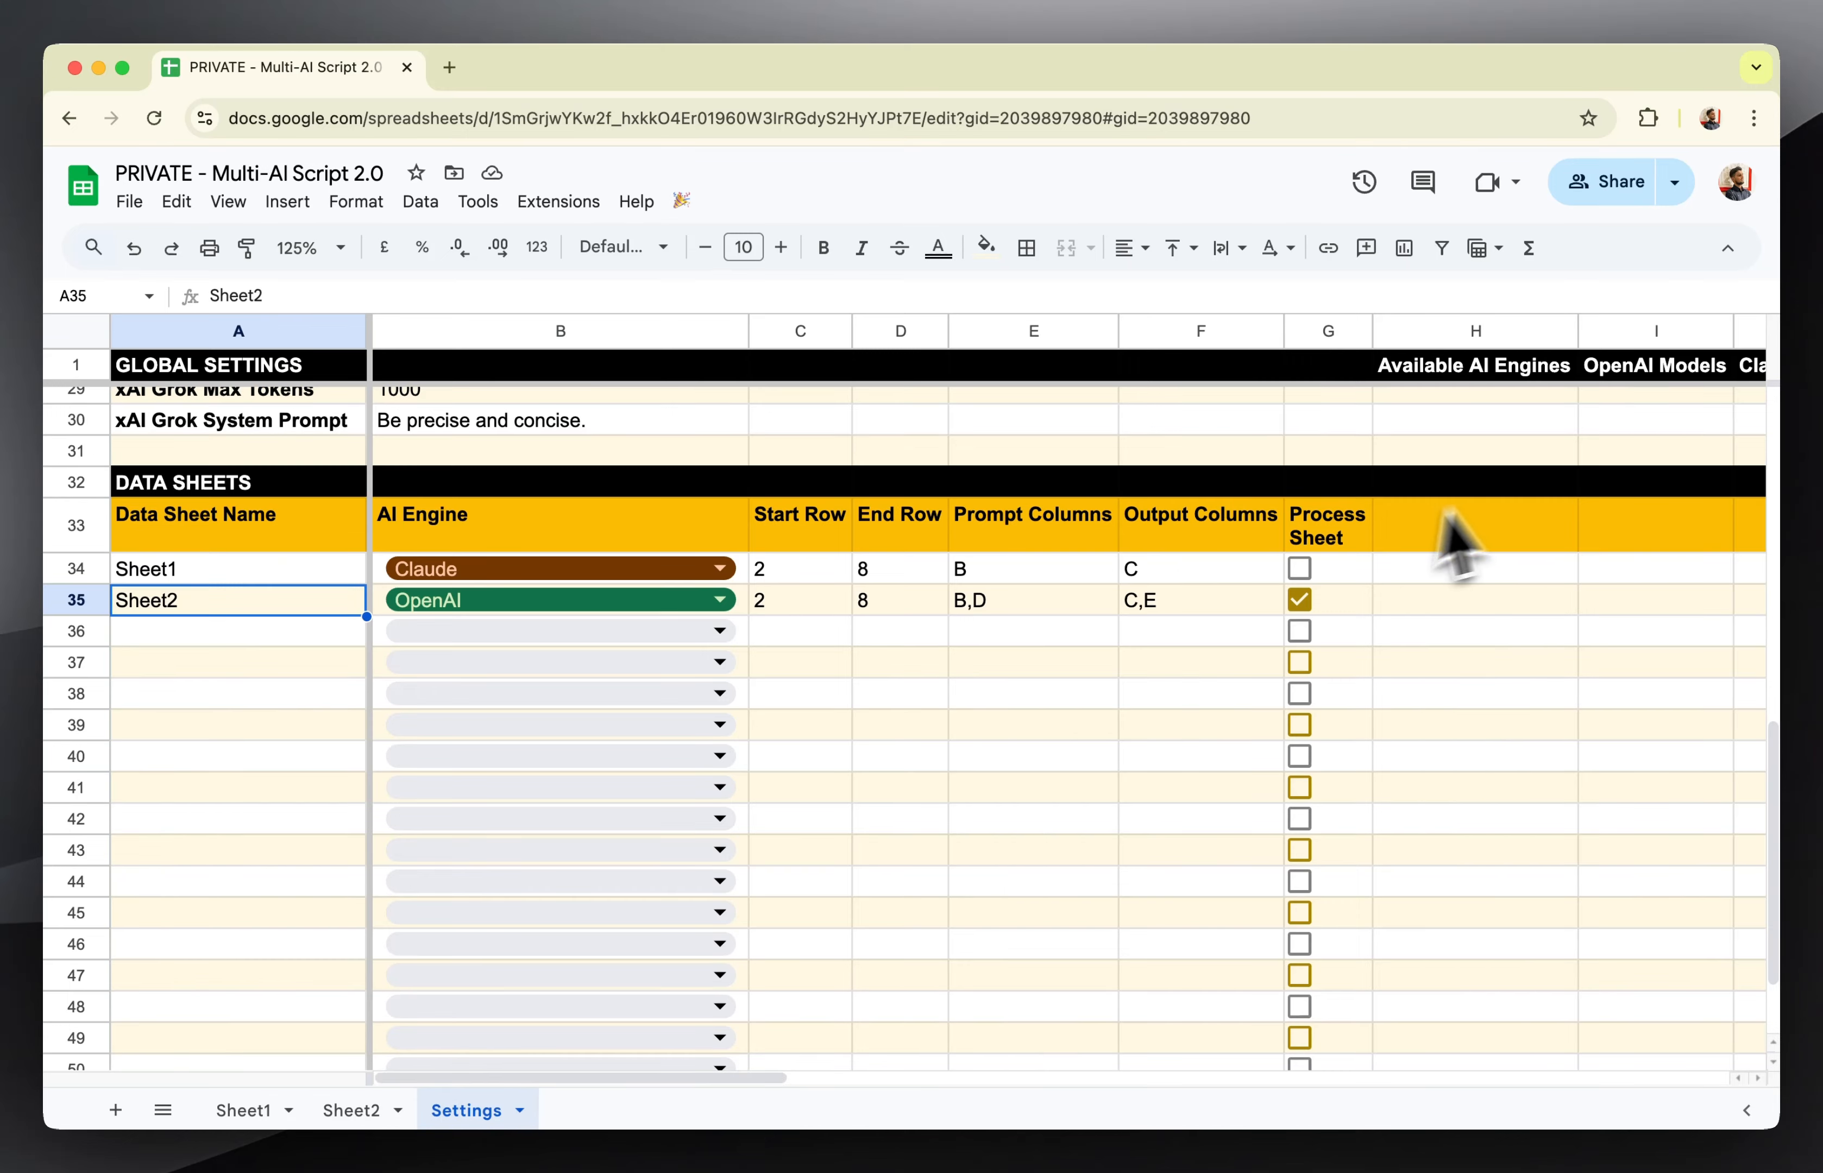
{"action": "left_click", "coordinate": [1302, 576]}
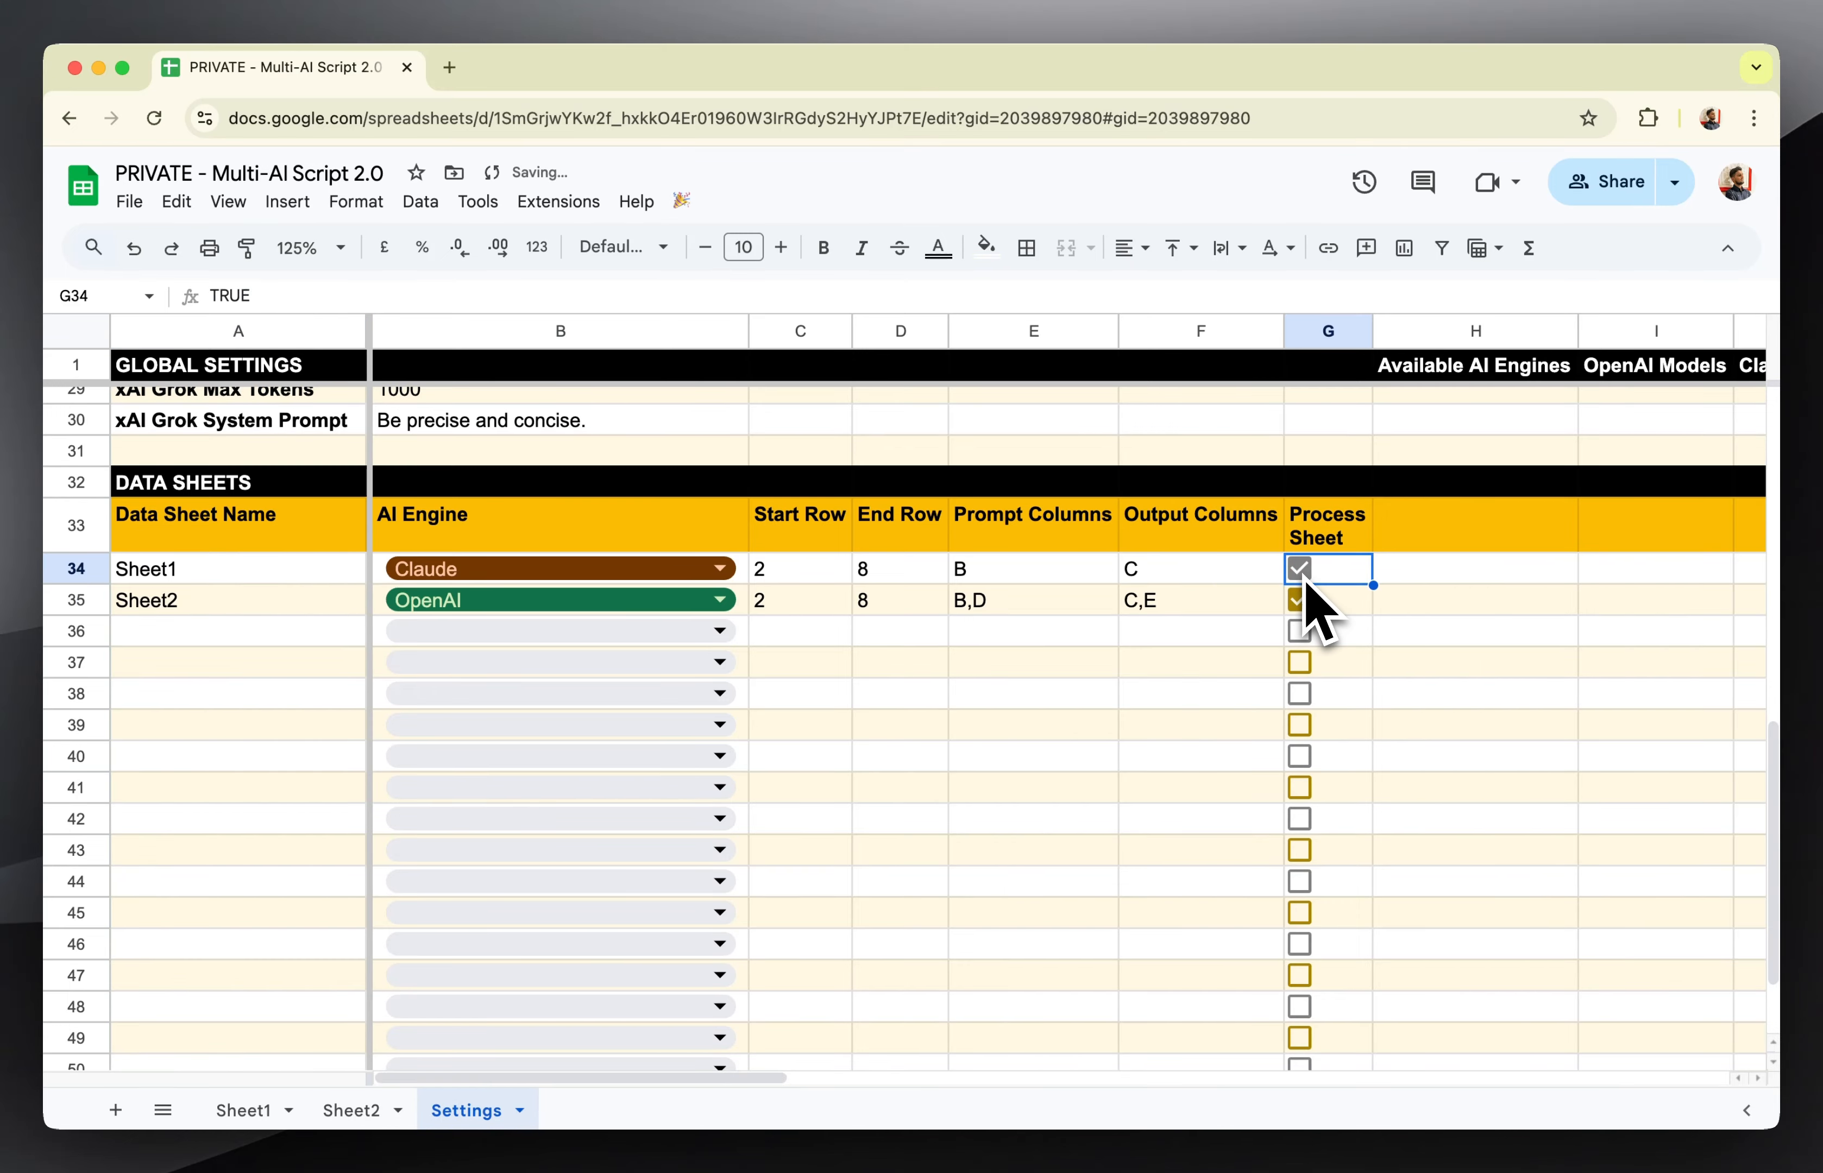
{"action": "left_click", "coordinate": [244, 1110]}
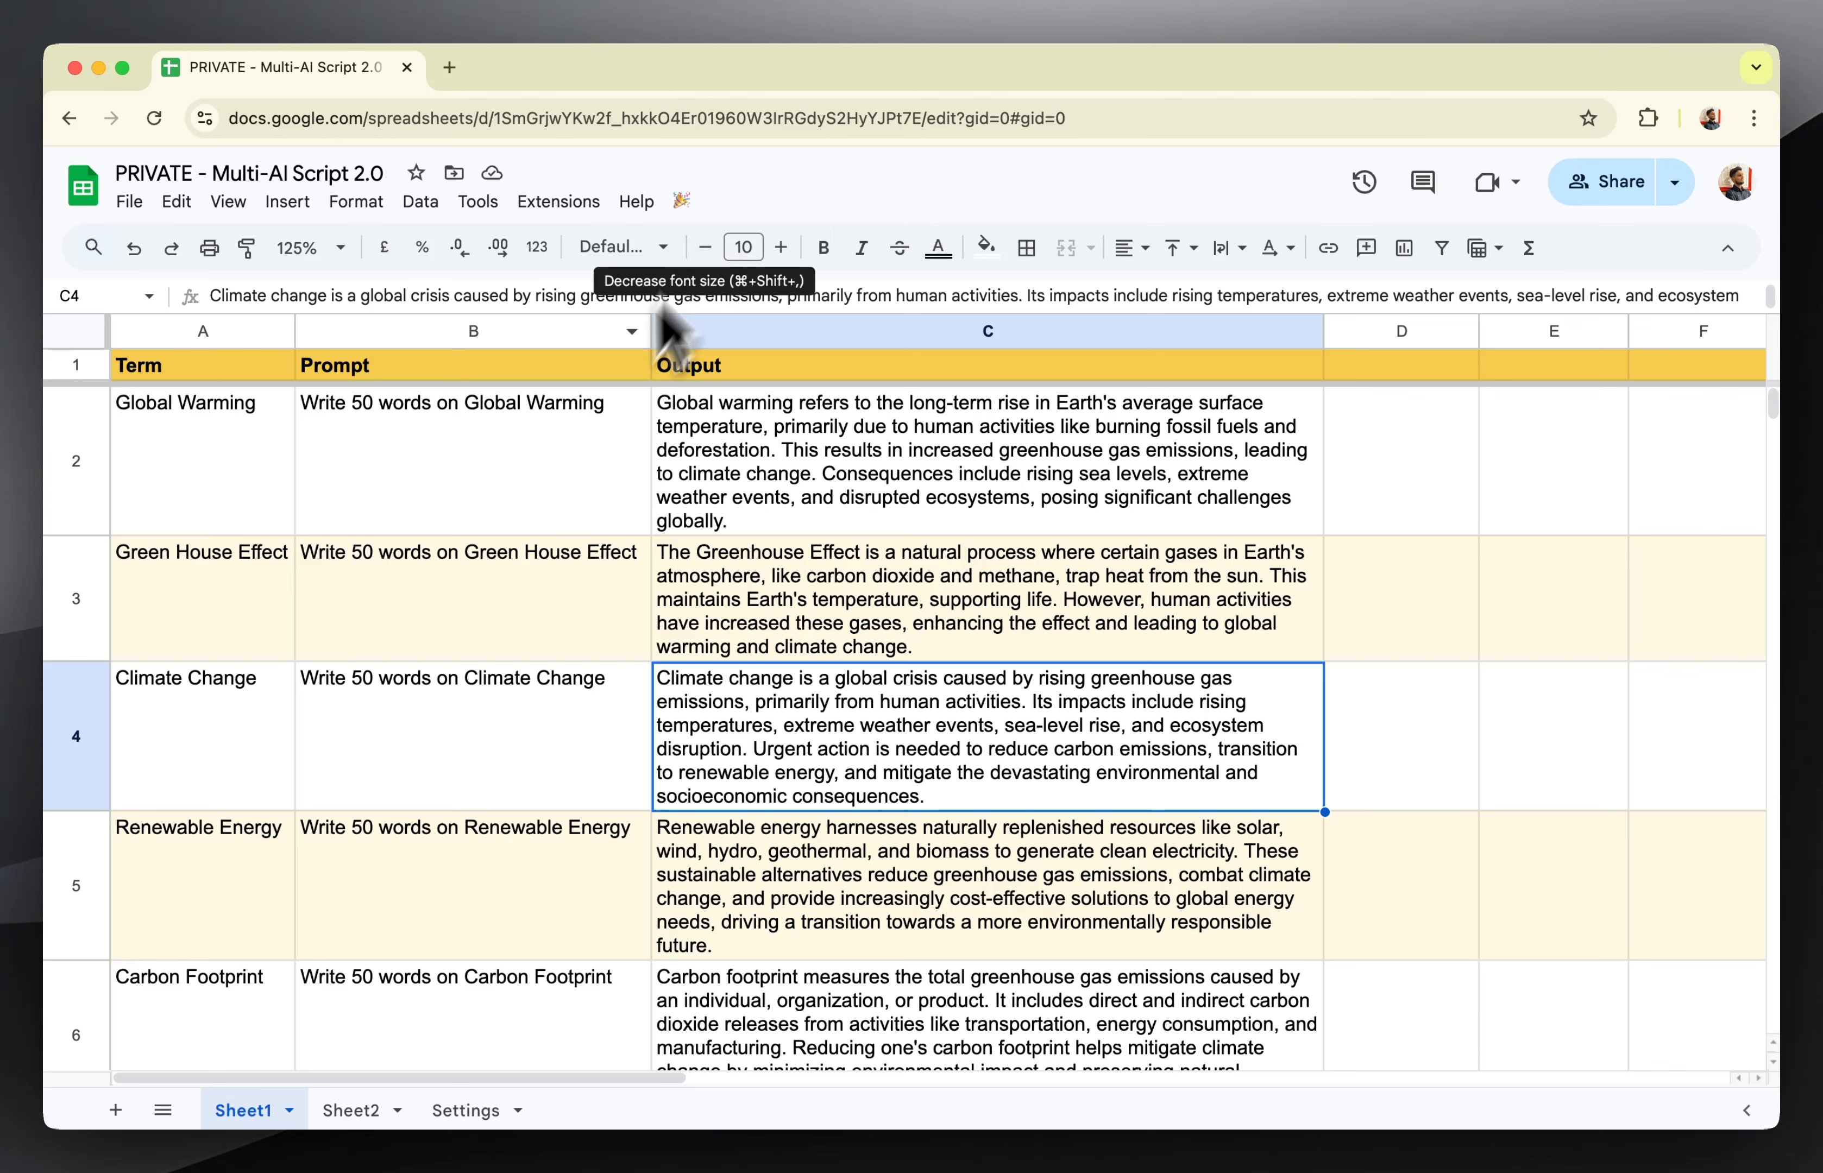
{"action": "left_click", "coordinate": [226, 528]}
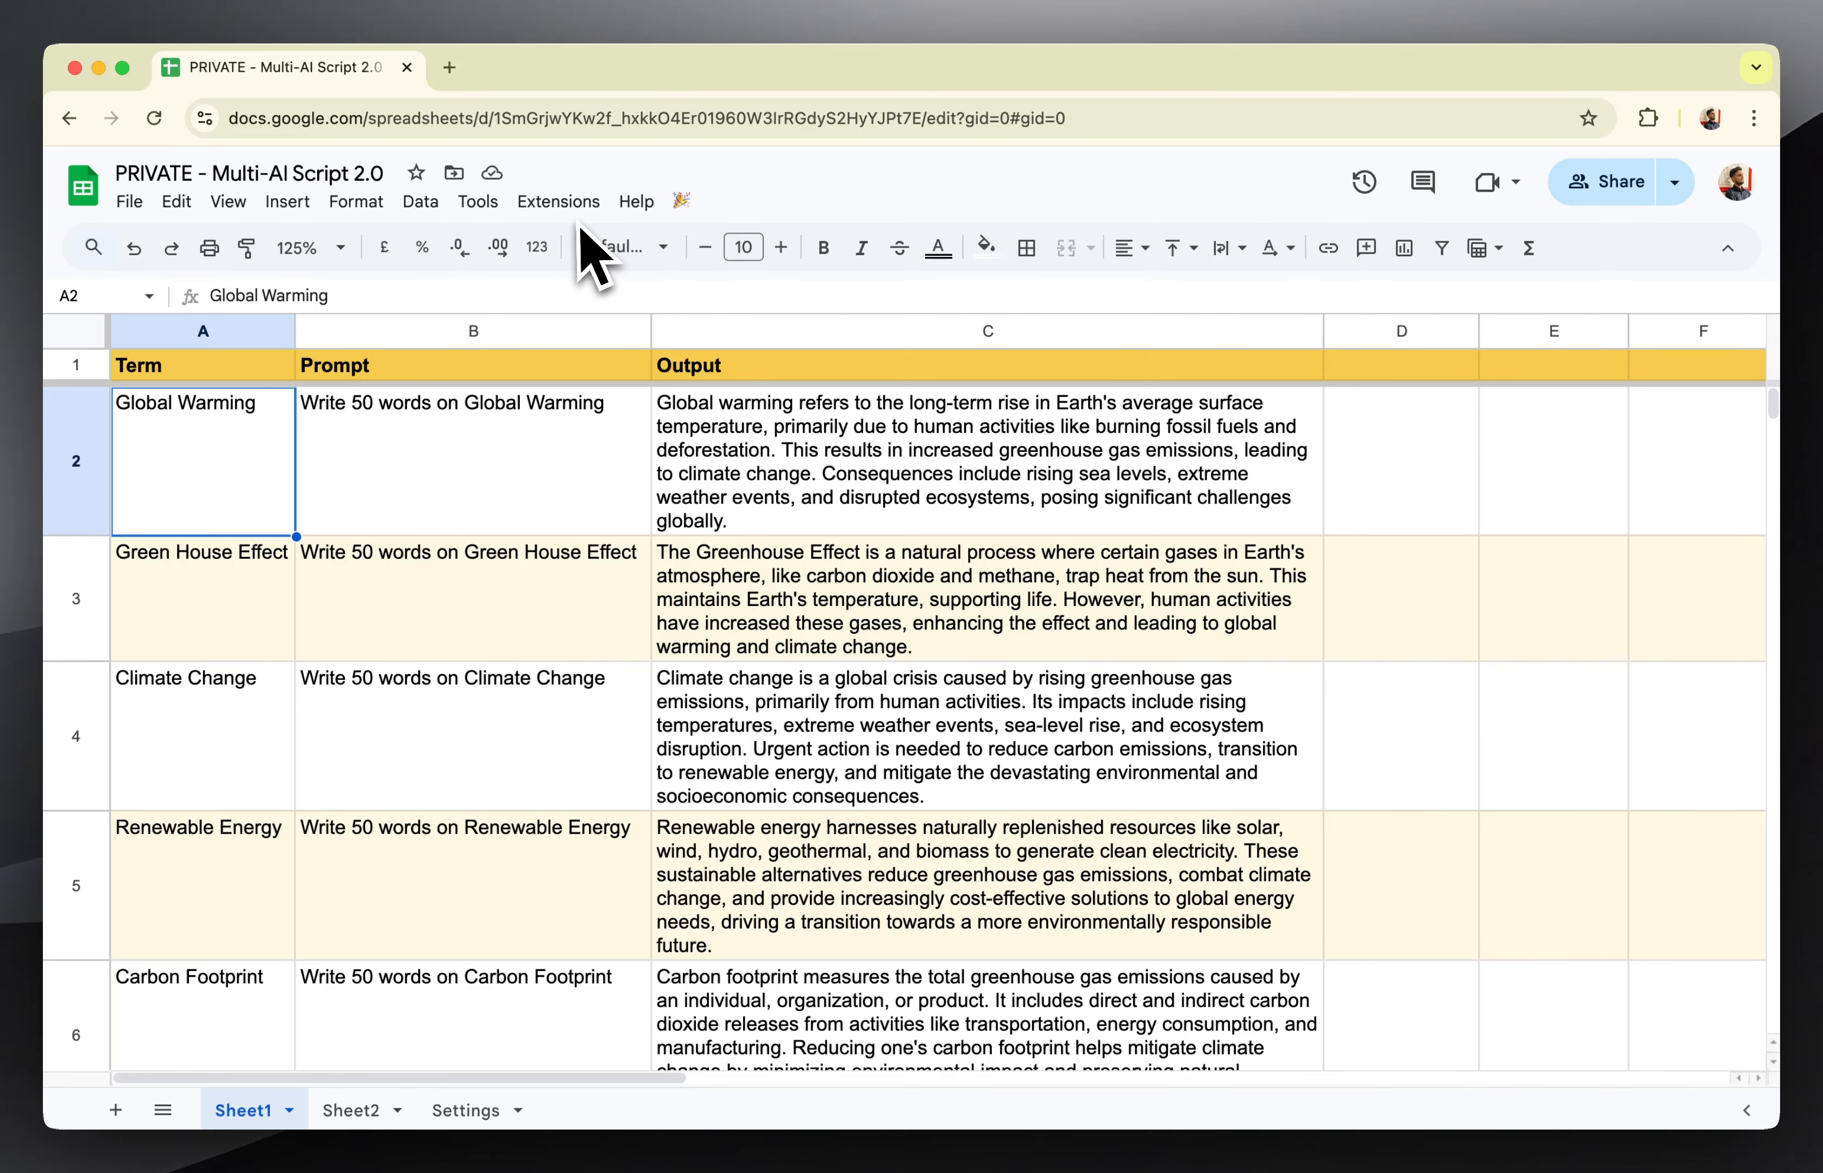
Open the spreadsheet's Apps Script project and examine the onOpen and processSheets functions in Code.gs.
{"action": "left_click", "coordinate": [558, 202]}
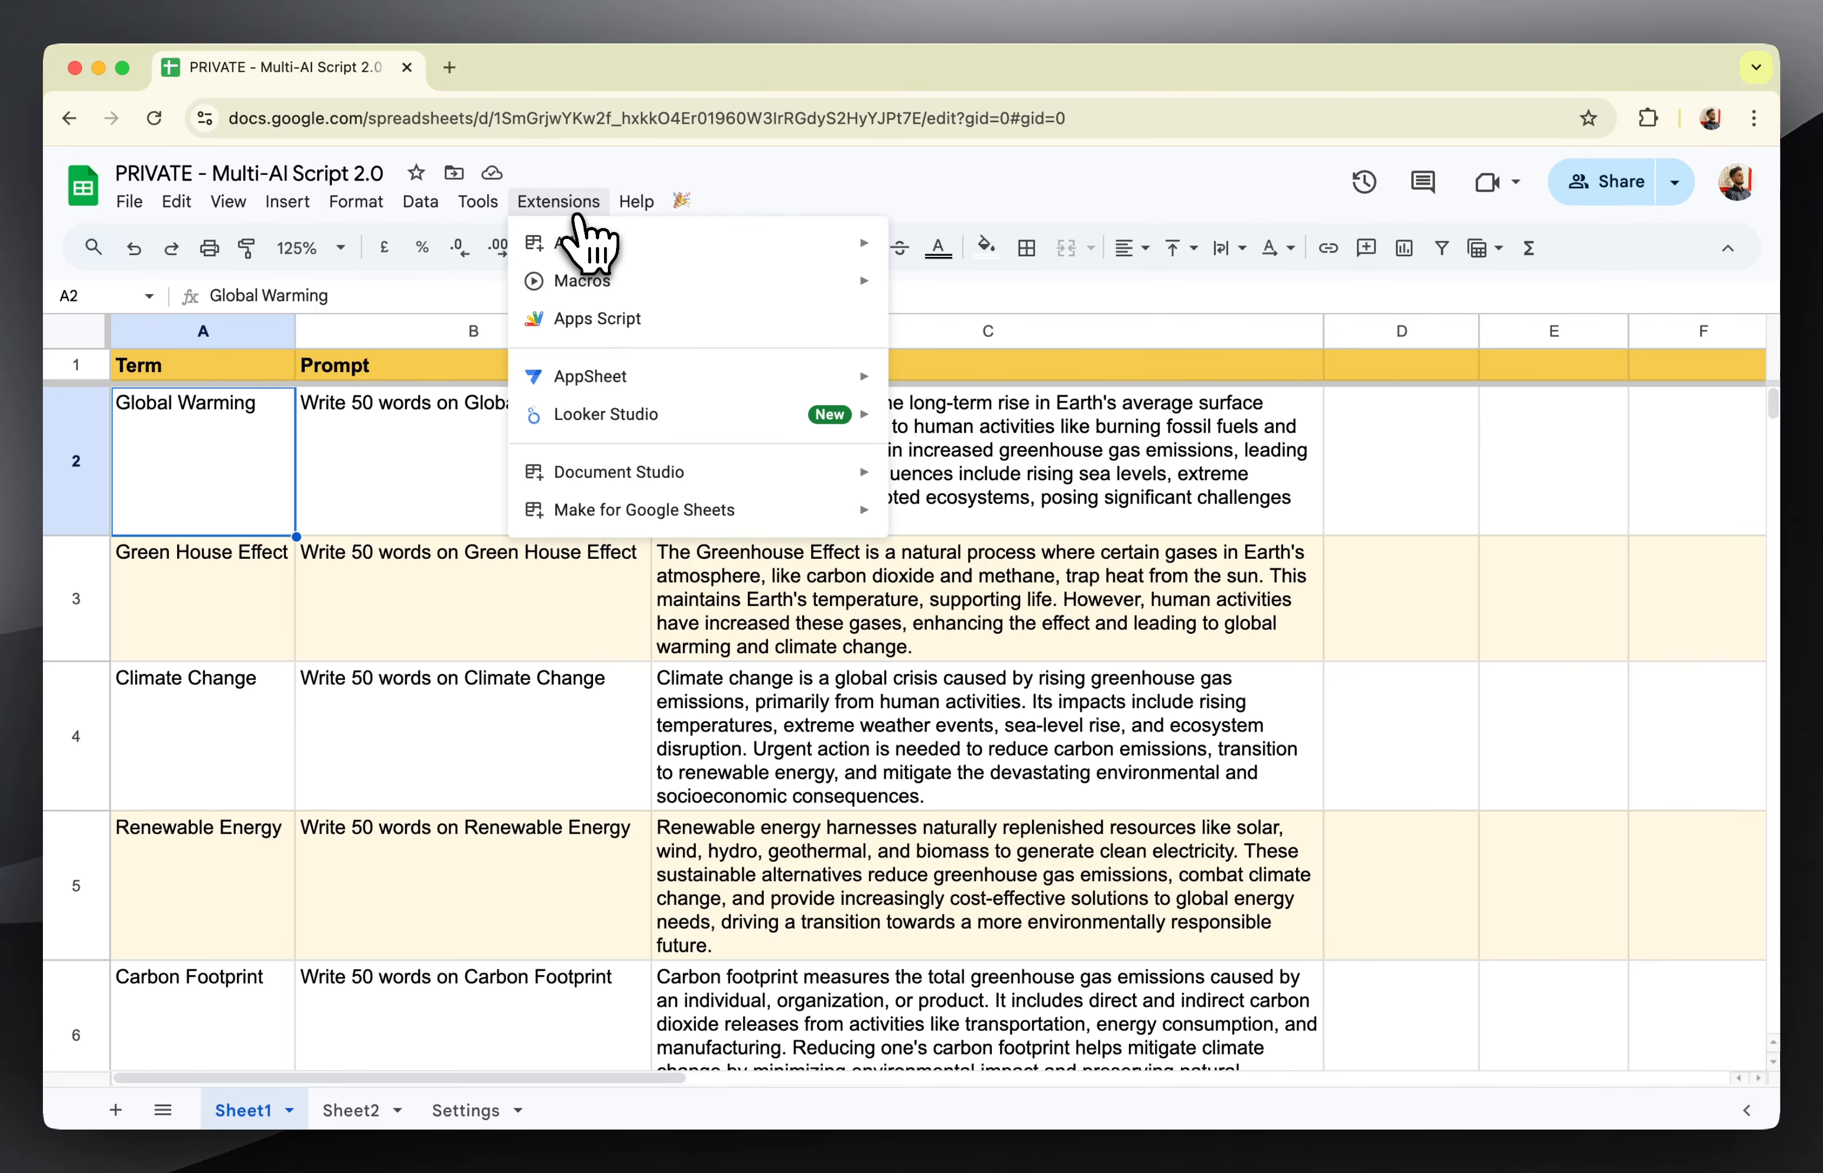
{"action": "left_click", "coordinate": [590, 319]}
{"action": "left_click", "coordinate": [378, 68]}
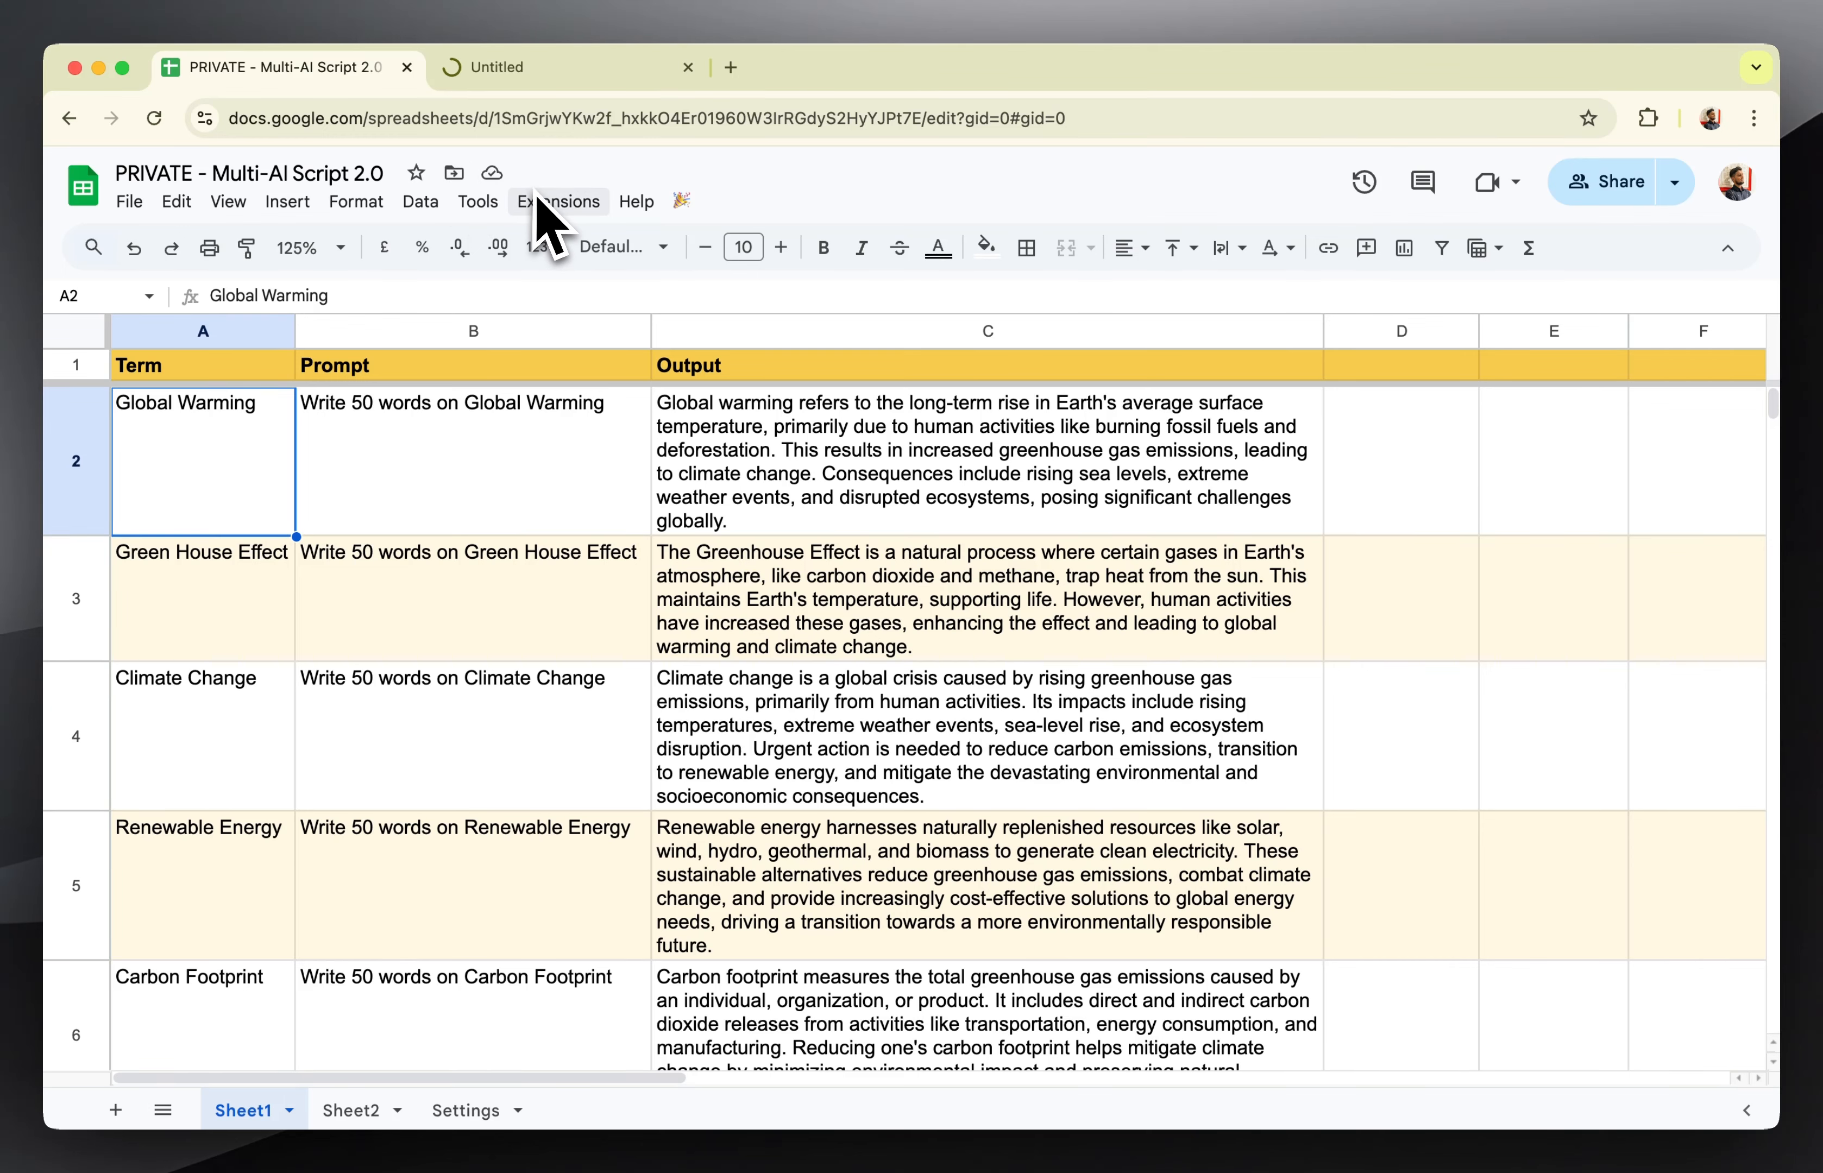
{"action": "left_click", "coordinate": [559, 71]}
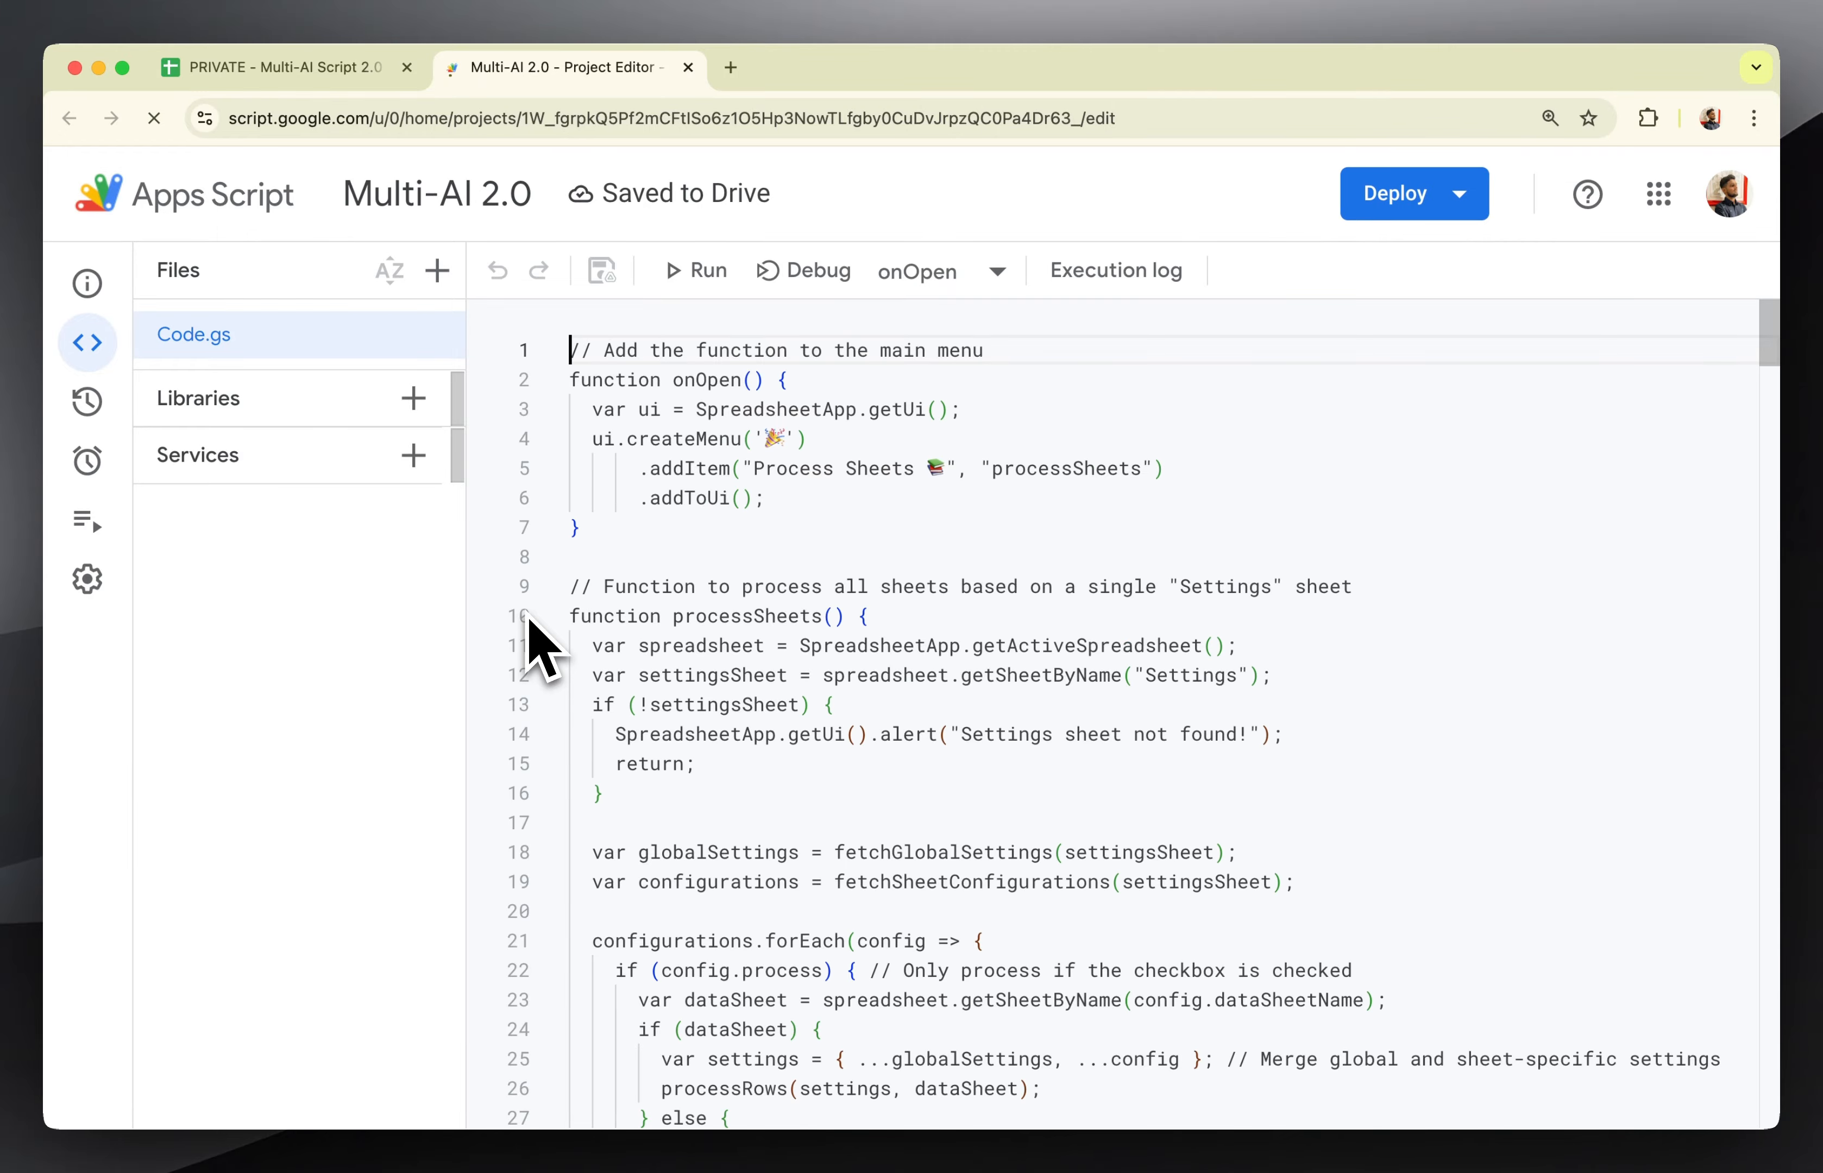
{"action": "scroll", "coordinate": [858, 639], "scroll_direction": "down", "scroll_amount": 4}
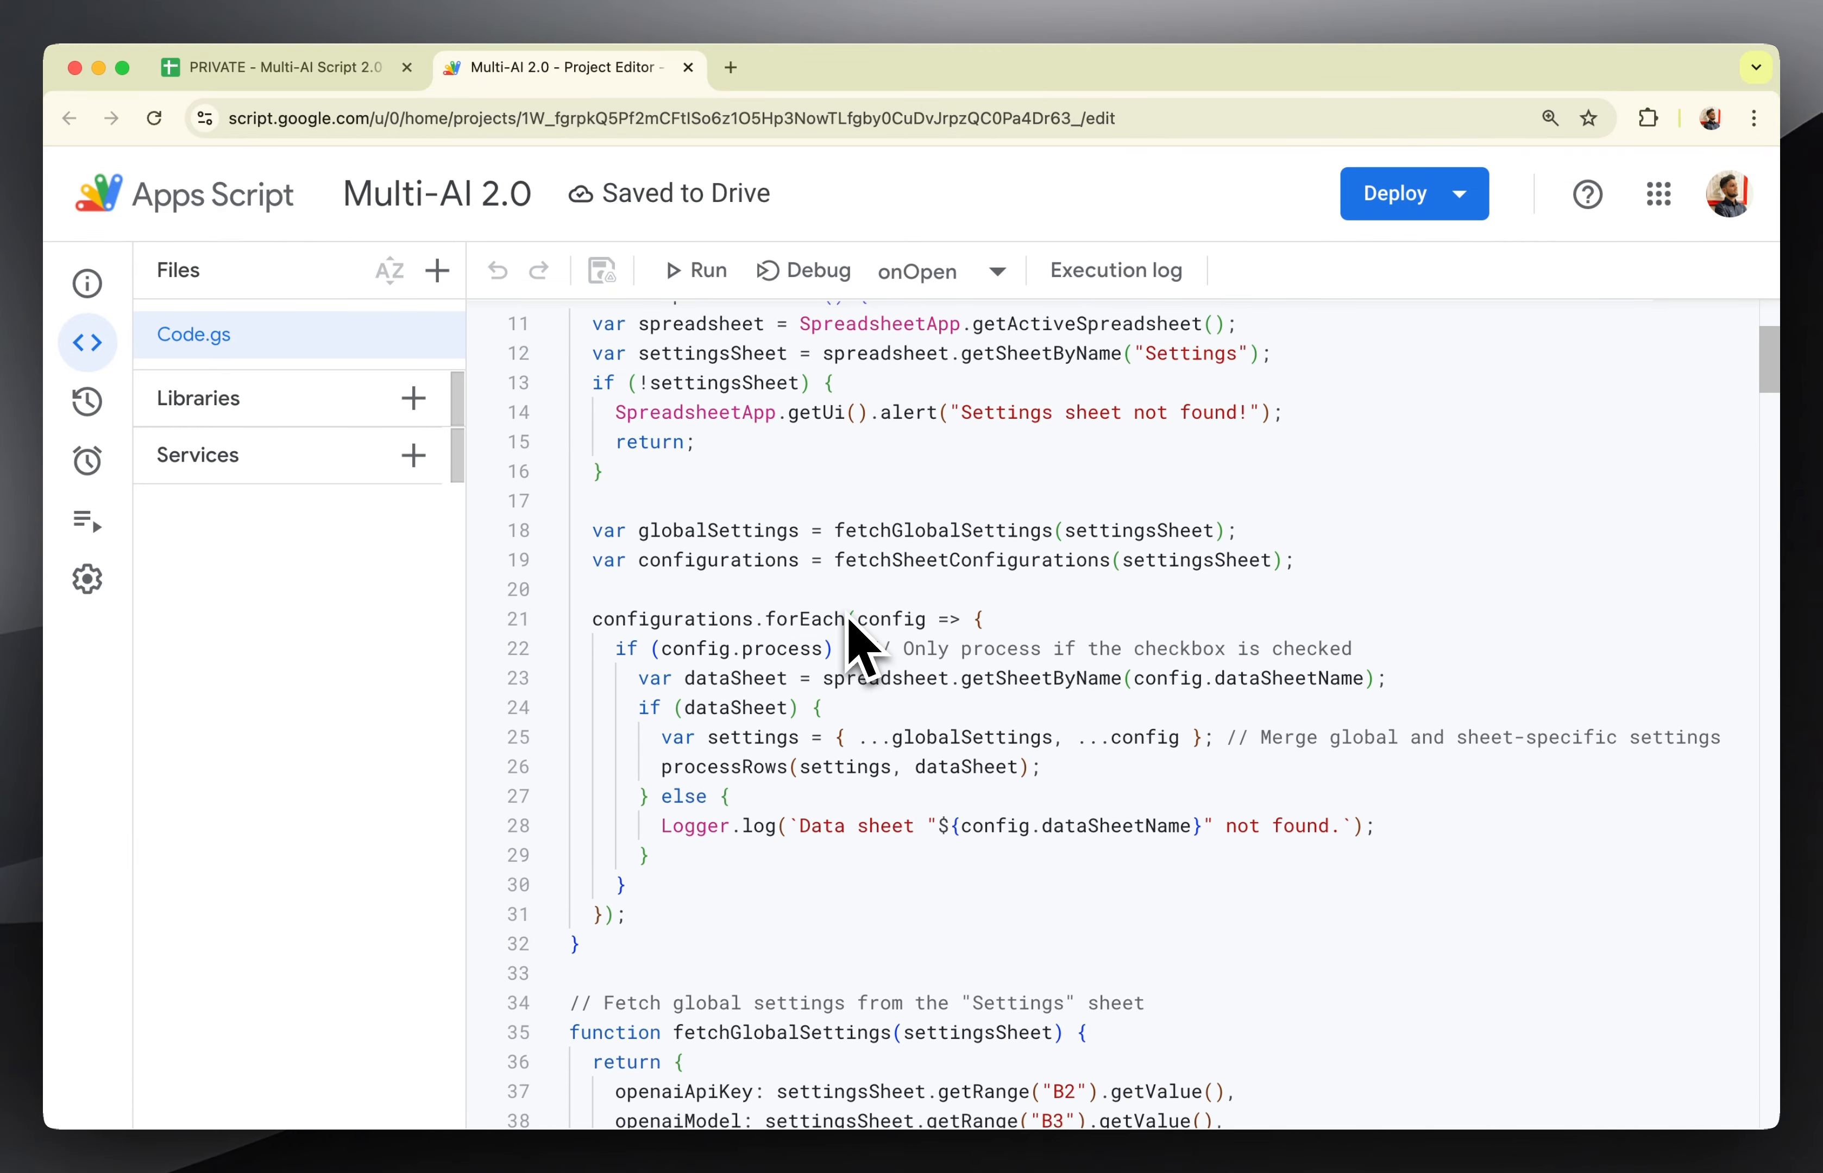
{"action": "scroll", "coordinate": [847, 617], "scroll_direction": "up", "scroll_amount": 4}
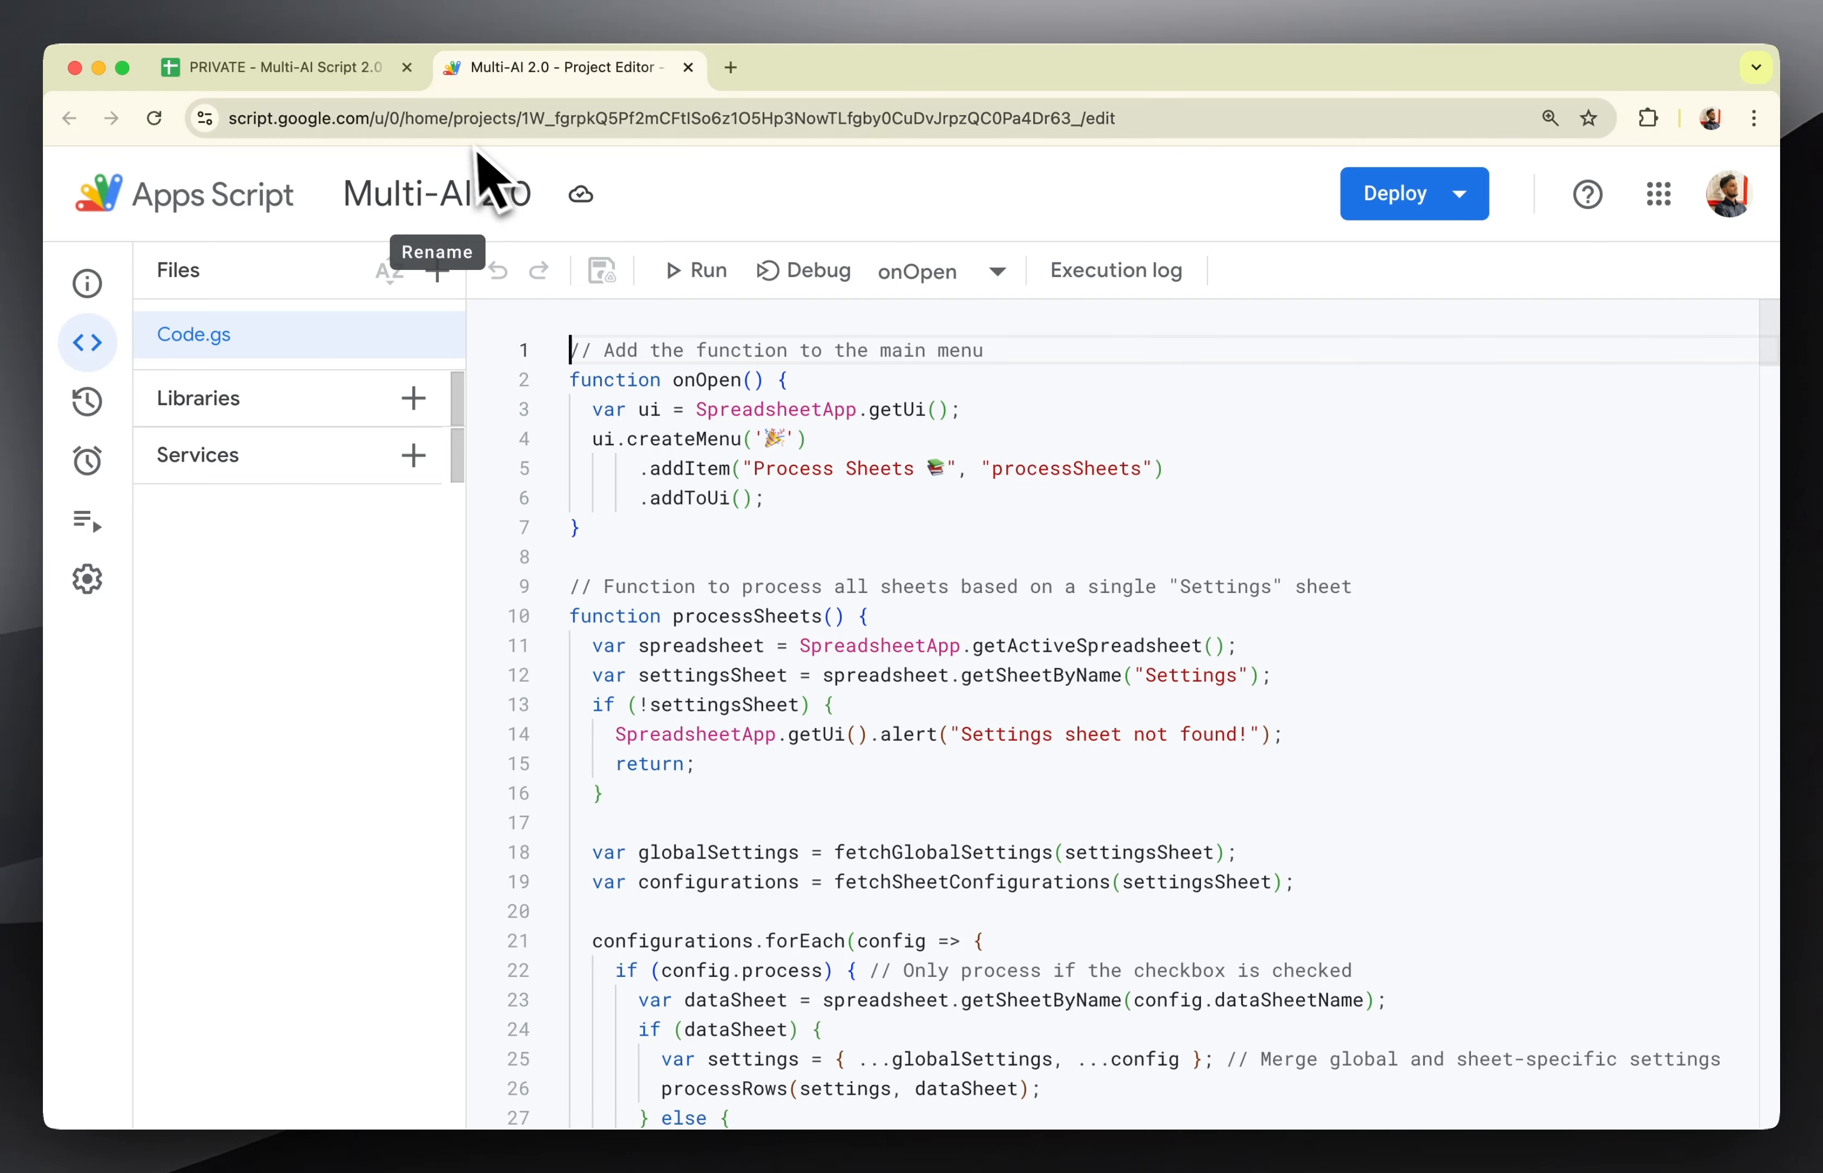
Return to the spreadsheet and view the file option for making a copy, without creating one.
{"action": "left_click", "coordinate": [353, 76]}
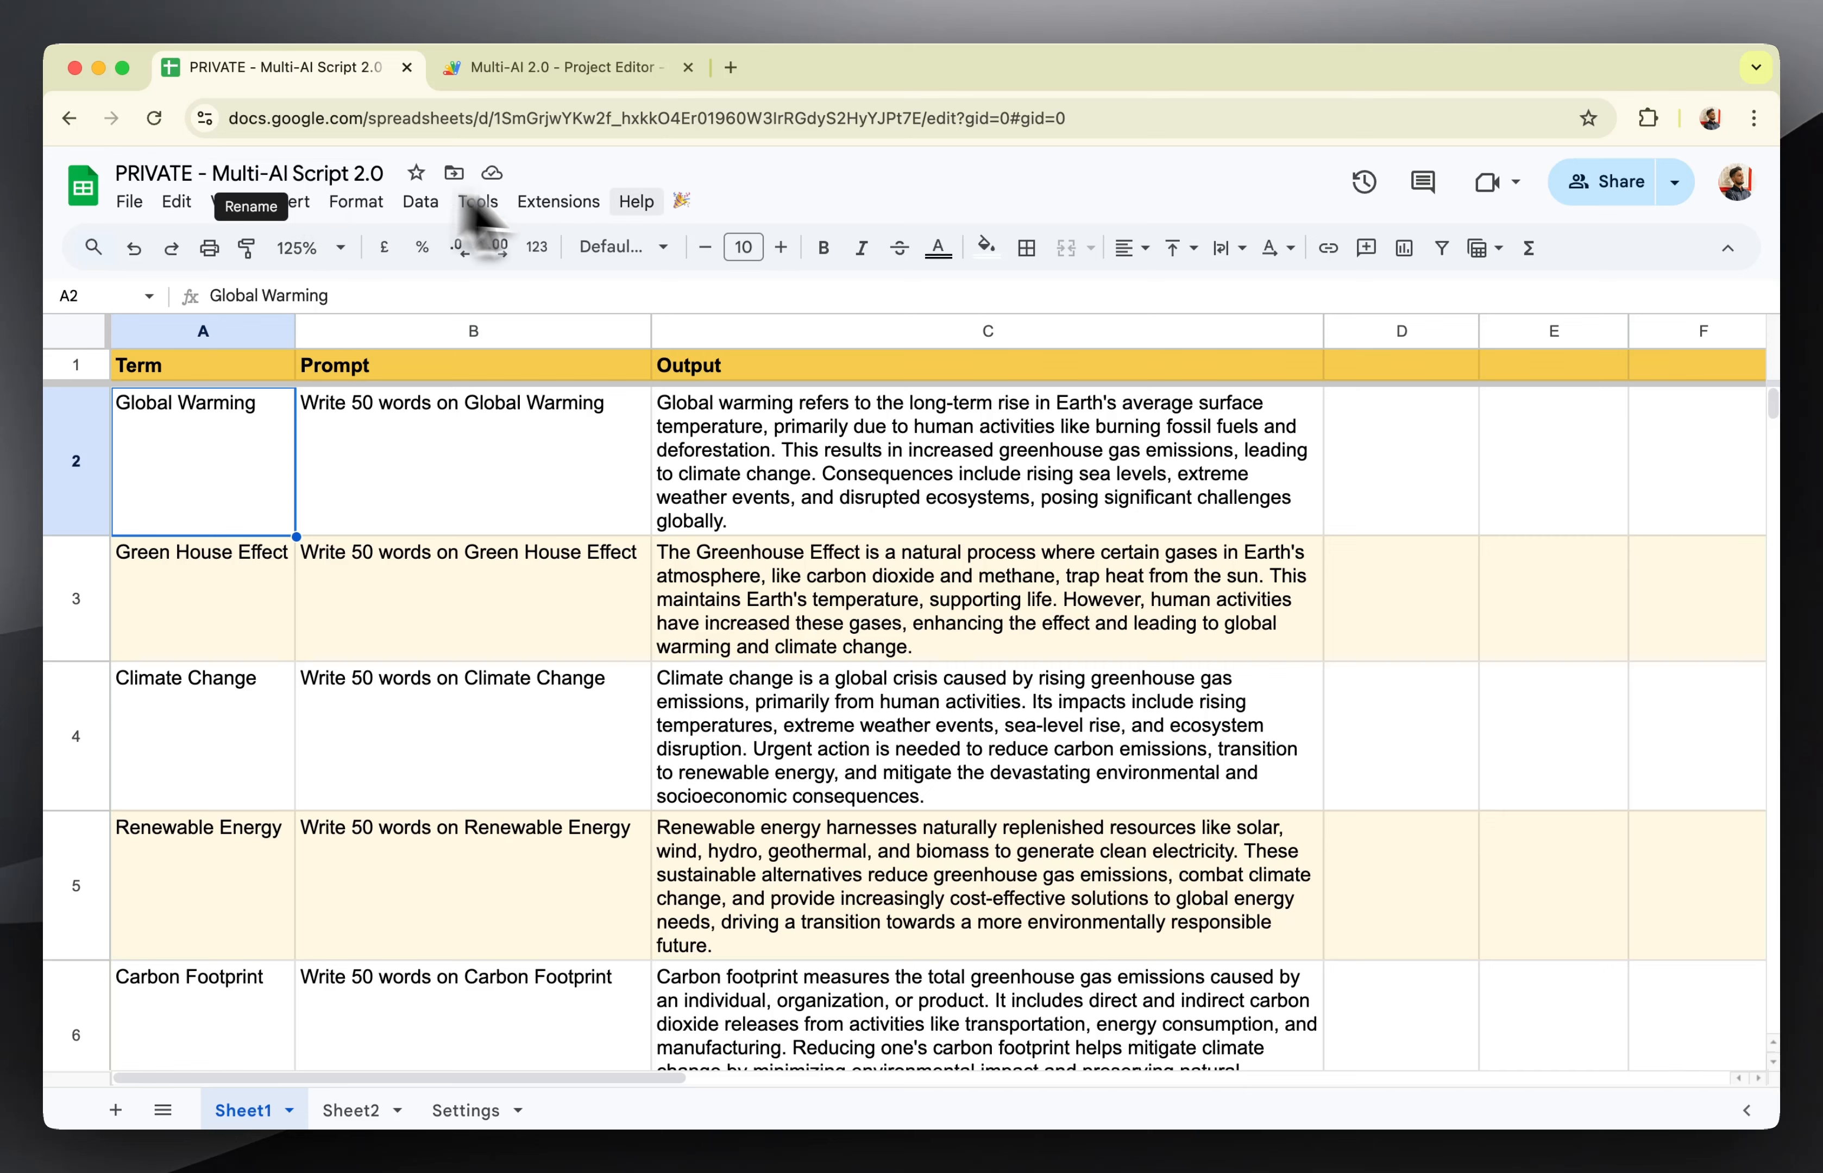
{"action": "left_click", "coordinate": [129, 201]}
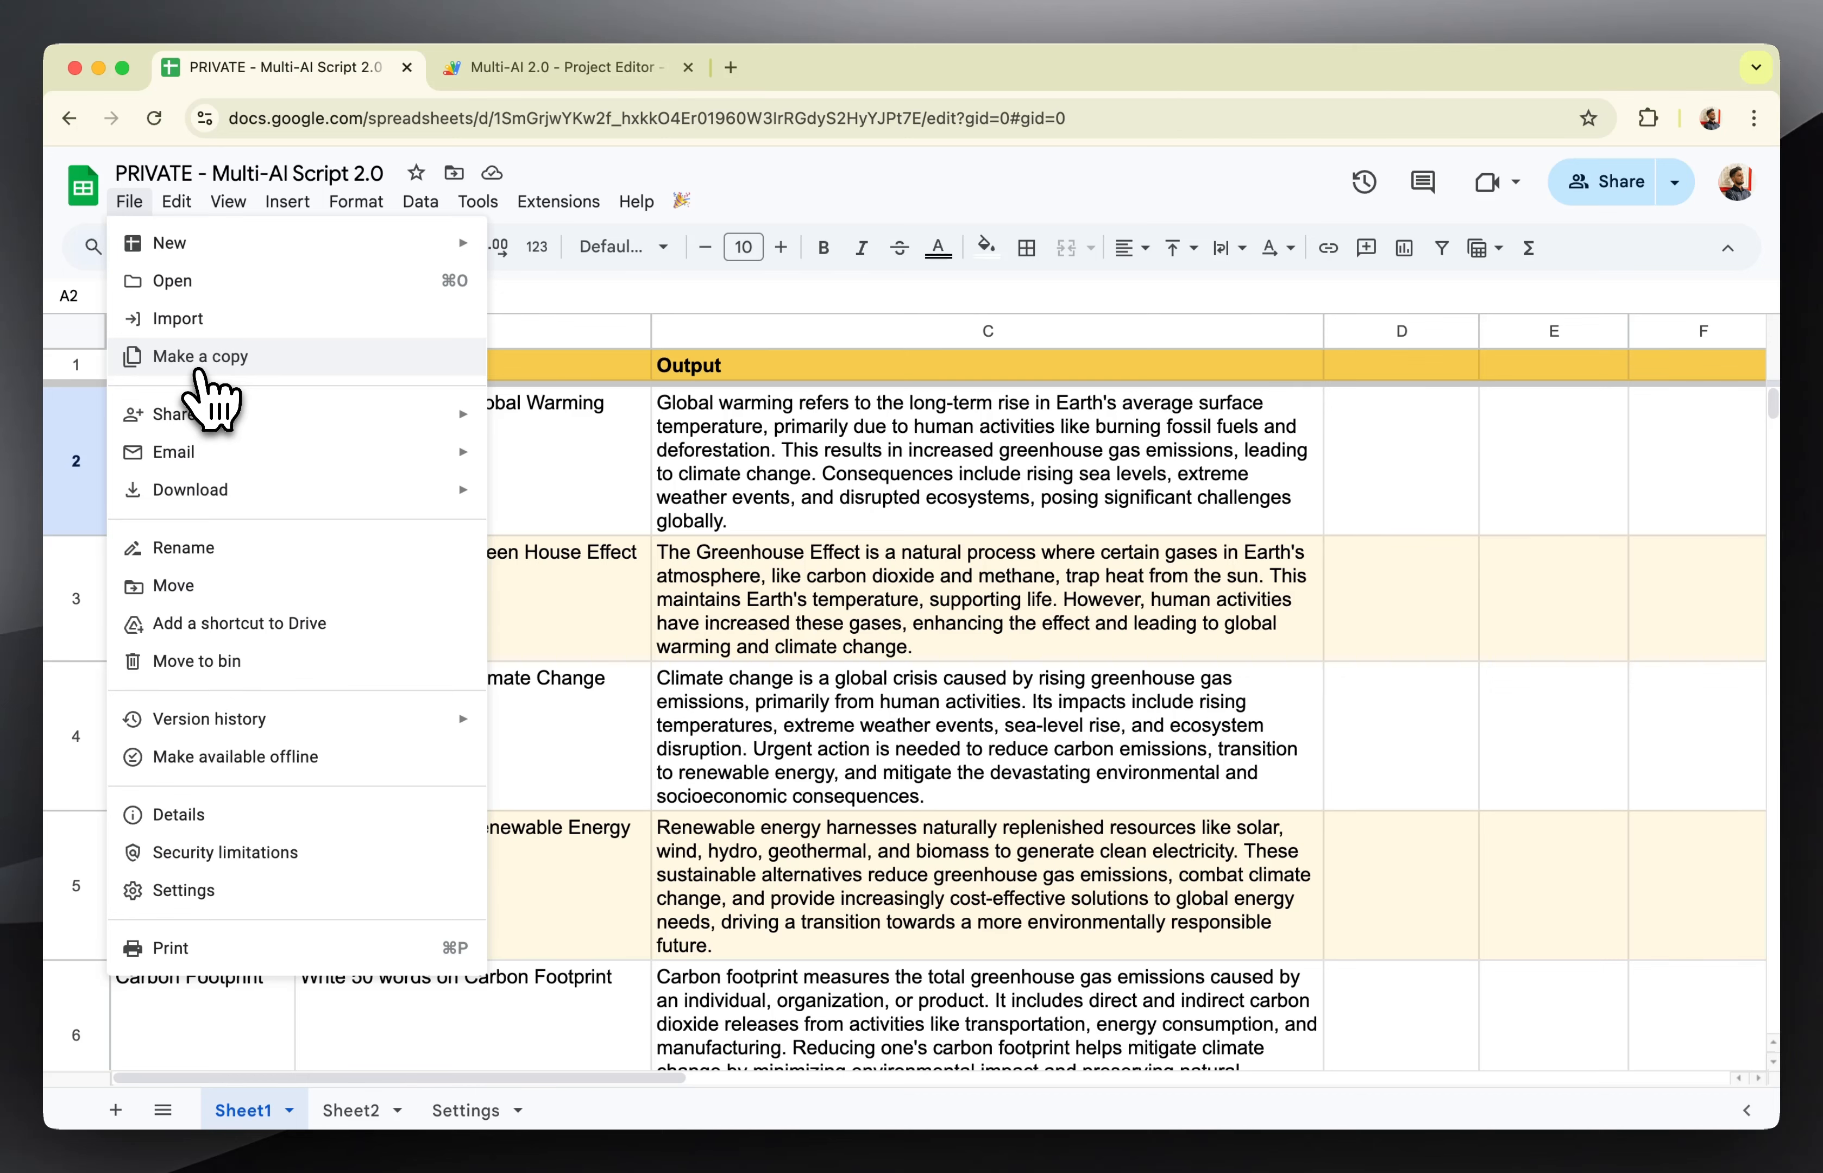
{"action": "left_click", "coordinate": [983, 558]}
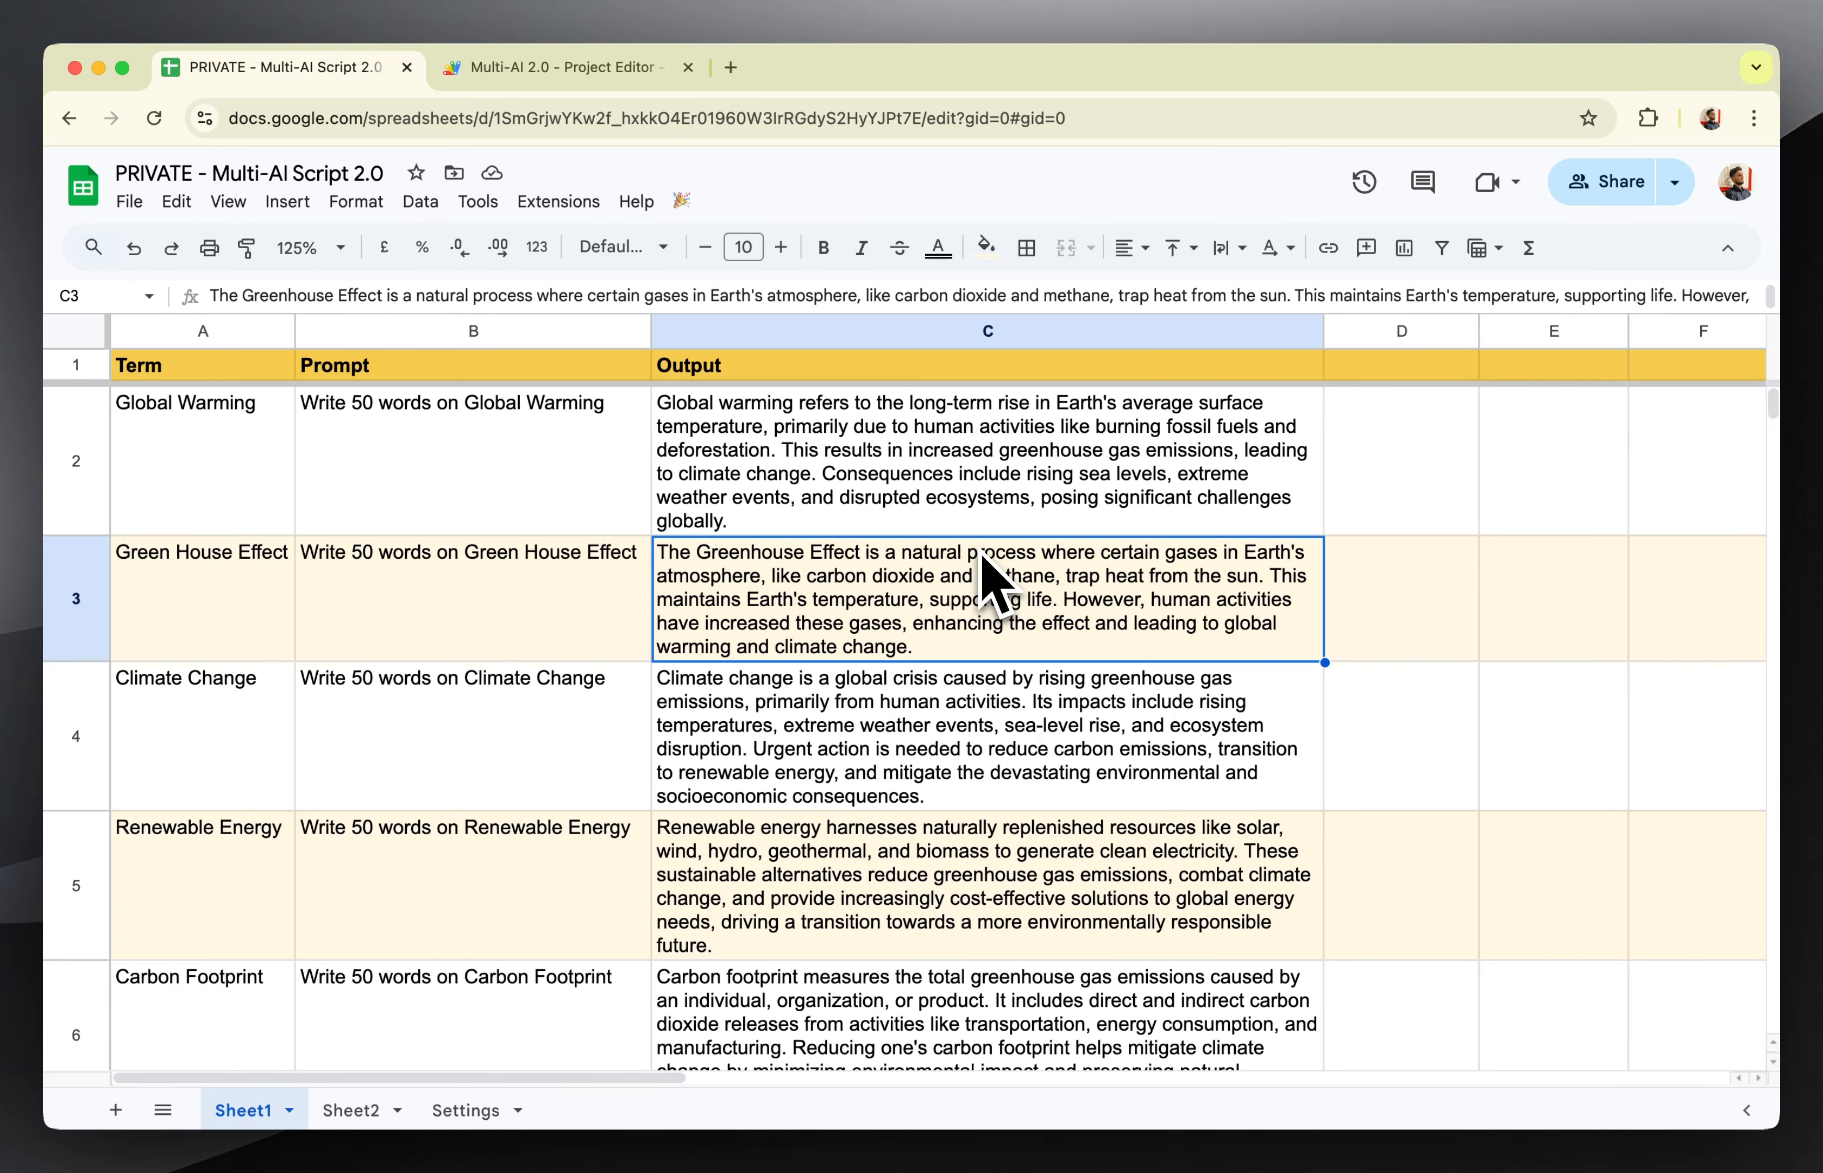